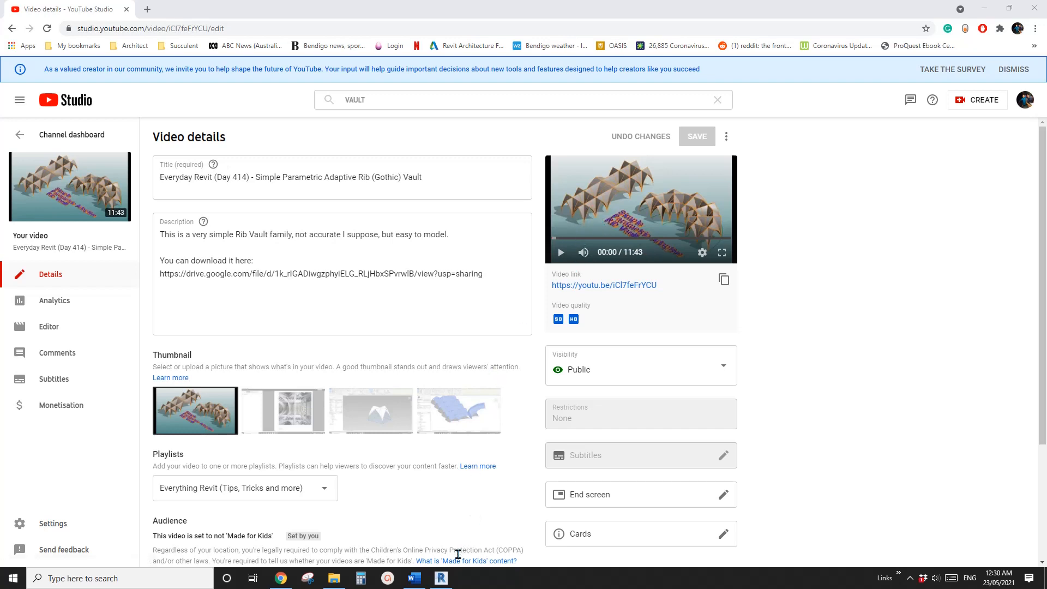
# Switch to Revit, open the recent 20210522 family, and examine its adaptive points, reference lines and curved rib form.
pyautogui.click(441, 578)
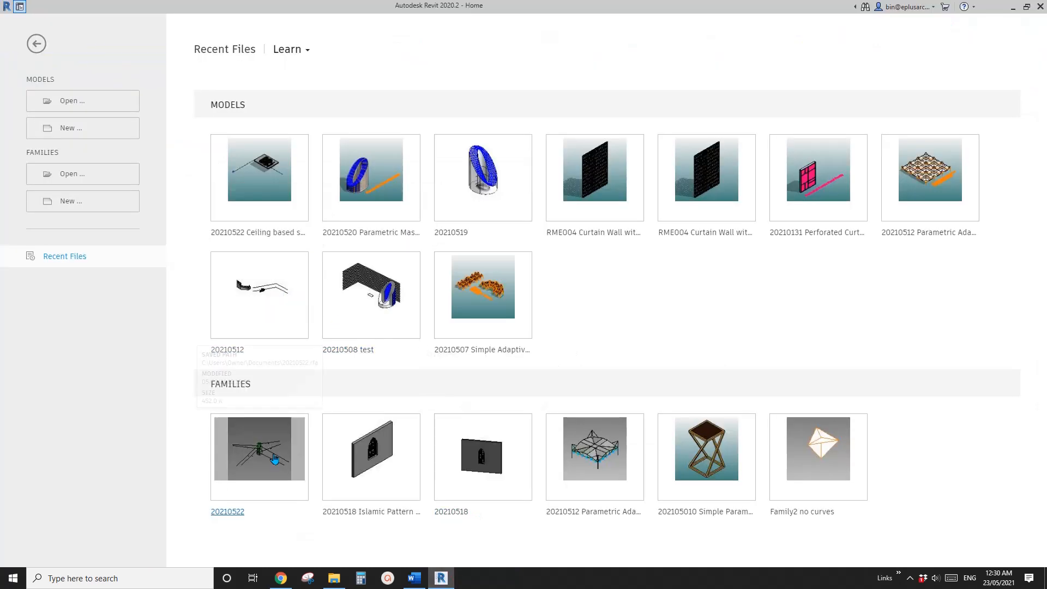
pyautogui.click(219, 442)
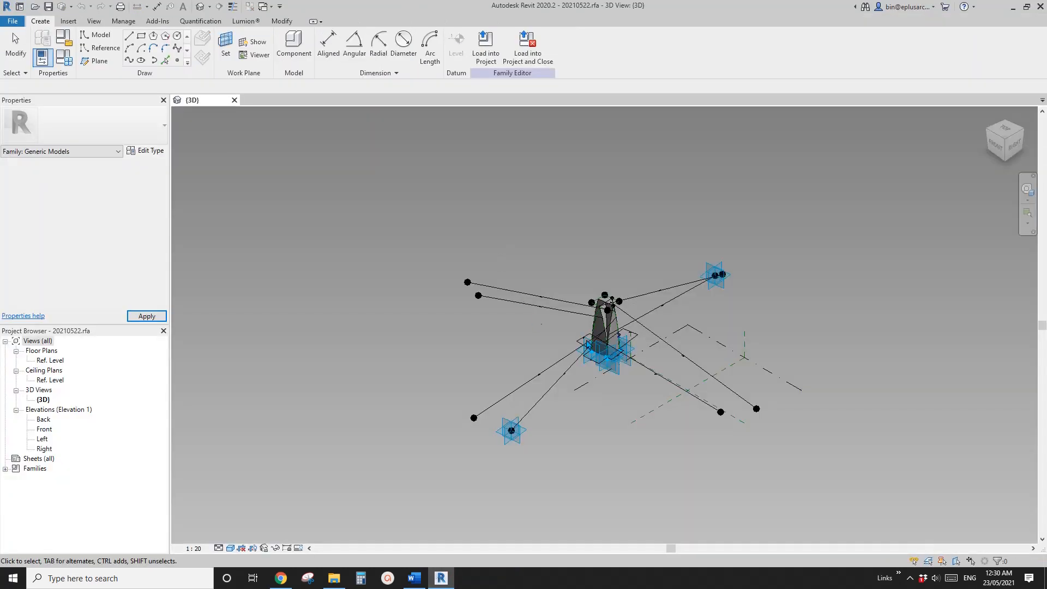
pyautogui.scroll(5, 566, 308)
pyautogui.moveTo(566, 309); pyautogui.dragTo(664, 345, button='middle')
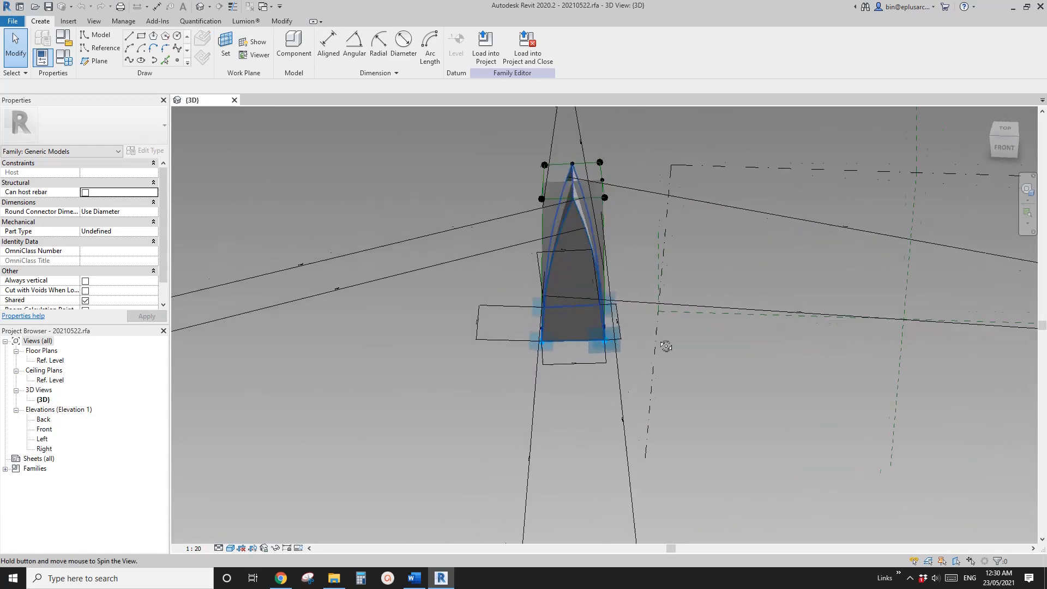
pyautogui.scroll(1, 557, 251)
pyautogui.keyDown('shift'); pyautogui.moveTo(556, 252); pyautogui.dragTo(533, 248, button='middle'); pyautogui.keyUp('shift')
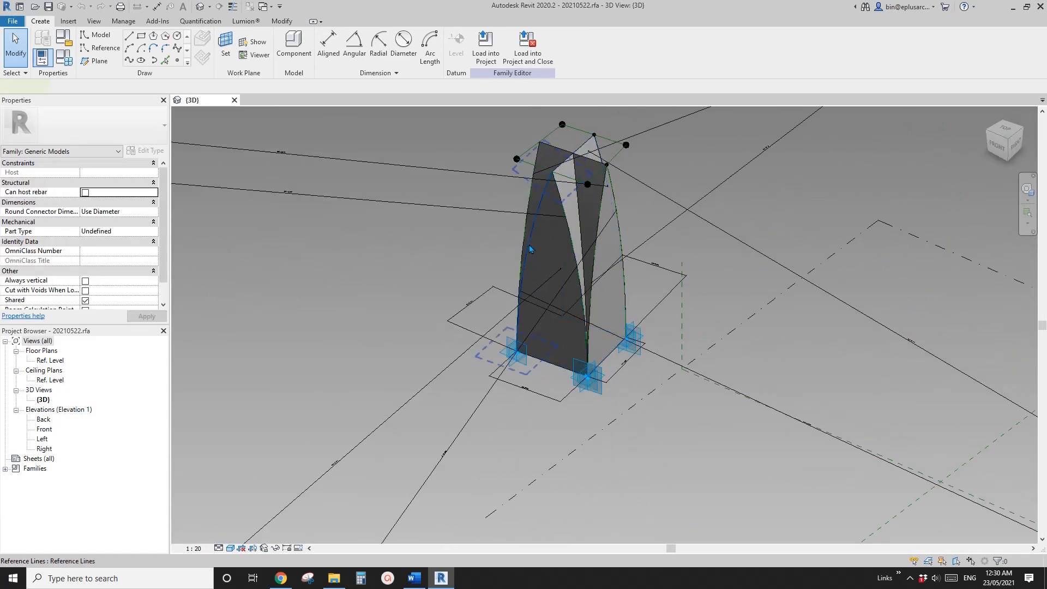
pyautogui.click(530, 249)
pyautogui.scroll(-2, 534, 240)
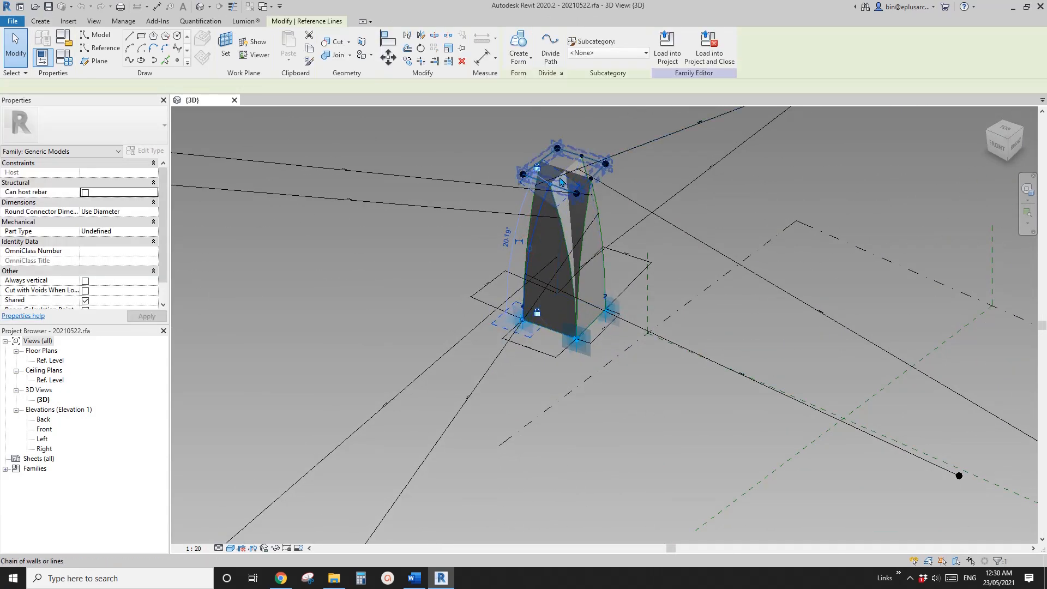
pyautogui.scroll(-1, 540, 207)
pyautogui.moveTo(535, 208)
pyautogui.mouseDown(button='middle')
pyautogui.moveTo(506, 210)
pyautogui.moveTo(522, 211)
pyautogui.mouseUp(button='middle')
pyautogui.keyDown('shift'); pyautogui.moveTo(517, 255); pyautogui.dragTo(526, 229, button='middle'); pyautogui.keyUp('shift')
pyautogui.scroll(-1, 376, 178)
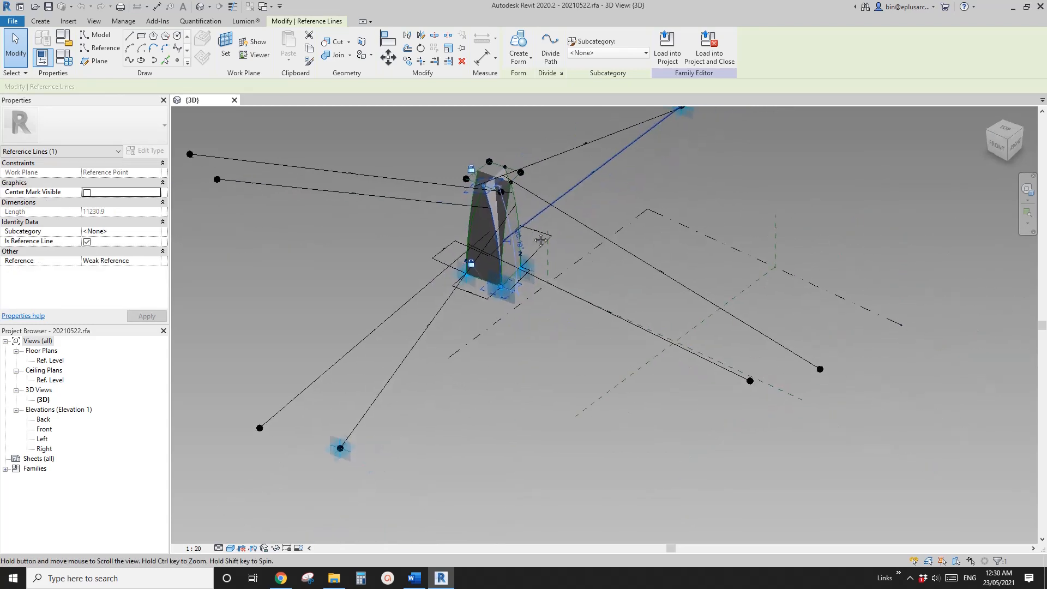
pyautogui.moveTo(382, 183)
pyautogui.keyDown('shift'); pyautogui.mouseDown(button='middle')
pyautogui.moveTo(672, 238)
pyautogui.moveTo(381, 183)
pyautogui.mouseUp(button='middle'); pyautogui.keyUp('shift')
# Leave the example family and create a new family from the Metric Generic Model Adaptive.rft template.
pyautogui.click(275, 117)
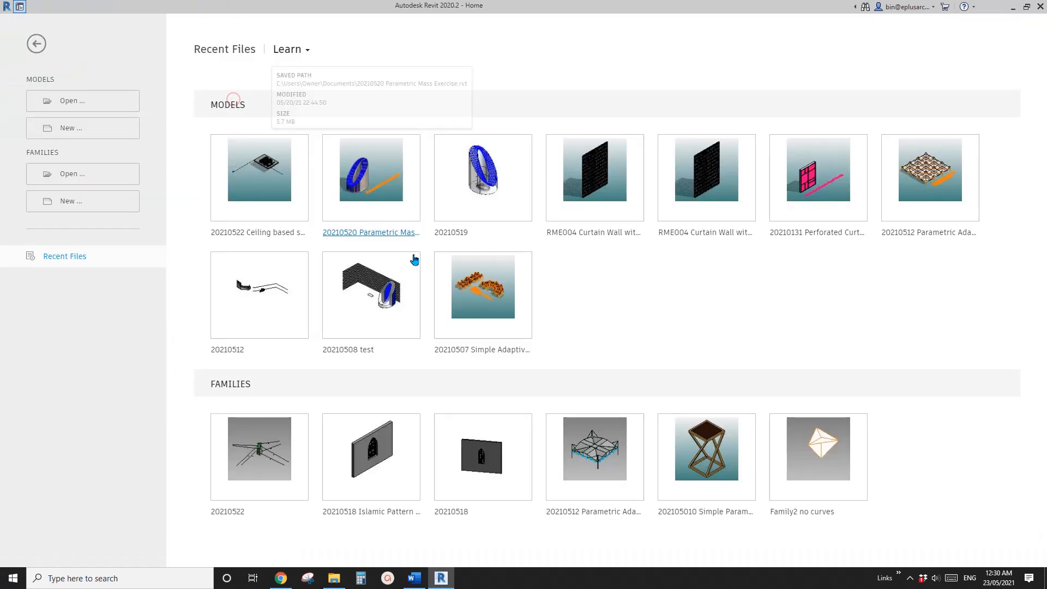
pyautogui.click(234, 100)
pyautogui.click(81, 205)
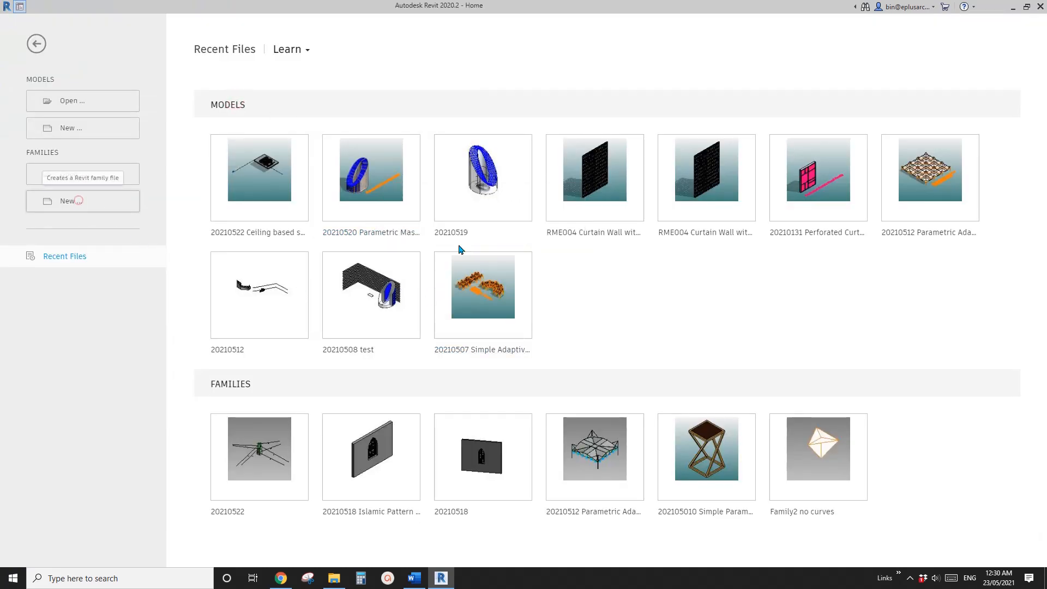
pyautogui.scroll(-6, 382, 306)
pyautogui.click(290, 303)
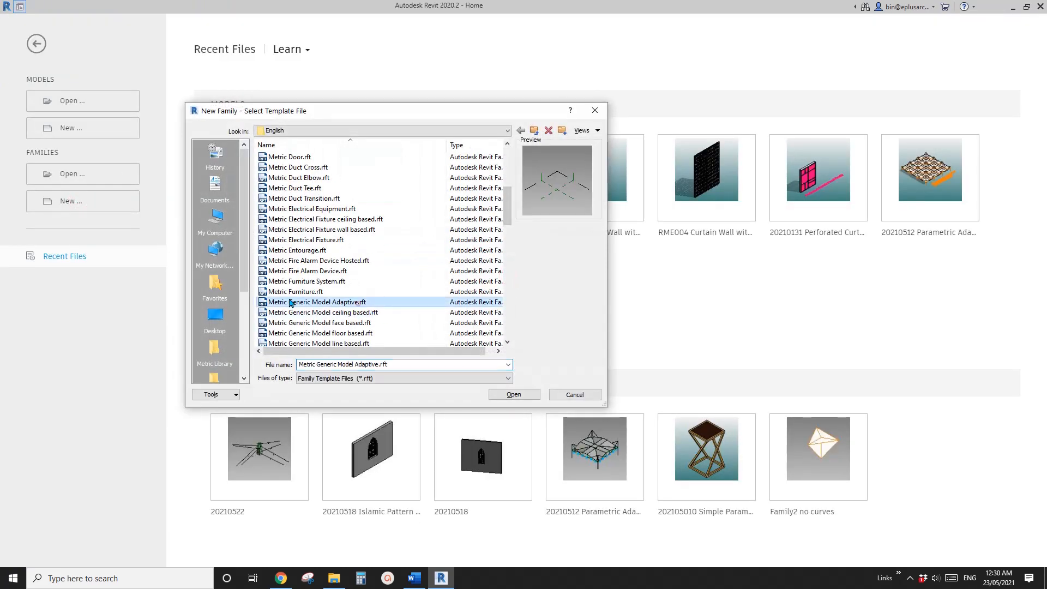
pyautogui.click(513, 395)
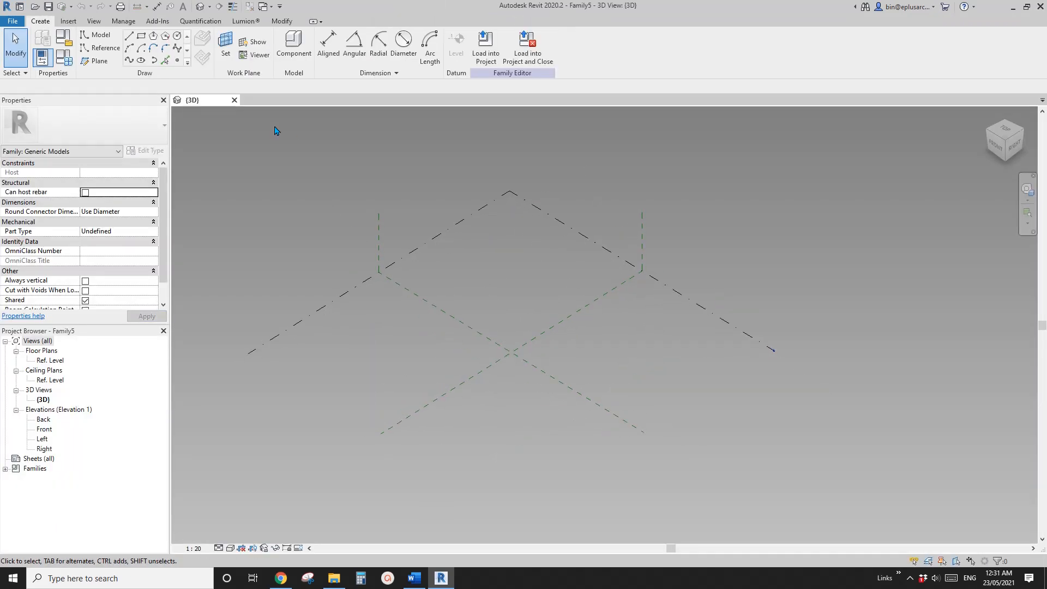
# Place four reference points on Ref. Level around the reference plane intersection, even out their layout, and make them adaptive.
pyautogui.click(176, 62)
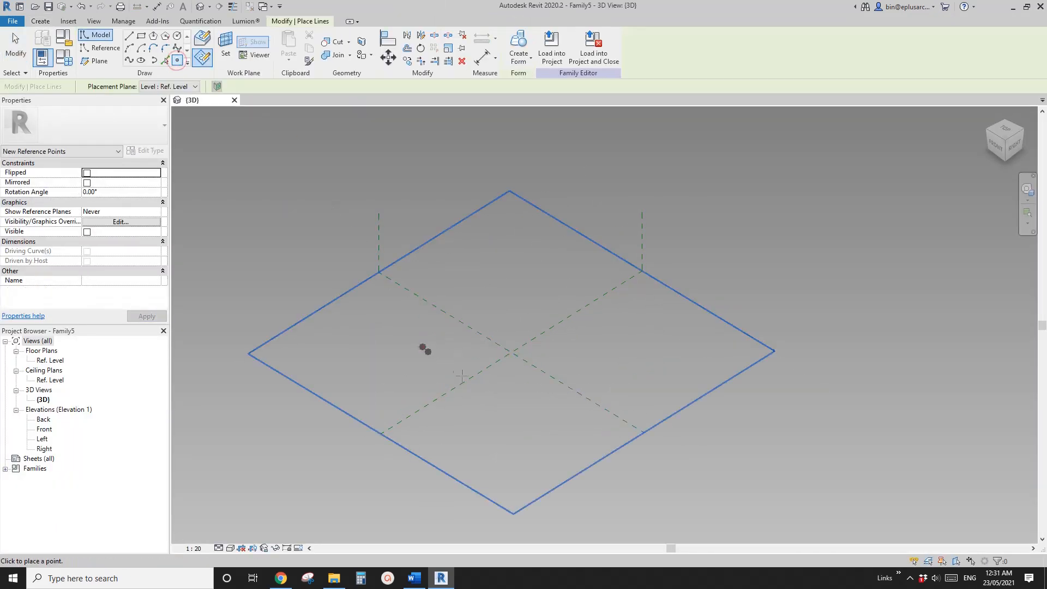
pyautogui.press('Escape')
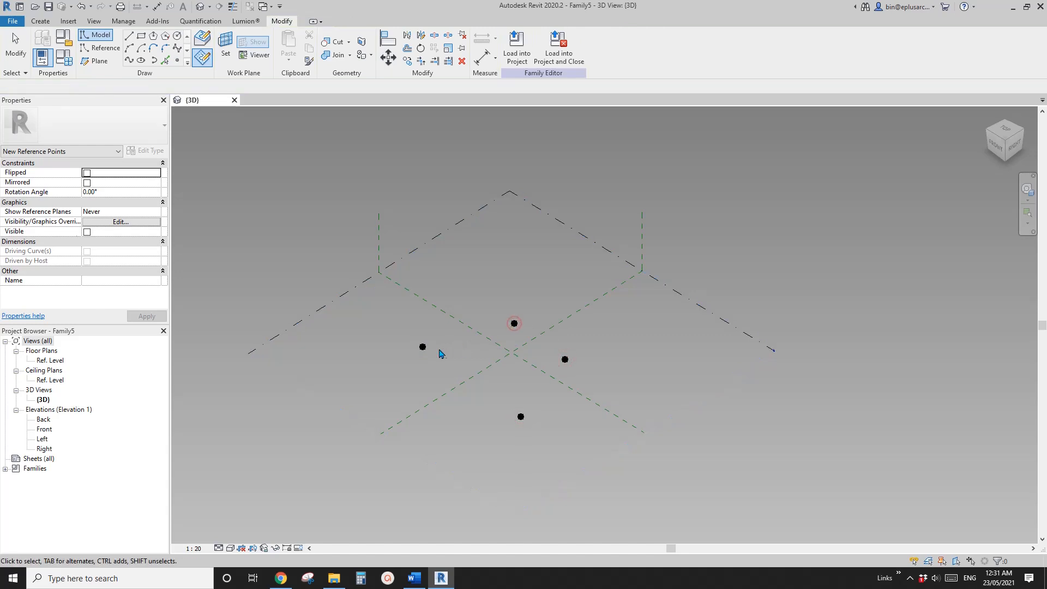
pyautogui.moveTo(424, 348); pyautogui.dragTo(465, 360)
pyautogui.click(521, 424)
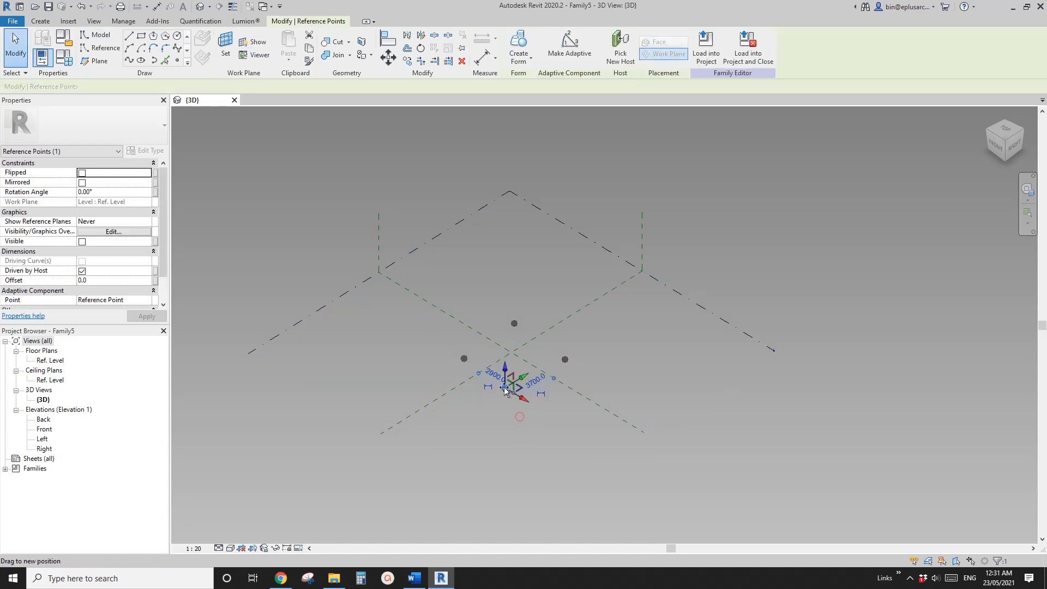
pyautogui.moveTo(432, 275); pyautogui.dragTo(608, 417)
pyautogui.click(569, 44)
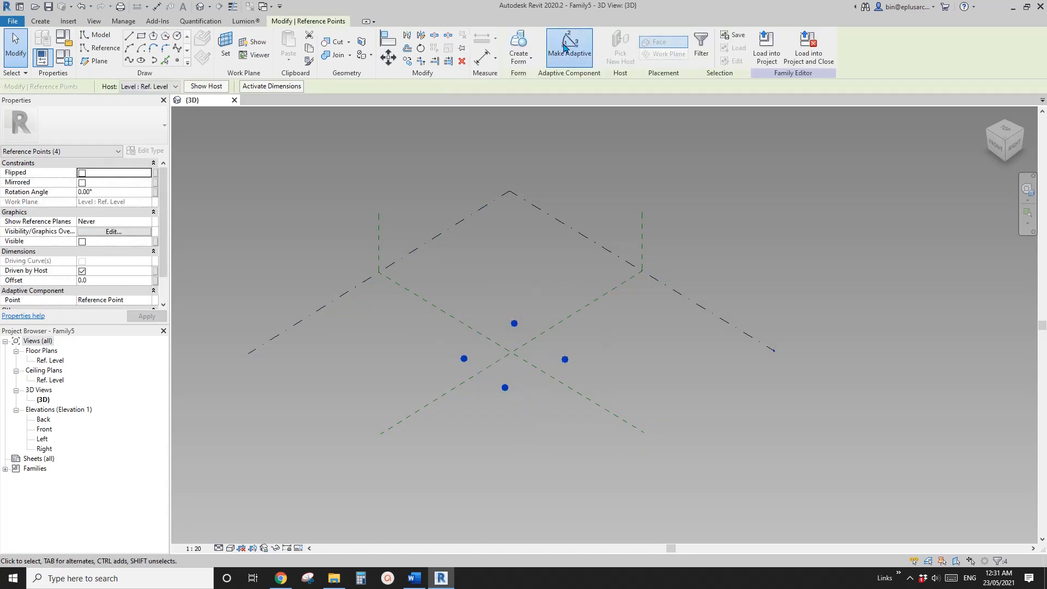
# Join adaptive points 1–2 and 2–3 with splines through points and make both reference lines.
pyautogui.scroll(5, 603, 348)
pyautogui.moveTo(320, 278); pyautogui.dragTo(604, 468)
pyautogui.click(130, 61)
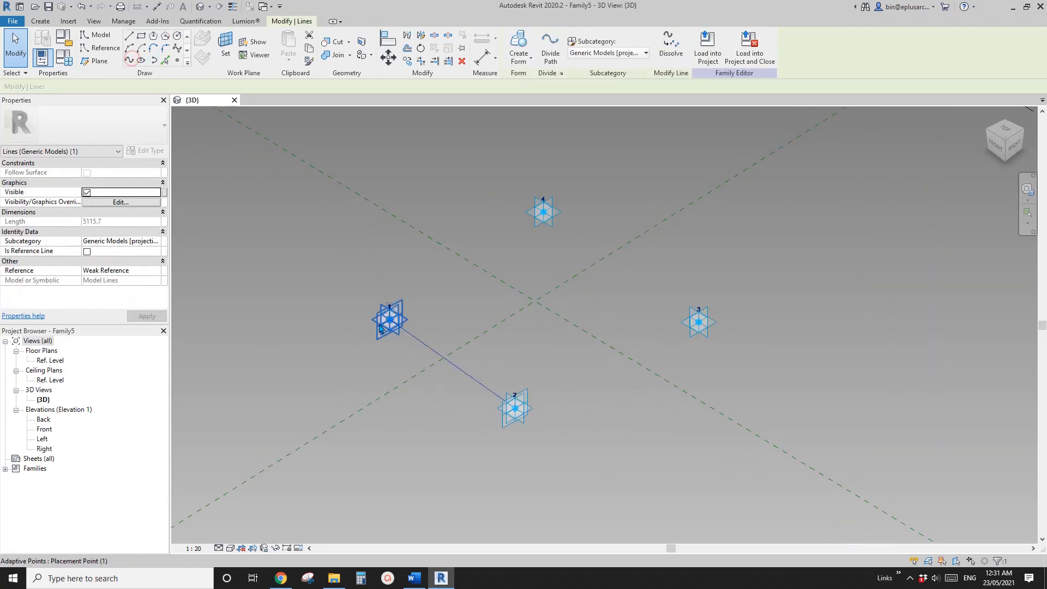
pyautogui.click(87, 251)
pyautogui.keyDown('shift'); pyautogui.moveTo(486, 306); pyautogui.dragTo(567, 319, button='middle'); pyautogui.keyUp('shift')
pyautogui.moveTo(471, 179); pyautogui.dragTo(749, 454)
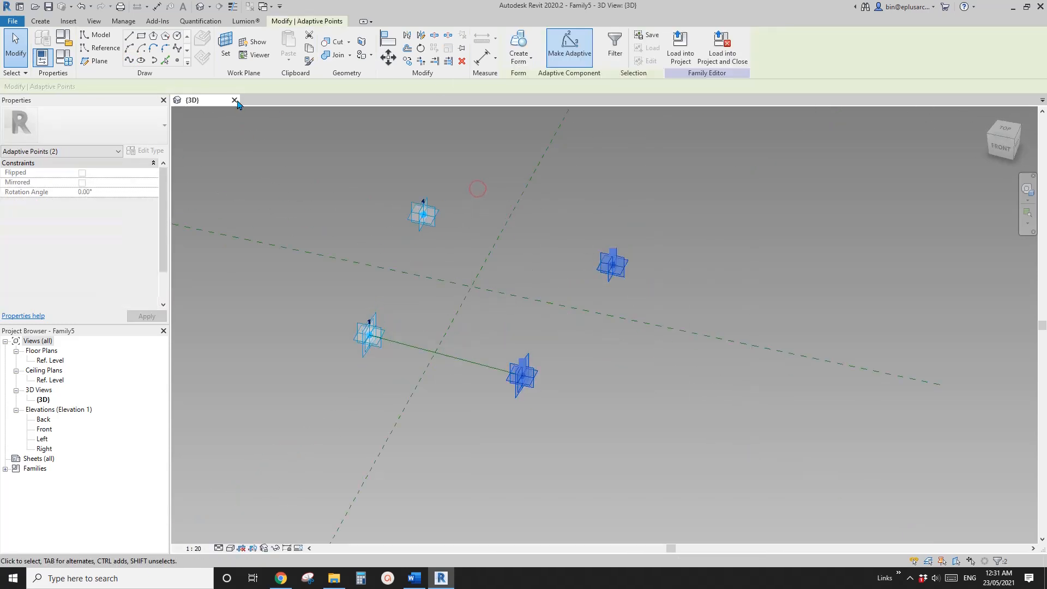
pyautogui.click(129, 61)
pyautogui.click(86, 251)
# Close the quadrilateral with splines through adaptive points 3–4 and 4–1, making both reference lines.
pyautogui.moveTo(535, 300); pyautogui.dragTo(537, 333, button='middle')
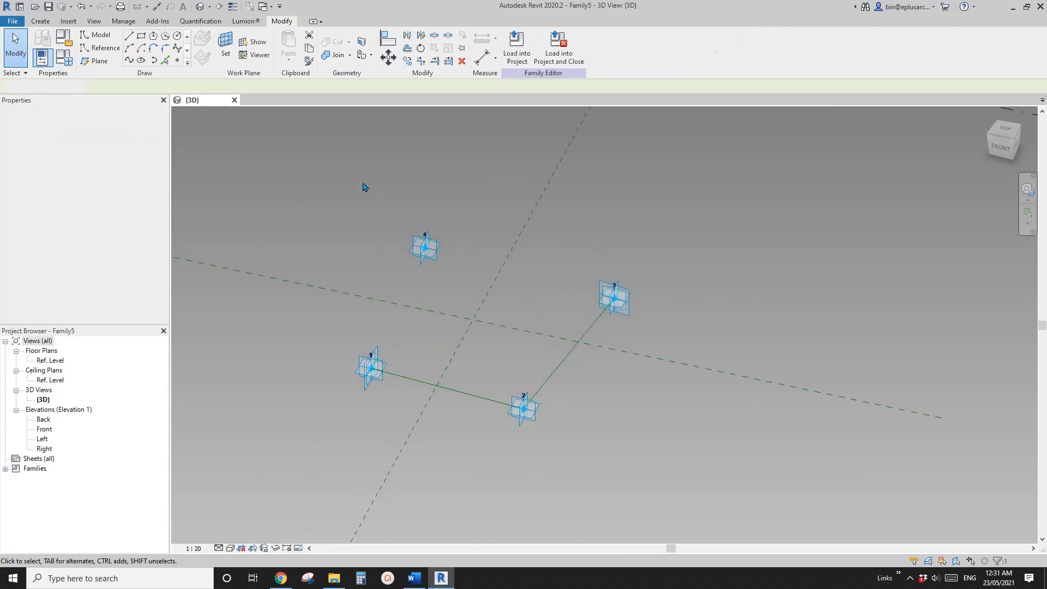
pyautogui.moveTo(364, 184); pyautogui.dragTo(695, 315)
pyautogui.click(133, 66)
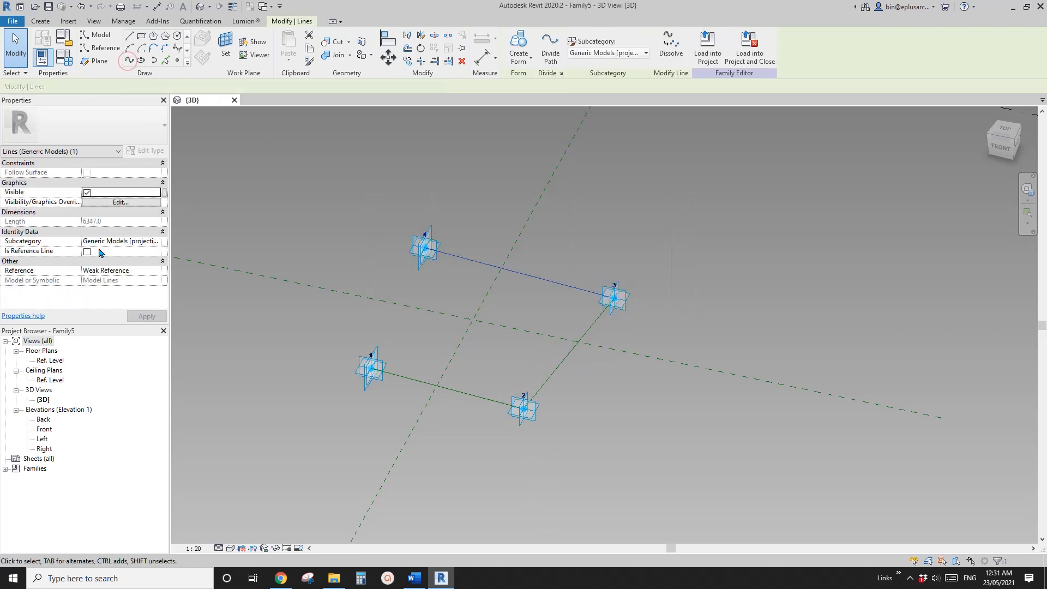
pyautogui.click(87, 251)
pyautogui.moveTo(524, 221); pyautogui.dragTo(581, 236, button='middle')
pyautogui.press('Escape')
pyautogui.moveTo(351, 191); pyautogui.dragTo(537, 419)
pyautogui.click(128, 62)
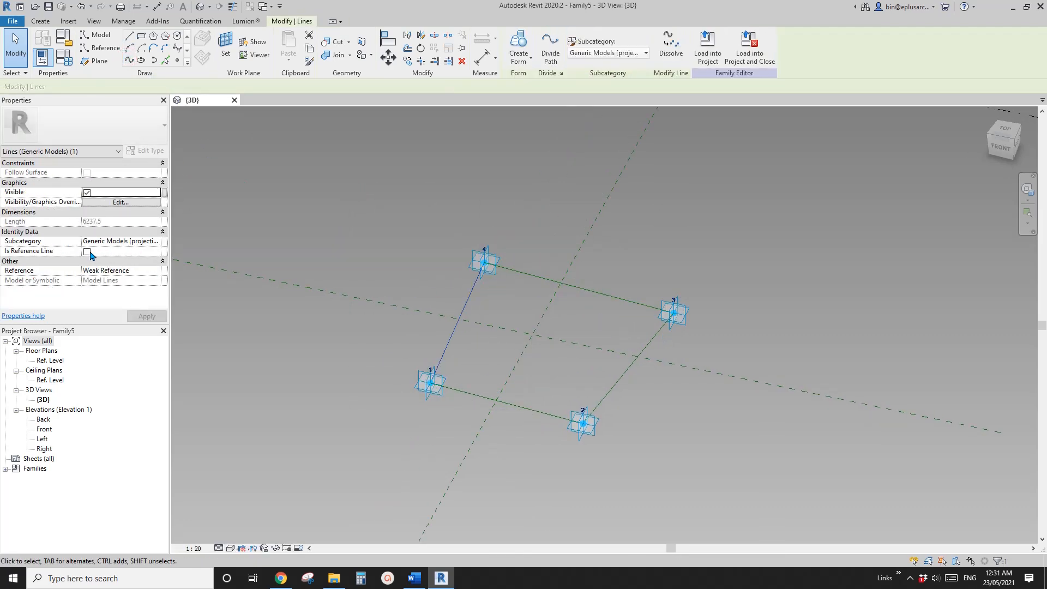
pyautogui.click(86, 251)
pyautogui.click(556, 319)
# Place a reference point at each of the four adaptive points, hosted on that point's own horizontal work plane.
pyautogui.moveTo(596, 344)
pyautogui.keyDown('shift'); pyautogui.mouseDown(button='middle')
pyautogui.moveTo(575, 344)
pyautogui.moveTo(573, 332)
pyautogui.mouseUp(button='middle'); pyautogui.keyUp('shift')
pyautogui.click(177, 63)
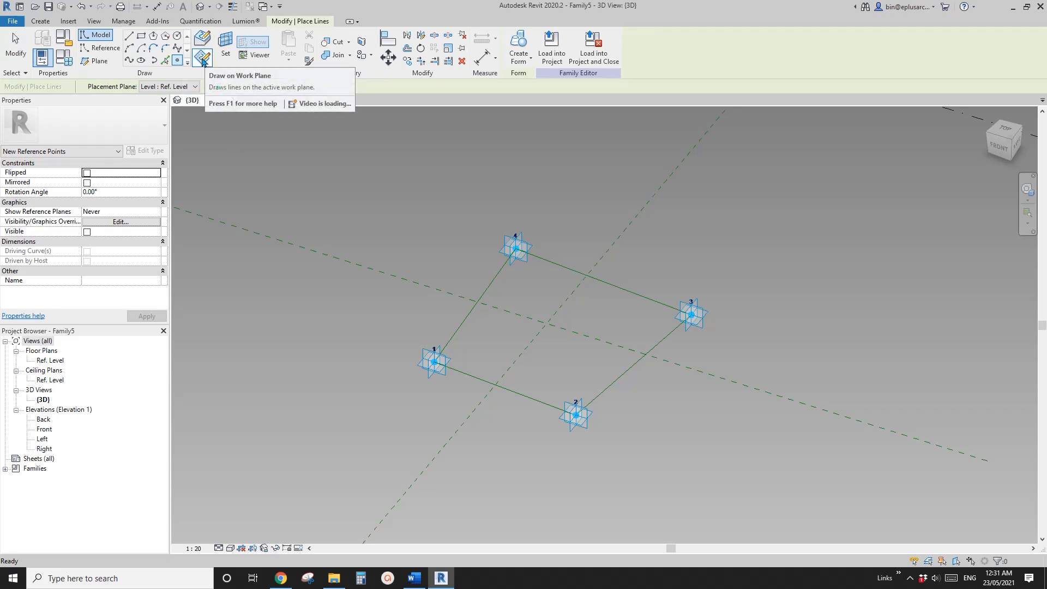
pyautogui.click(225, 45)
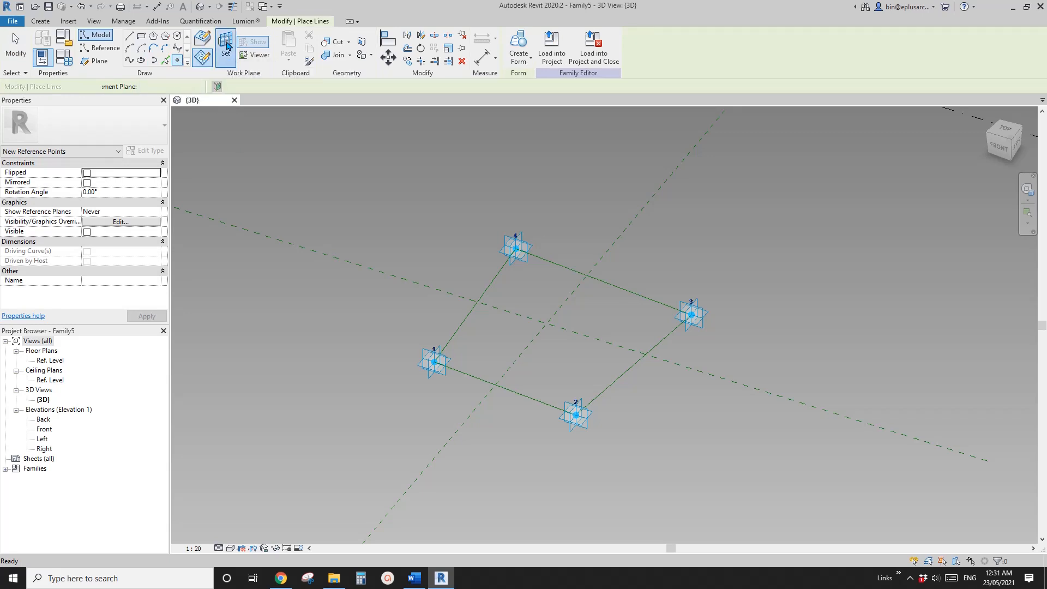
pyautogui.click(452, 358)
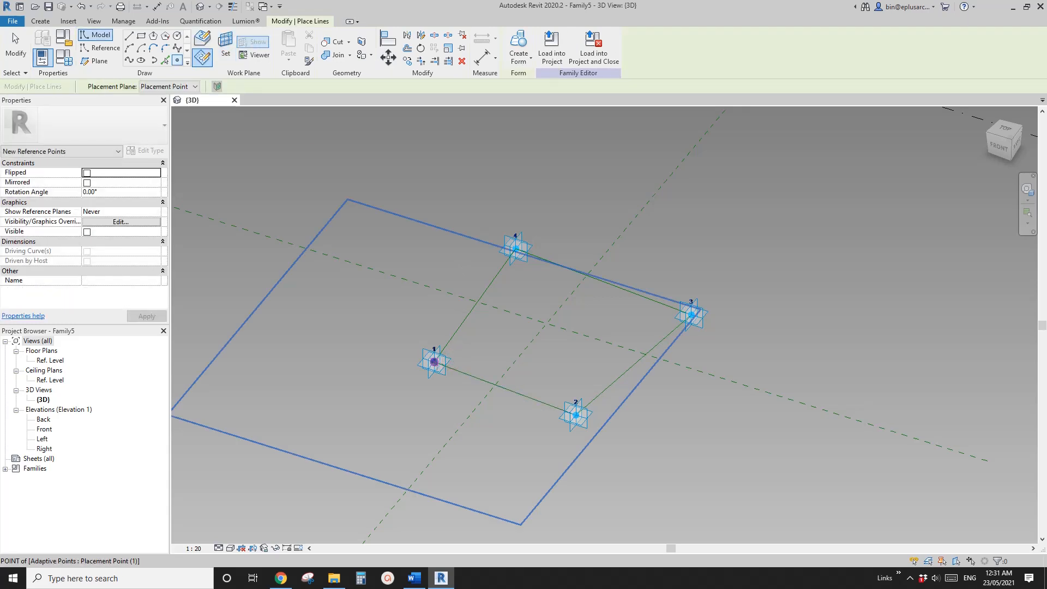
pyautogui.moveTo(516, 382); pyautogui.dragTo(483, 380, button='middle')
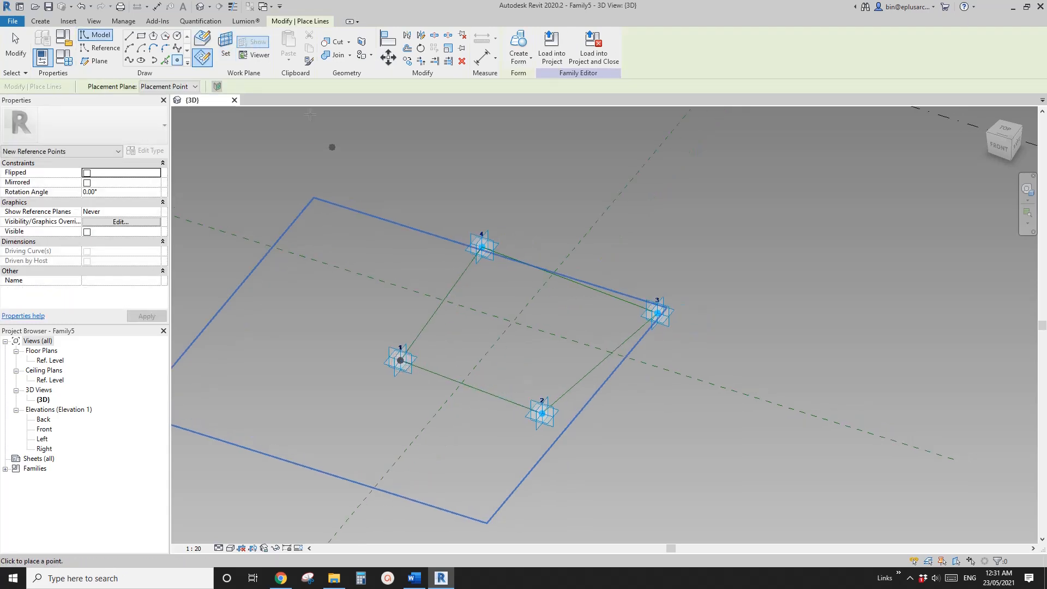
pyautogui.click(227, 48)
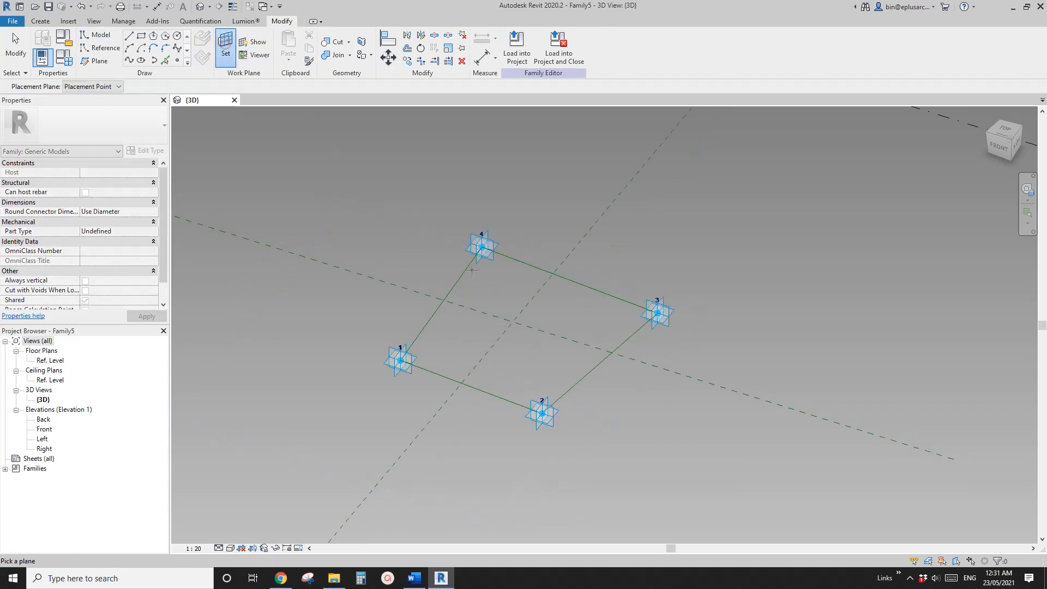
pyautogui.click(558, 409)
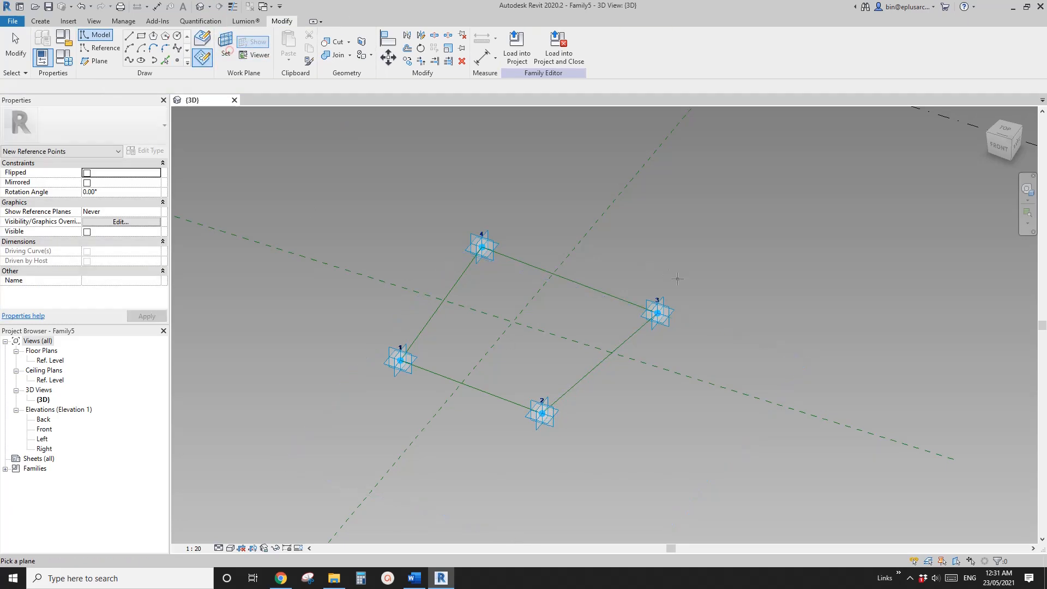
pyautogui.click(657, 312)
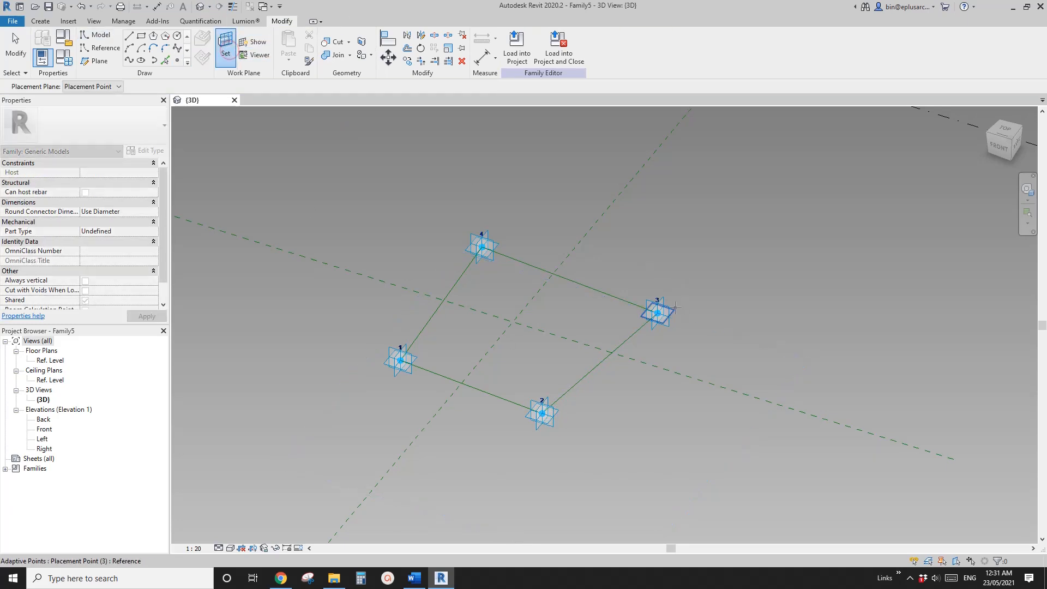
pyautogui.click(226, 48)
pyautogui.click(482, 247)
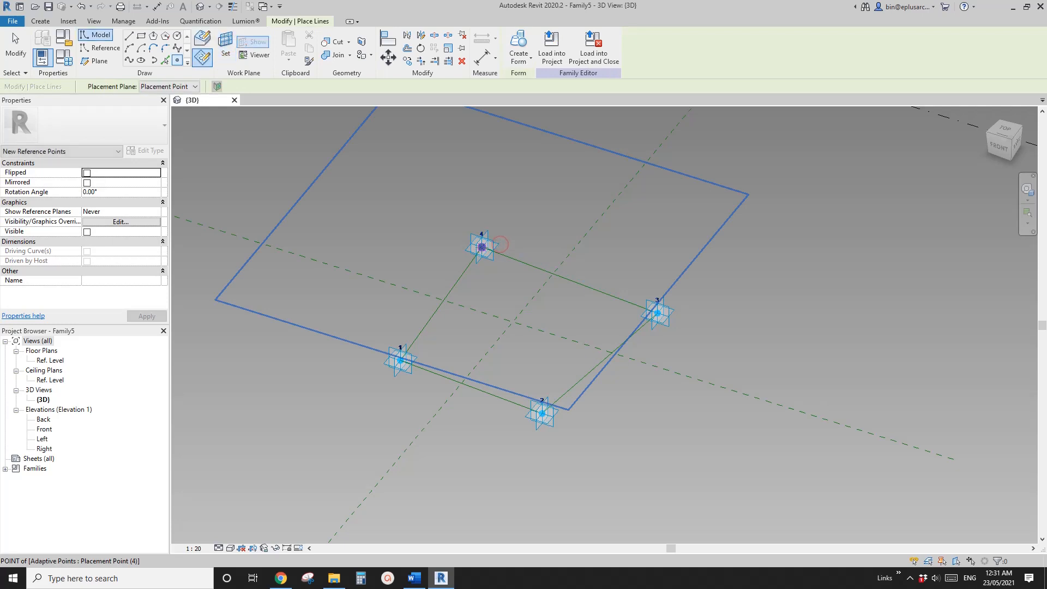
pyautogui.press('Escape')
pyautogui.press('Escape')
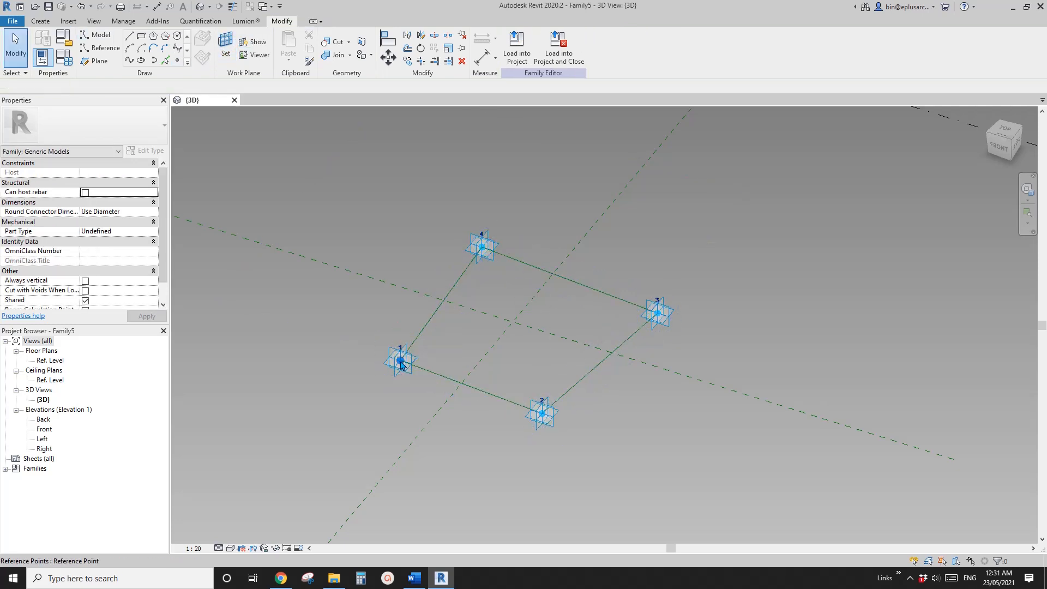
# Select the four hosted reference points together and set their offset to 9000.
pyautogui.click(401, 362)
pyautogui.keyDown('ctrl'); pyautogui.click(543, 416); pyautogui.keyUp('ctrl')
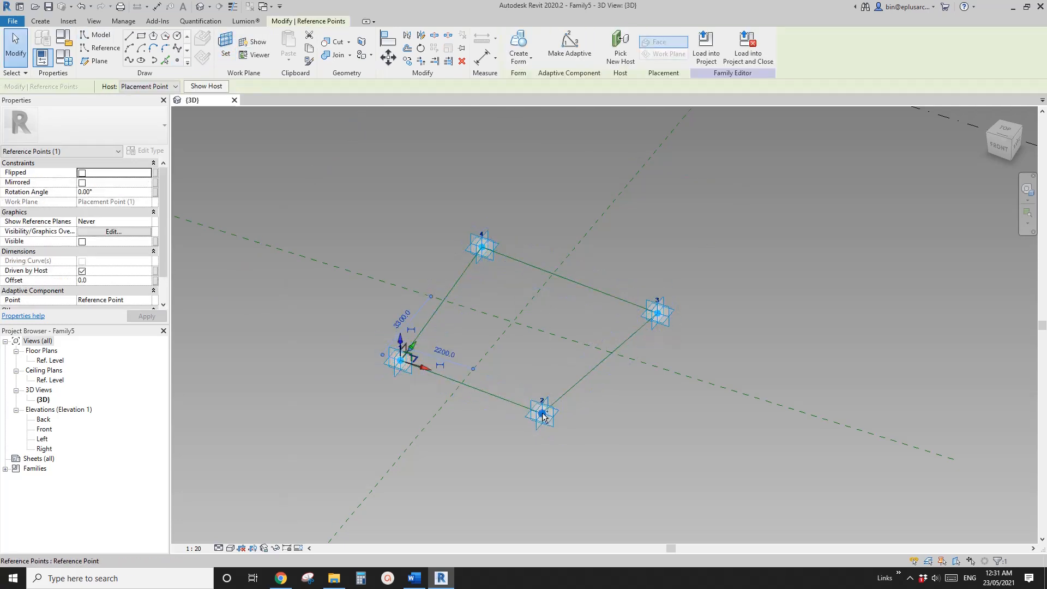
pyautogui.keyDown('ctrl'); pyautogui.click(659, 316); pyautogui.keyUp('ctrl')
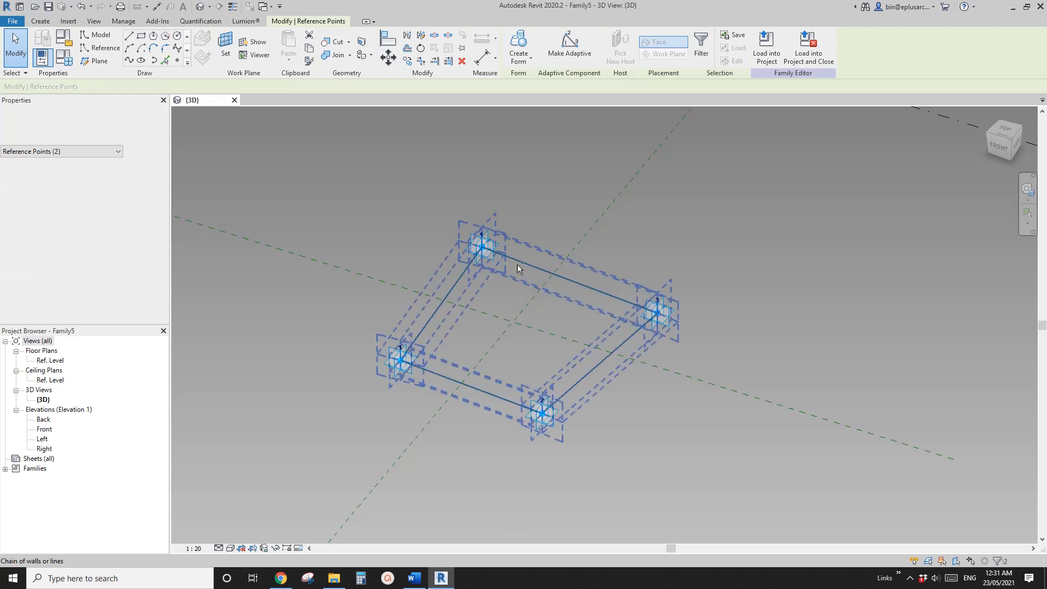
pyautogui.keyDown('ctrl'); pyautogui.click(485, 252); pyautogui.keyUp('ctrl')
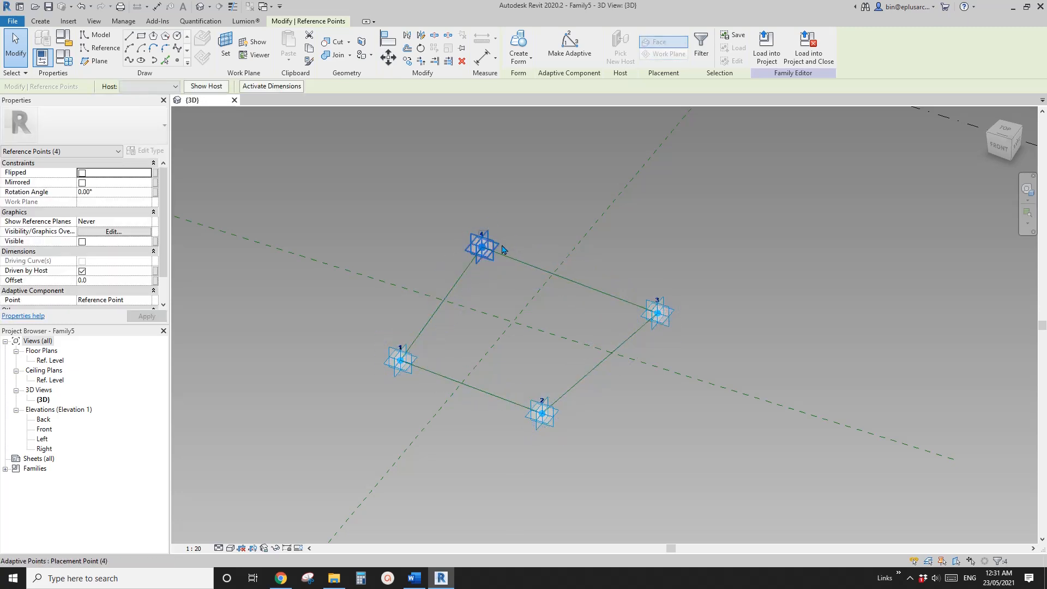
pyautogui.moveTo(529, 321); pyautogui.dragTo(520, 338, button='middle')
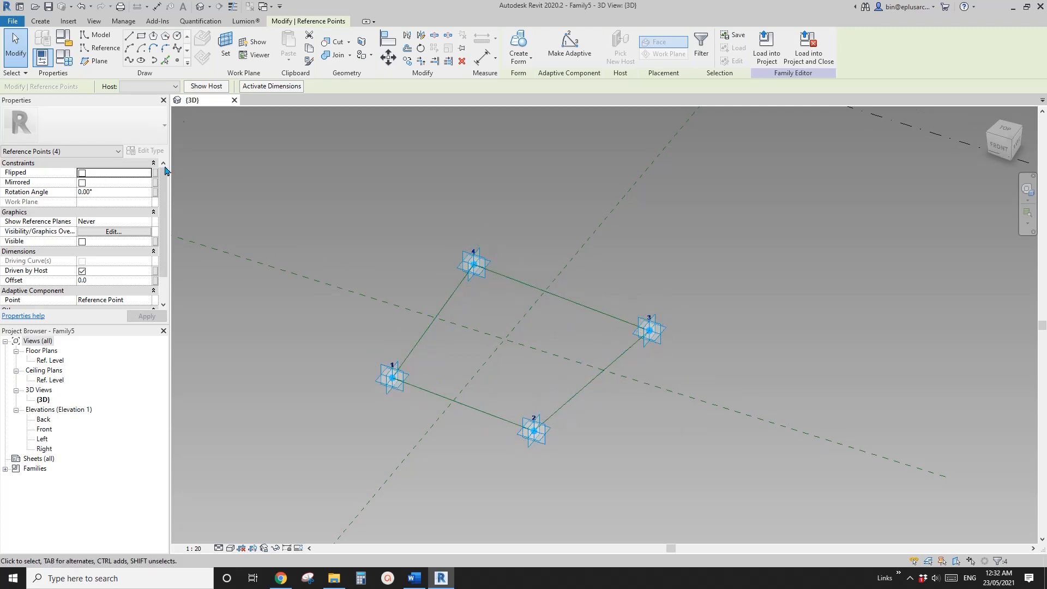
pyautogui.click(125, 281)
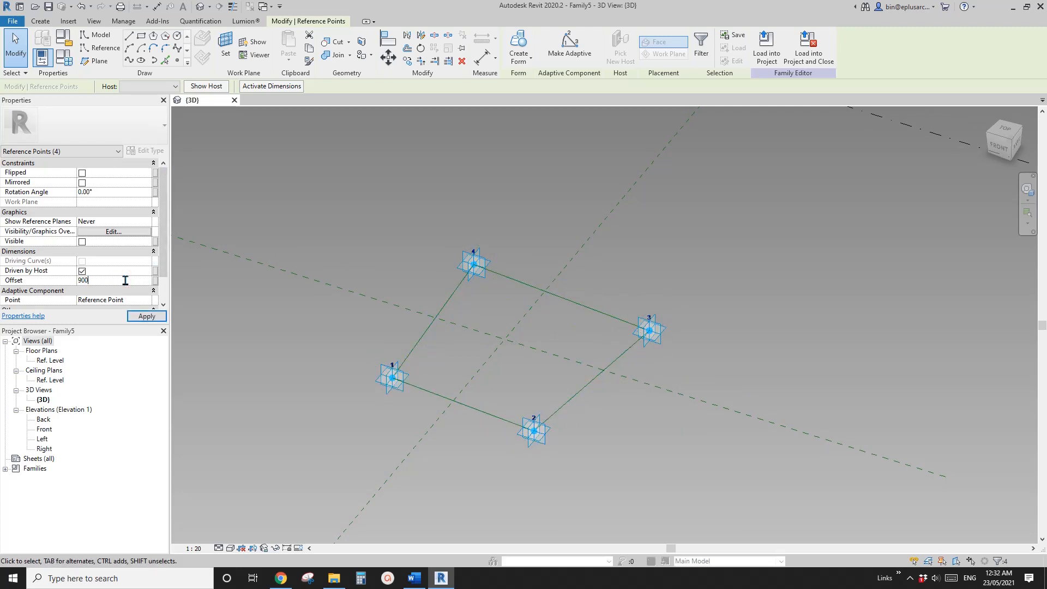
pyautogui.press('Return')
# Associate the offset of the four hosted reference points with a new type family parameter named H.
pyautogui.moveTo(465, 273); pyautogui.dragTo(465, 293, button='middle')
pyautogui.moveTo(532, 315); pyautogui.dragTo(498, 320, button='middle')
pyautogui.scroll(-1, 504, 335)
pyautogui.scroll(-1, 505, 335)
pyautogui.keyDown('shift'); pyautogui.moveTo(528, 262); pyautogui.dragTo(483, 342, button='middle'); pyautogui.keyUp('shift')
pyautogui.keyDown('shift'); pyautogui.moveTo(534, 418); pyautogui.dragTo(507, 327, button='middle'); pyautogui.keyUp('shift')
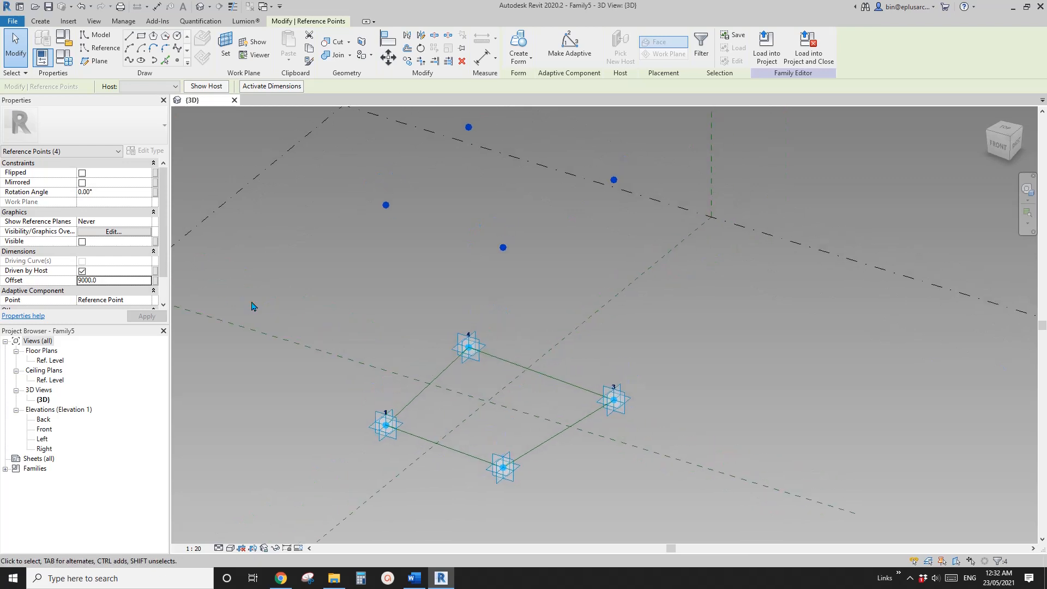
pyautogui.click(157, 280)
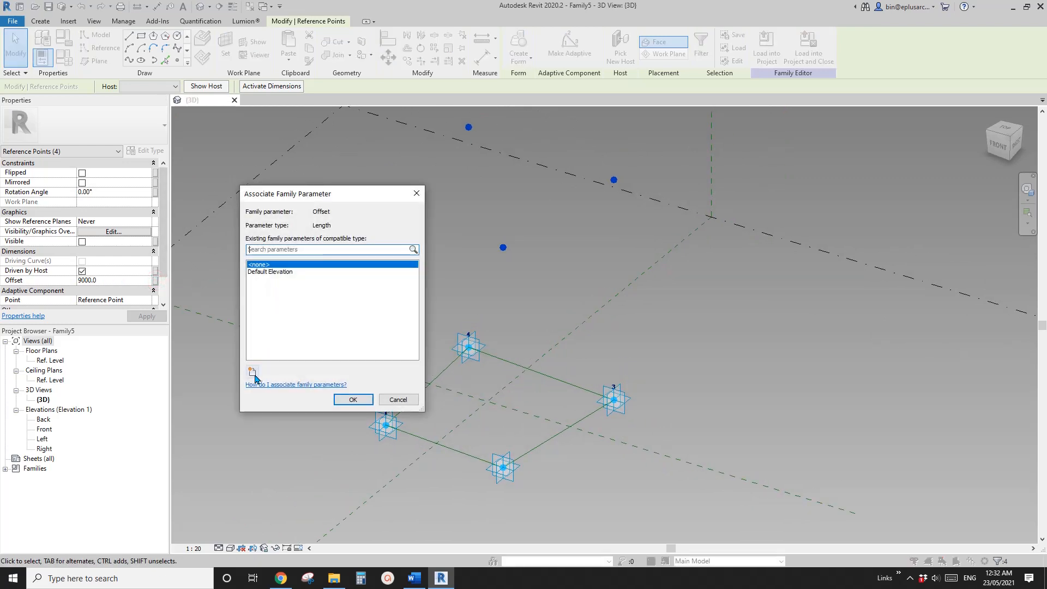
pyautogui.click(252, 373)
pyautogui.write('H')
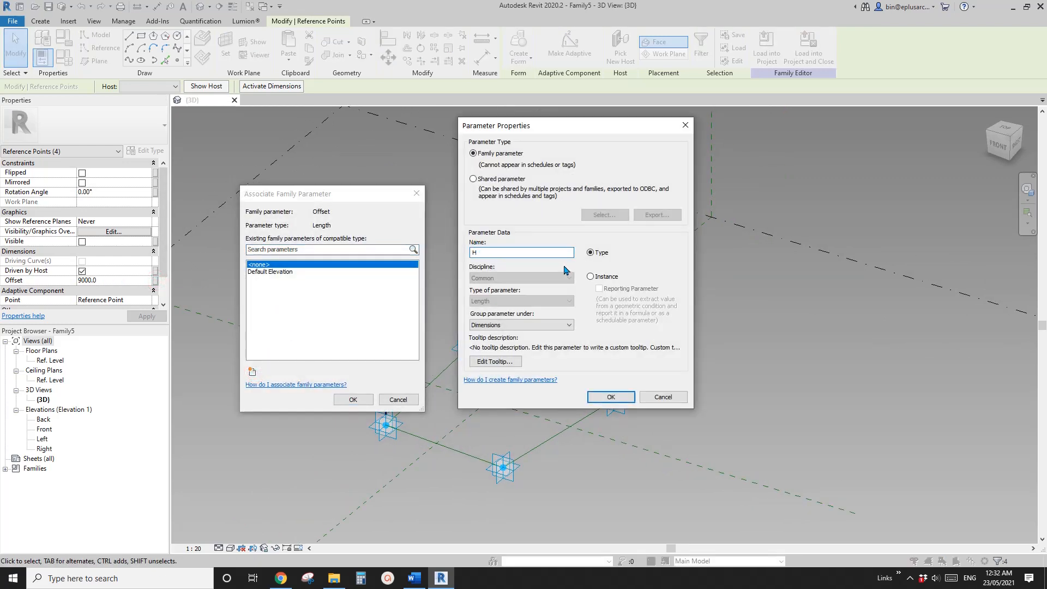
pyautogui.click(610, 396)
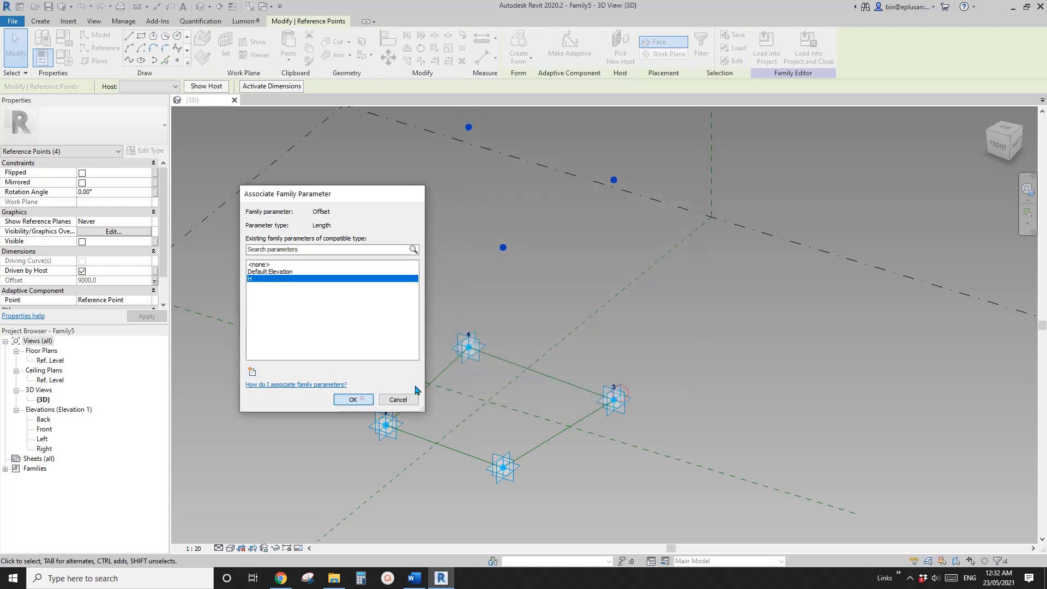
pyautogui.press('Return')
# Join the raised points above adaptive points 1–2 and 2–3 with splines through points.
pyautogui.keyDown('shift'); pyautogui.moveTo(593, 325); pyautogui.dragTo(561, 322, button='middle'); pyautogui.keyUp('shift')
pyautogui.scroll(1, 606, 305)
pyautogui.click(605, 306)
pyautogui.moveTo(335, 178); pyautogui.dragTo(588, 299)
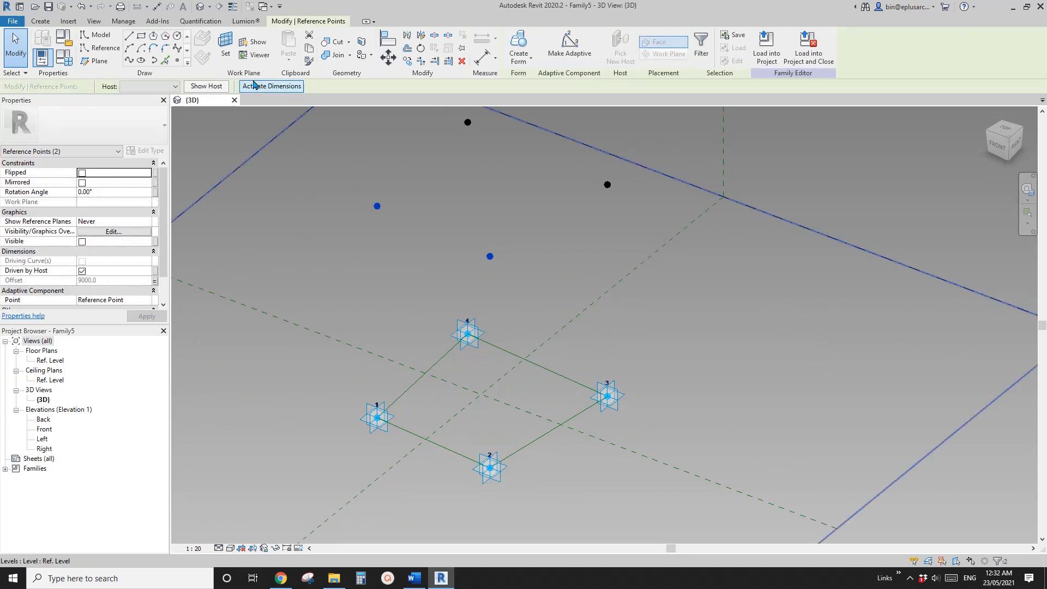
pyautogui.click(126, 59)
pyautogui.keyDown('shift'); pyautogui.moveTo(534, 261); pyautogui.dragTo(637, 237, button='middle'); pyautogui.keyUp('shift')
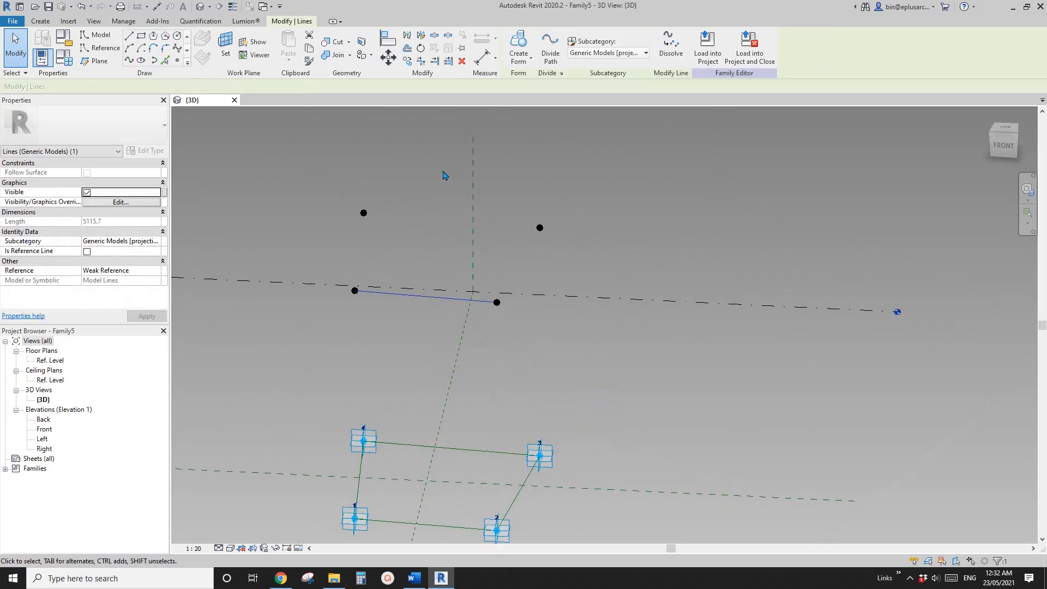
pyautogui.moveTo(442, 174); pyautogui.dragTo(595, 335)
pyautogui.click(129, 60)
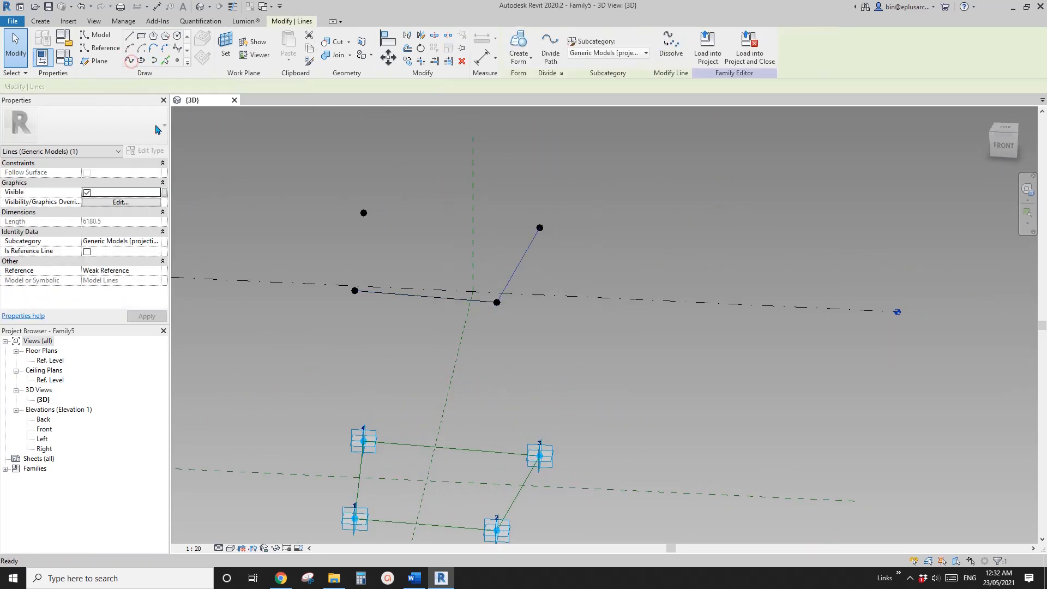
# Close the raised quadrilateral with splines through the points above adaptive points 3–4 and 4–1.
pyautogui.moveTo(335, 181); pyautogui.dragTo(561, 238)
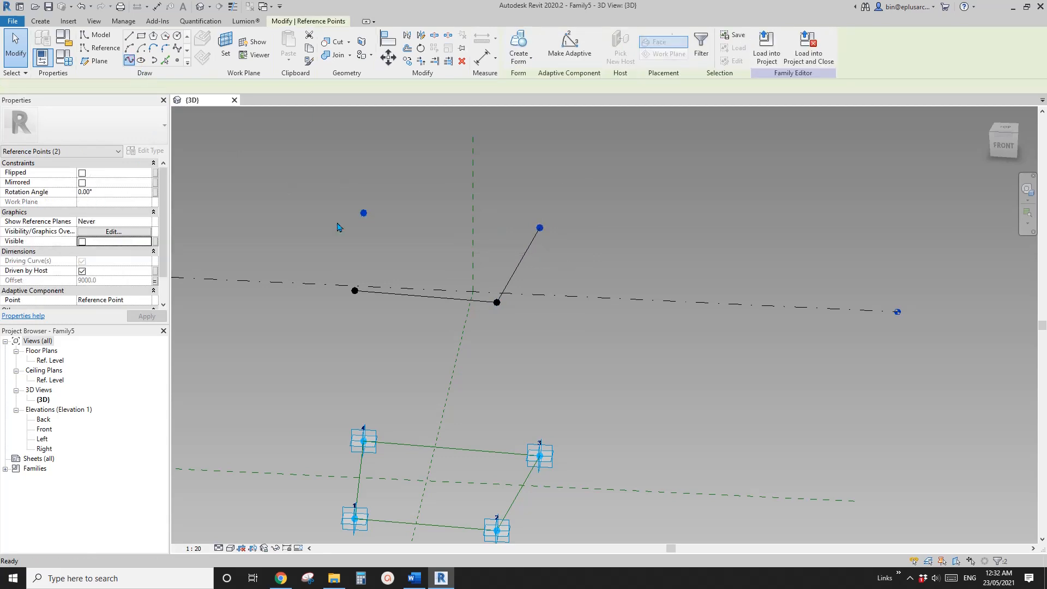
pyautogui.click(129, 60)
pyautogui.moveTo(294, 181); pyautogui.dragTo(398, 310)
pyautogui.click(129, 60)
pyautogui.click(671, 229)
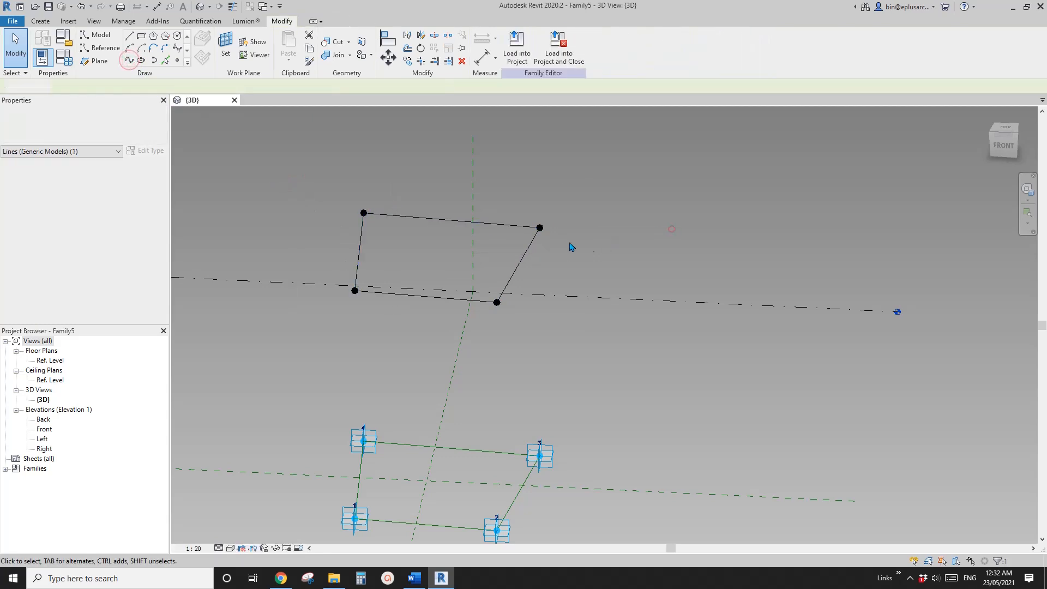
# Select the chain of four raised lines and make them all reference lines.
pyautogui.press('Tab')
pyautogui.click(527, 231)
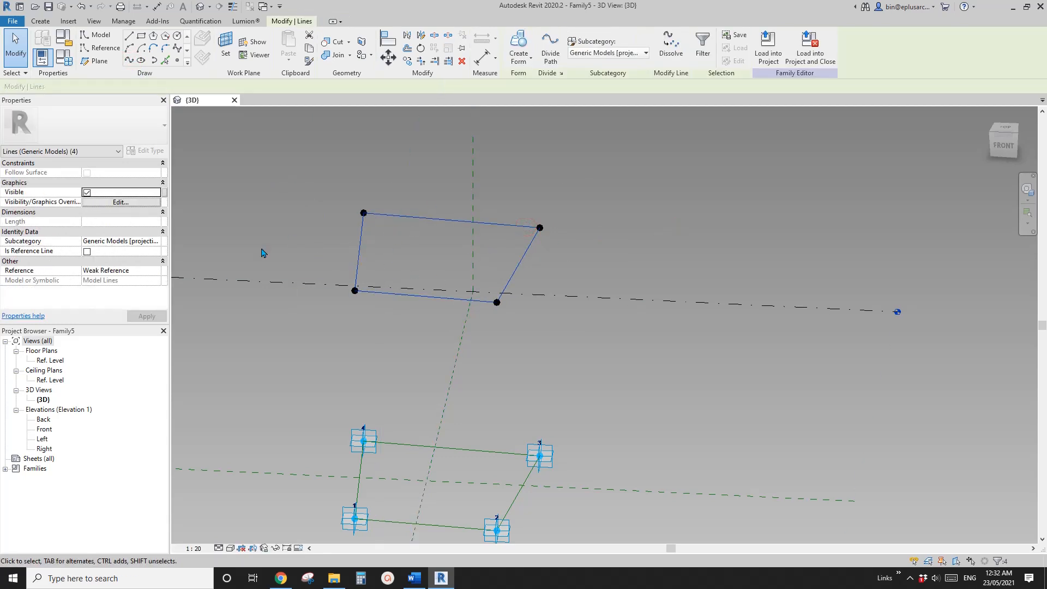
pyautogui.keyDown('shift'); pyautogui.moveTo(295, 254); pyautogui.dragTo(116, 256, button='middle'); pyautogui.keyUp('shift')
pyautogui.click(87, 252)
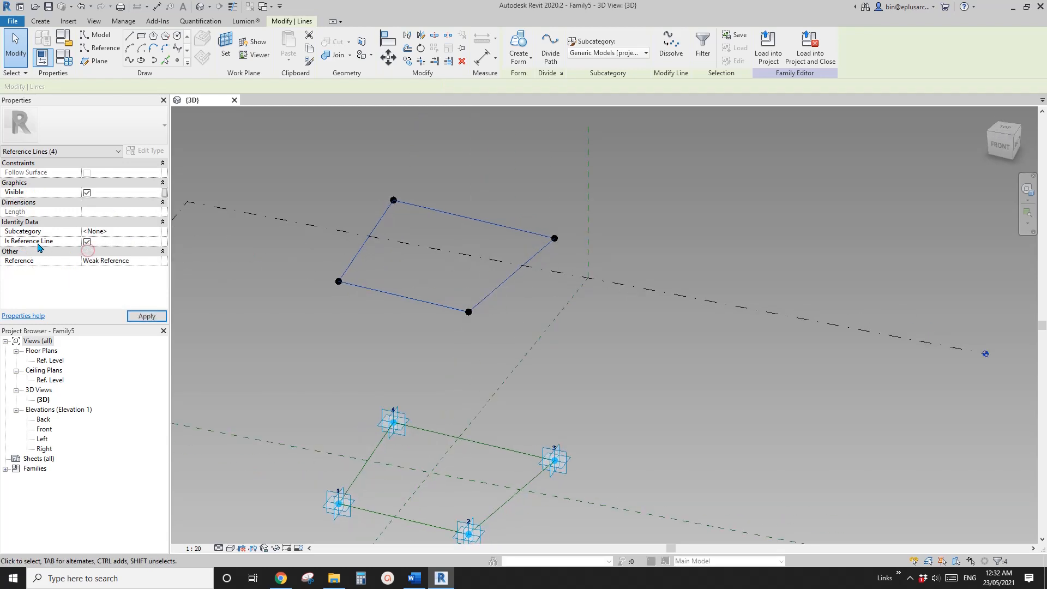
pyautogui.click(611, 285)
# Examine the raised and base reference-line quadrilaterals in 3D from several angles.
pyautogui.scroll(-1, 610, 284)
pyautogui.keyDown('shift'); pyautogui.moveTo(609, 284); pyautogui.dragTo(574, 301, button='middle'); pyautogui.keyUp('shift')
pyautogui.moveTo(258, 164); pyautogui.dragTo(273, 152, button='middle')
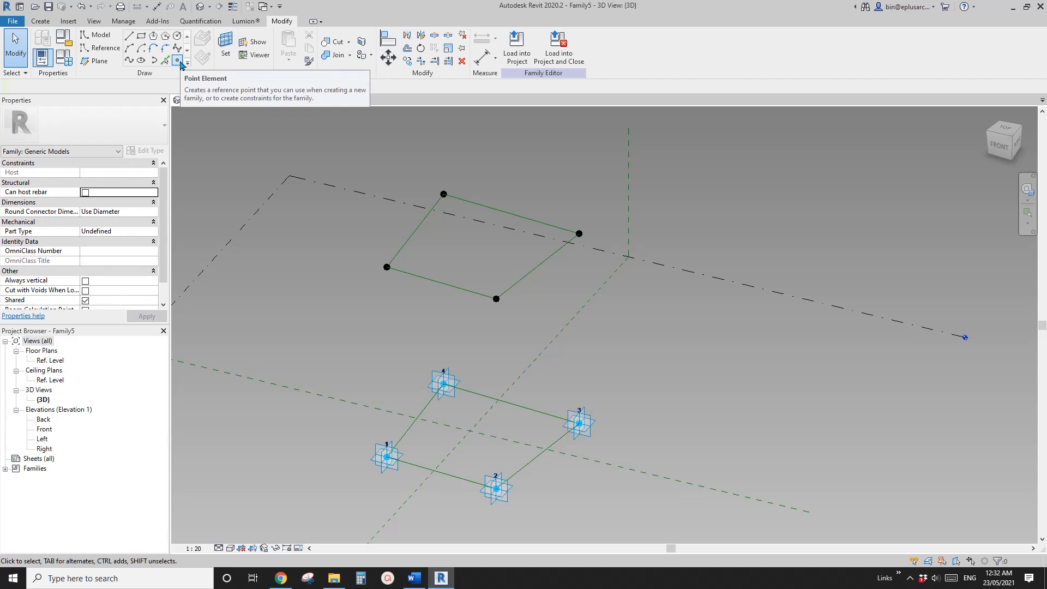
pyautogui.keyDown('shift'); pyautogui.moveTo(480, 262); pyautogui.dragTo(518, 293, button='middle'); pyautogui.keyUp('shift')
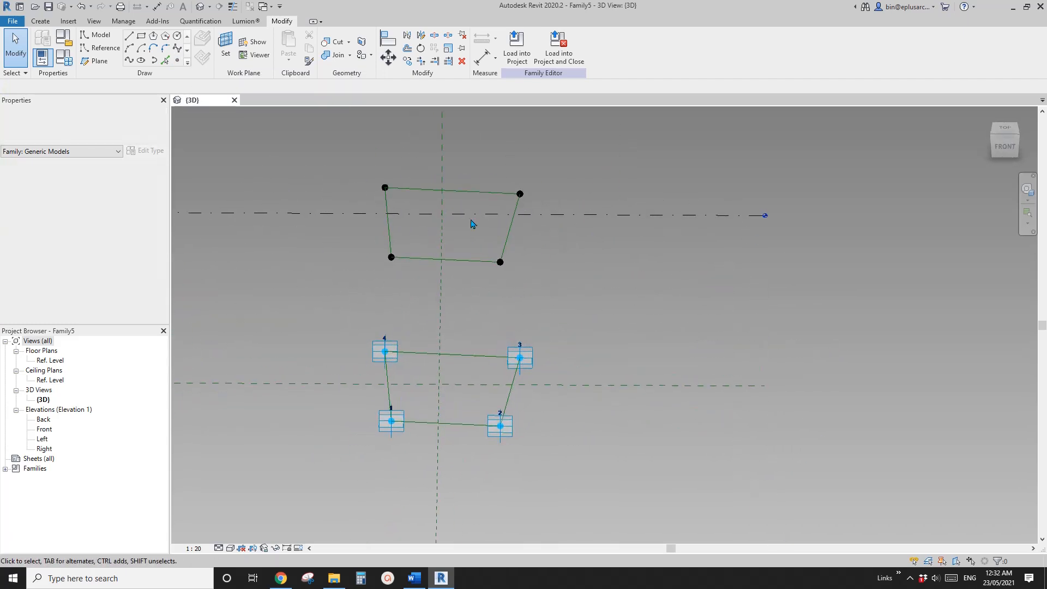
pyautogui.keyDown('shift'); pyautogui.moveTo(472, 223); pyautogui.dragTo(472, 250, button='middle'); pyautogui.keyUp('shift')
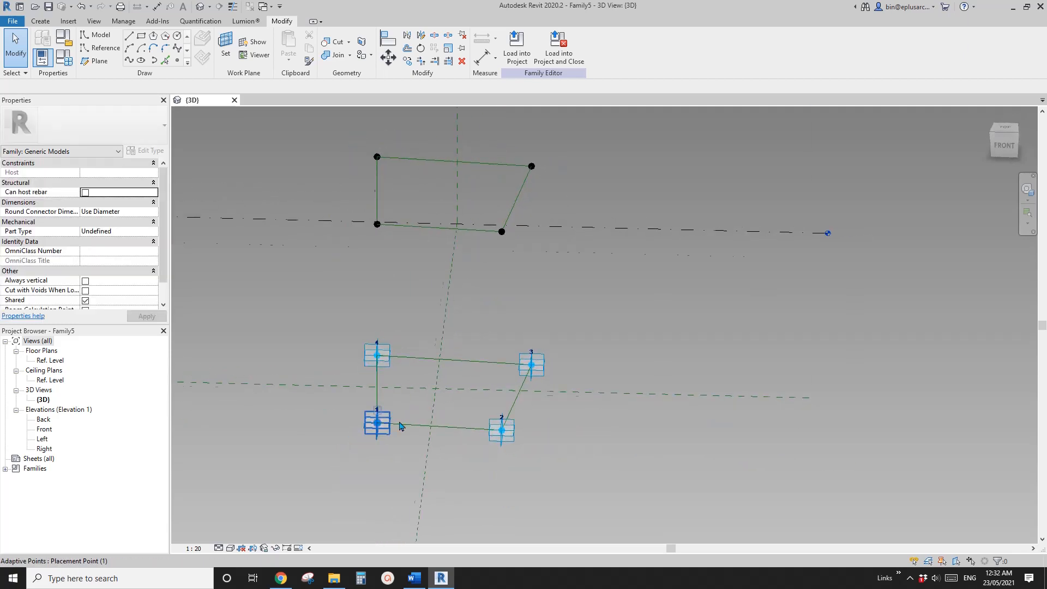
pyautogui.keyDown('shift'); pyautogui.moveTo(402, 427); pyautogui.dragTo(436, 398, button='middle'); pyautogui.keyUp('shift')
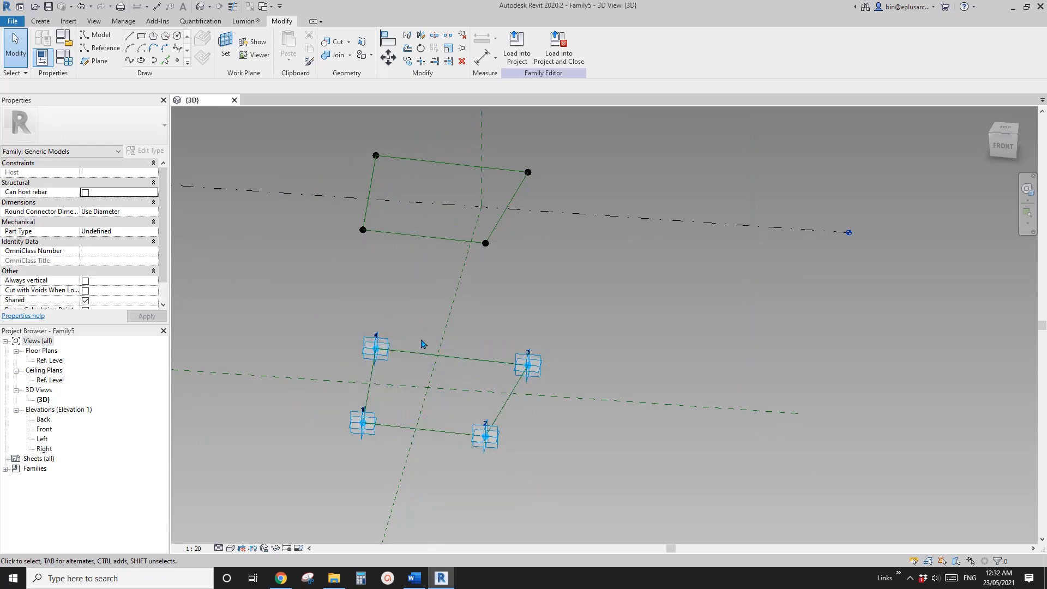
pyautogui.keyDown('shift'); pyautogui.moveTo(399, 362); pyautogui.dragTo(360, 417, button='middle'); pyautogui.keyUp('shift')
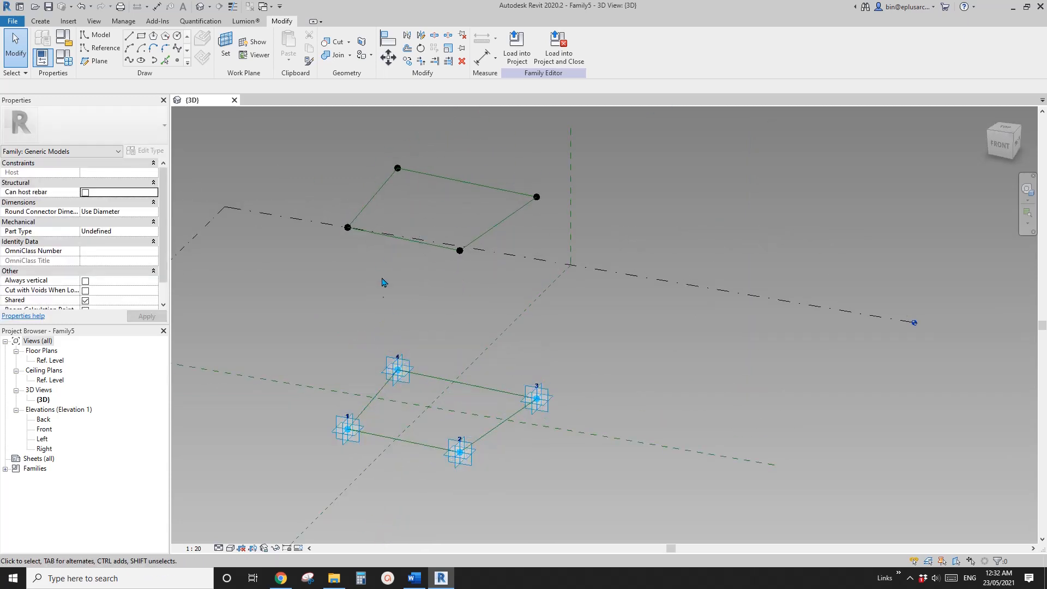
pyautogui.keyDown('shift'); pyautogui.moveTo(382, 282); pyautogui.dragTo(416, 305, button='middle'); pyautogui.keyUp('shift')
pyautogui.keyDown('shift'); pyautogui.moveTo(376, 436); pyautogui.dragTo(372, 455, button='middle'); pyautogui.keyUp('shift')
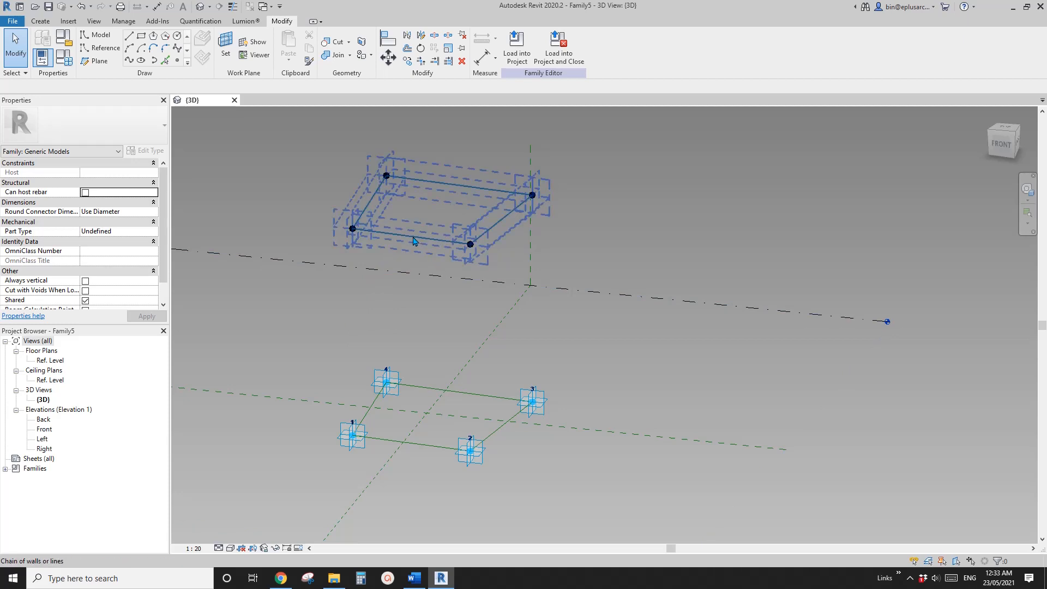
pyautogui.scroll(1, 412, 241)
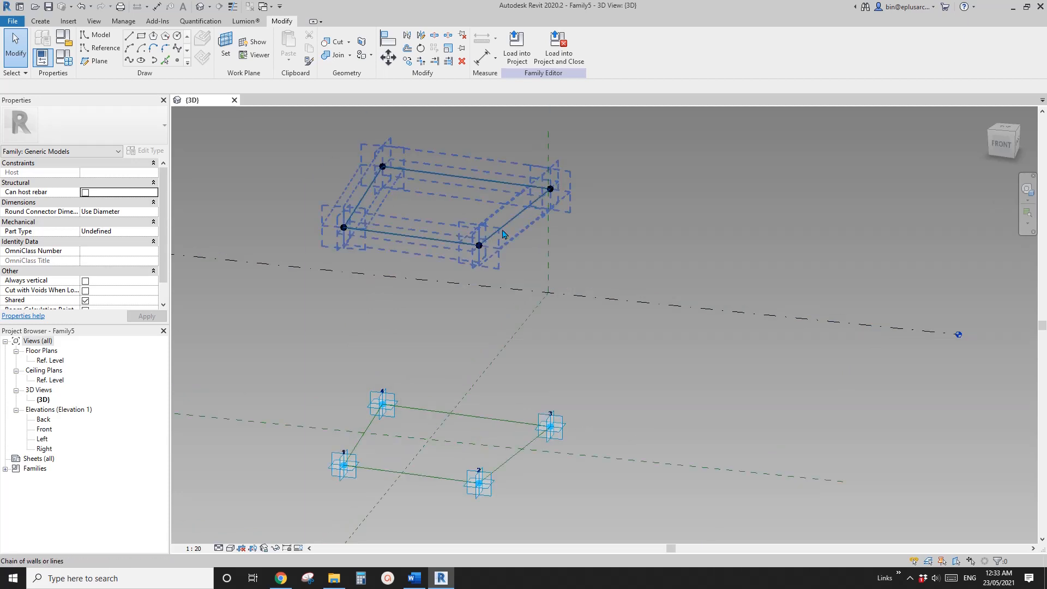
# Switch to Snipping Tool and capture the 3D view region showing both quadrilaterals, seen nearly from the front.
pyautogui.moveTo(458, 254)
pyautogui.keyDown('shift'); pyautogui.mouseDown(button='middle')
pyautogui.moveTo(556, 303)
pyautogui.moveTo(451, 311)
pyautogui.moveTo(465, 343)
pyautogui.moveTo(515, 329)
pyautogui.moveTo(465, 329)
pyautogui.mouseUp(button='middle'); pyautogui.keyUp('shift')
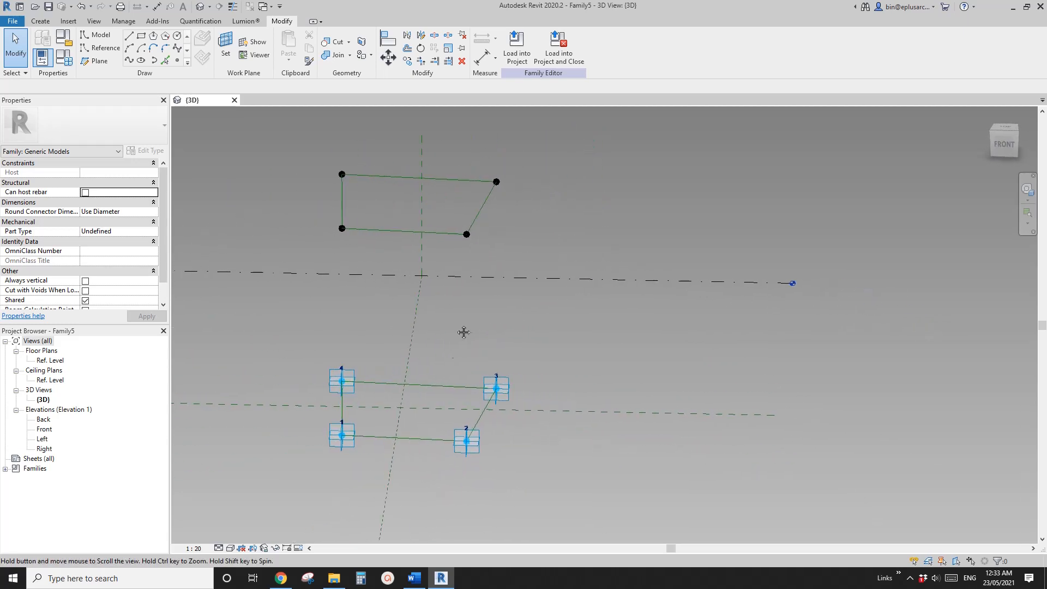
pyautogui.click(308, 579)
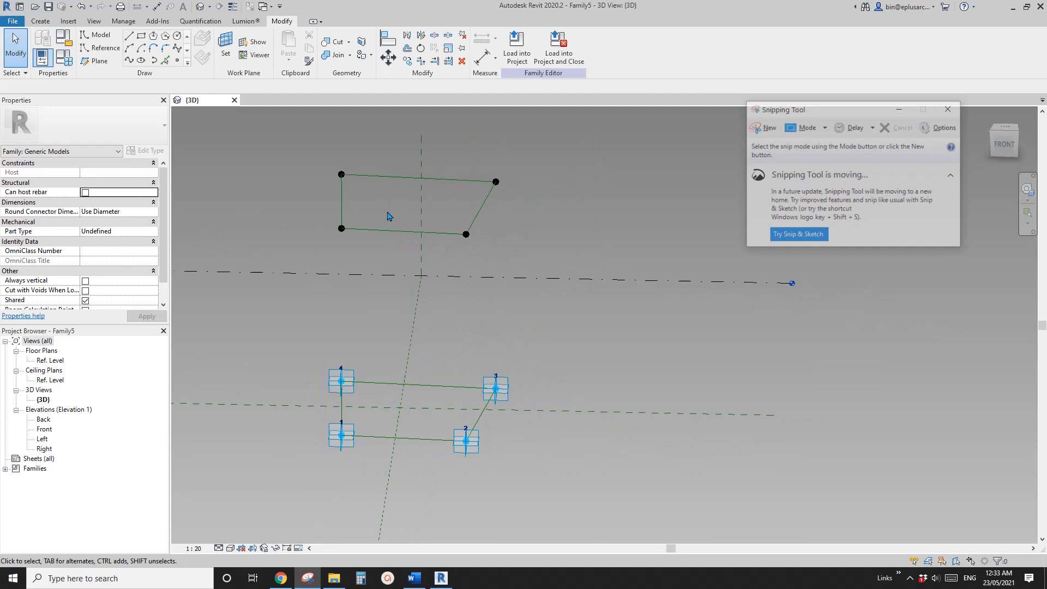
pyautogui.click(763, 127)
pyautogui.moveTo(229, 134); pyautogui.dragTo(812, 513)
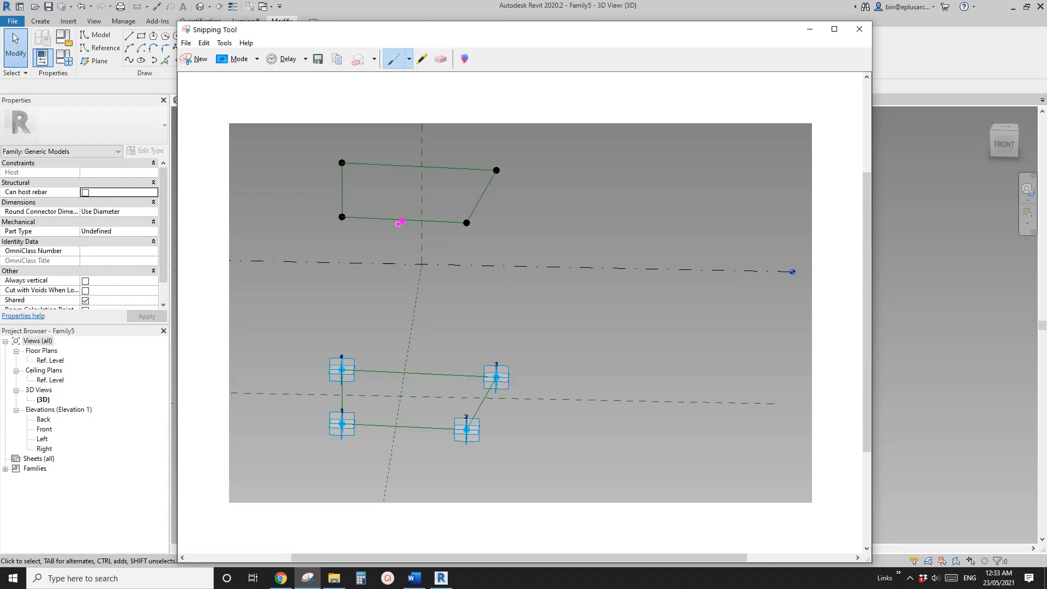
# On the snip, sketch an arc between adaptive point 1 and the raised front line's midpoint, plus a sloping radius line labelled R.
pyautogui.moveTo(395, 236); pyautogui.dragTo(367, 302)
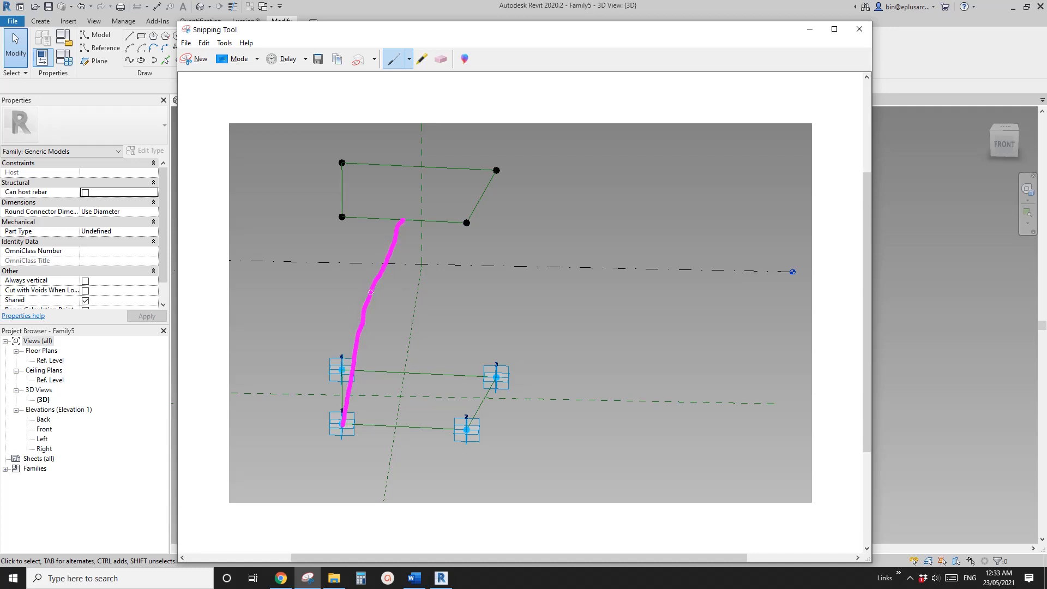
pyautogui.moveTo(401, 221); pyautogui.dragTo(391, 243)
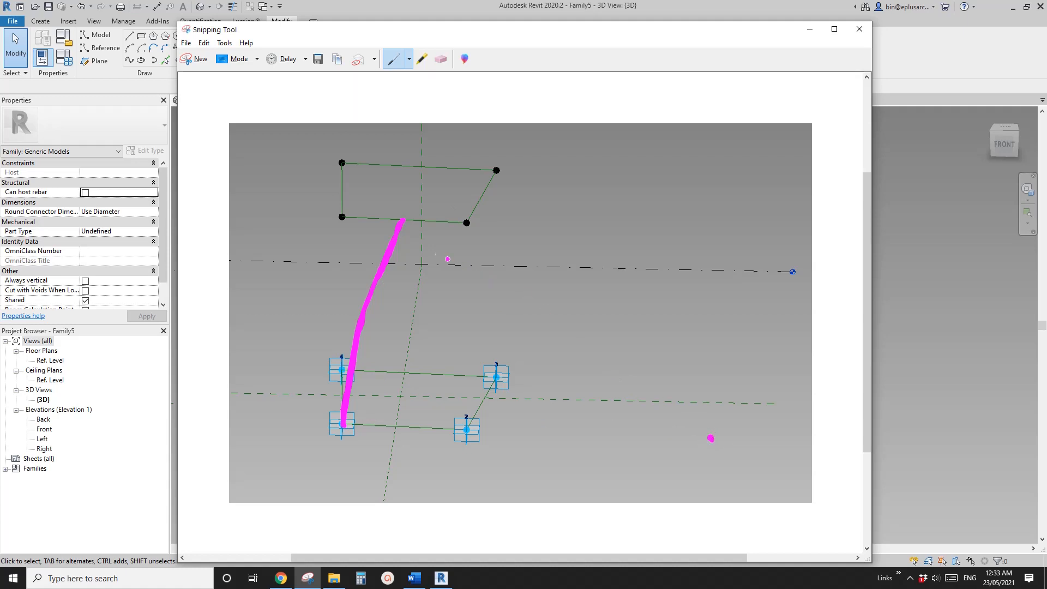
pyautogui.moveTo(404, 223); pyautogui.dragTo(462, 267)
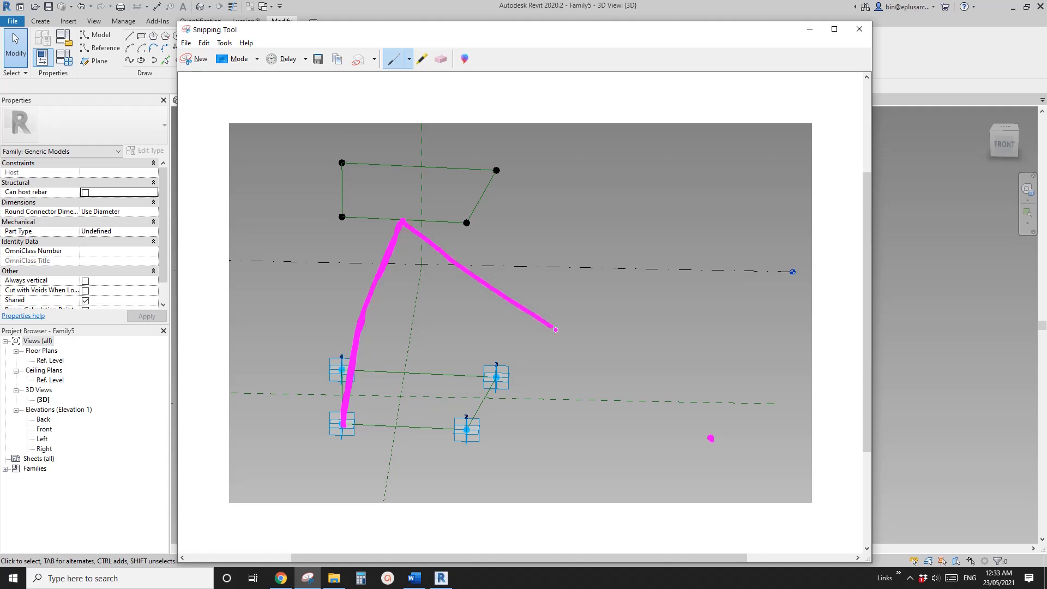
pyautogui.moveTo(632, 379); pyautogui.dragTo(690, 420)
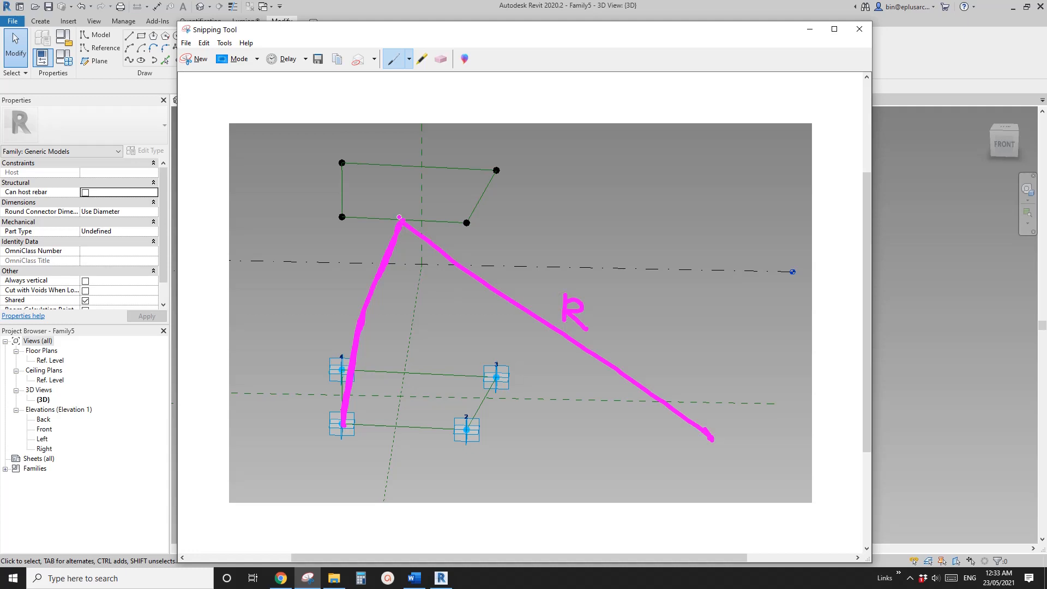
# Draw the height line labelled H onto the base between points 1 and 2, marking the base W and its half W/2.
pyautogui.moveTo(401, 233)
pyautogui.mouseDown()
pyautogui.moveTo(401, 428)
pyautogui.moveTo(470, 429)
pyautogui.mouseUp()
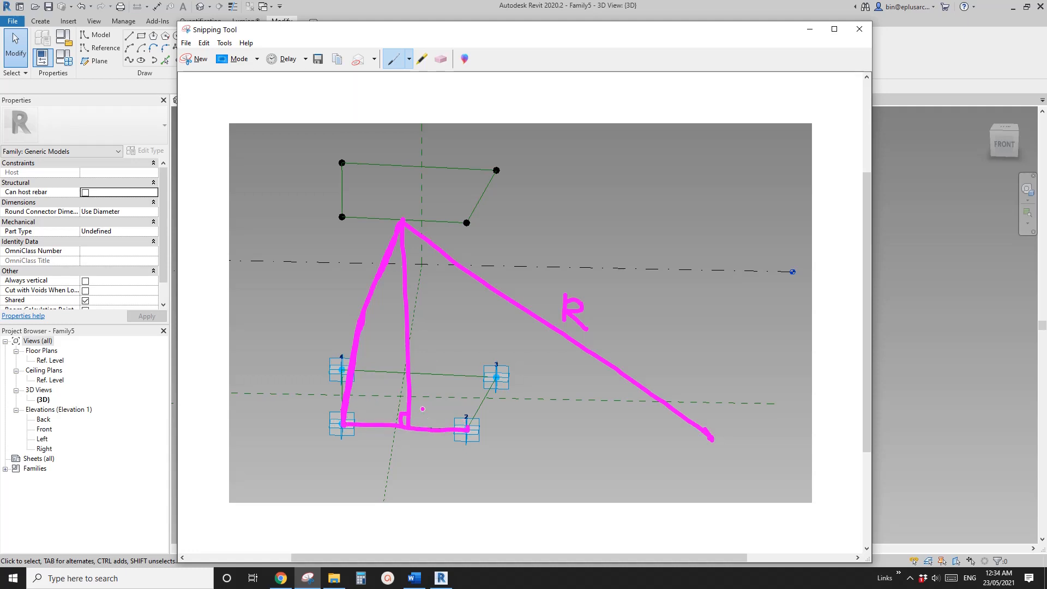
pyautogui.moveTo(419, 326)
pyautogui.mouseDown()
pyautogui.moveTo(419, 342)
pyautogui.moveTo(429, 332)
pyautogui.moveTo(432, 346)
pyautogui.mouseUp()
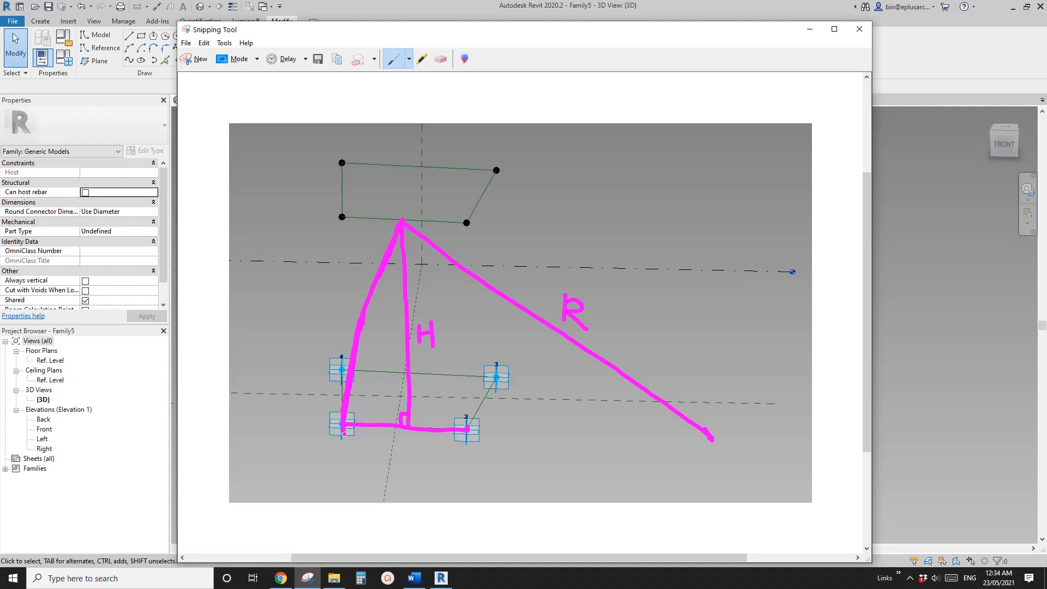
pyautogui.moveTo(344, 433)
pyautogui.mouseDown()
pyautogui.moveTo(385, 446)
pyautogui.moveTo(470, 434)
pyautogui.mouseUp()
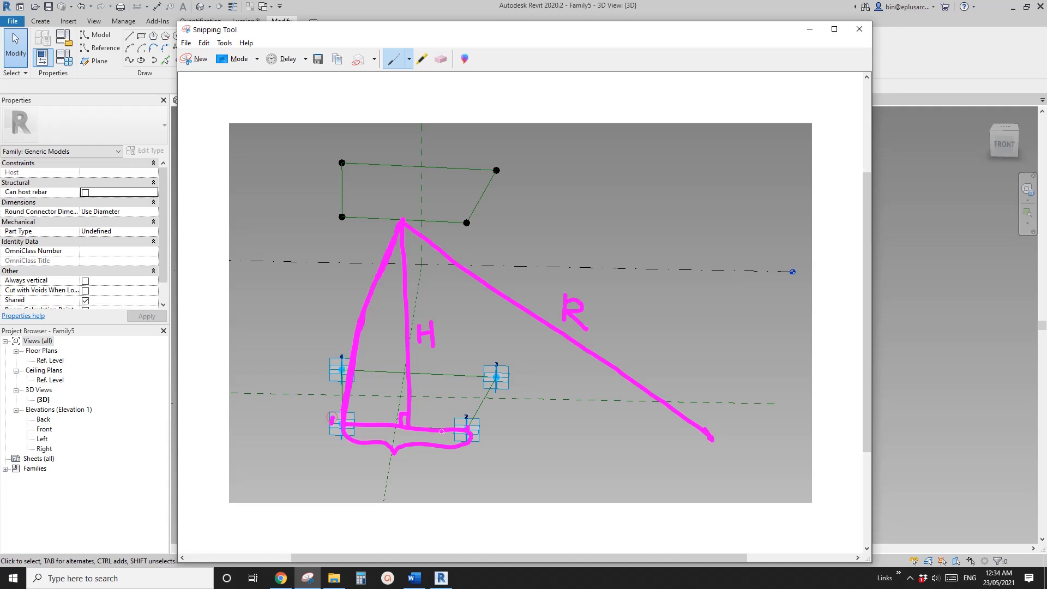
pyautogui.moveTo(392, 470); pyautogui.dragTo(410, 462)
pyautogui.moveTo(372, 422)
pyautogui.mouseDown()
pyautogui.moveTo(374, 395)
pyautogui.moveTo(393, 416)
pyautogui.mouseUp()
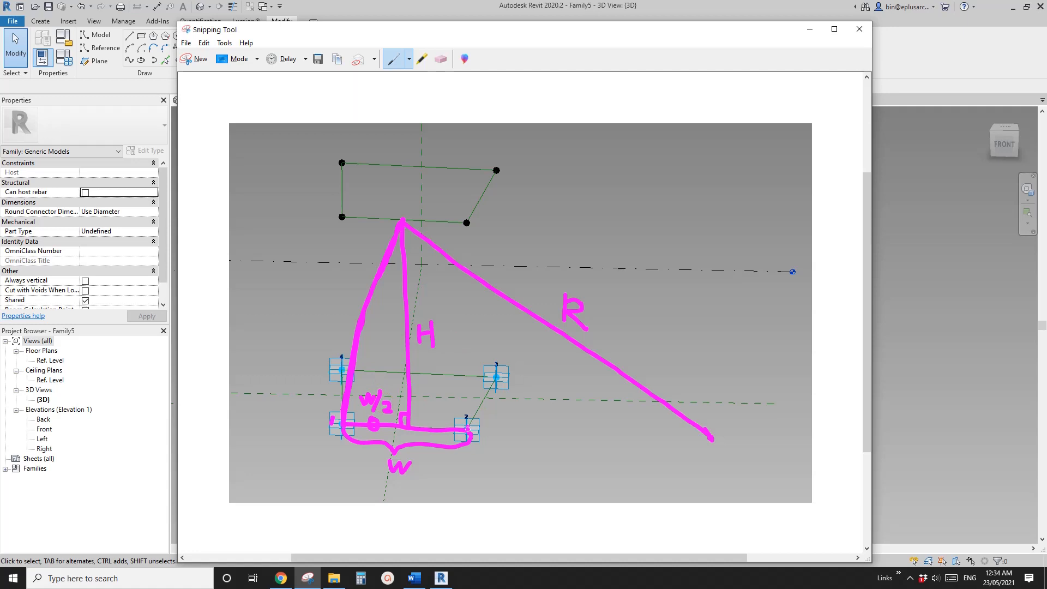
# Extend the base line to the arc centre and brace its full length as R and the part beyond the height line as R−W/2.
pyautogui.moveTo(467, 429); pyautogui.dragTo(689, 440)
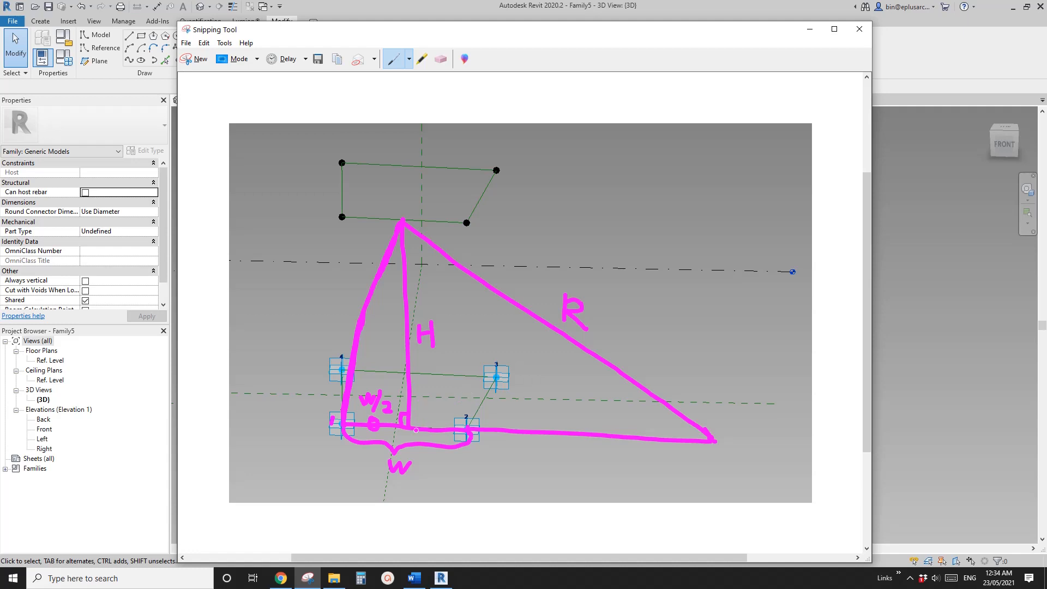
pyautogui.moveTo(411, 429)
pyautogui.mouseDown()
pyautogui.moveTo(446, 408)
pyautogui.moveTo(529, 413)
pyautogui.moveTo(555, 400)
pyautogui.moveTo(708, 437)
pyautogui.mouseUp()
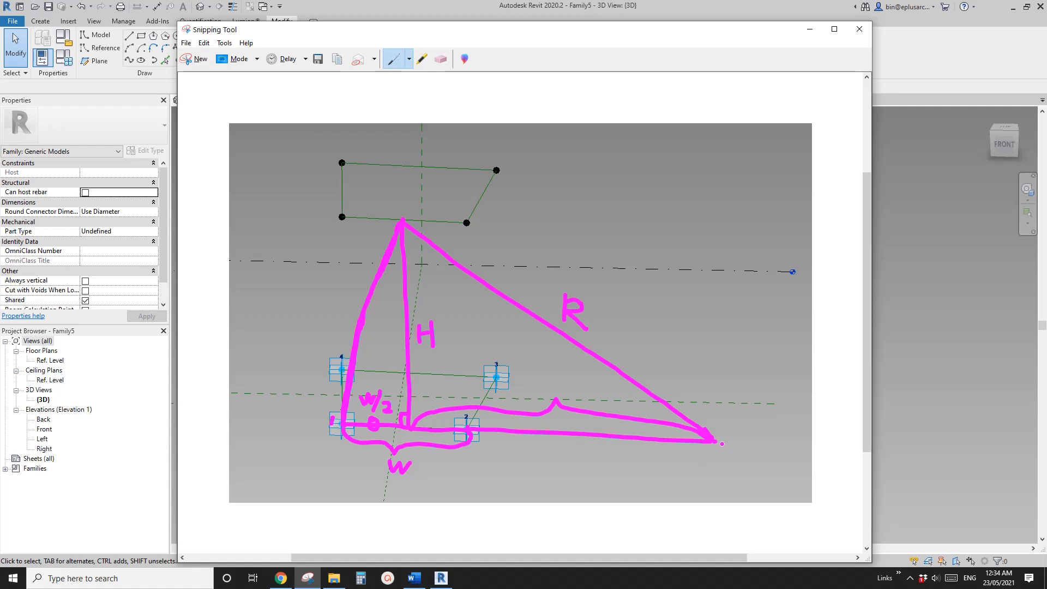
pyautogui.moveTo(341, 426)
pyautogui.mouseDown()
pyautogui.moveTo(357, 466)
pyautogui.moveTo(496, 480)
pyautogui.moveTo(555, 479)
pyautogui.moveTo(708, 440)
pyautogui.mouseUp()
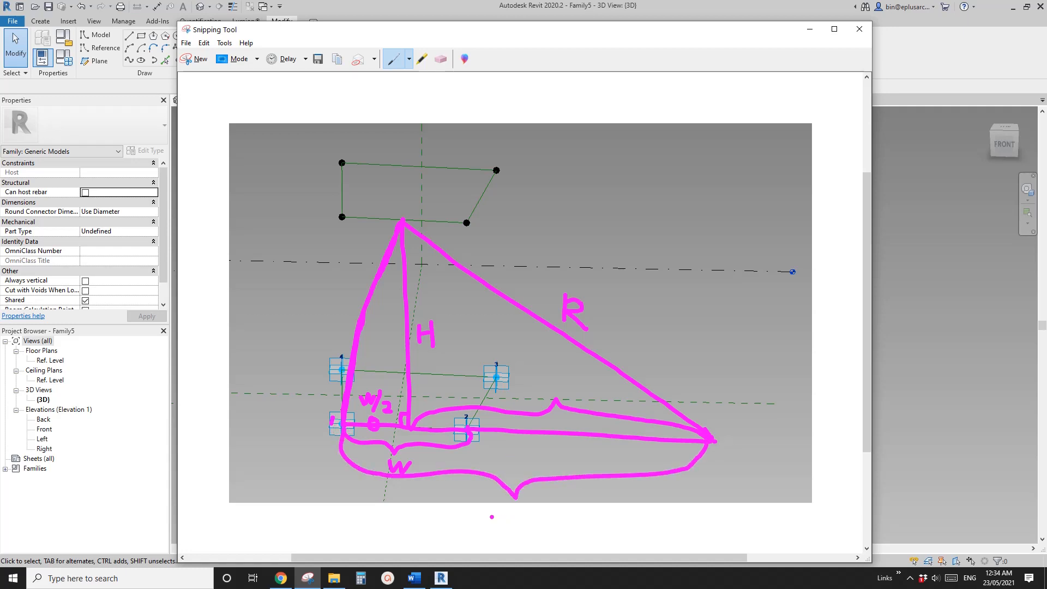
pyautogui.moveTo(492, 508)
pyautogui.mouseDown()
pyautogui.moveTo(495, 526)
pyautogui.moveTo(493, 510)
pyautogui.moveTo(527, 527)
pyautogui.mouseUp()
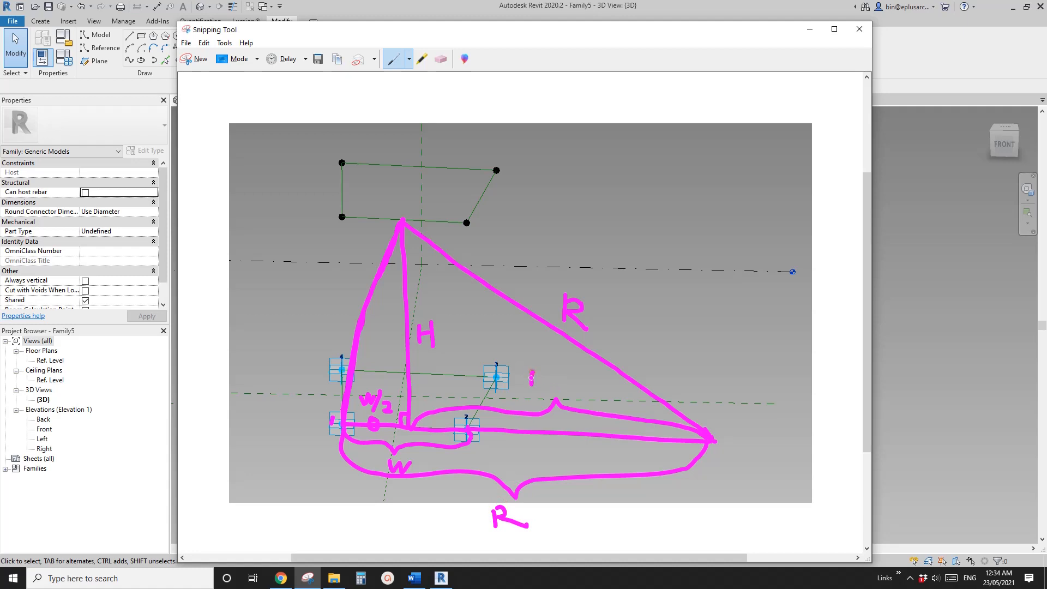
pyautogui.moveTo(531, 377); pyautogui.dragTo(531, 386)
pyautogui.moveTo(531, 369)
pyautogui.mouseDown()
pyautogui.moveTo(544, 385)
pyautogui.moveTo(585, 372)
pyautogui.moveTo(569, 390)
pyautogui.moveTo(608, 396)
pyautogui.mouseUp()
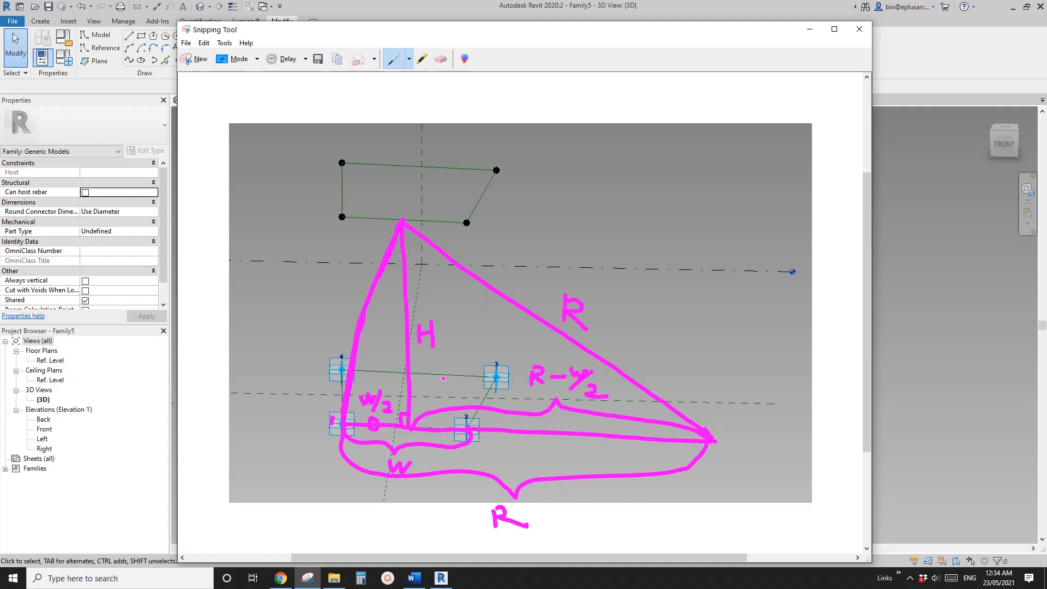
# Mark the right angle at the foot of H and hatch the triangle formed by H, R and R−W/2.
pyautogui.moveTo(412, 393)
pyautogui.mouseDown()
pyautogui.moveTo(432, 404)
pyautogui.moveTo(430, 427)
pyautogui.mouseUp()
pyautogui.moveTo(431, 253)
pyautogui.mouseDown()
pyautogui.moveTo(413, 274)
pyautogui.moveTo(420, 287)
pyautogui.mouseUp()
pyautogui.moveTo(463, 282); pyautogui.dragTo(423, 327)
pyautogui.moveTo(480, 310); pyautogui.dragTo(436, 349)
pyautogui.moveTo(507, 324); pyautogui.dragTo(445, 376)
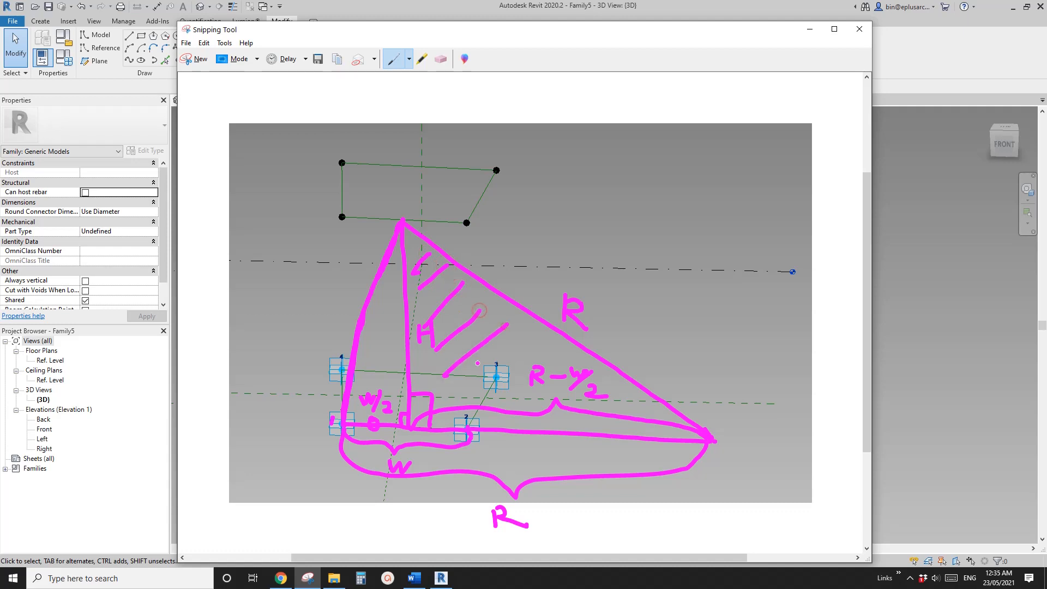
# Extend the hatching of the H, R and R−W/2 triangle across to its corner at the arc centre.
pyautogui.moveTo(523, 345); pyautogui.dragTo(463, 396)
pyautogui.moveTo(517, 378); pyautogui.dragTo(489, 405)
pyautogui.moveTo(625, 391); pyautogui.dragTo(588, 429)
pyautogui.moveTo(665, 404)
pyautogui.mouseDown()
pyautogui.moveTo(649, 421)
pyautogui.moveTo(670, 426)
pyautogui.mouseUp()
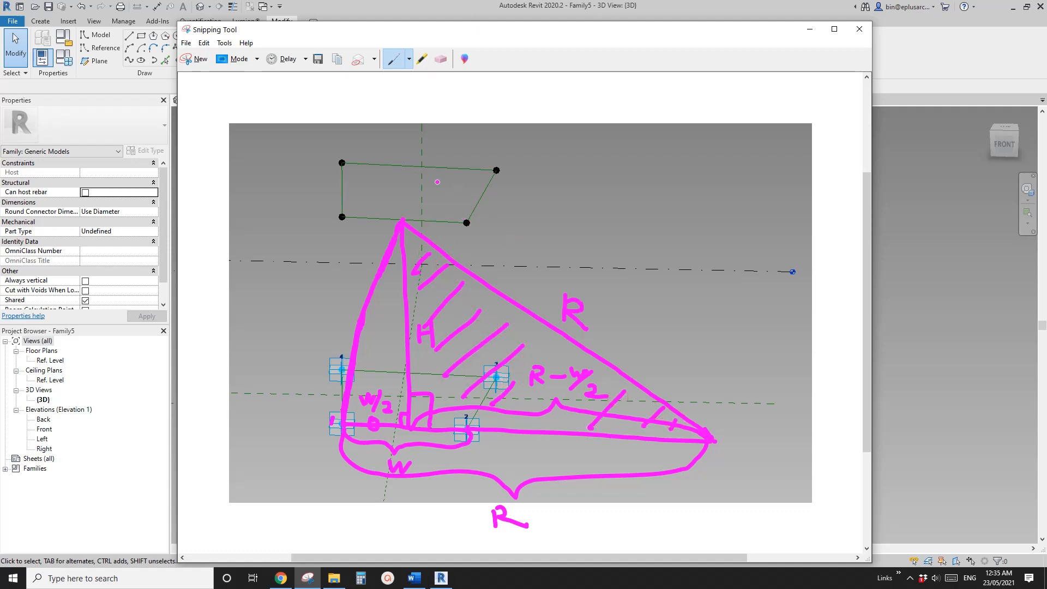
# Sketch a small right triangle with sides labelled a, b and c, and write a²+b²=c² above it.
pyautogui.moveTo(270, 154)
pyautogui.mouseDown()
pyautogui.moveTo(272, 206)
pyautogui.moveTo(363, 215)
pyautogui.mouseUp()
pyautogui.moveTo(272, 155); pyautogui.dragTo(377, 214)
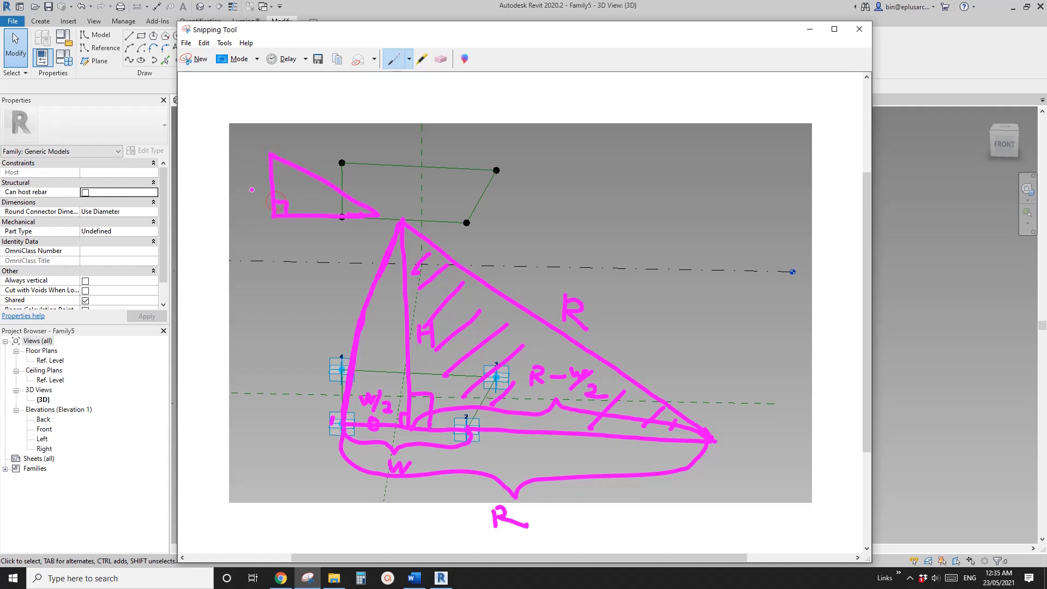
pyautogui.moveTo(243, 190); pyautogui.dragTo(254, 195)
pyautogui.moveTo(305, 232); pyautogui.dragTo(306, 234)
pyautogui.moveTo(329, 155); pyautogui.dragTo(329, 166)
pyautogui.moveTo(295, 90)
pyautogui.mouseDown()
pyautogui.moveTo(309, 105)
pyautogui.moveTo(326, 87)
pyautogui.moveTo(340, 96)
pyautogui.moveTo(332, 106)
pyautogui.mouseUp()
pyautogui.moveTo(342, 82)
pyautogui.mouseDown()
pyautogui.moveTo(343, 105)
pyautogui.moveTo(360, 88)
pyautogui.moveTo(376, 102)
pyautogui.mouseUp()
pyautogui.moveTo(390, 90)
pyautogui.mouseDown()
pyautogui.moveTo(380, 101)
pyautogui.moveTo(391, 107)
pyautogui.moveTo(407, 88)
pyautogui.mouseUp()
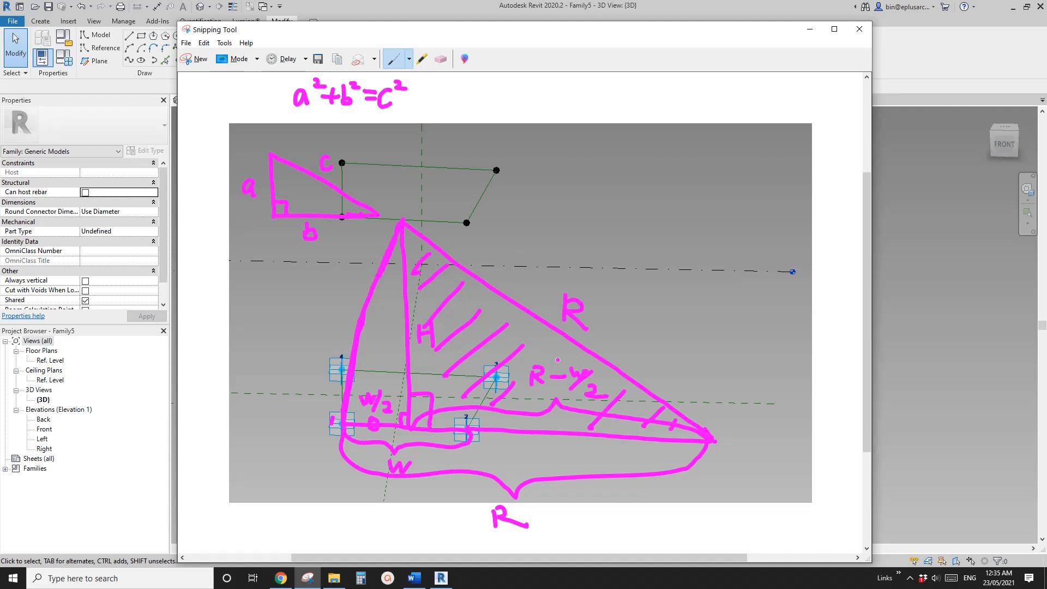
# Write the Pythagorean equation H²+(R−W/2)²=R² for the hatched triangle beside the general formula.
pyautogui.moveTo(491, 90)
pyautogui.mouseDown()
pyautogui.moveTo(492, 112)
pyautogui.moveTo(505, 100)
pyautogui.mouseUp()
pyautogui.moveTo(506, 90)
pyautogui.mouseDown()
pyautogui.moveTo(506, 112)
pyautogui.moveTo(512, 84)
pyautogui.moveTo(541, 100)
pyautogui.moveTo(534, 109)
pyautogui.mouseUp()
pyautogui.click(511, 82)
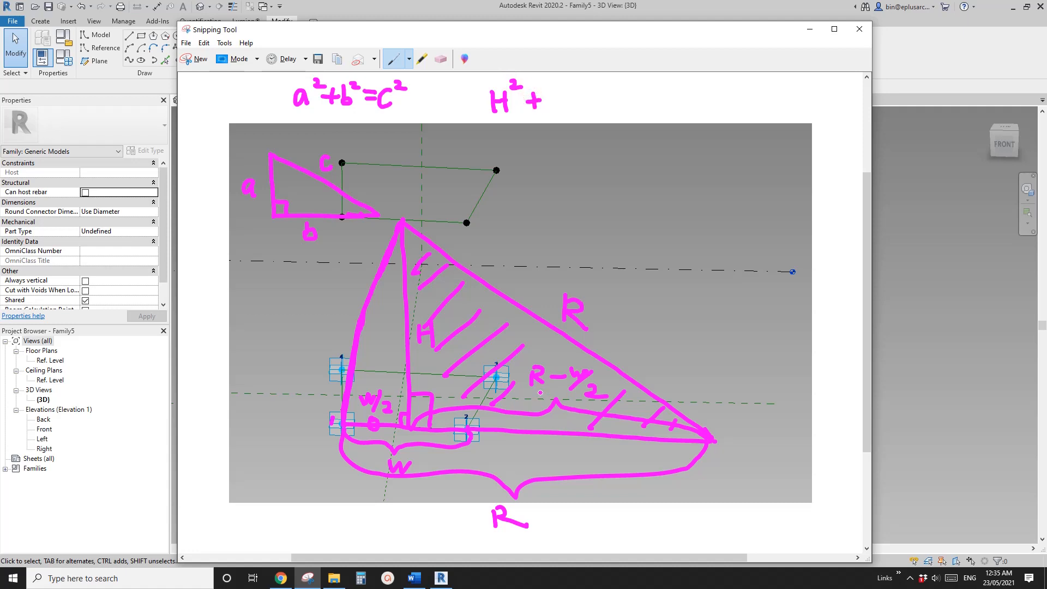
pyautogui.moveTo(556, 87)
pyautogui.mouseDown()
pyautogui.moveTo(570, 105)
pyautogui.moveTo(610, 86)
pyautogui.moveTo(597, 114)
pyautogui.moveTo(624, 109)
pyautogui.moveTo(636, 90)
pyautogui.moveTo(548, 111)
pyautogui.mouseUp()
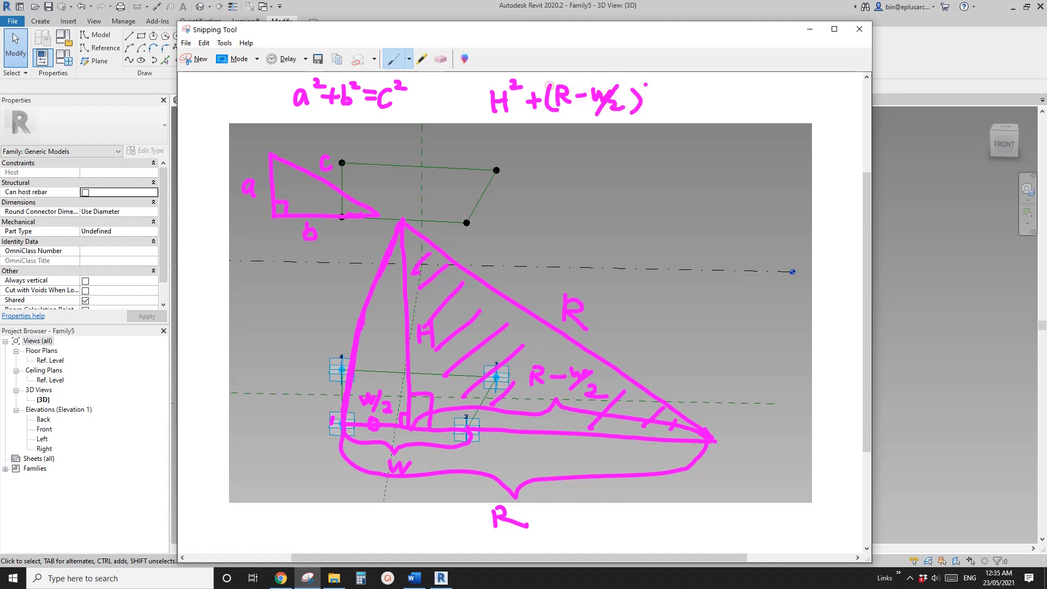
pyautogui.moveTo(636, 79); pyautogui.dragTo(671, 97)
pyautogui.click(686, 101)
pyautogui.moveTo(662, 103)
pyautogui.mouseDown()
pyautogui.moveTo(705, 108)
pyautogui.moveTo(717, 82)
pyautogui.mouseUp()
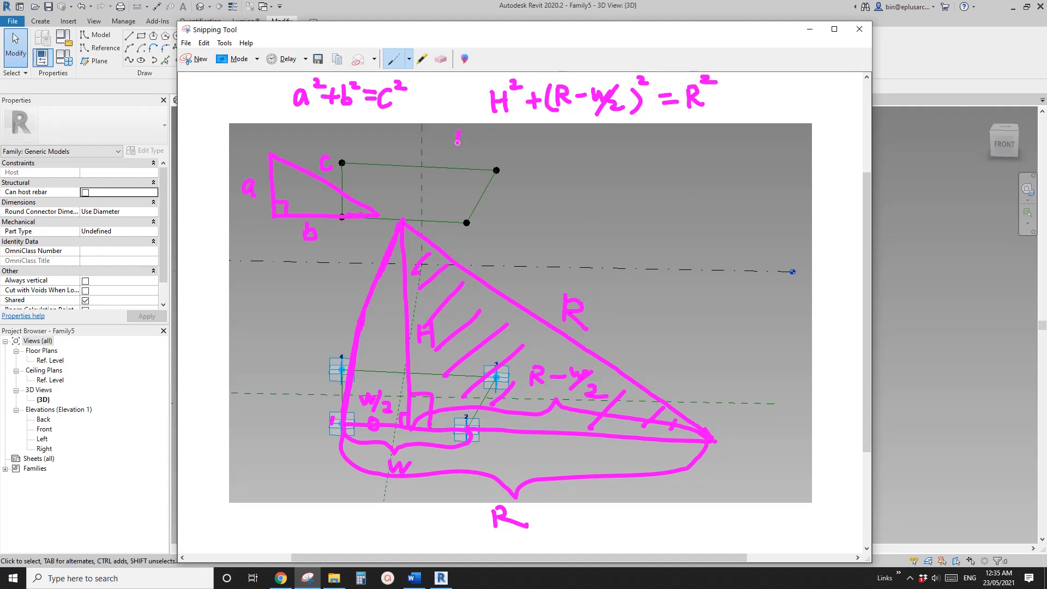
# Write the expanded equation H²+R²−RW+W²/4=R² beneath the first one and strike out the R² after the equals sign.
pyautogui.moveTo(457, 142); pyautogui.dragTo(458, 153)
pyautogui.moveTo(467, 130)
pyautogui.mouseDown()
pyautogui.moveTo(468, 155)
pyautogui.moveTo(488, 127)
pyautogui.moveTo(507, 139)
pyautogui.mouseUp()
pyautogui.moveTo(497, 131)
pyautogui.mouseDown()
pyautogui.moveTo(497, 148)
pyautogui.moveTo(520, 154)
pyautogui.moveTo(522, 143)
pyautogui.moveTo(537, 154)
pyautogui.moveTo(552, 131)
pyautogui.moveTo(563, 144)
pyautogui.mouseUp()
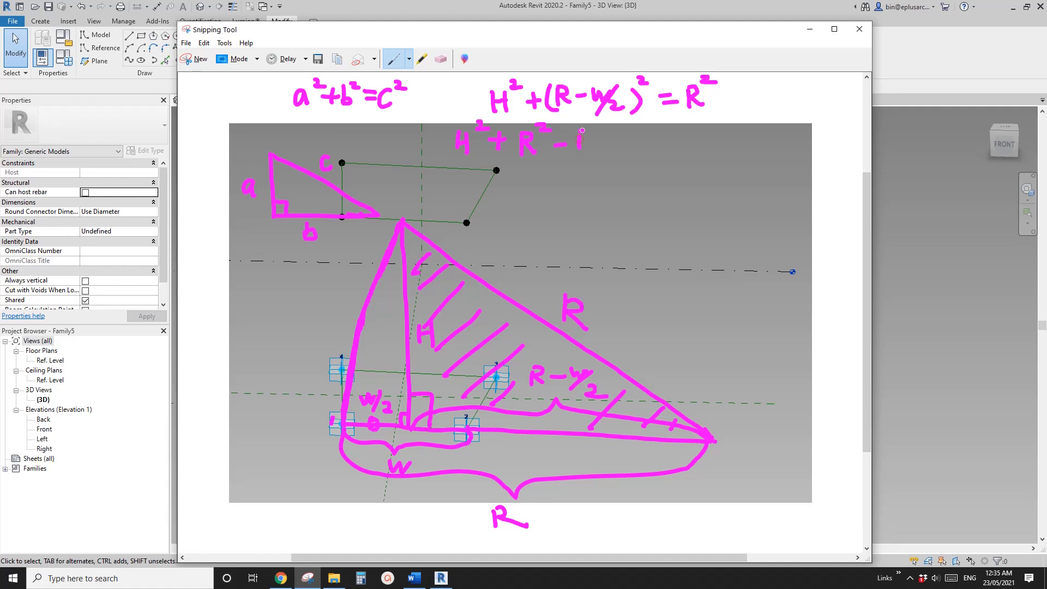
pyautogui.moveTo(582, 130)
pyautogui.mouseDown()
pyautogui.moveTo(590, 147)
pyautogui.moveTo(616, 133)
pyautogui.moveTo(646, 139)
pyautogui.moveTo(634, 151)
pyautogui.moveTo(684, 131)
pyautogui.moveTo(672, 166)
pyautogui.moveTo(712, 148)
pyautogui.mouseUp()
pyautogui.moveTo(723, 133)
pyautogui.mouseDown()
pyautogui.moveTo(724, 159)
pyautogui.moveTo(747, 156)
pyautogui.moveTo(758, 132)
pyautogui.moveTo(715, 164)
pyautogui.mouseUp()
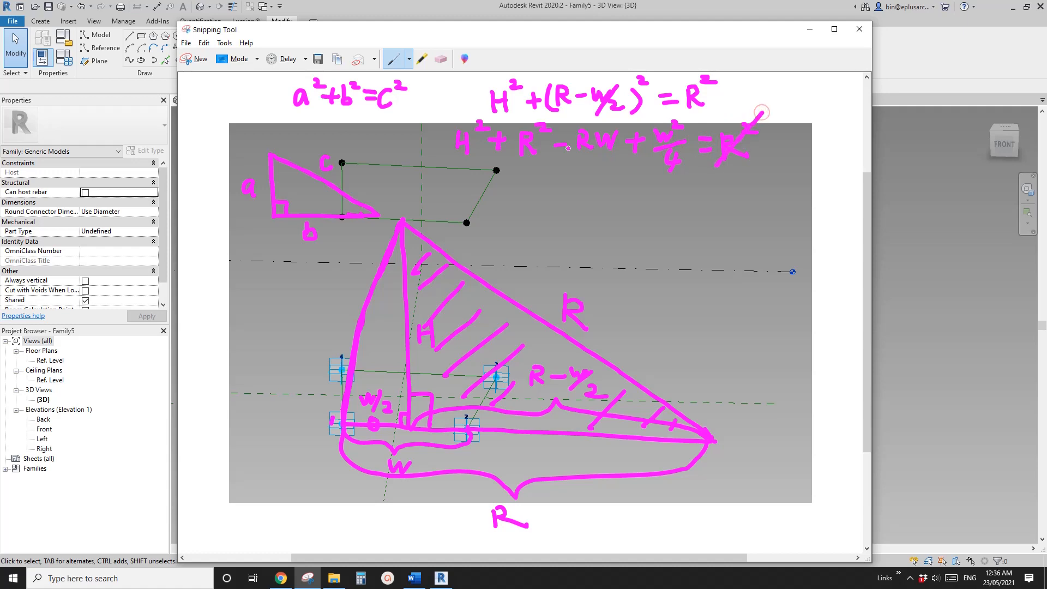
# Strike out the remaining R² term, mark RW as moving across the equals sign, and write H²+W²/4=RW.
pyautogui.moveTo(551, 116); pyautogui.dragTo(517, 155)
pyautogui.moveTo(559, 161); pyautogui.dragTo(770, 166)
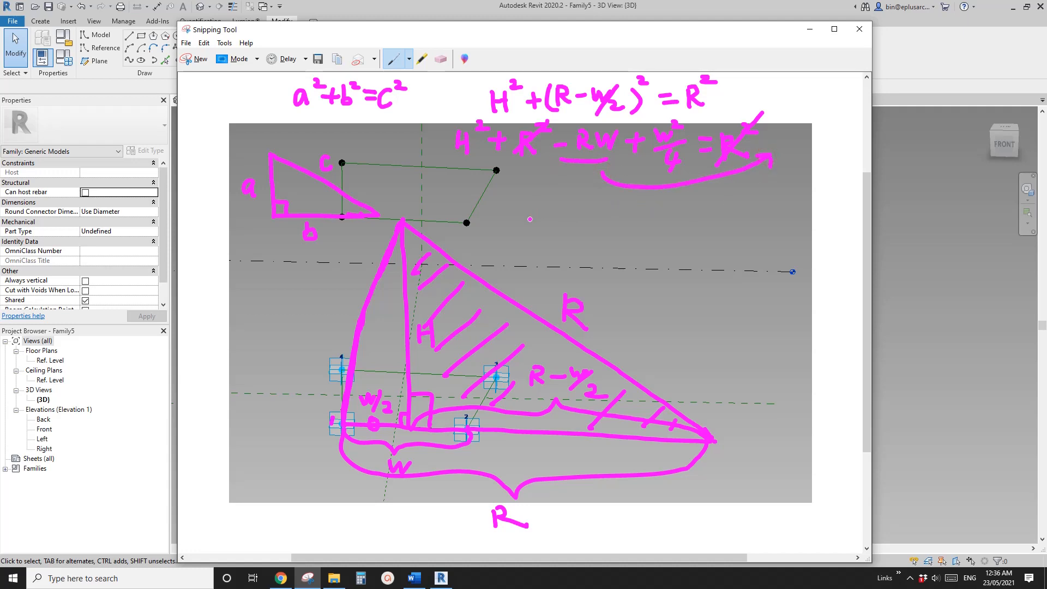
pyautogui.moveTo(518, 203)
pyautogui.mouseDown()
pyautogui.moveTo(519, 233)
pyautogui.moveTo(534, 235)
pyautogui.moveTo(532, 216)
pyautogui.moveTo(555, 205)
pyautogui.moveTo(582, 221)
pyautogui.moveTo(571, 233)
pyautogui.moveTo(632, 204)
pyautogui.moveTo(613, 236)
pyautogui.moveTo(649, 226)
pyautogui.moveTo(638, 245)
pyautogui.moveTo(680, 218)
pyautogui.moveTo(743, 221)
pyautogui.moveTo(754, 201)
pyautogui.mouseUp()
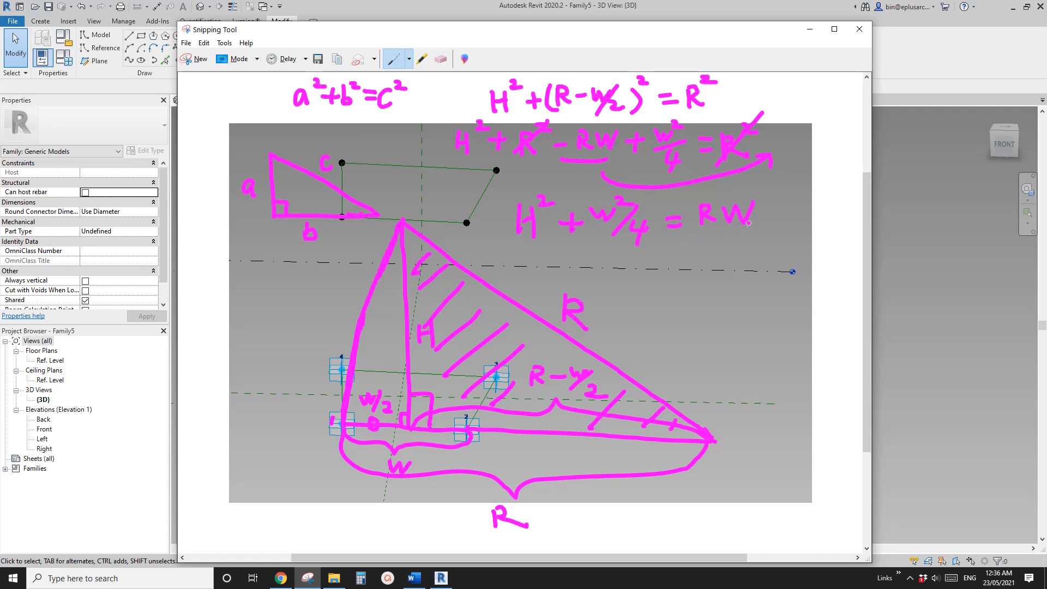
# Divide the equation by W, circle the resulting fraction (H²+W²/4)/W and underline R.
pyautogui.moveTo(719, 195); pyautogui.dragTo(732, 210)
pyautogui.moveTo(522, 255); pyautogui.dragTo(645, 249)
pyautogui.moveTo(573, 260)
pyautogui.mouseDown()
pyautogui.moveTo(598, 273)
pyautogui.moveTo(609, 262)
pyautogui.mouseUp()
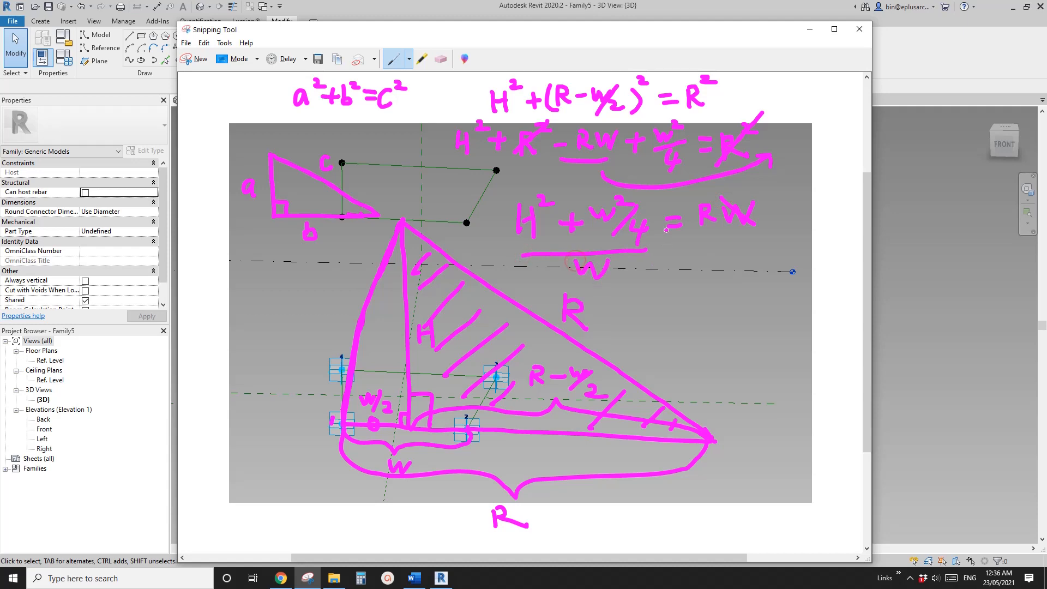
pyautogui.moveTo(647, 200)
pyautogui.mouseDown()
pyautogui.moveTo(660, 251)
pyautogui.moveTo(602, 286)
pyautogui.moveTo(502, 253)
pyautogui.moveTo(522, 186)
pyautogui.moveTo(651, 198)
pyautogui.mouseUp()
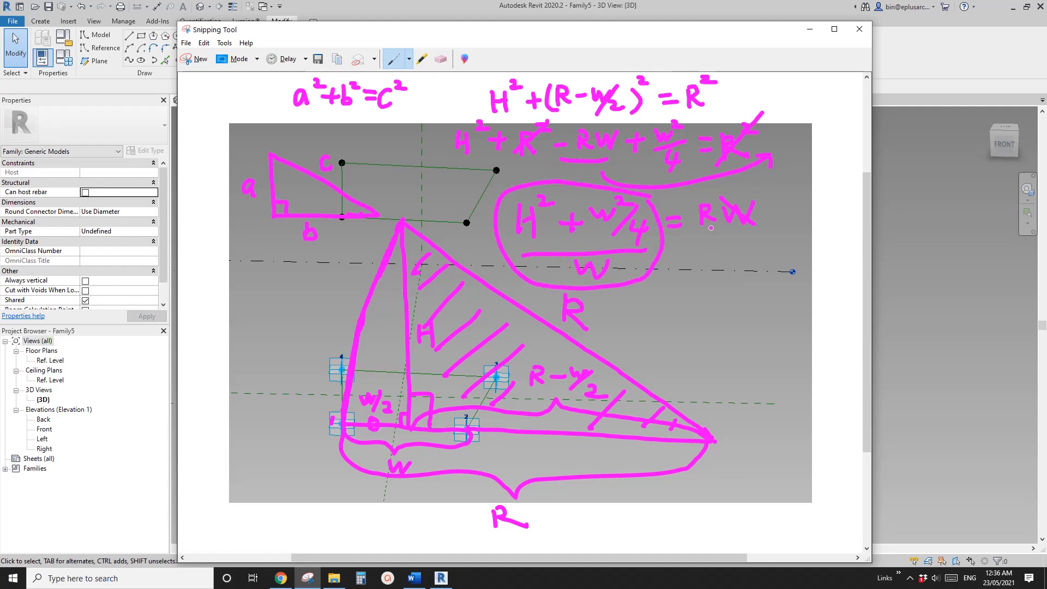
pyautogui.moveTo(700, 237); pyautogui.dragTo(715, 235)
# Switch back to Revit and set the work plane on the base reference line between adaptive points 1 and 2.
pyautogui.moveTo(563, 39); pyautogui.dragTo(676, 34)
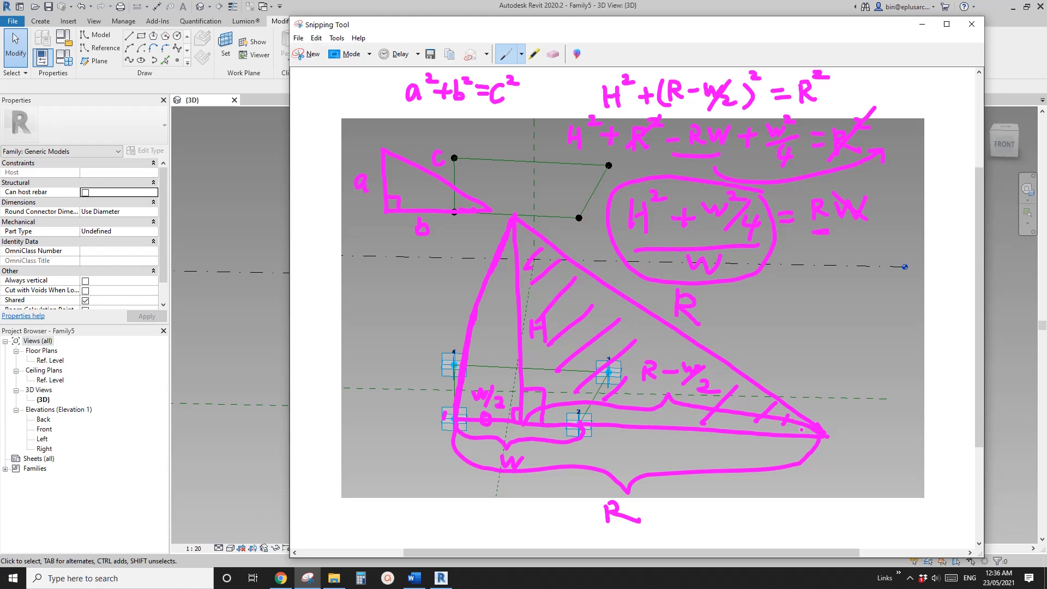
pyautogui.click(261, 335)
pyautogui.keyDown('shift'); pyautogui.moveTo(423, 360); pyautogui.dragTo(343, 300, button='middle'); pyautogui.keyUp('shift')
pyautogui.keyDown('shift'); pyautogui.moveTo(243, 249); pyautogui.dragTo(423, 346, button='middle'); pyautogui.keyUp('shift')
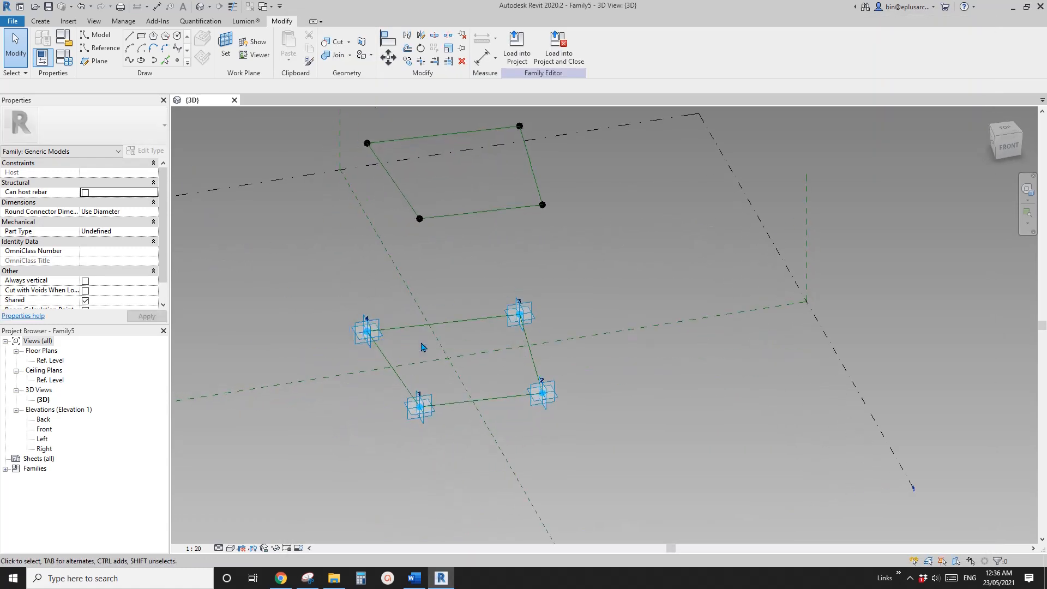
pyautogui.keyDown('shift'); pyautogui.moveTo(421, 402); pyautogui.dragTo(548, 394, button='middle'); pyautogui.keyUp('shift')
pyautogui.click(226, 52)
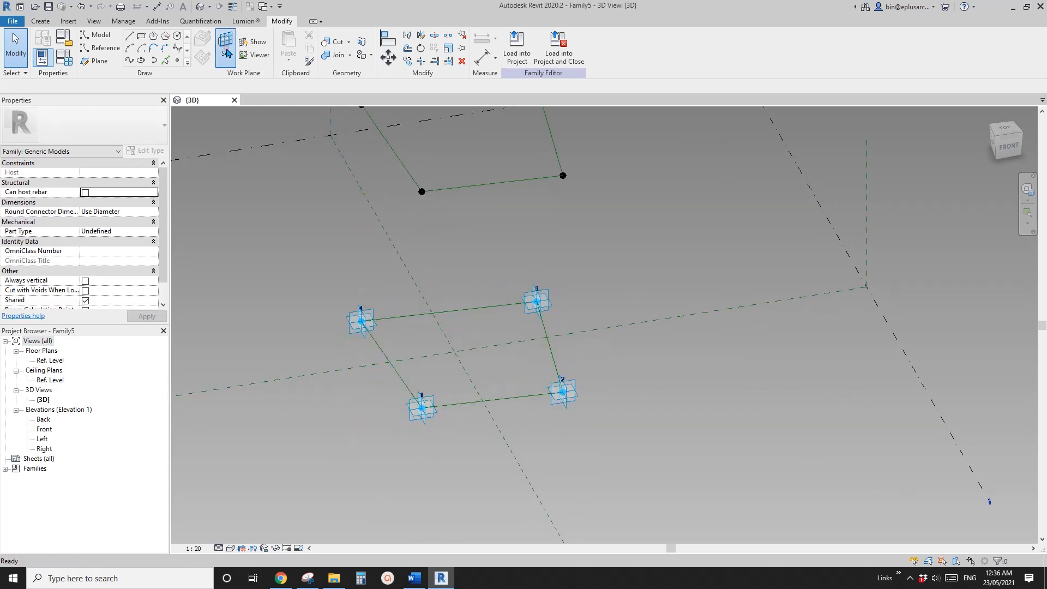
pyautogui.click(507, 397)
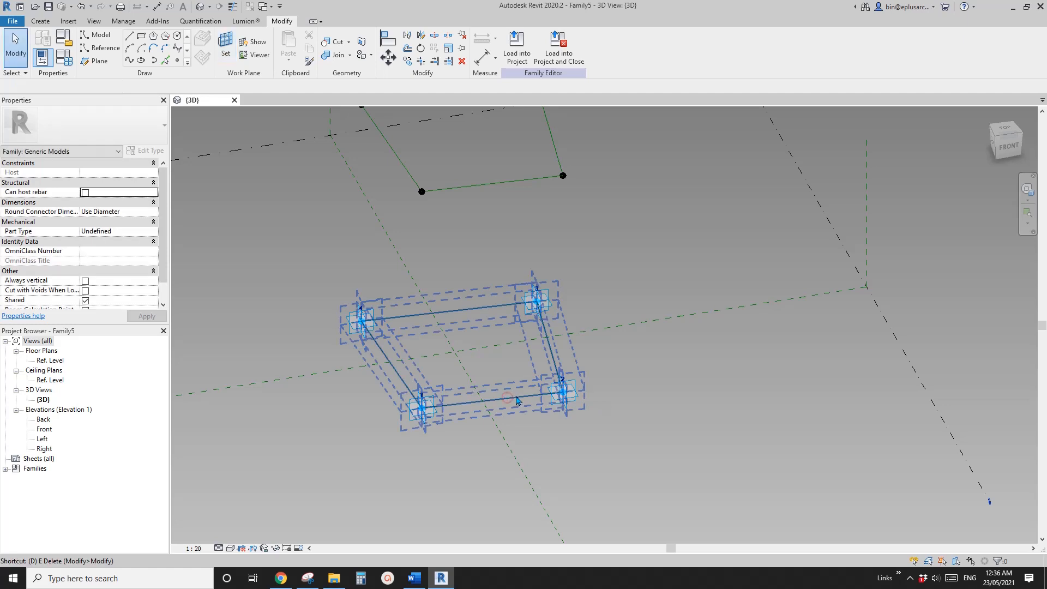
# Place an aligned dimension between adaptive points 1 and 2, and set the view scale to 1:100.
pyautogui.press('d')
pyautogui.press('i')
pyautogui.scroll(1, 467, 421)
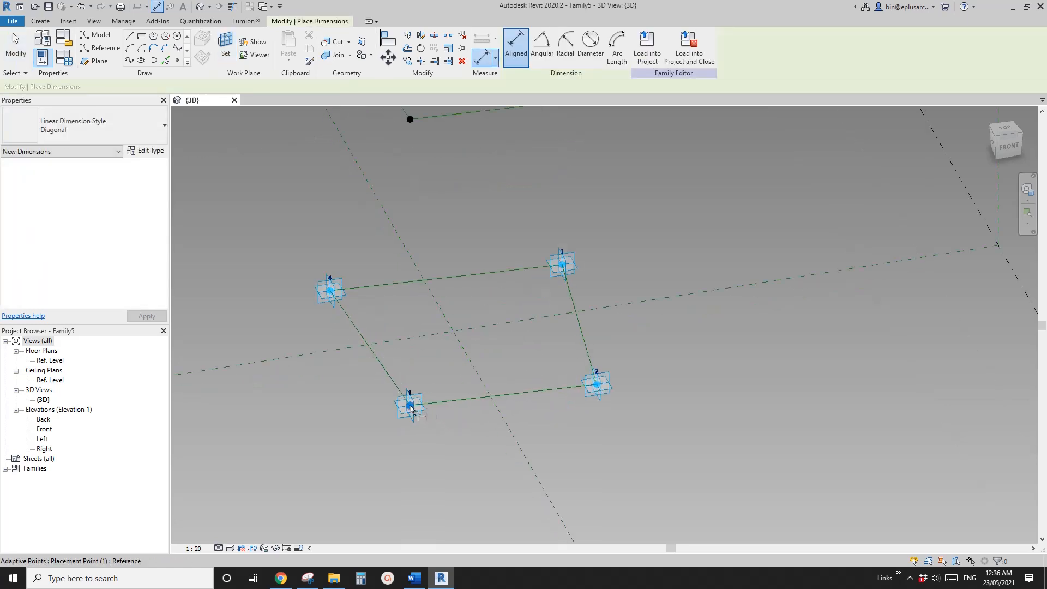
pyautogui.click(409, 405)
pyautogui.click(597, 384)
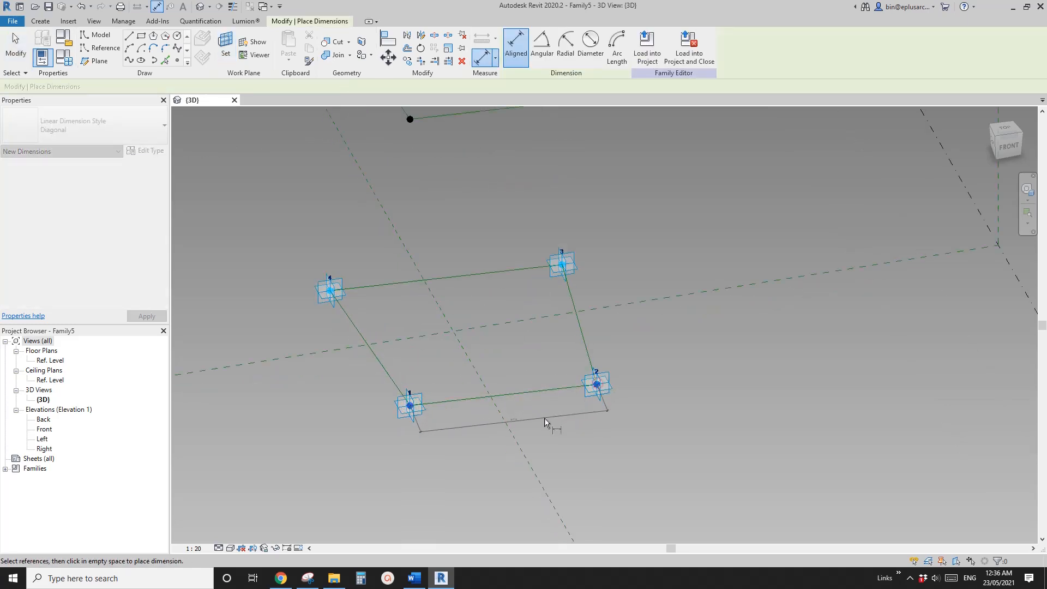
pyautogui.click(536, 427)
pyautogui.press('Escape')
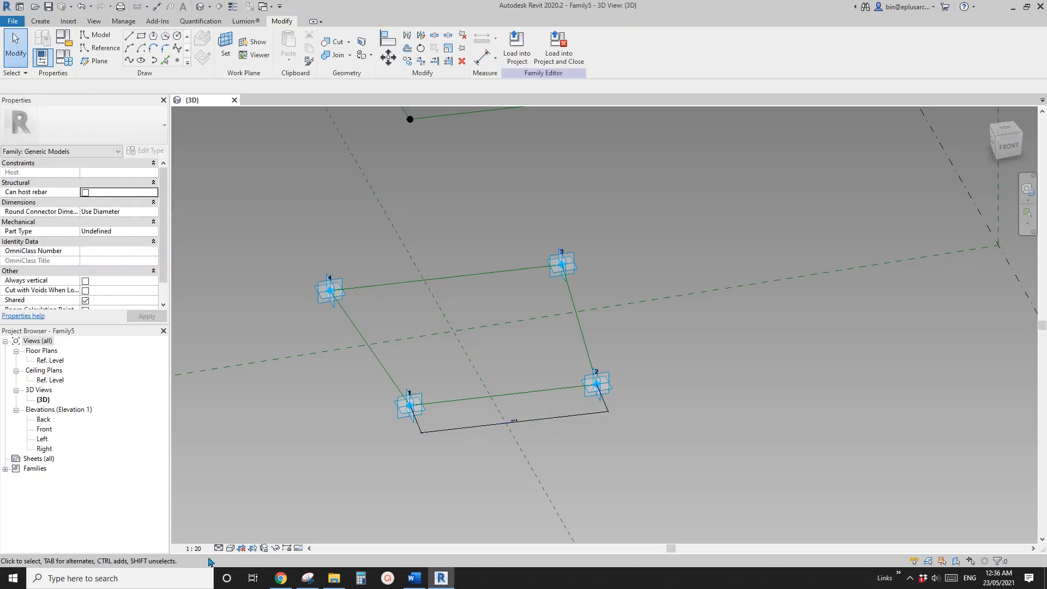
pyautogui.click(194, 547)
pyautogui.click(199, 475)
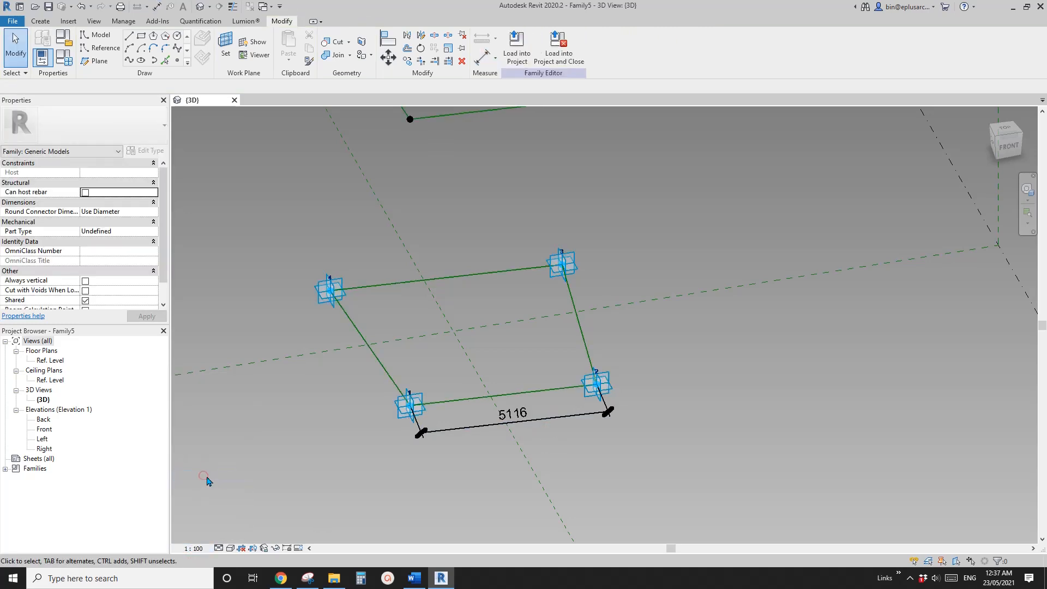
# Label the dimension between points 1 and 2 with a new instance reporting parameter named W1.
pyautogui.click(495, 430)
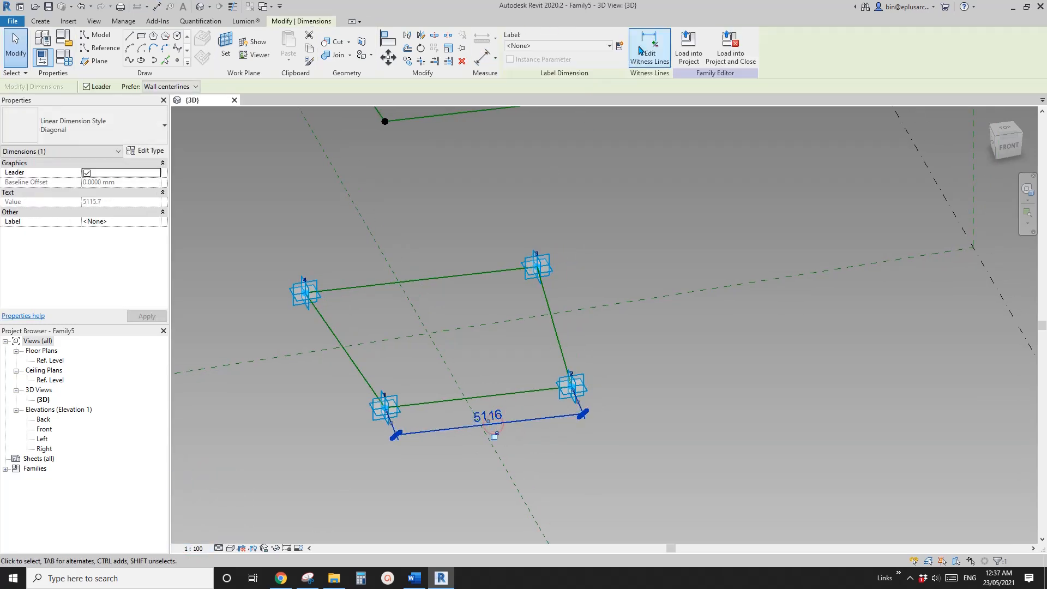
pyautogui.click(622, 47)
pyautogui.write('W1')
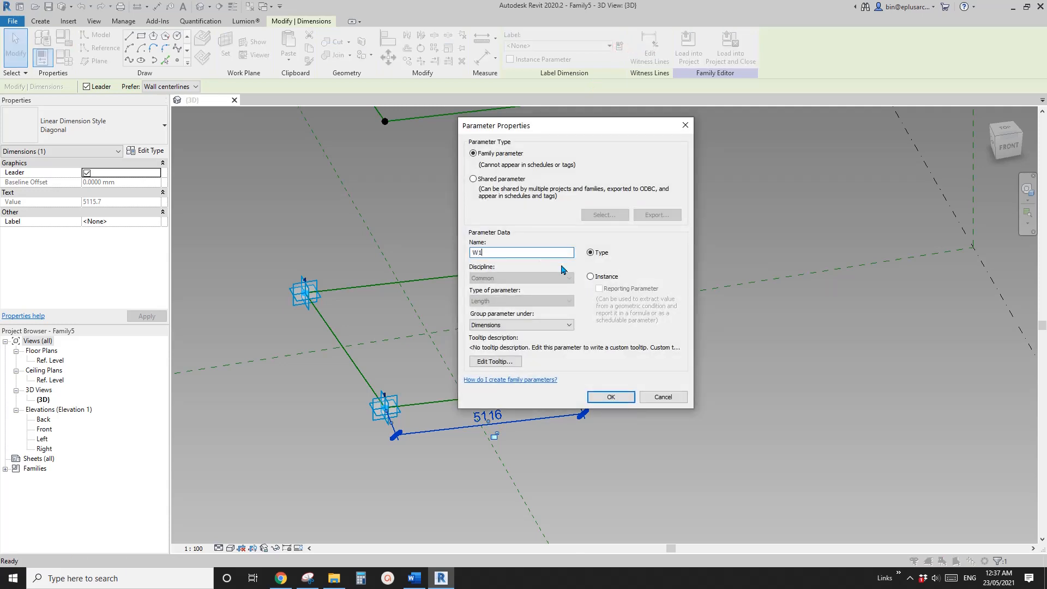
pyautogui.click(590, 276)
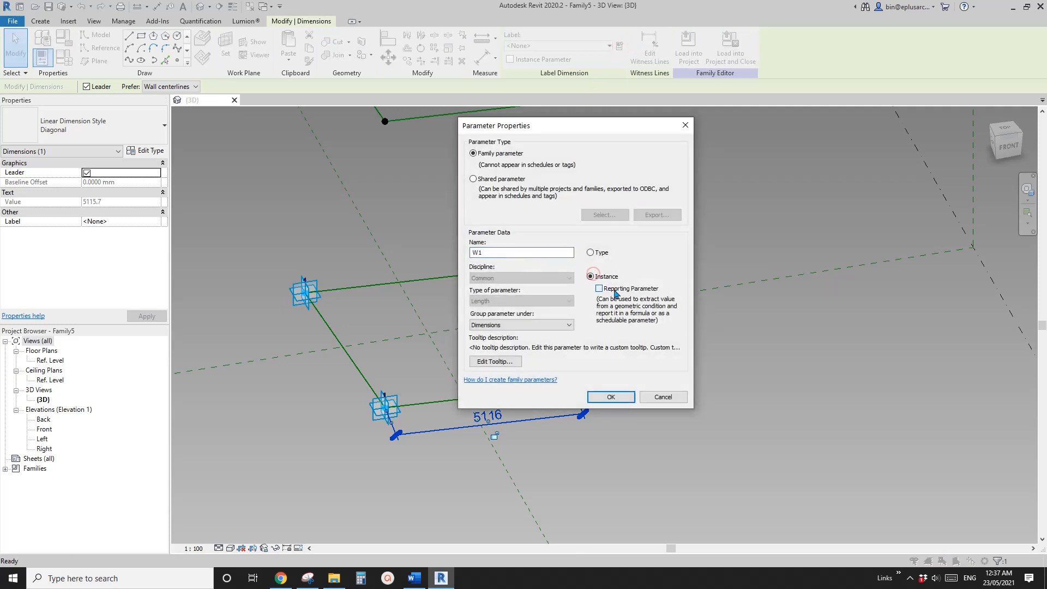
pyautogui.click(599, 288)
pyautogui.click(611, 396)
# Set the work plane on the reference line between adaptive points 2 and 3 and place an aligned dimension between them.
pyautogui.keyDown('shift'); pyautogui.moveTo(566, 383); pyautogui.dragTo(473, 379, button='middle'); pyautogui.keyUp('shift')
pyautogui.click(234, 53)
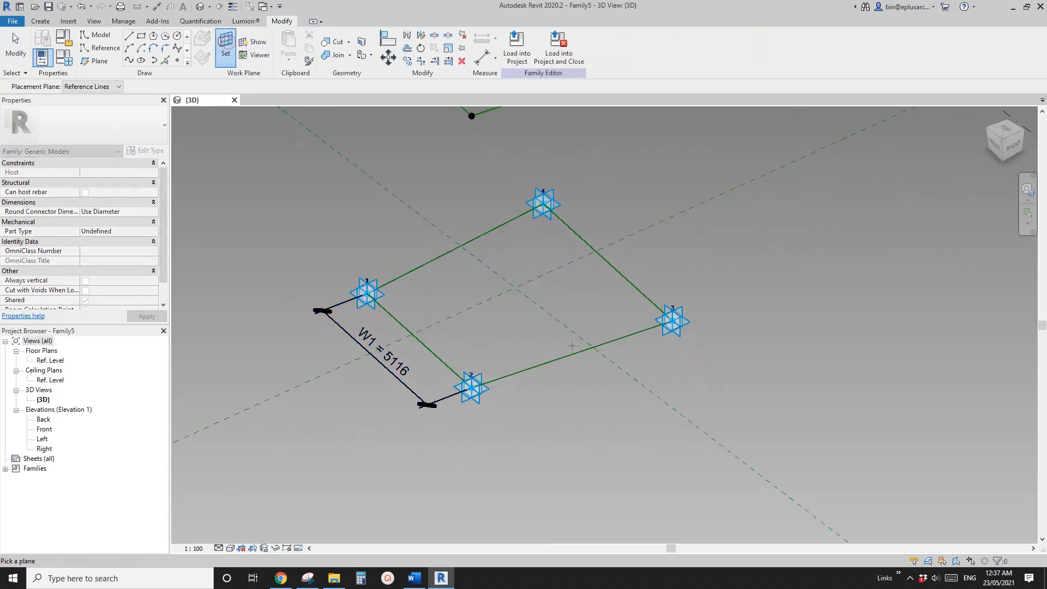
pyautogui.click(553, 359)
pyautogui.press('d')
pyautogui.press('i')
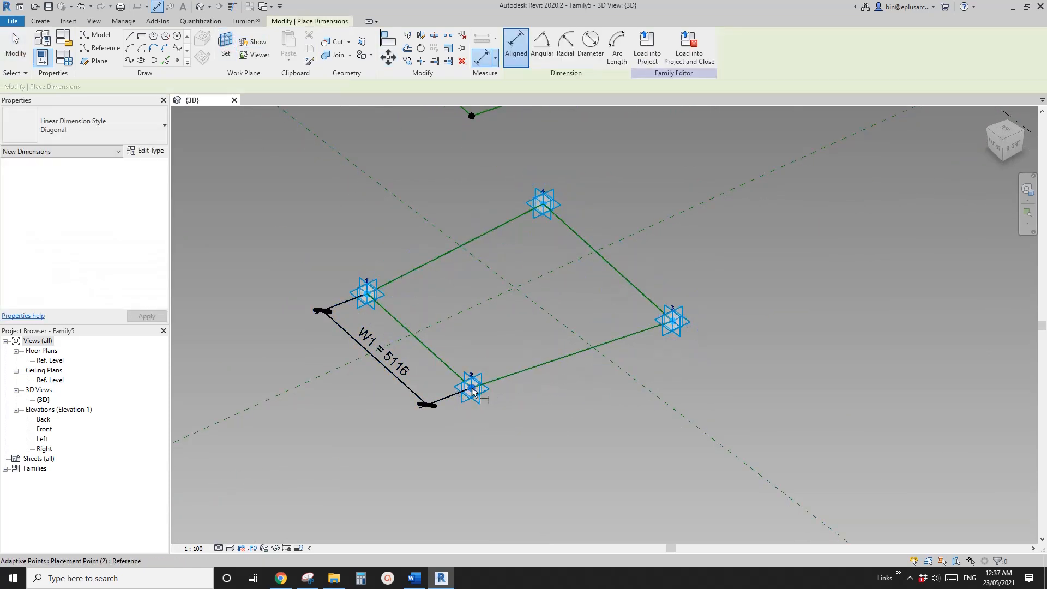
pyautogui.click(688, 325)
pyautogui.click(471, 388)
pyautogui.click(594, 378)
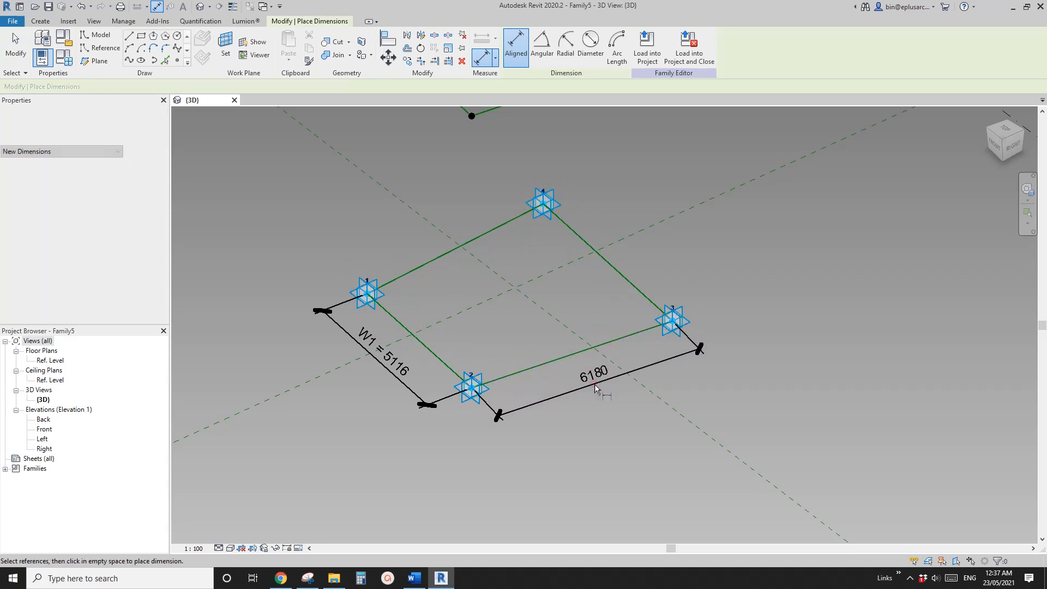
pyautogui.press('Escape')
pyautogui.press('Escape')
# Label the dimension between points 2 and 3 with a new instance parameter named W2.
pyautogui.click(597, 380)
pyautogui.click(620, 46)
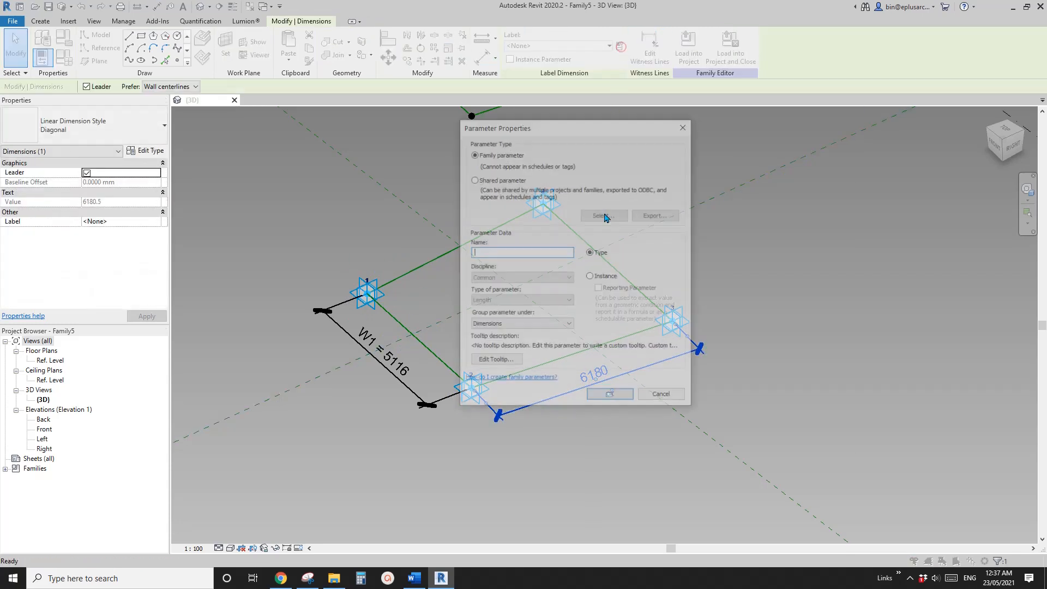
pyautogui.click(608, 278)
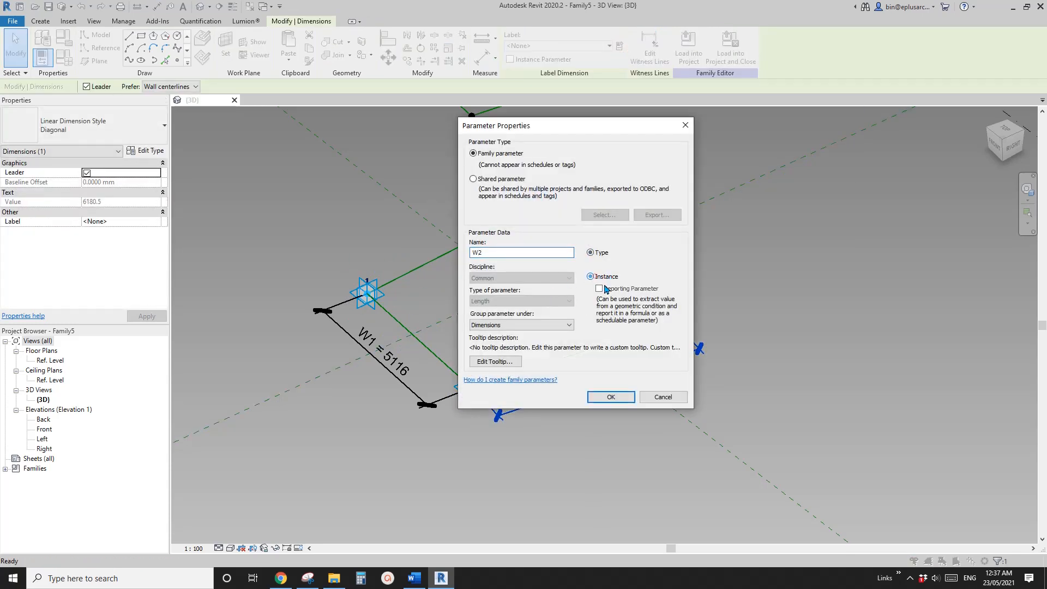
pyautogui.click(610, 396)
# Set the work plane on the reference line between adaptive points 3 and 4 and place an aligned dimension between them.
pyautogui.keyDown('shift'); pyautogui.moveTo(611, 396); pyautogui.dragTo(347, 294, button='middle'); pyautogui.keyUp('shift')
pyautogui.click(225, 44)
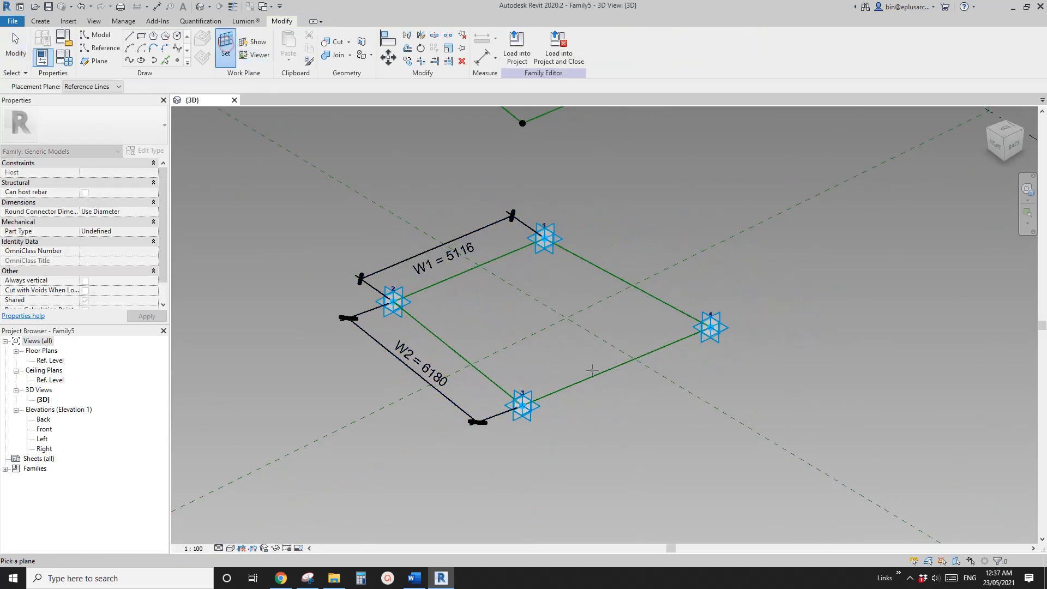
pyautogui.moveTo(600, 373); pyautogui.dragTo(549, 392, button='middle')
pyautogui.press('d')
pyautogui.press('i')
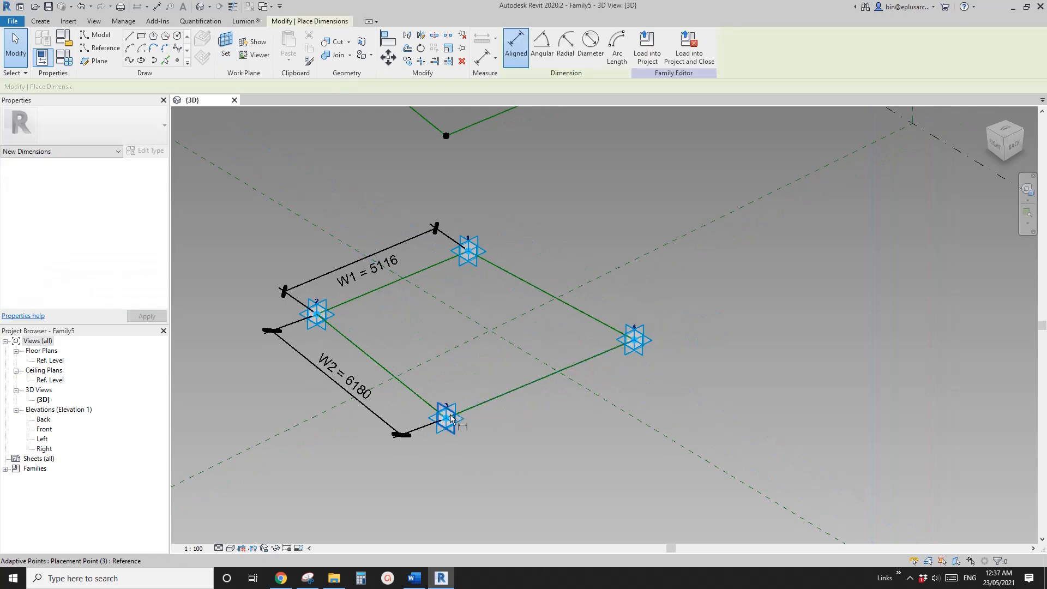
pyautogui.click(591, 369)
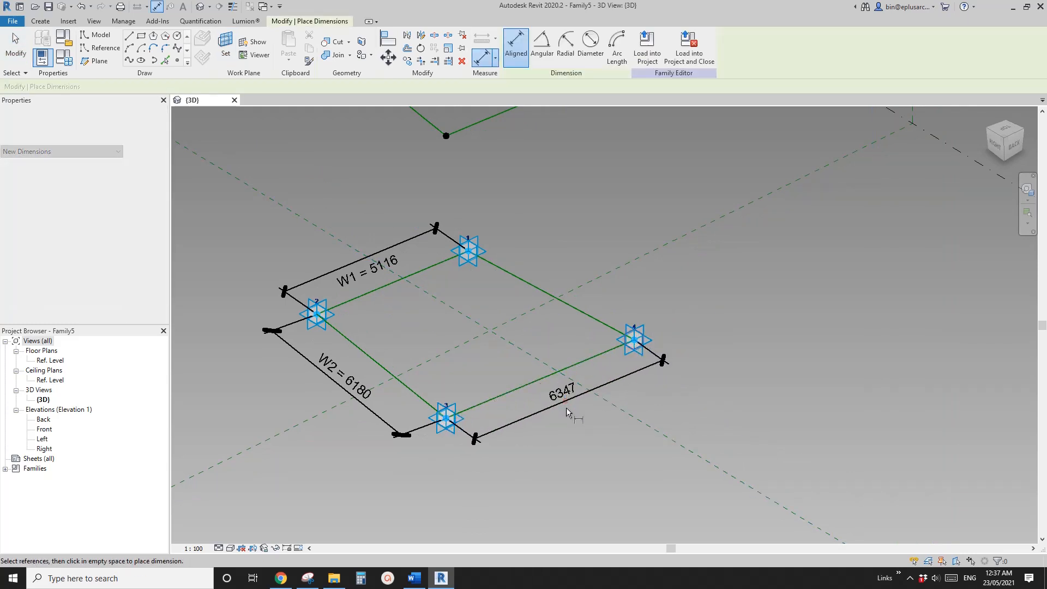
pyautogui.click(559, 405)
pyautogui.press('Escape')
pyautogui.press('Escape')
# Label the dimension between points 3 and 4 with a new instance reporting parameter named W3.
pyautogui.click(559, 406)
pyautogui.click(619, 45)
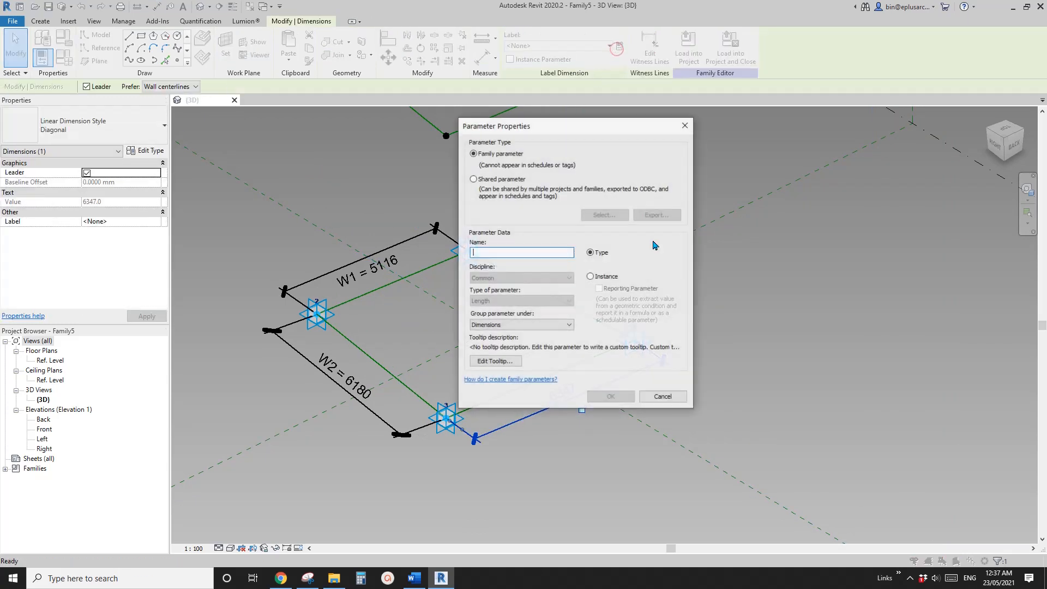
pyautogui.write('W3')
pyautogui.click(602, 277)
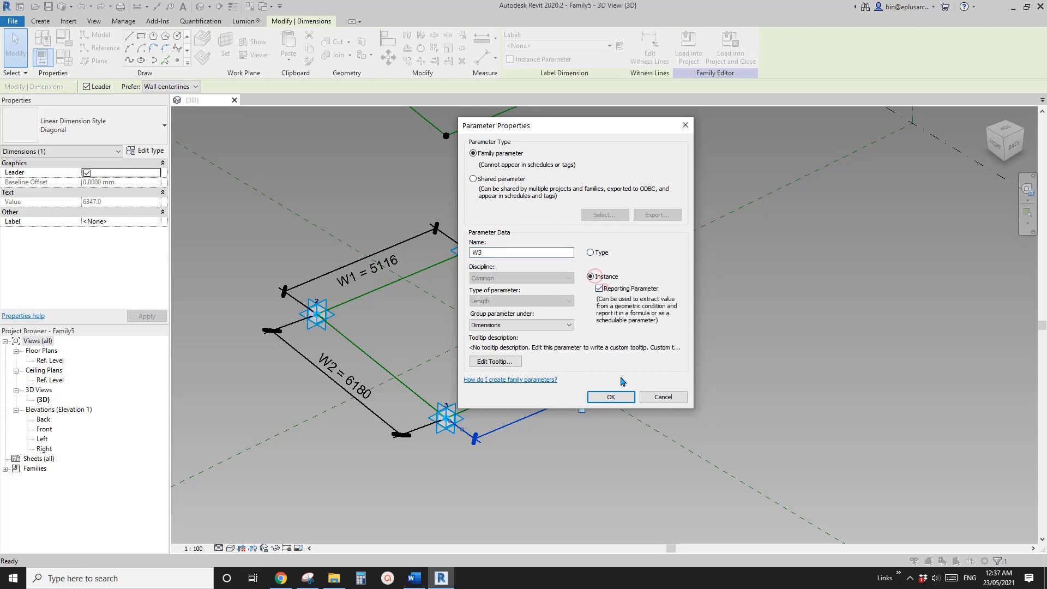
pyautogui.click(618, 396)
# Set the work plane on the reference line between adaptive points 4 and 1 and place an aligned dimension between them.
pyautogui.moveTo(764, 310); pyautogui.dragTo(487, 301, button='middle')
pyautogui.click(223, 47)
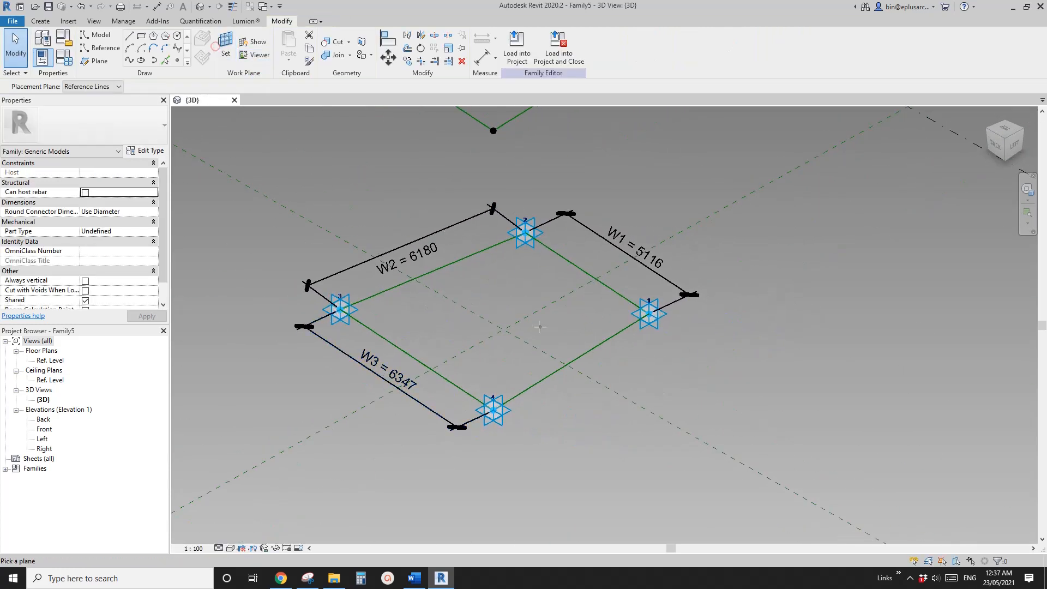
pyautogui.click(587, 359)
pyautogui.press('d')
pyautogui.press('i')
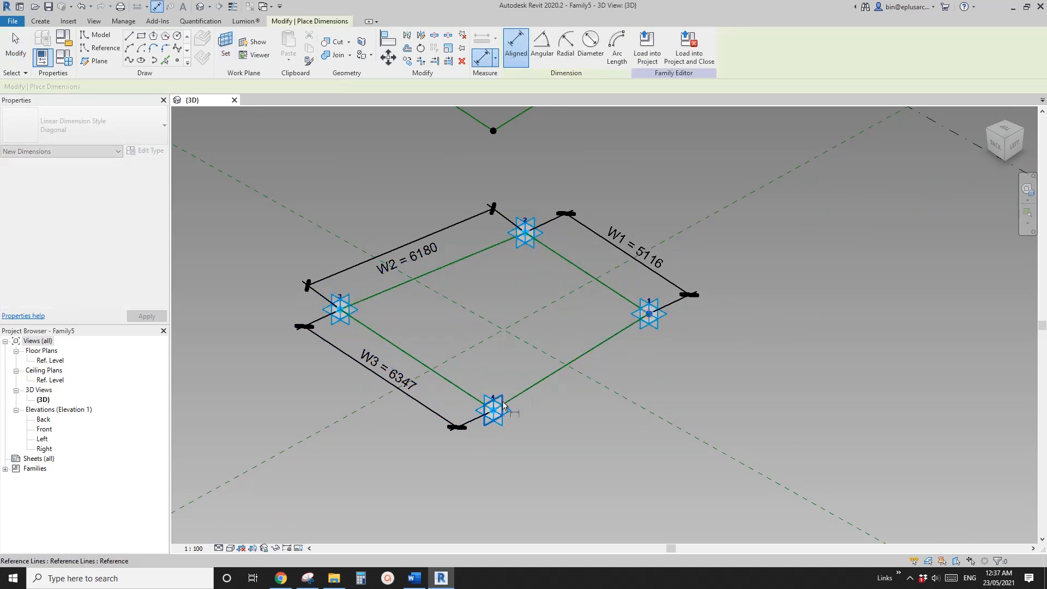
pyautogui.click(503, 404)
pyautogui.click(581, 413)
pyautogui.press('Escape')
# Label the dimension between points 4 and 1 with a new instance reporting parameter named W4.
pyautogui.click(622, 378)
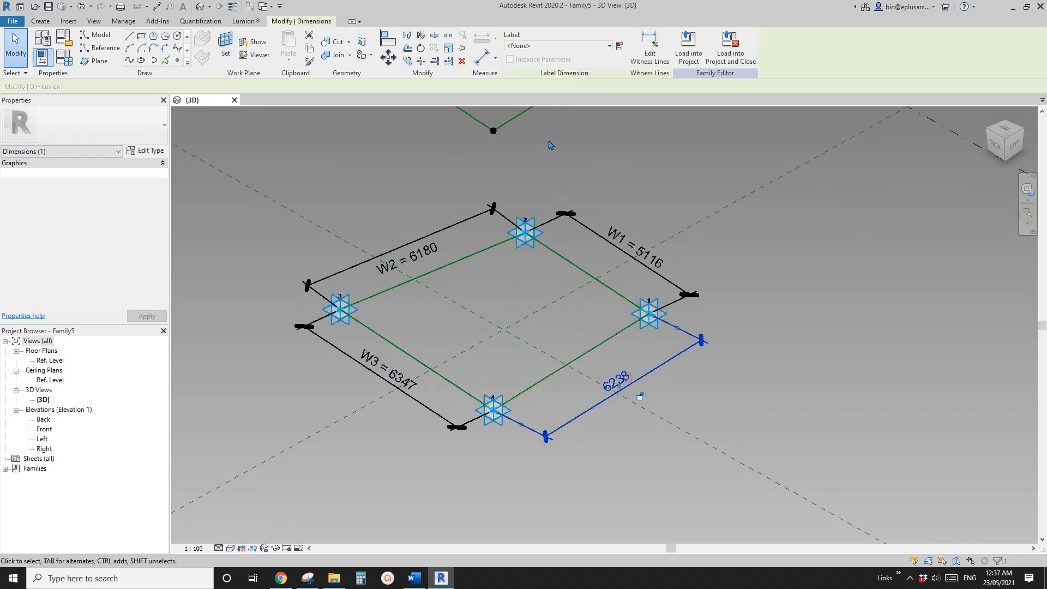
pyautogui.click(619, 45)
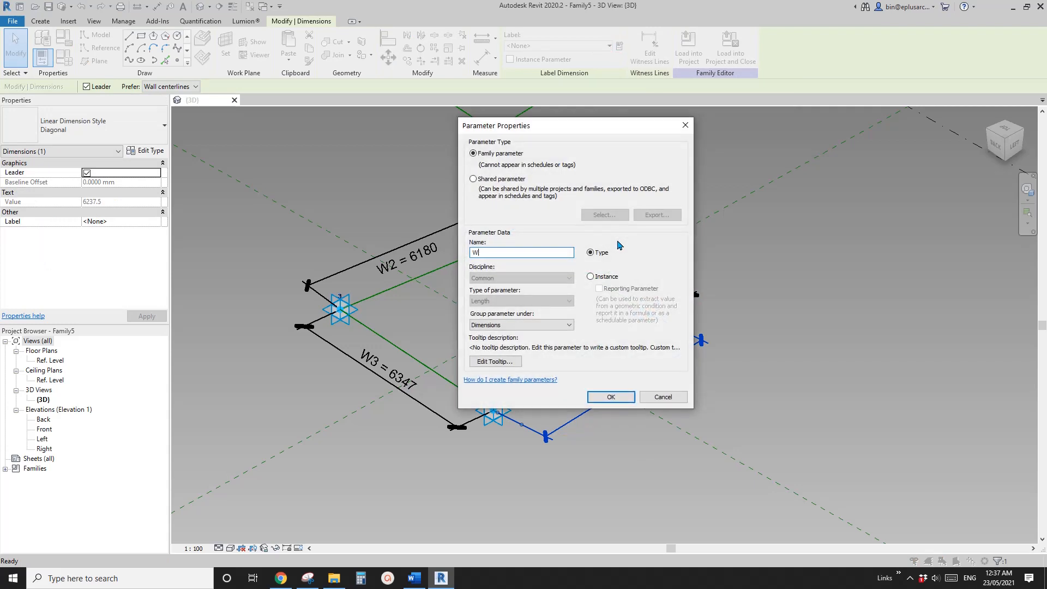
pyautogui.click(598, 276)
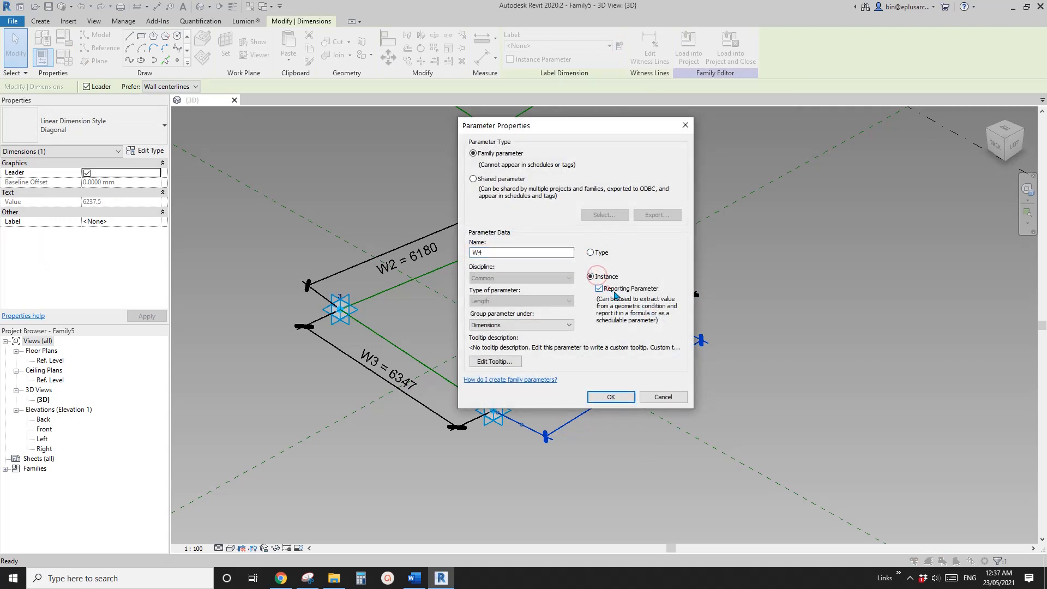
pyautogui.click(619, 398)
pyautogui.scroll(-4, 611, 384)
pyautogui.keyDown('shift'); pyautogui.moveTo(610, 385); pyautogui.dragTo(551, 404, button='middle'); pyautogui.keyUp('shift')
pyautogui.press('Escape')
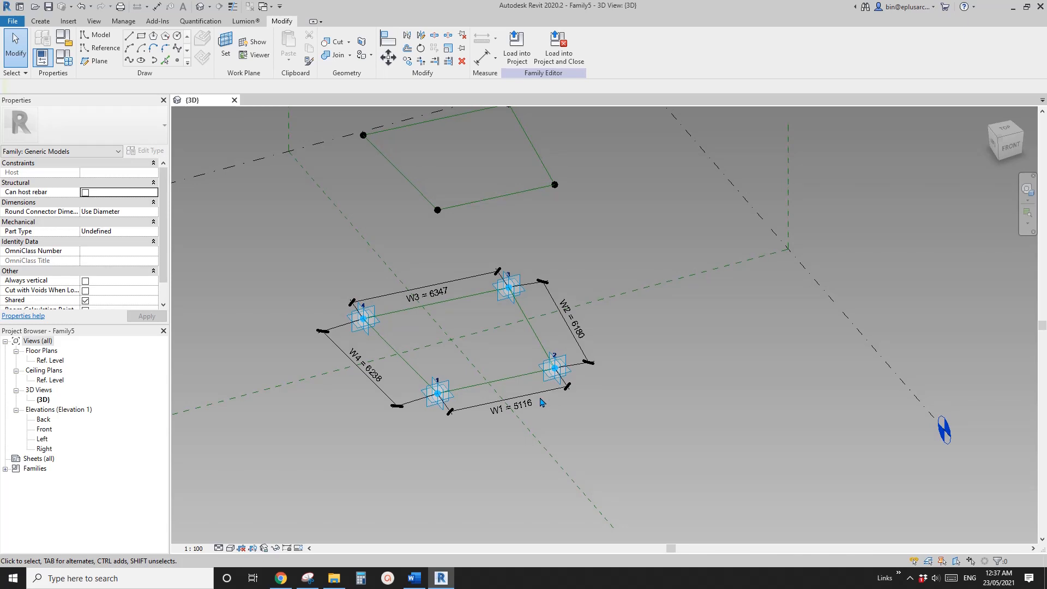
# Place a reference point hosted on the reference line between adaptive points 1 and 2, nearer to point 1.
pyautogui.keyDown('shift'); pyautogui.moveTo(540, 401); pyautogui.dragTo(490, 387, button='middle'); pyautogui.keyUp('shift')
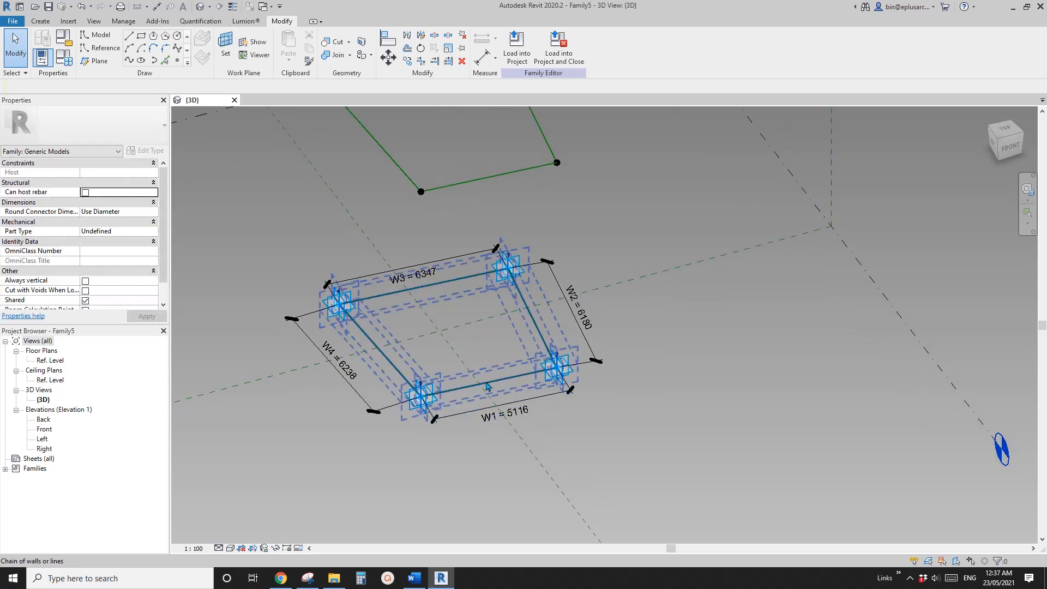
pyautogui.click(315, 575)
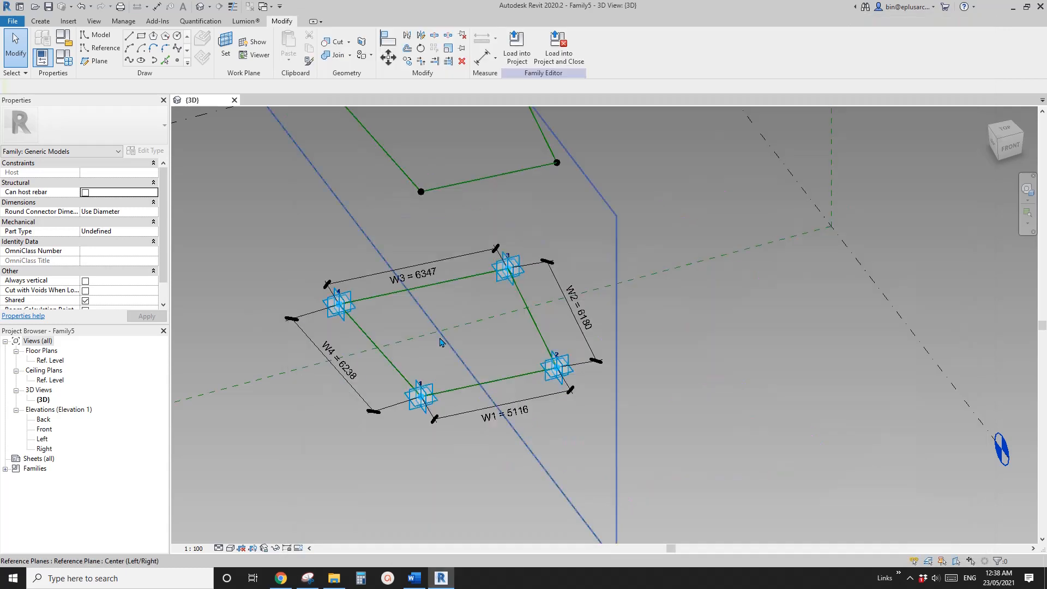
pyautogui.moveTo(521, 313); pyautogui.dragTo(510, 387, button='middle')
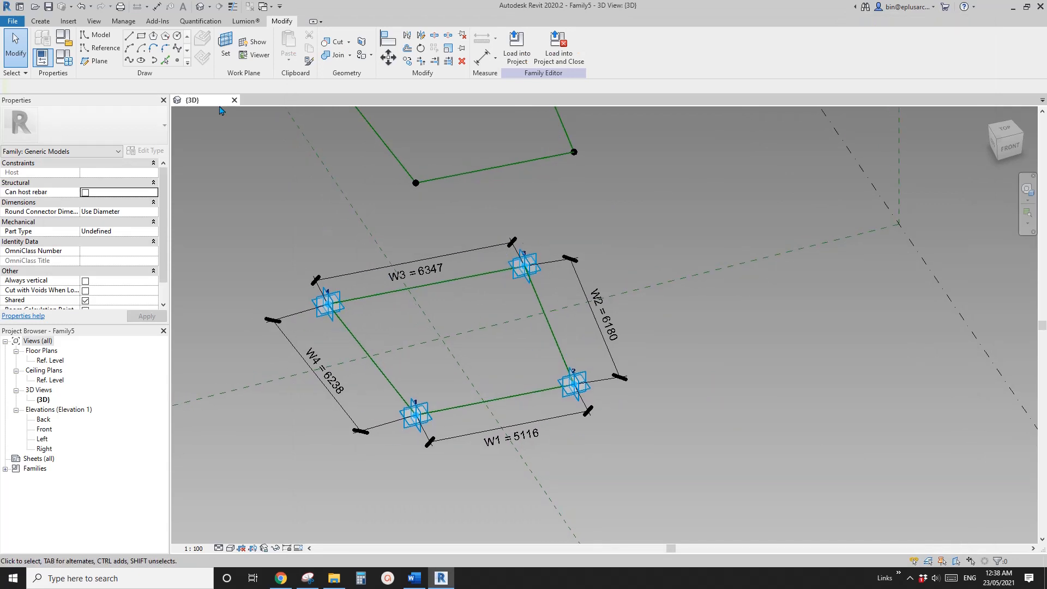
pyautogui.click(178, 61)
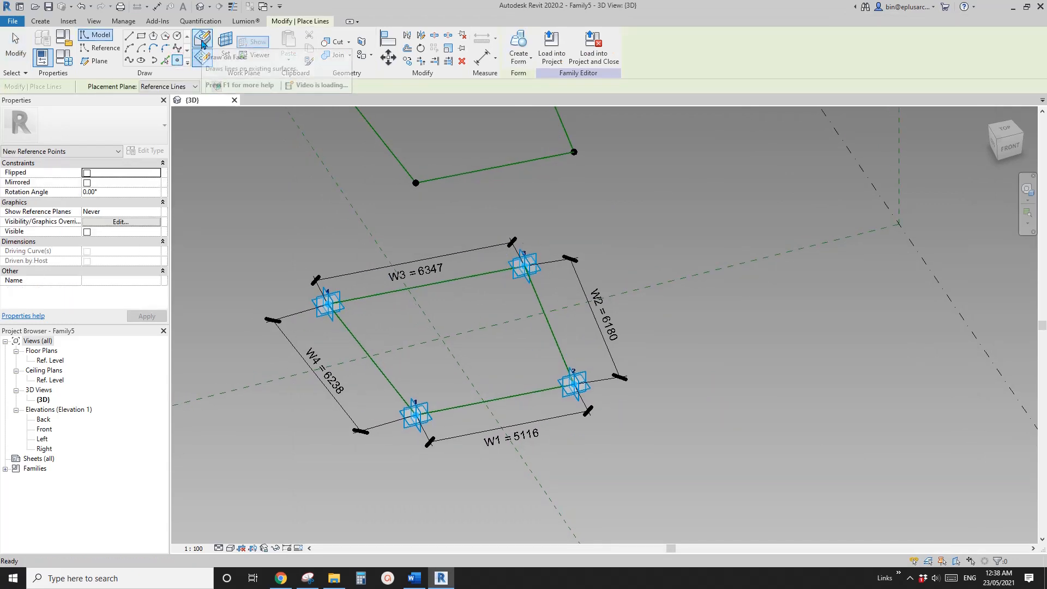
pyautogui.click(201, 41)
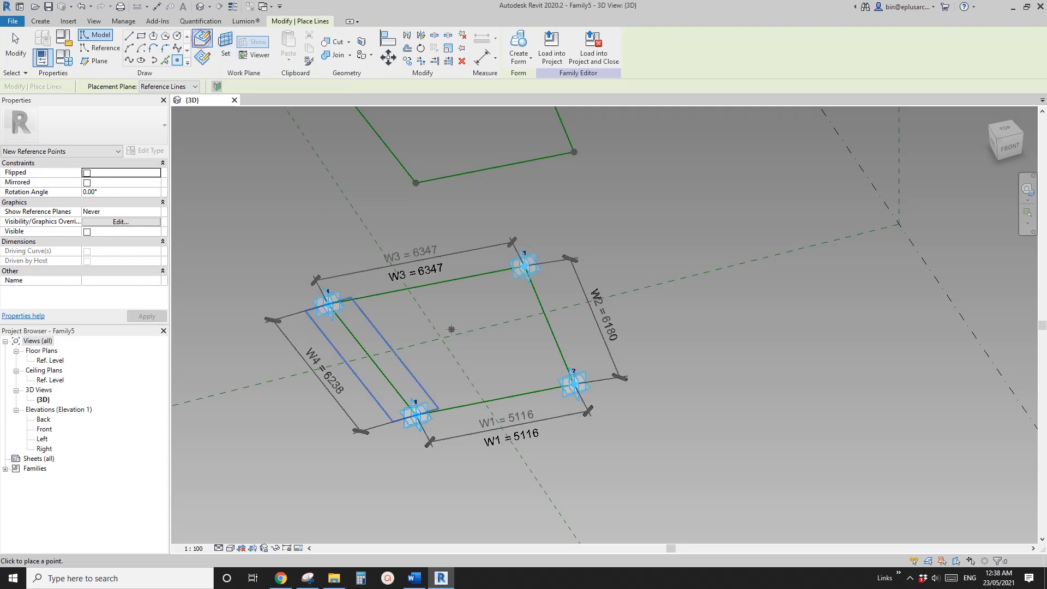
pyautogui.click(461, 404)
pyautogui.scroll(2, 474, 431)
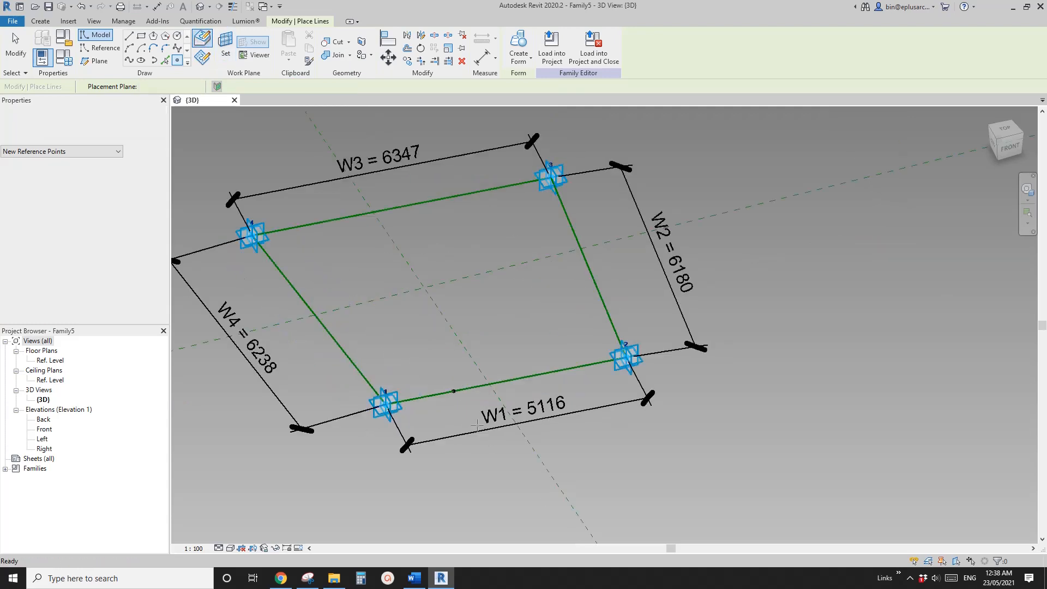
pyautogui.press('Escape')
# Set the hosted reference point on the line between points 1 and 2 to always show its reference planes.
pyautogui.click(466, 414)
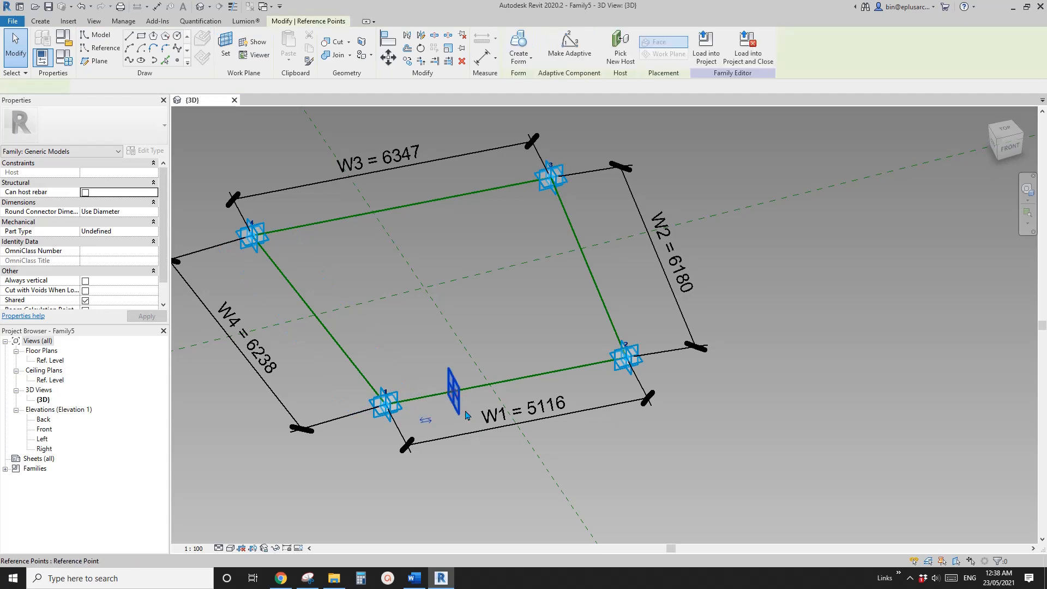
pyautogui.keyDown('shift'); pyautogui.moveTo(466, 415); pyautogui.dragTo(175, 237, button='middle'); pyautogui.keyUp('shift')
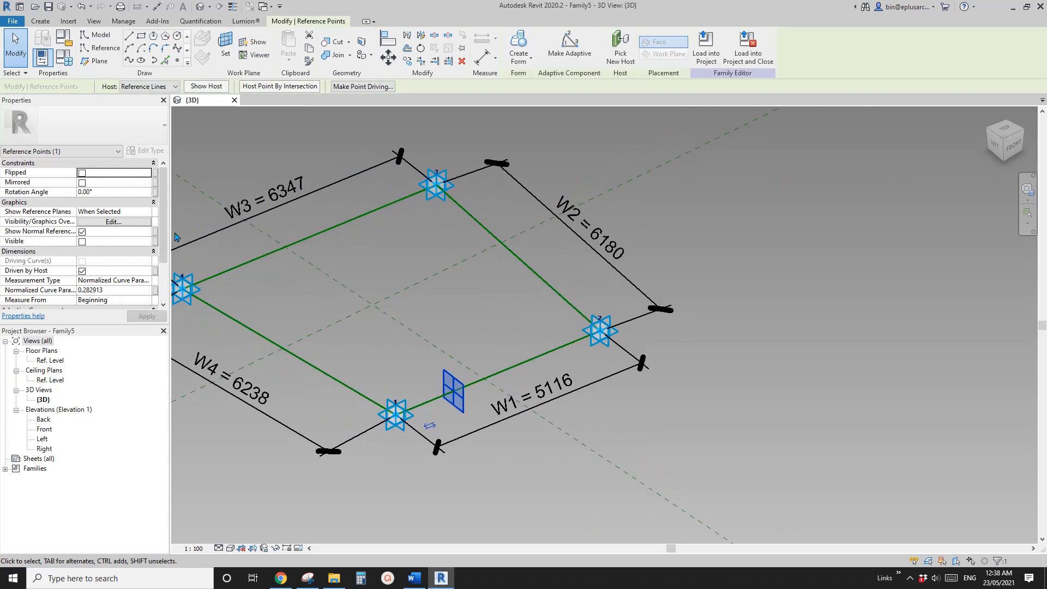
pyautogui.click(149, 213)
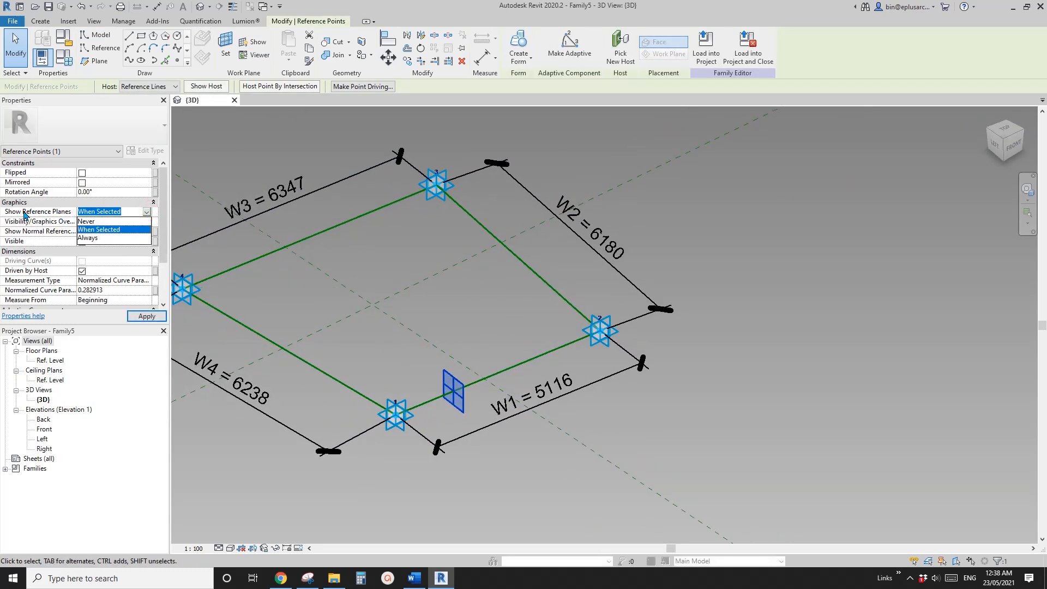
pyautogui.click(99, 238)
pyautogui.scroll(1, 473, 317)
pyautogui.moveTo(473, 317); pyautogui.dragTo(484, 313, button='middle')
pyautogui.click(495, 342)
pyautogui.keyDown('shift'); pyautogui.moveTo(520, 413); pyautogui.dragTo(473, 412, button='middle'); pyautogui.keyUp('shift')
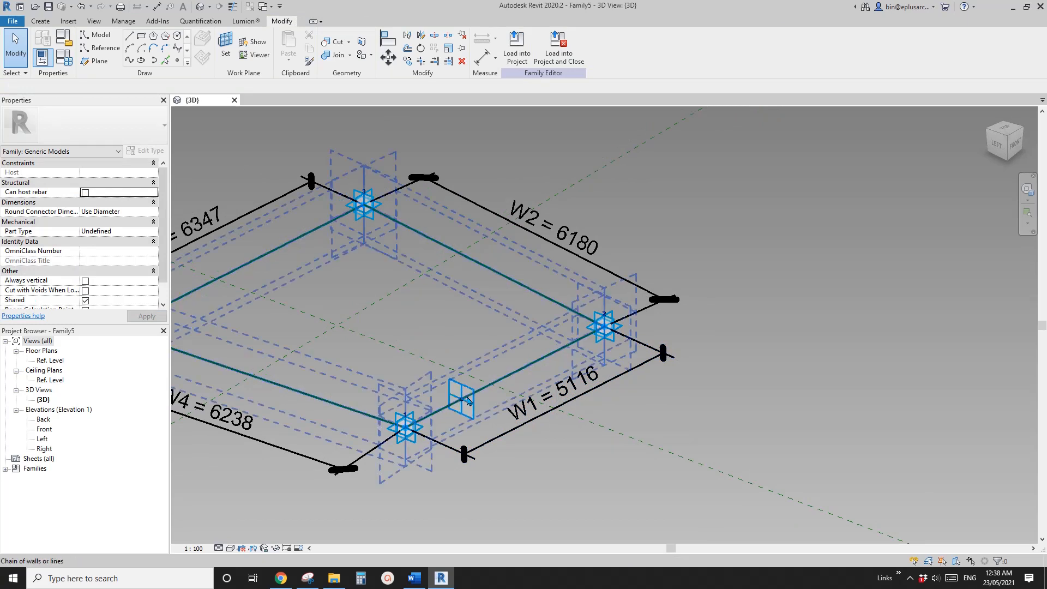
# Move adaptive point 2 toward point 3 to test how the hosted reference point and its plane follow.
pyautogui.keyDown('shift'); pyautogui.moveTo(518, 385); pyautogui.dragTo(624, 380, button='middle'); pyautogui.keyUp('shift')
pyautogui.scroll(-1, 551, 382)
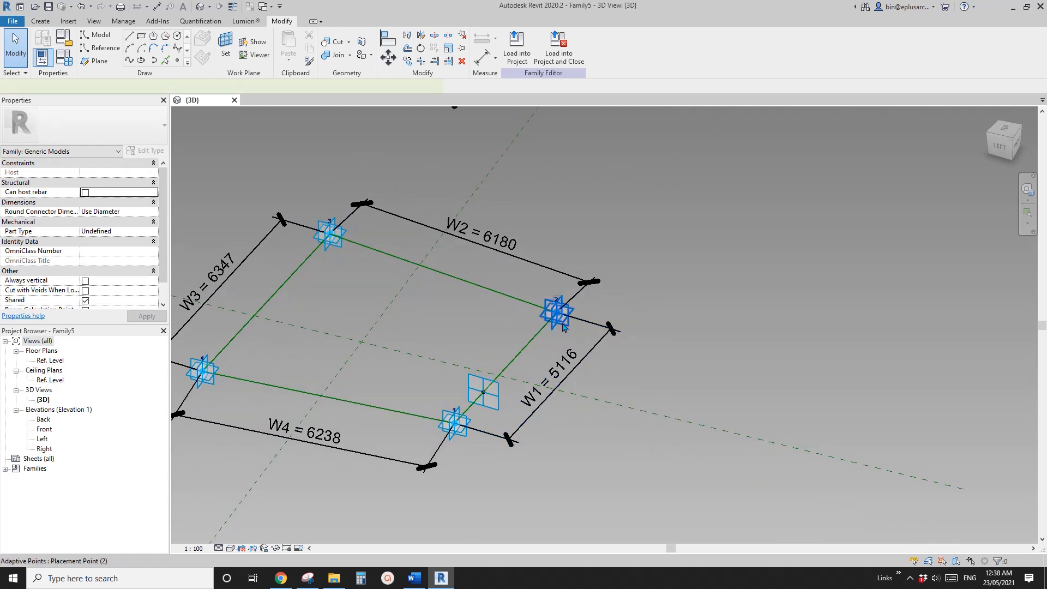
pyautogui.click(562, 313)
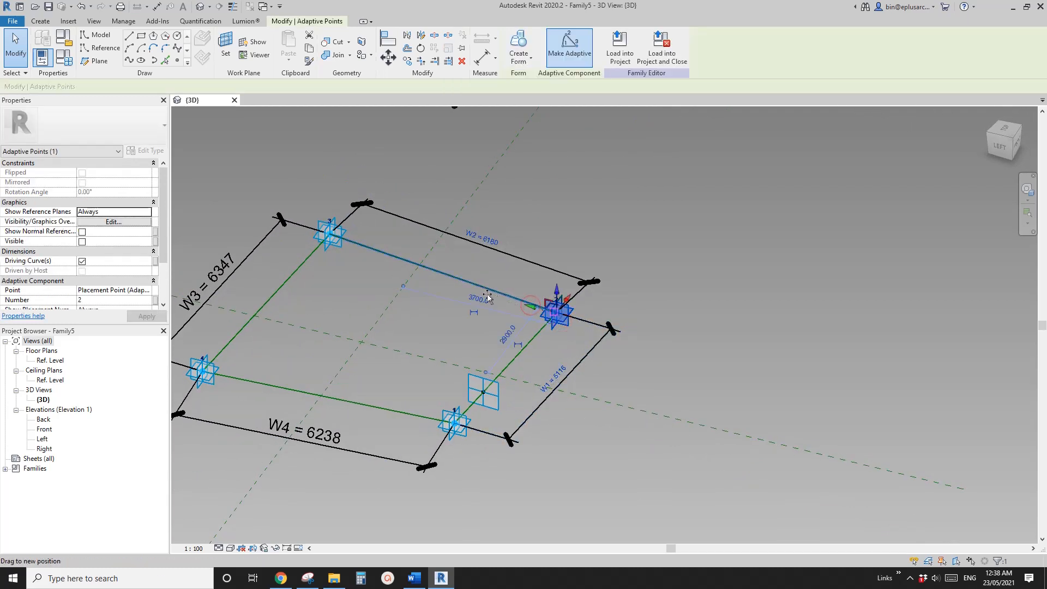
pyautogui.moveTo(487, 297); pyautogui.dragTo(509, 311)
pyautogui.keyDown('shift'); pyautogui.moveTo(545, 376); pyautogui.dragTo(441, 384, button='middle'); pyautogui.keyUp('shift')
pyautogui.scroll(2, 428, 380)
pyautogui.click(428, 380)
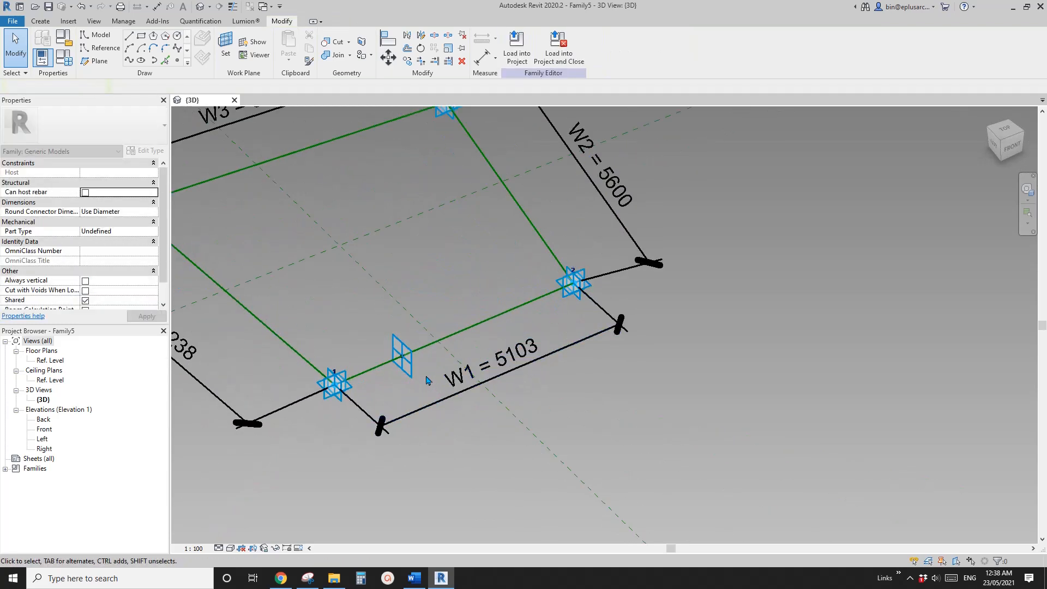
# Set the hosted point's perpendicular plane as the work plane and place a new reference point on it at the hosted point.
pyautogui.click(177, 62)
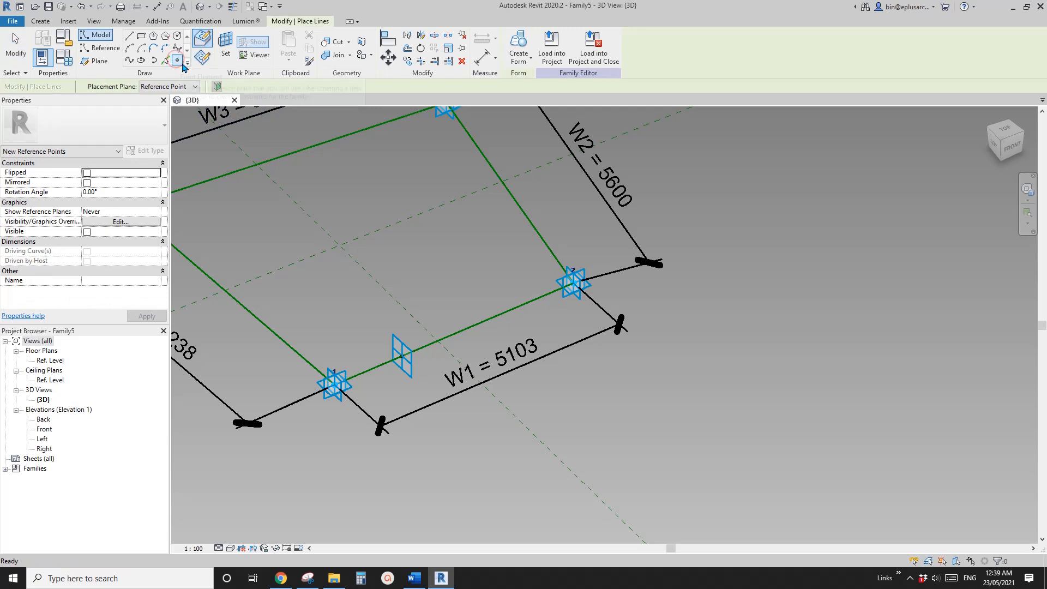
pyautogui.click(204, 59)
pyautogui.click(223, 50)
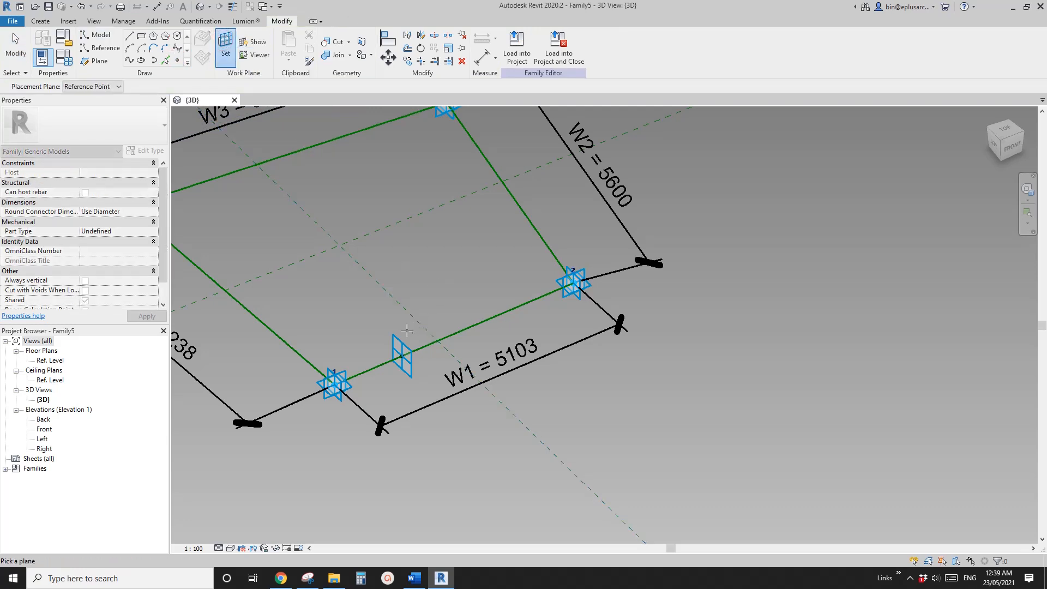
pyautogui.click(400, 349)
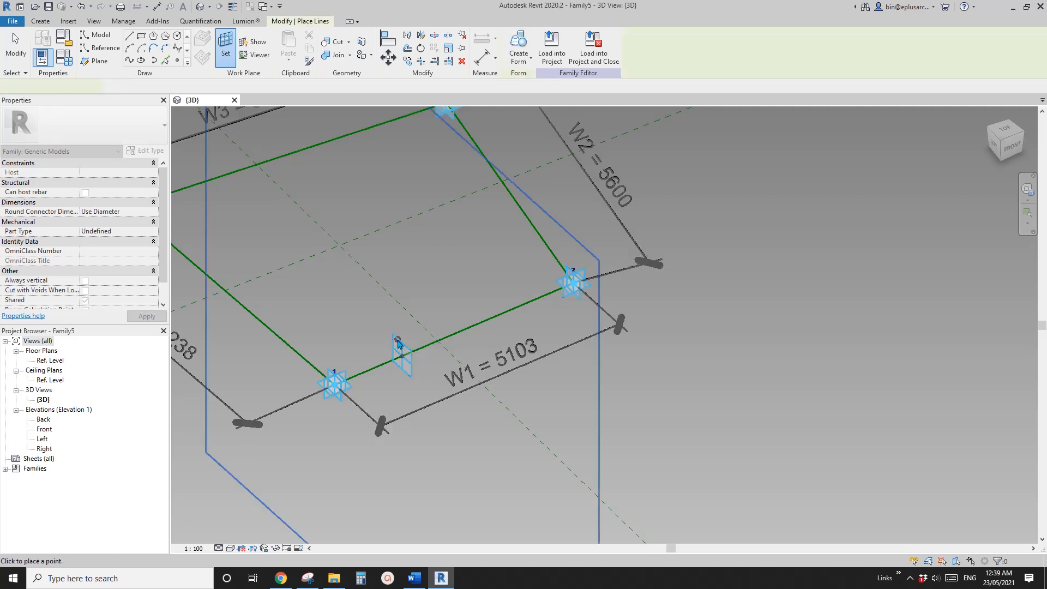
pyautogui.click(413, 355)
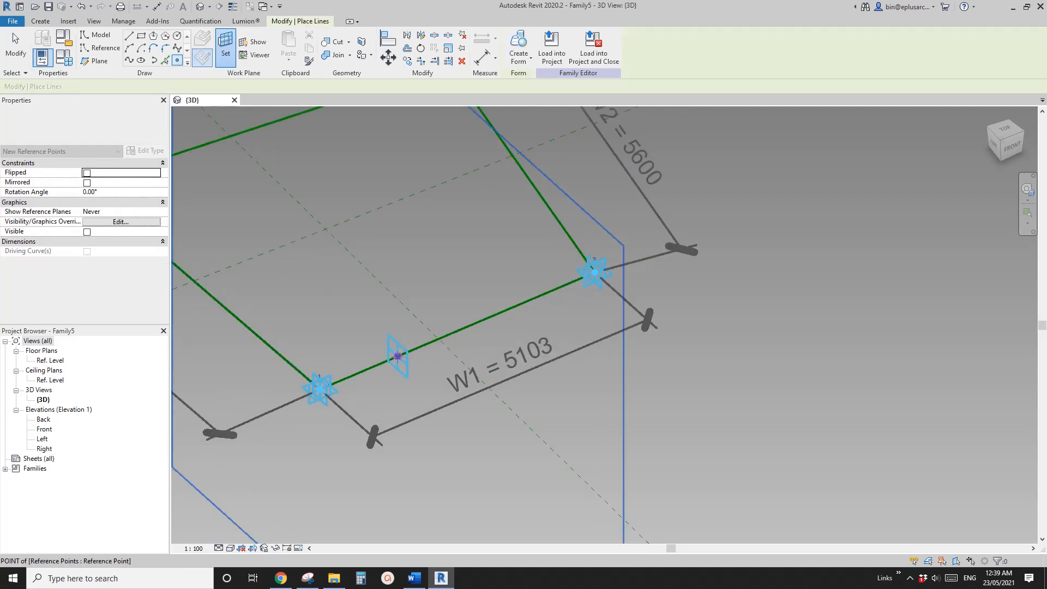
pyautogui.click(567, 325)
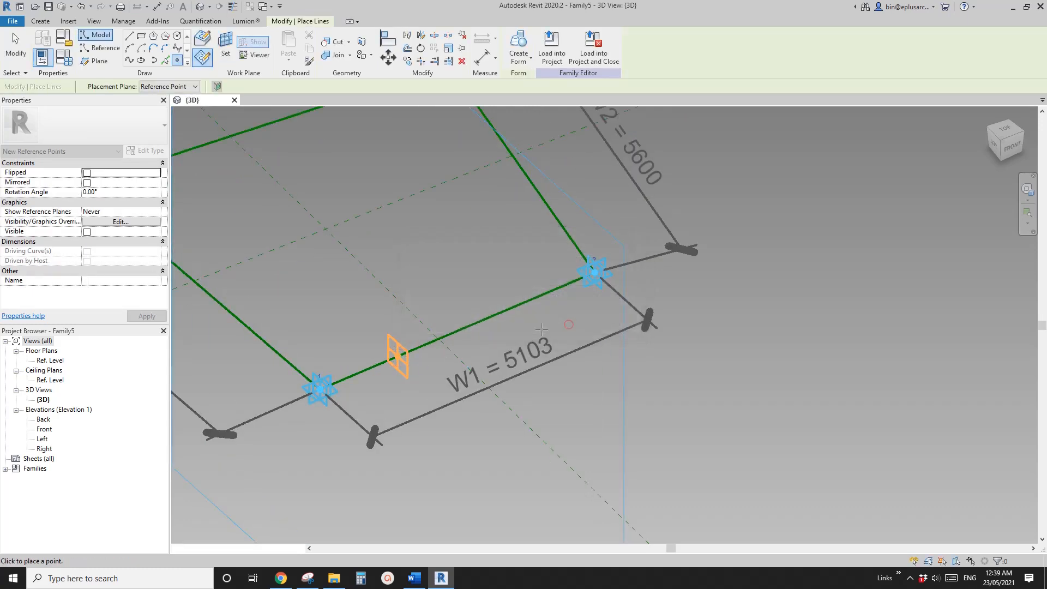
pyautogui.press('Escape')
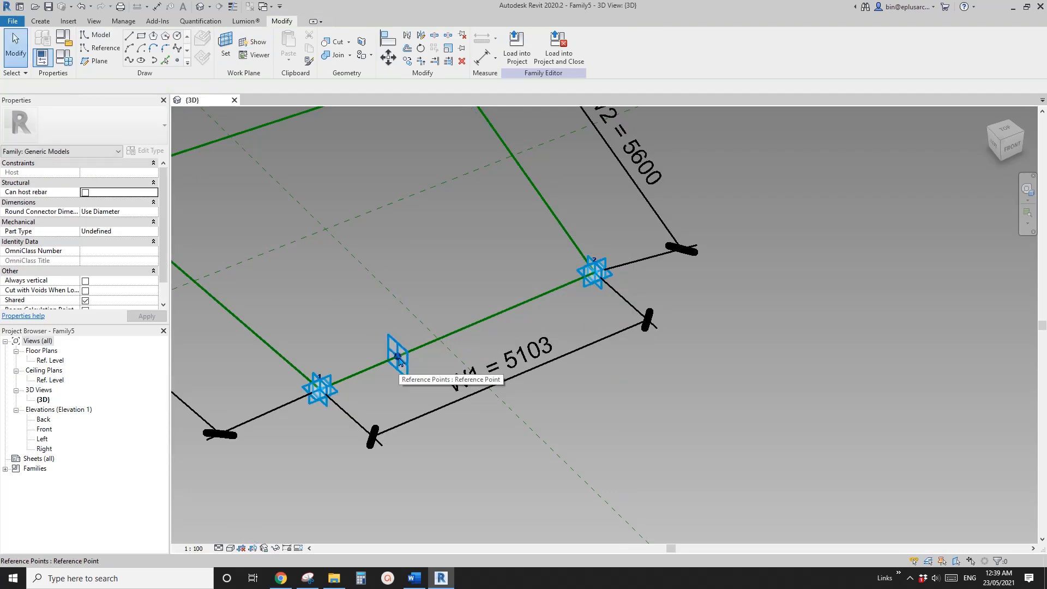
# Offset the new reference point from the hosted point's plane by about 7766 mm, past adaptive point 2.
pyautogui.click(398, 361)
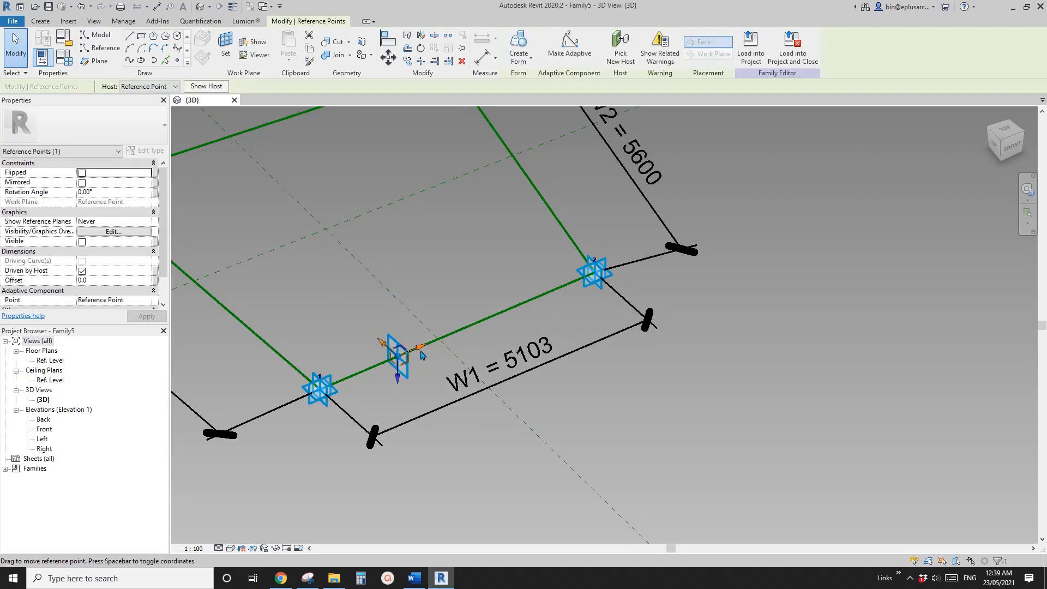
pyautogui.moveTo(399, 359); pyautogui.dragTo(832, 163)
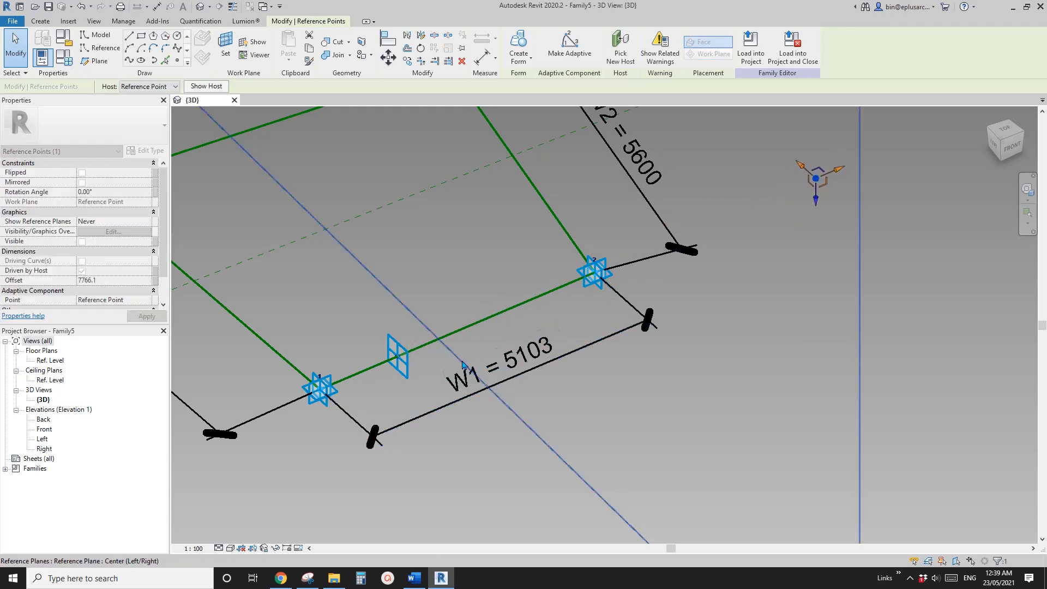
pyautogui.scroll(-2, 472, 361)
pyautogui.keyDown('shift'); pyautogui.moveTo(461, 364); pyautogui.dragTo(507, 361, button='middle'); pyautogui.keyUp('shift')
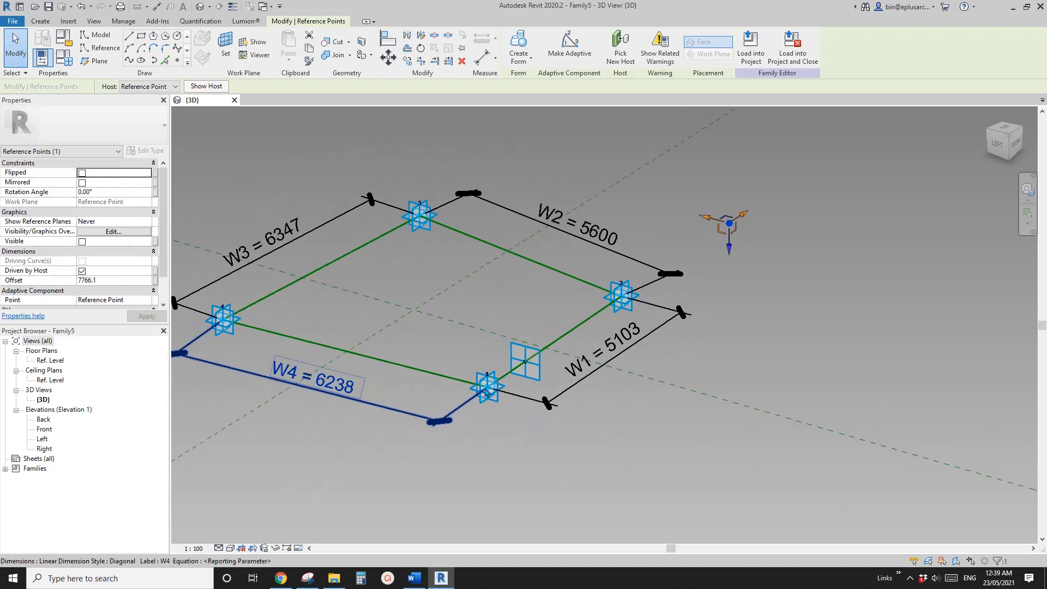
pyautogui.moveTo(709, 295); pyautogui.dragTo(648, 333, button='middle')
# Move adaptive point 2 back and forth, leaving it farther from point 3, to test how the offset reference point follows.
pyautogui.click(569, 46)
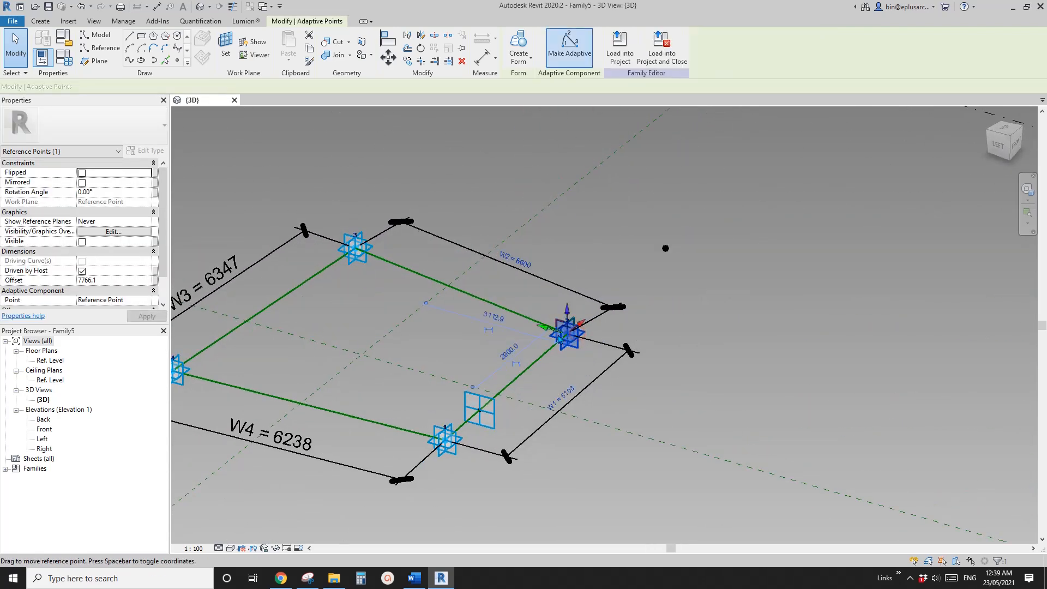
pyautogui.moveTo(508, 322); pyautogui.dragTo(524, 319)
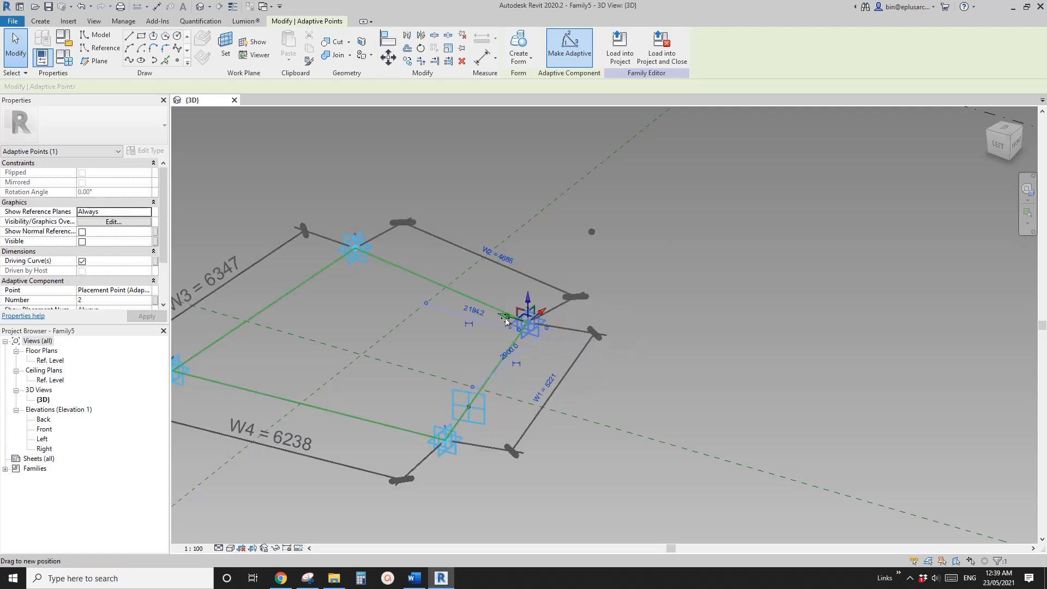
pyautogui.keyDown('shift'); pyautogui.moveTo(545, 379); pyautogui.dragTo(572, 332, button='middle'); pyautogui.keyUp('shift')
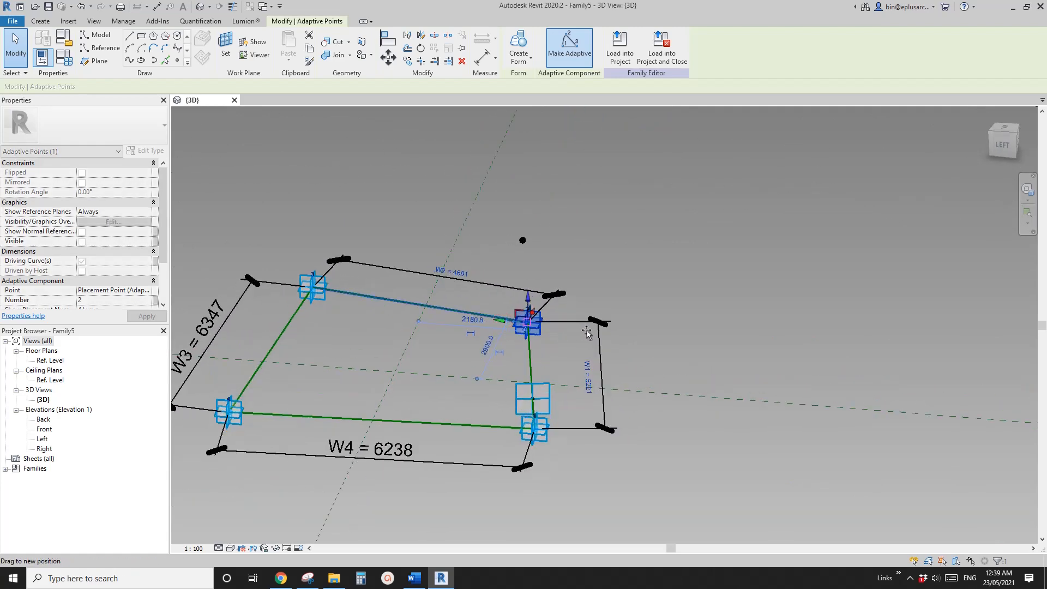
pyautogui.keyDown('shift'); pyautogui.moveTo(672, 253); pyautogui.dragTo(618, 348, button='middle'); pyautogui.keyUp('shift')
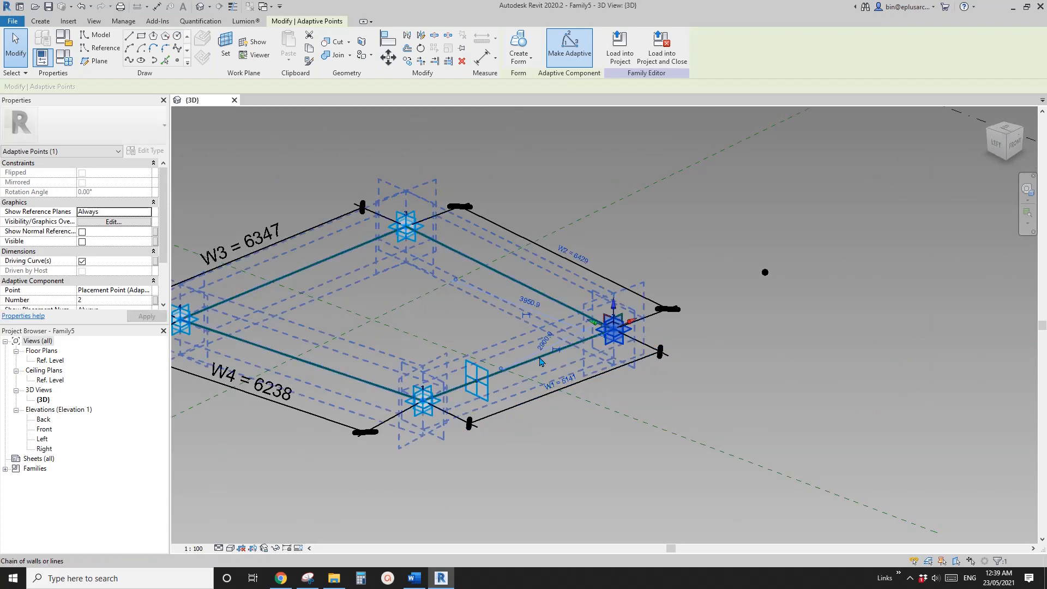
pyautogui.keyDown('shift'); pyautogui.moveTo(538, 356); pyautogui.dragTo(500, 378, button='middle'); pyautogui.keyUp('shift')
pyautogui.press('Escape')
# Set the hosted reference point's normalized curve parameter to 0 so that it sits at adaptive point 1.
pyautogui.scroll(1, 494, 369)
pyautogui.click(469, 373)
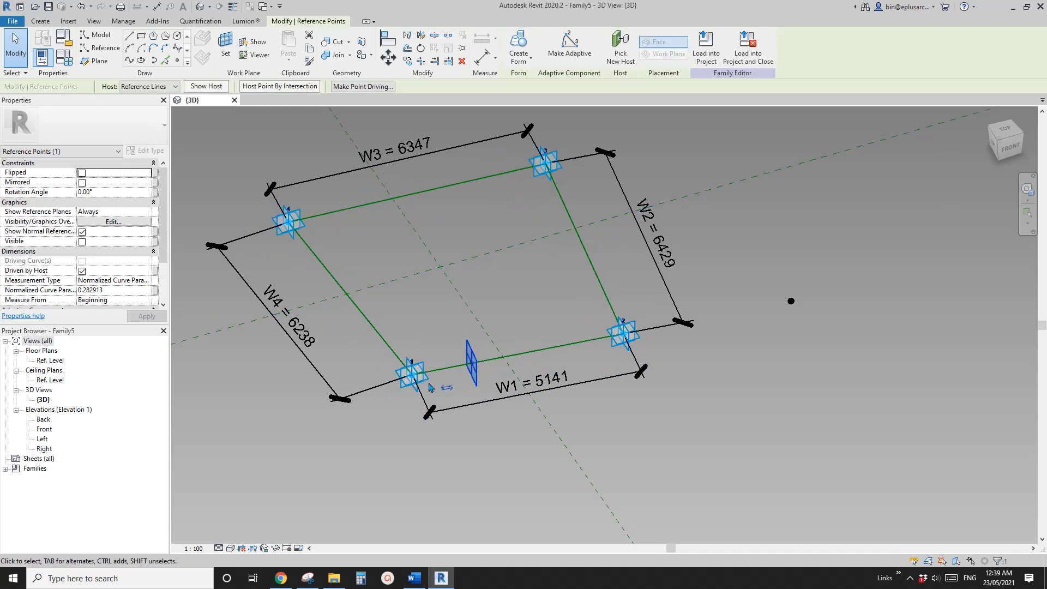
pyautogui.click(118, 291)
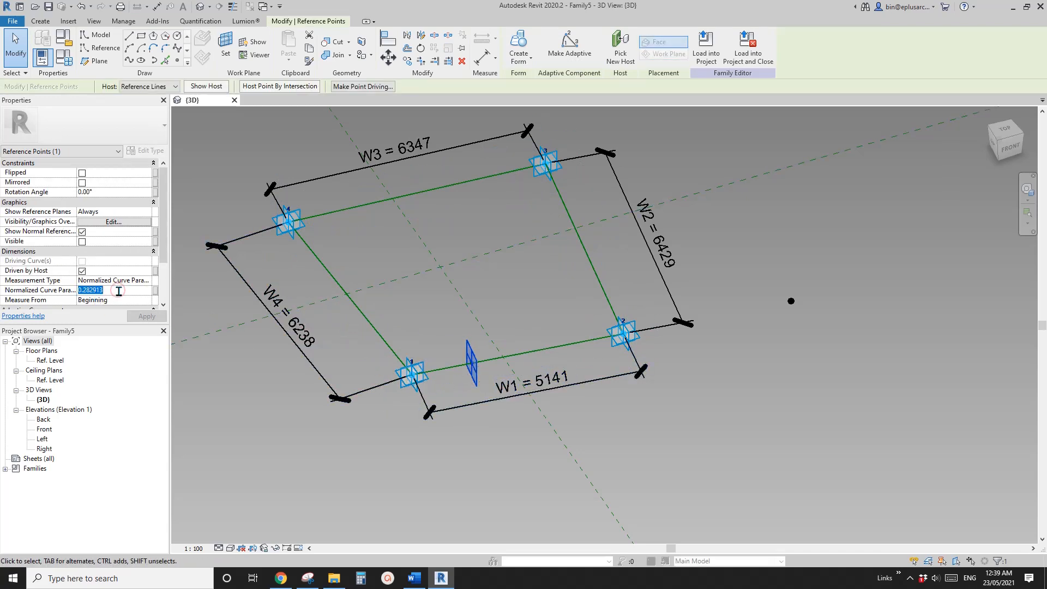
pyautogui.scroll(-1, 515, 271)
pyautogui.moveTo(533, 278); pyautogui.dragTo(473, 276, button='middle')
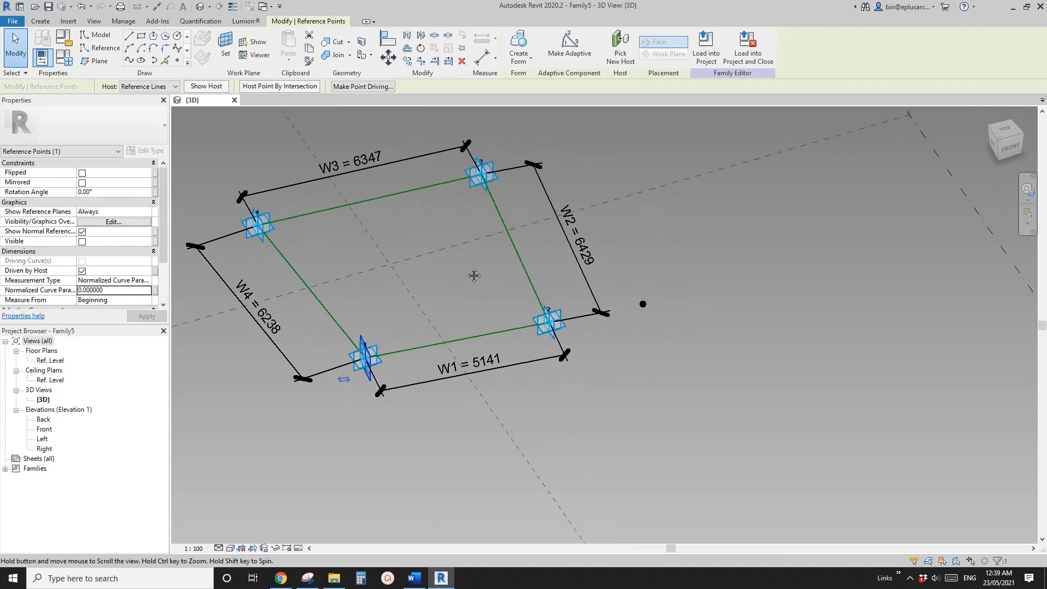
# Associate the offset distance of the reference point beyond adaptive point 2 with a new instance family parameter named R.
pyautogui.click(643, 304)
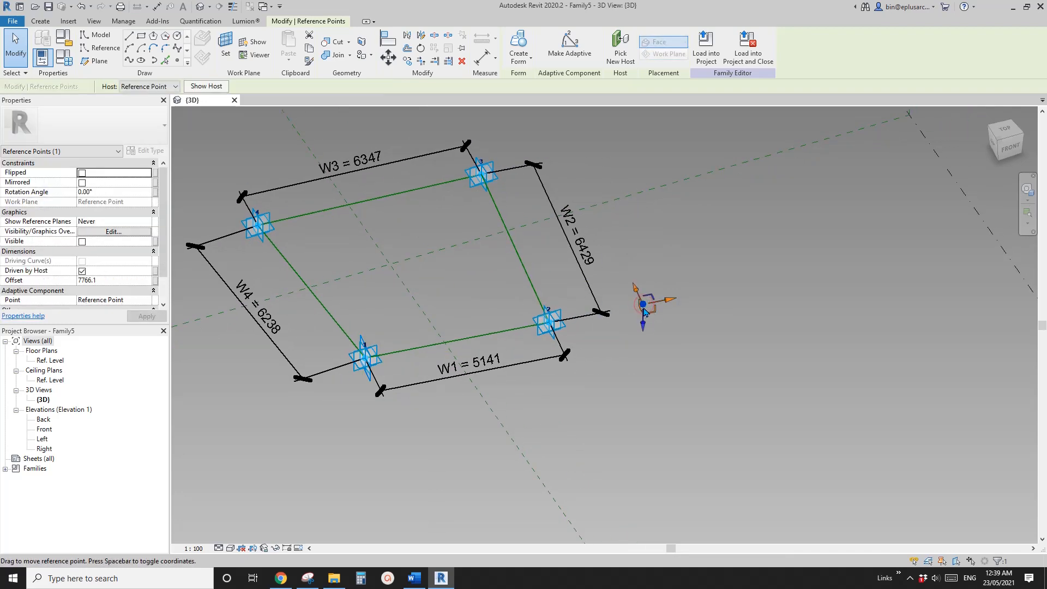
pyautogui.click(307, 583)
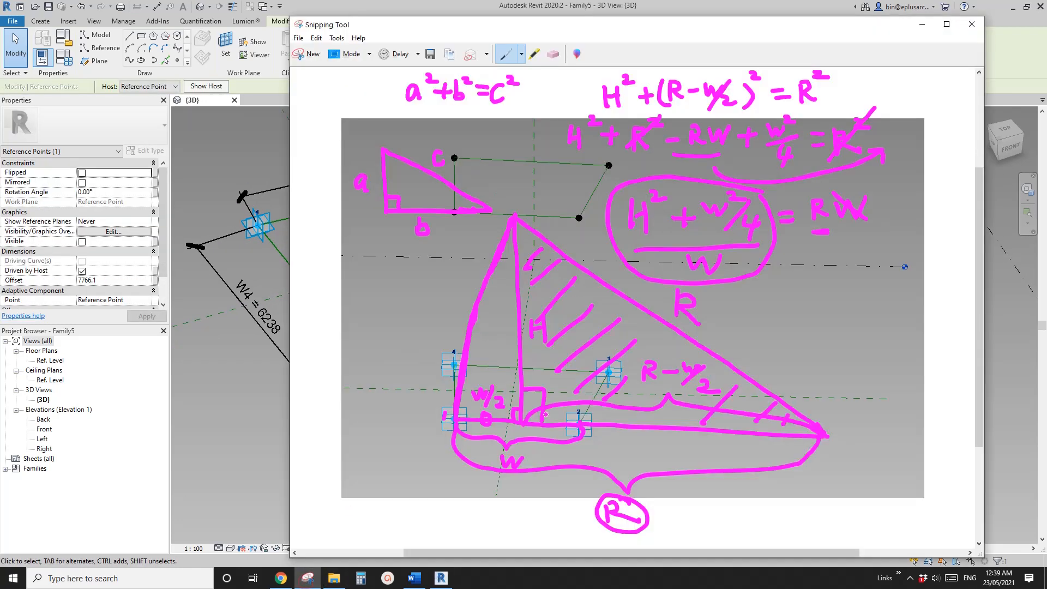
pyautogui.click(212, 326)
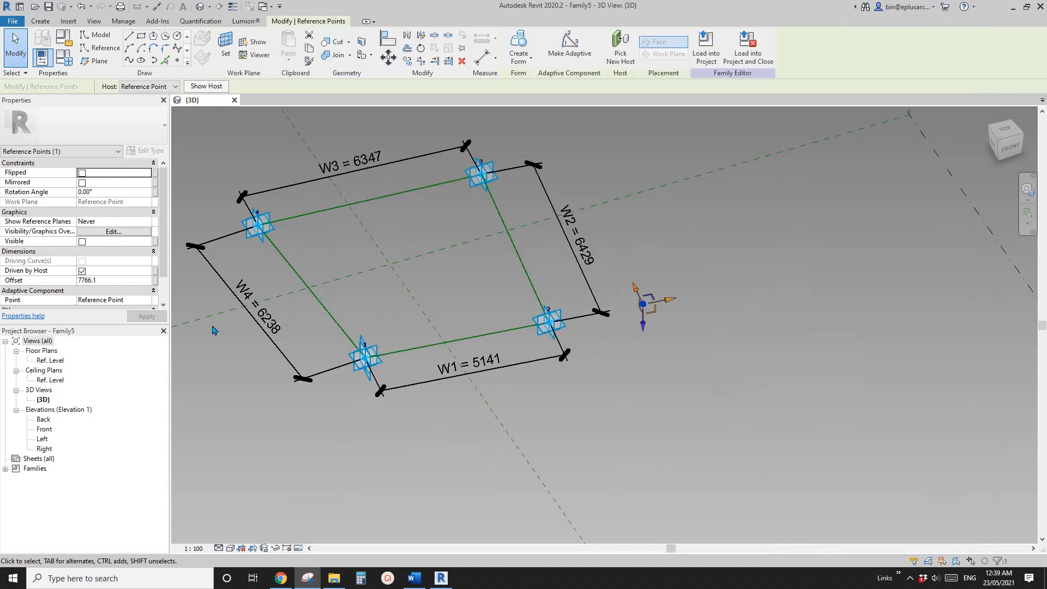
pyautogui.click(155, 281)
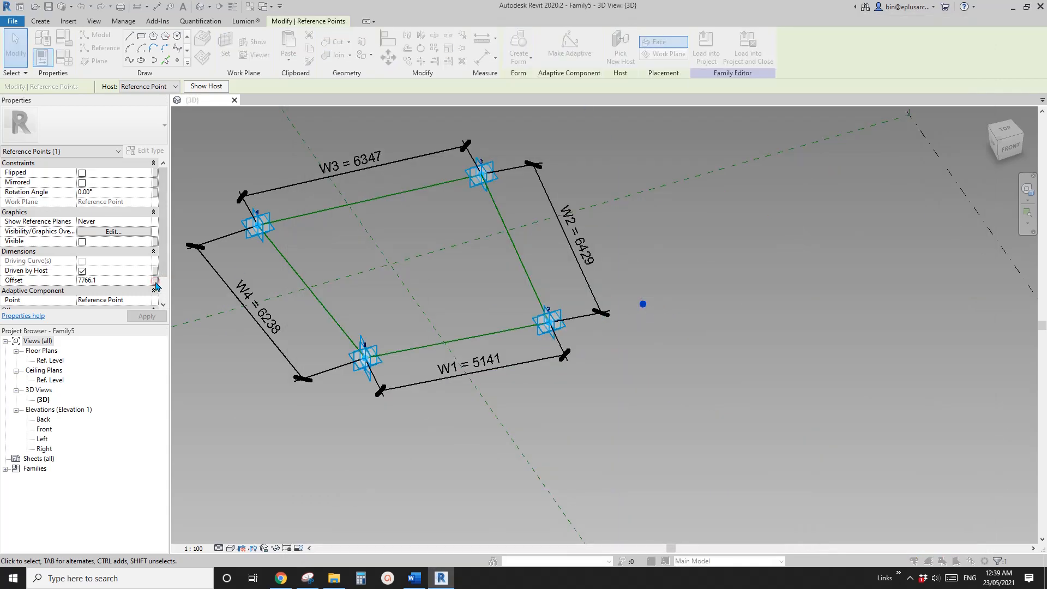
pyautogui.click(251, 372)
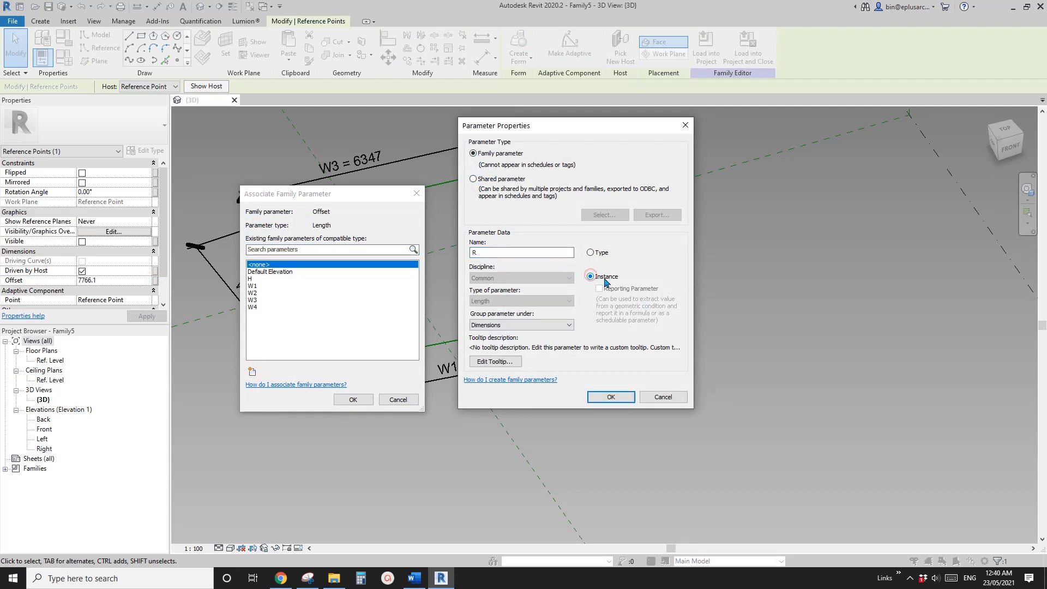
pyautogui.click(610, 397)
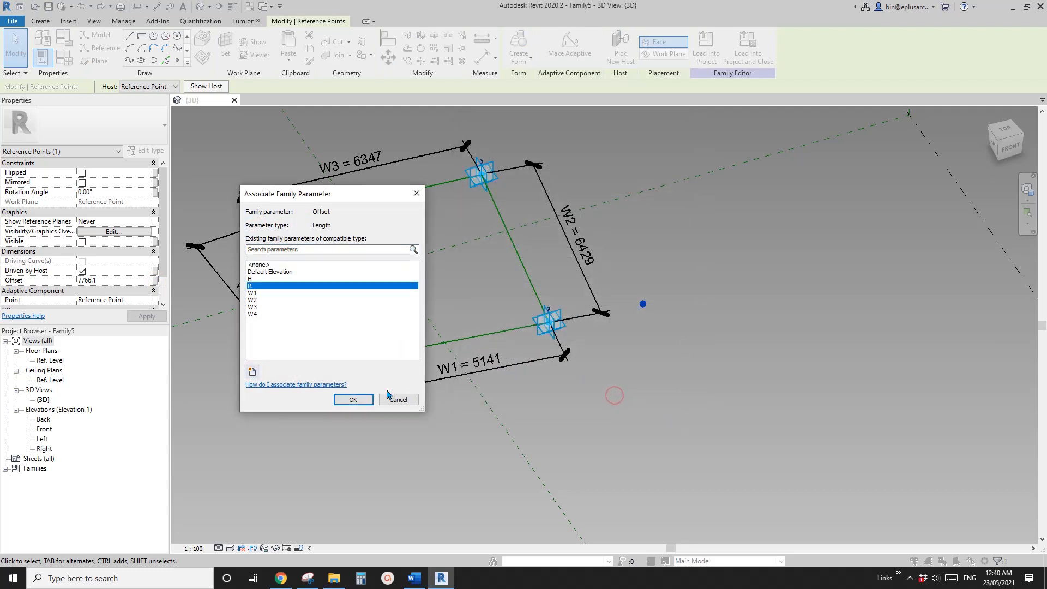
pyautogui.click(359, 401)
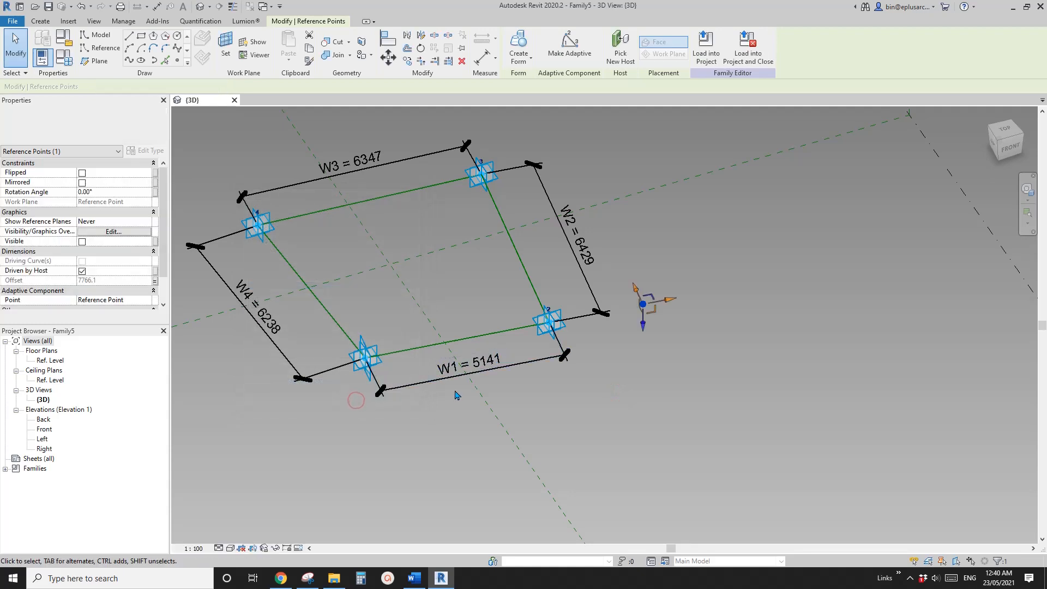
# Rename the family parameter R to R1.
pyautogui.scroll(-1, 477, 380)
pyautogui.moveTo(477, 380); pyautogui.dragTo(571, 385, button='middle')
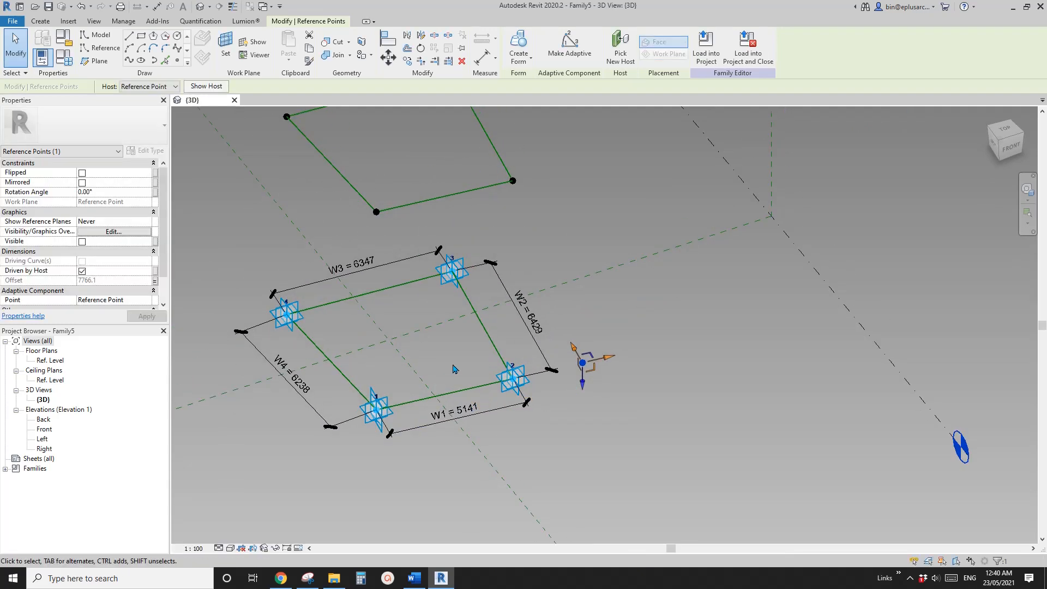
pyautogui.moveTo(453, 370); pyautogui.dragTo(466, 365, button='middle')
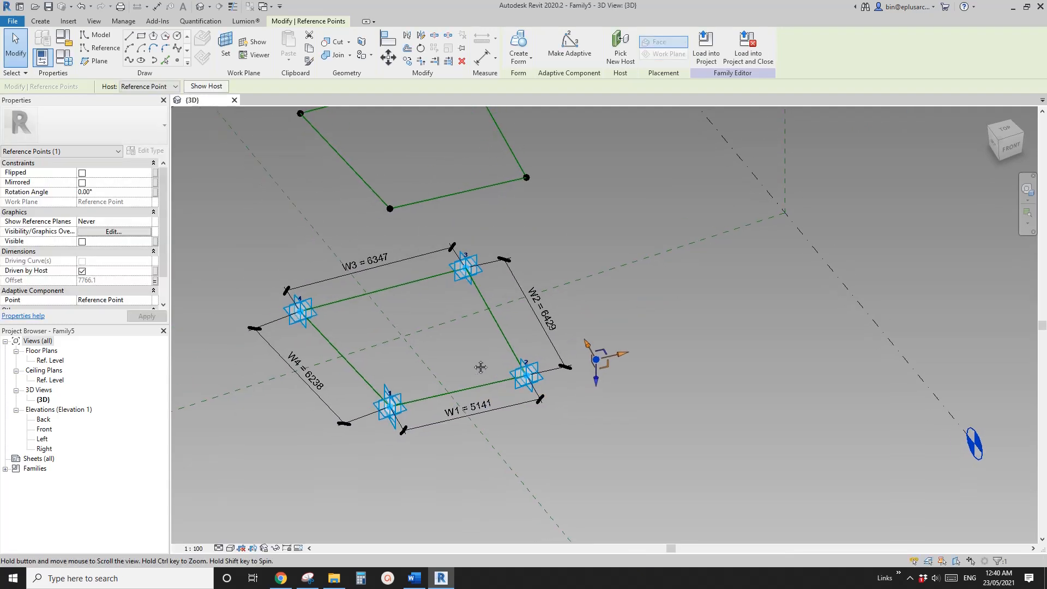
pyautogui.click(63, 57)
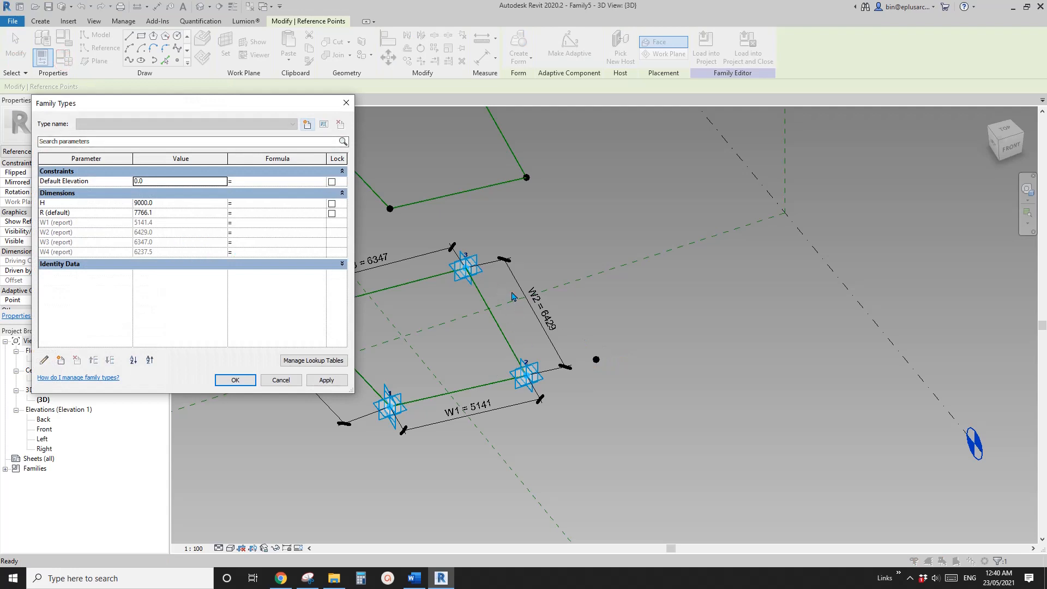
pyautogui.click(60, 214)
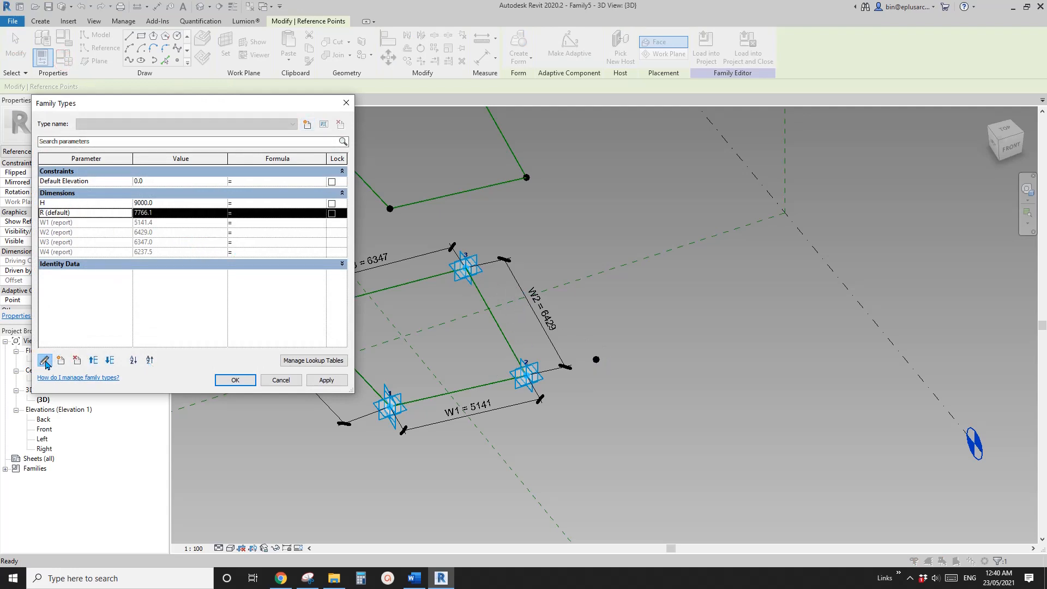
pyautogui.click(45, 360)
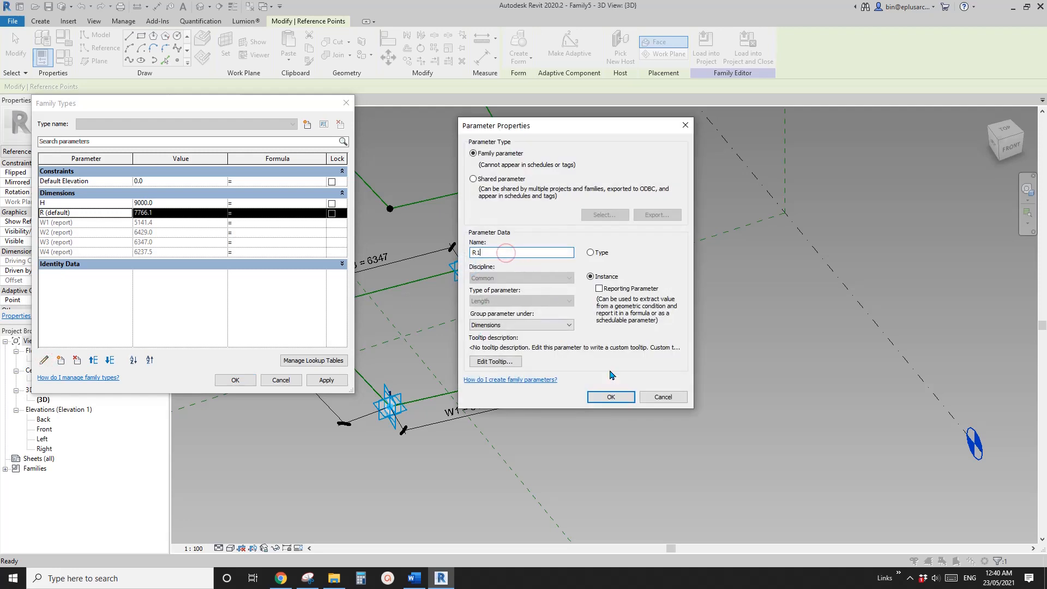
pyautogui.click(611, 396)
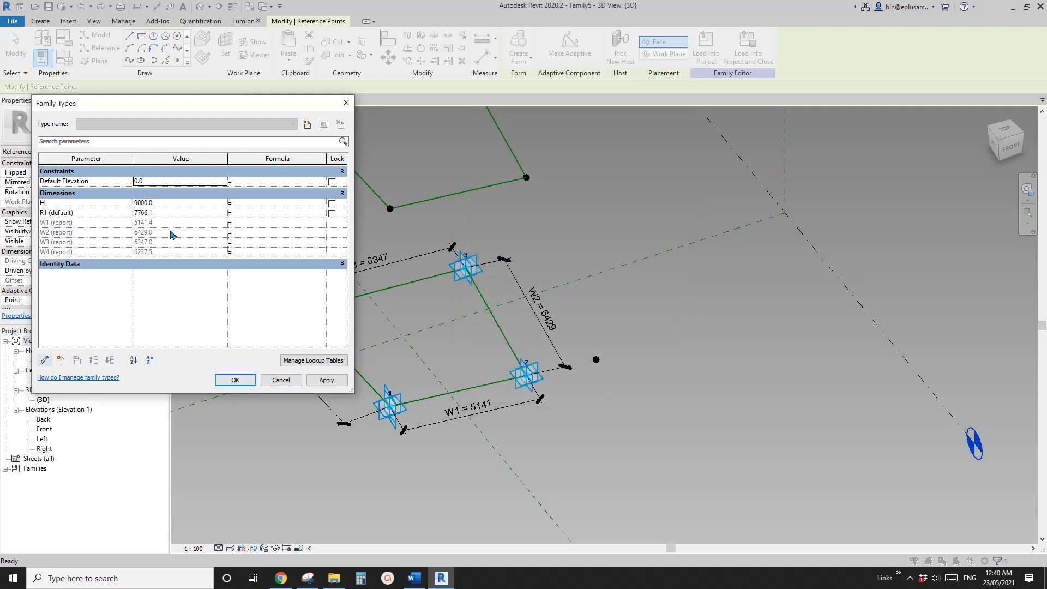
# Using the sketched radius derivation, set the R1 formula to (H^2+W1^2/4)/W1 and apply it to the family.
pyautogui.click(308, 579)
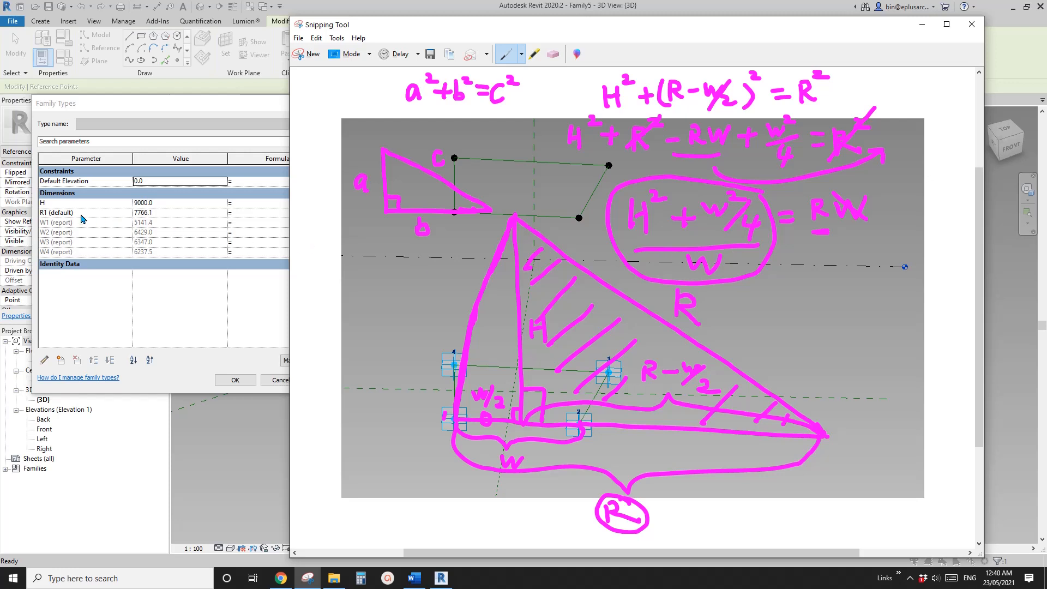
pyautogui.click(245, 216)
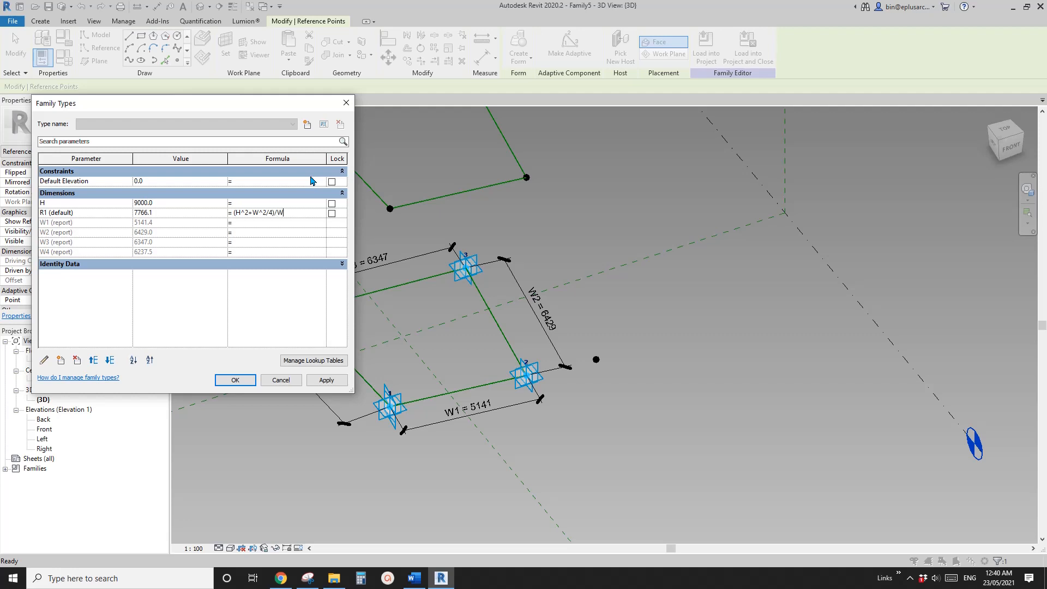
pyautogui.press('Return')
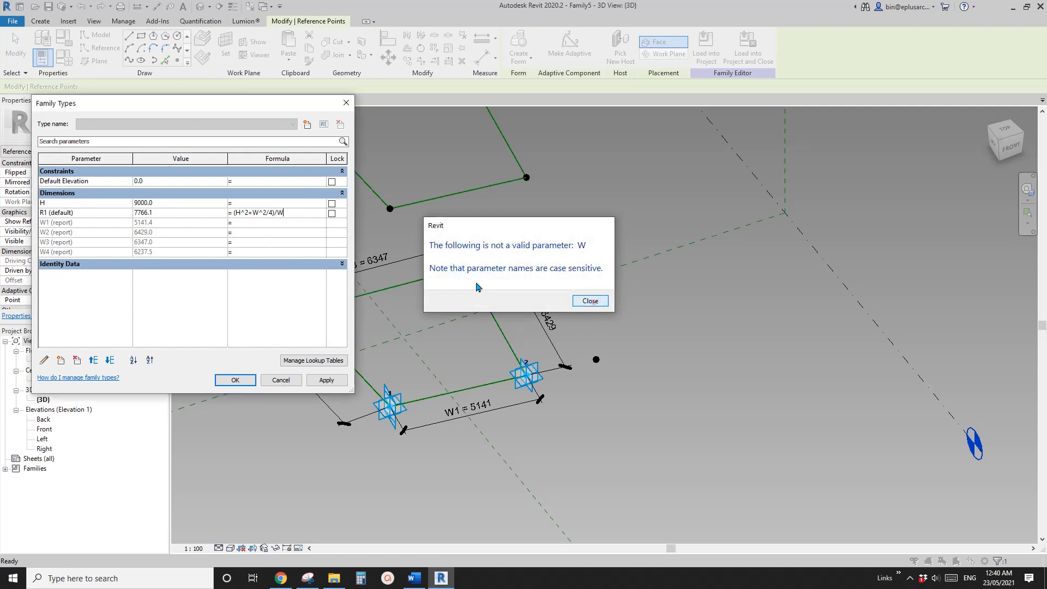
pyautogui.click(589, 300)
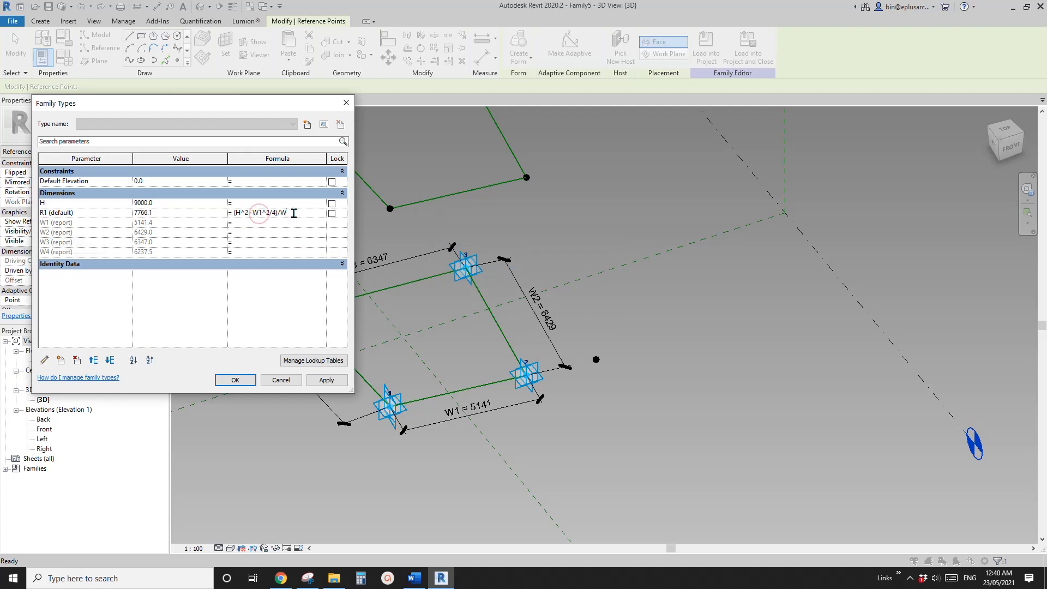
pyautogui.click(322, 386)
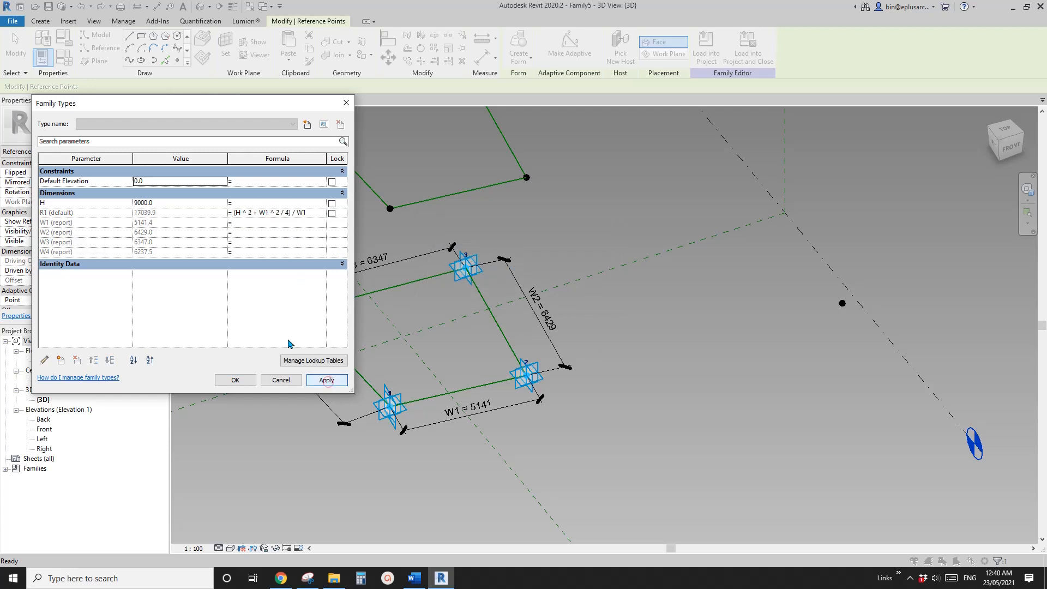
pyautogui.click(236, 380)
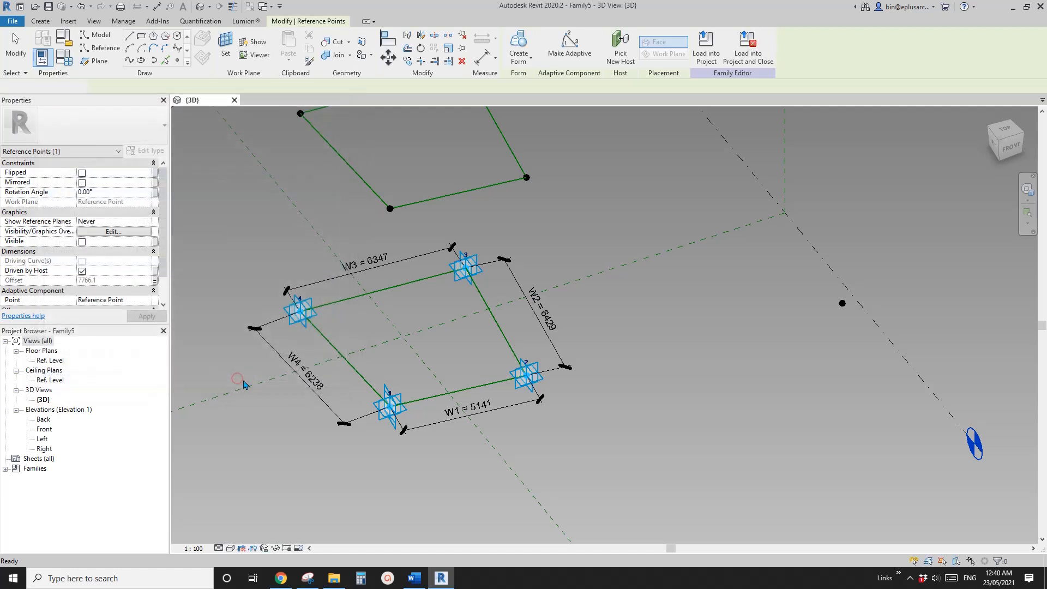
pyautogui.click(236, 380)
# Set the offset reference point's vertical plane, running along the line between adaptive points 1 and 2, as the work plane.
pyautogui.scroll(-2, 637, 332)
pyautogui.keyDown('shift'); pyautogui.moveTo(637, 328); pyautogui.dragTo(595, 275, button='middle'); pyautogui.keyUp('shift')
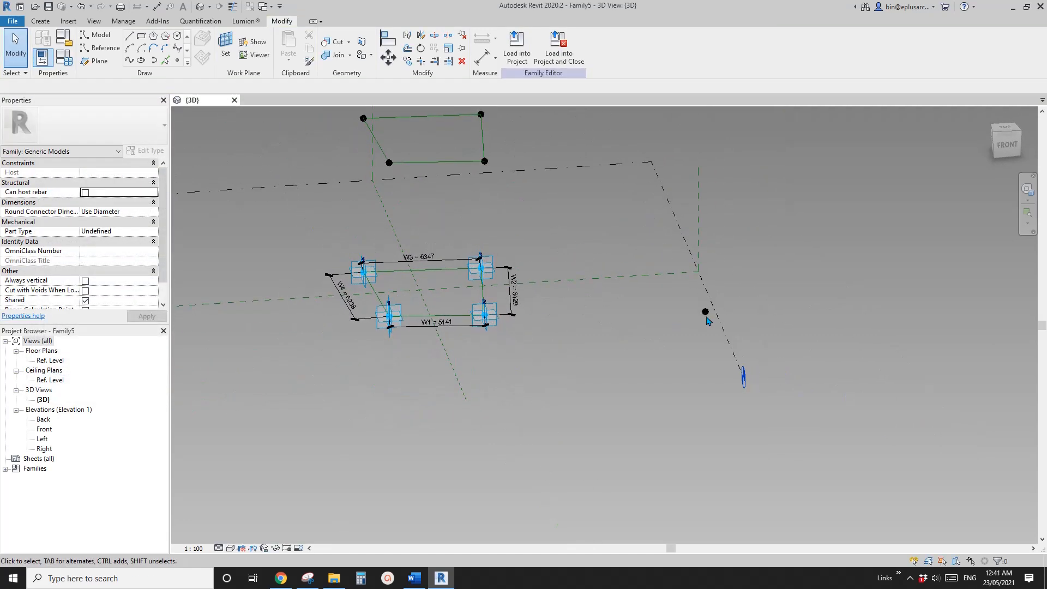
pyautogui.moveTo(707, 318); pyautogui.dragTo(687, 366, button='middle')
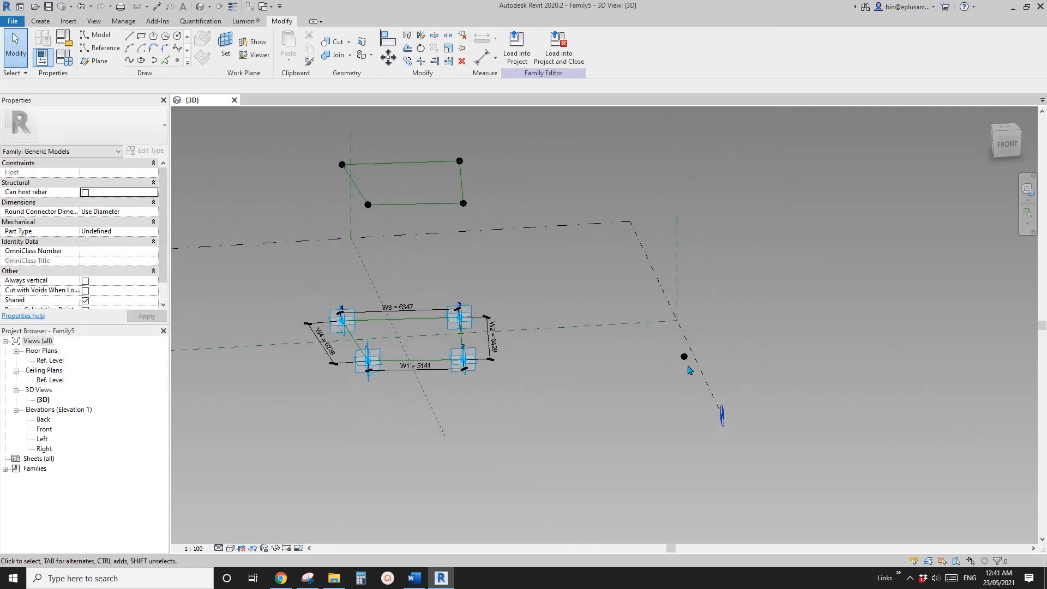
pyautogui.click(307, 578)
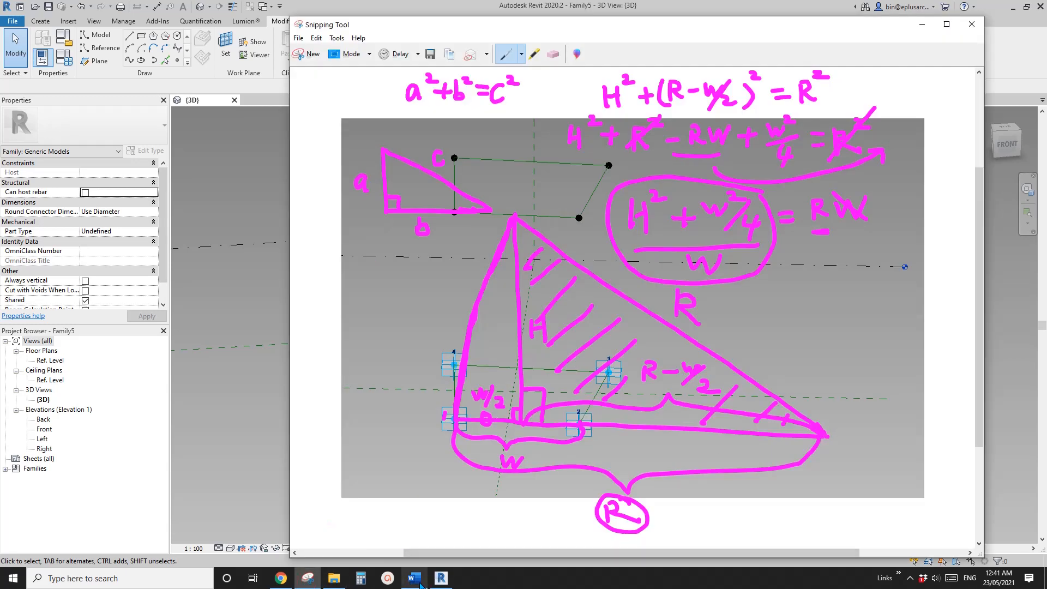
pyautogui.click(441, 577)
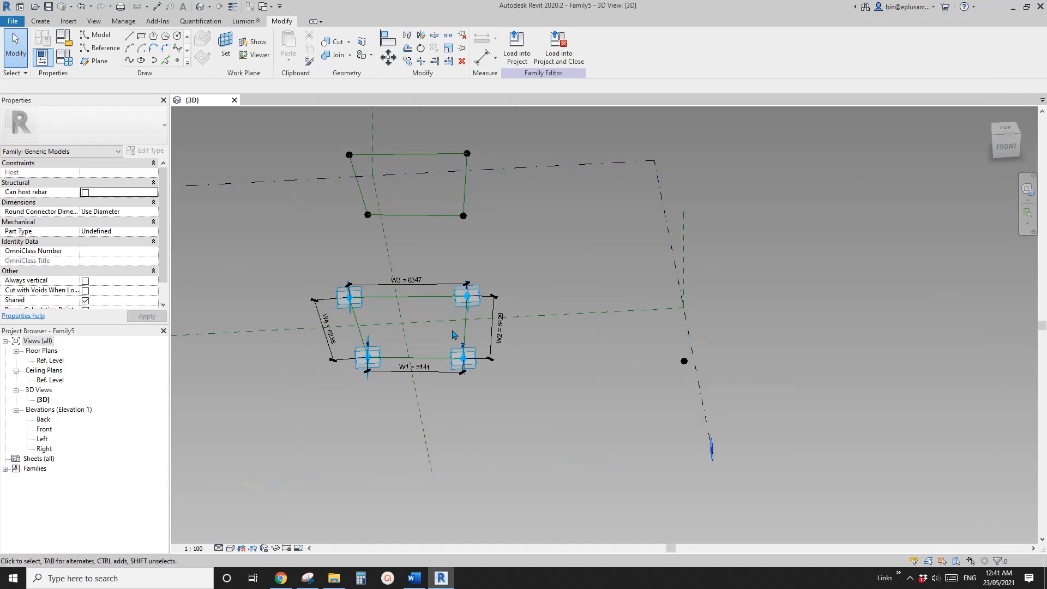
pyautogui.keyDown('shift'); pyautogui.moveTo(452, 336); pyautogui.dragTo(488, 335, button='middle'); pyautogui.keyUp('shift')
pyautogui.click(99, 47)
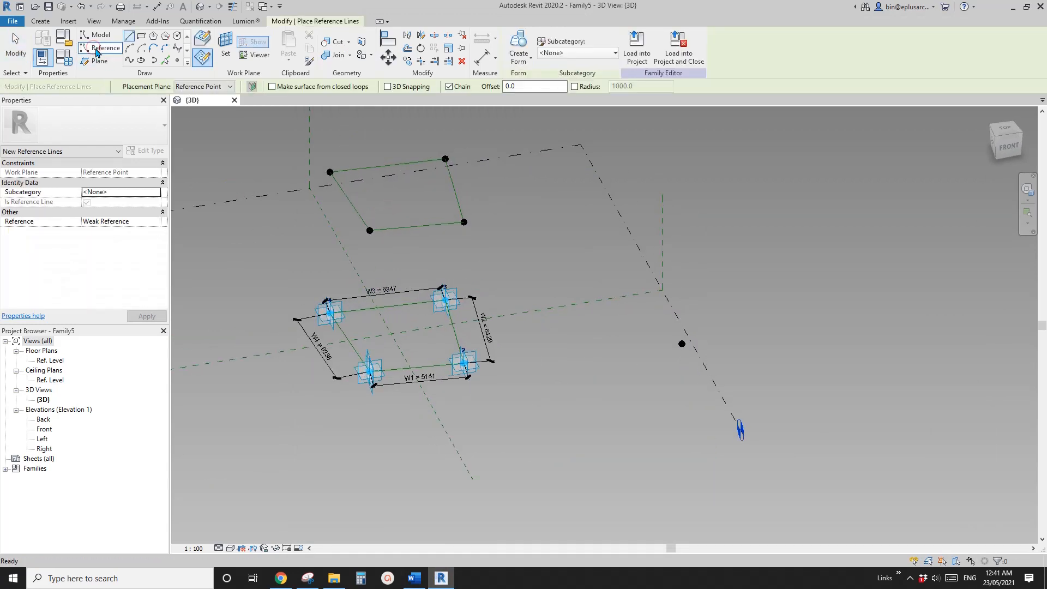
pyautogui.click(140, 52)
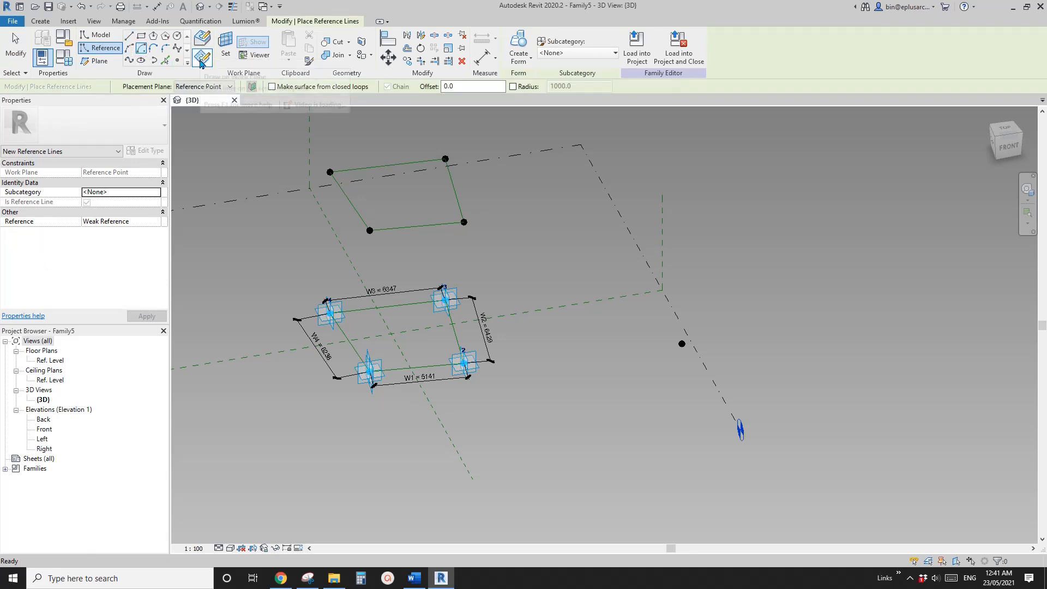
pyautogui.press('Escape')
pyautogui.press('Escape')
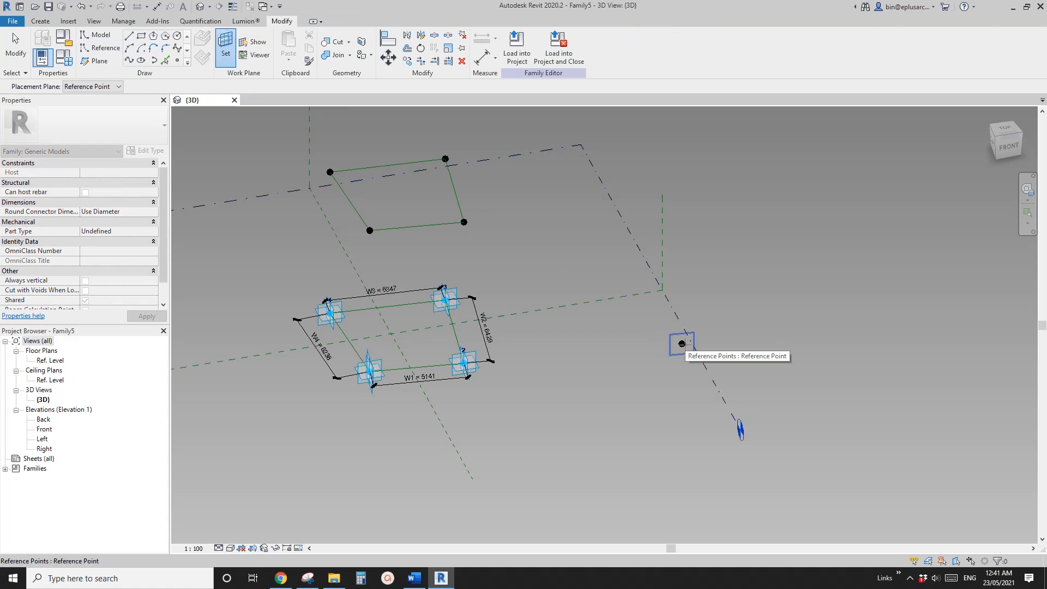
pyautogui.press('Return')
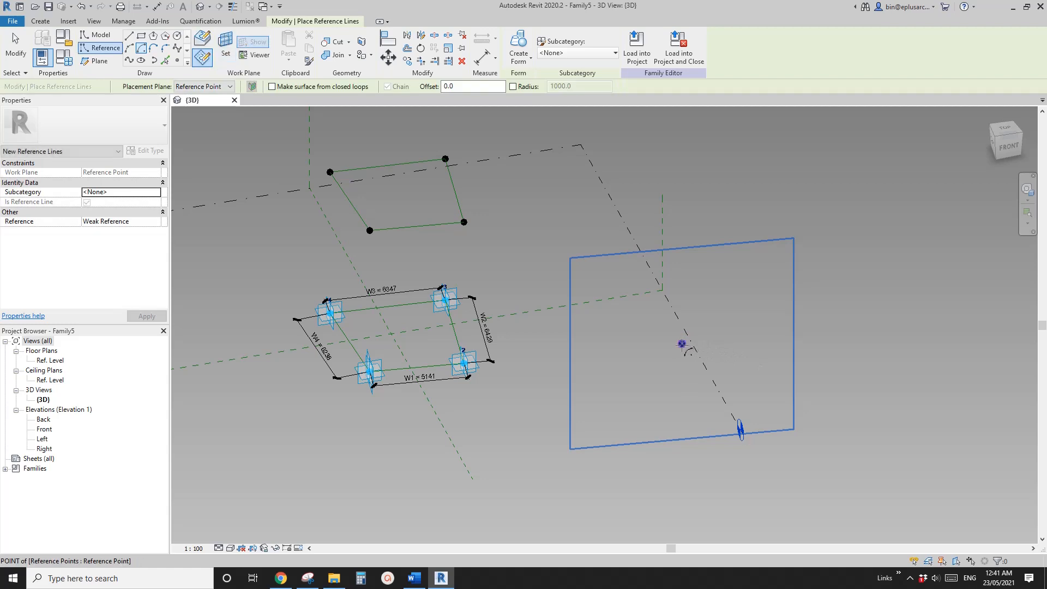
# Draw a center-ends reference arc centered on the offset reference point, from adaptive point 1 to the midpoint of the upper front reference line.
pyautogui.click(682, 344)
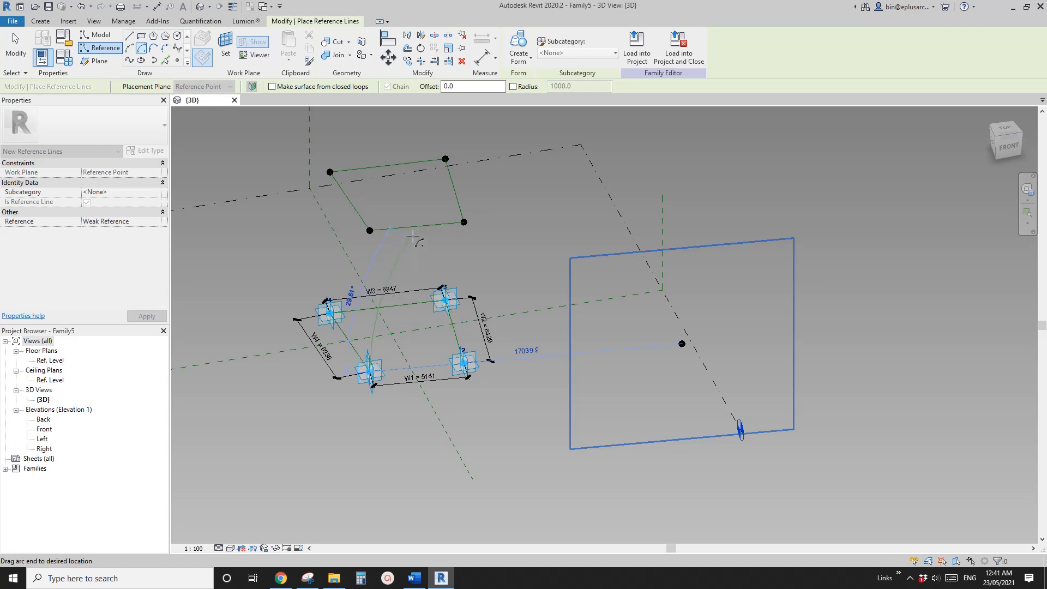
pyautogui.scroll(4, 413, 232)
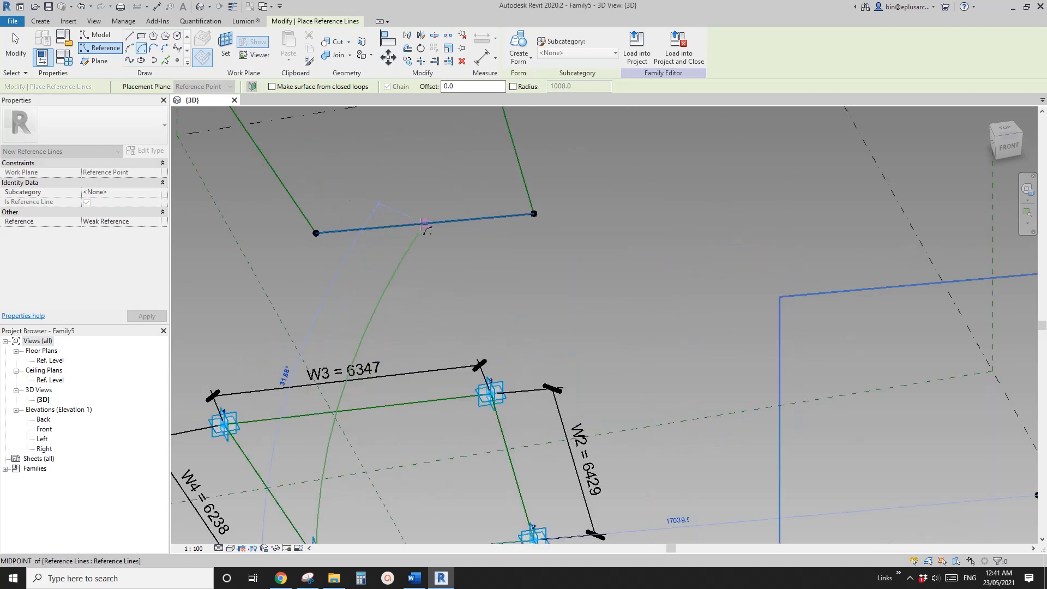
pyautogui.click(423, 223)
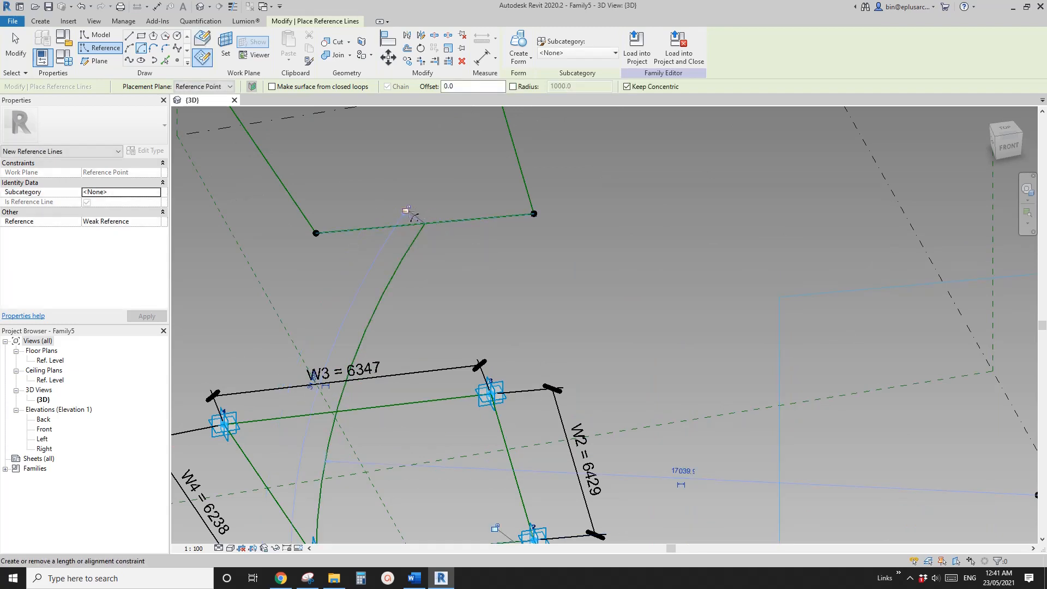
# Lock the new arc's alignment constraints at the upper front reference line and at the line between adaptive points 1 and 2.
pyautogui.click(406, 211)
pyautogui.scroll(-1, 465, 340)
pyautogui.moveTo(465, 341); pyautogui.dragTo(446, 241, button='middle')
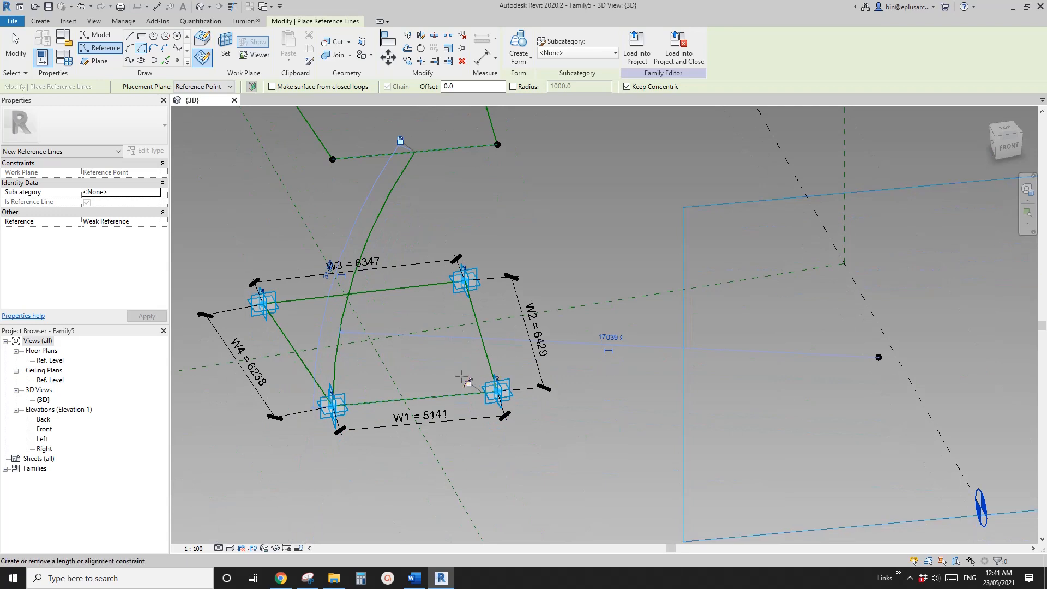
pyautogui.click(469, 384)
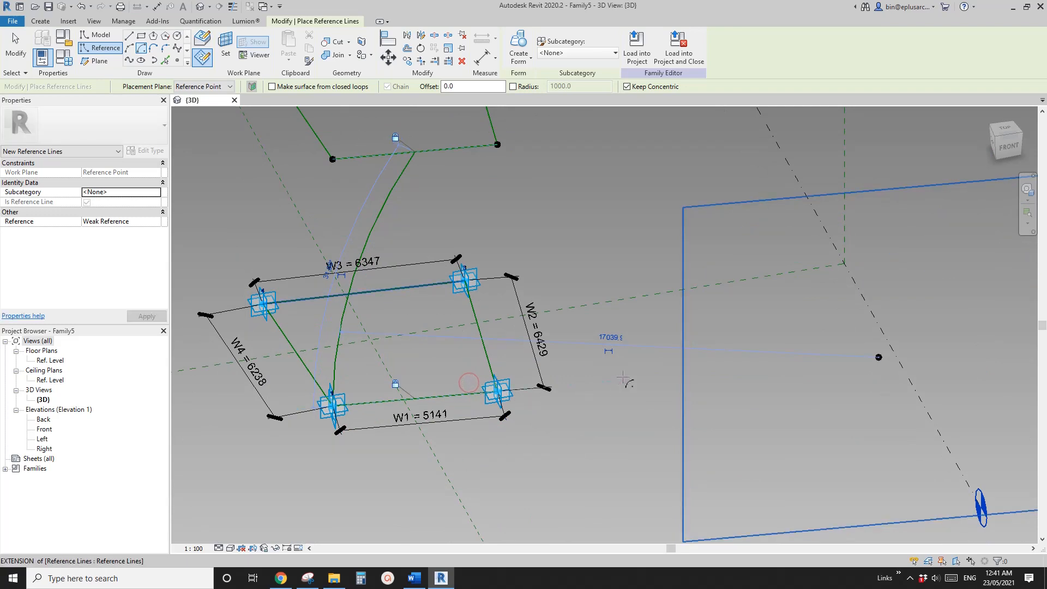
# Make the new arc's temporary radius dimension permanent and label it with the R1 parameter.
pyautogui.click(610, 351)
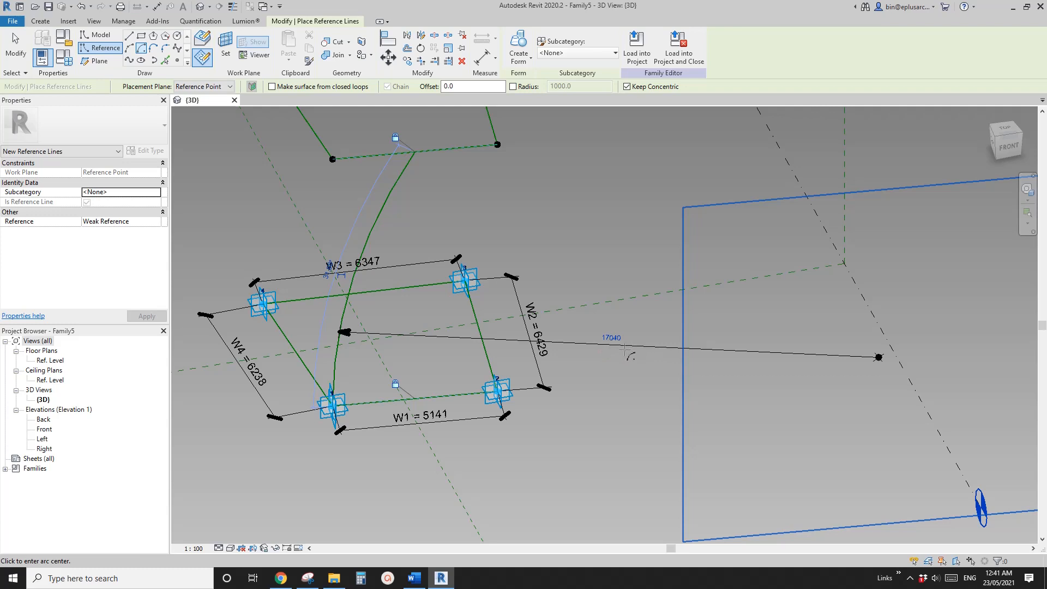
pyautogui.press('Escape')
pyautogui.press('Escape')
pyautogui.click(627, 342)
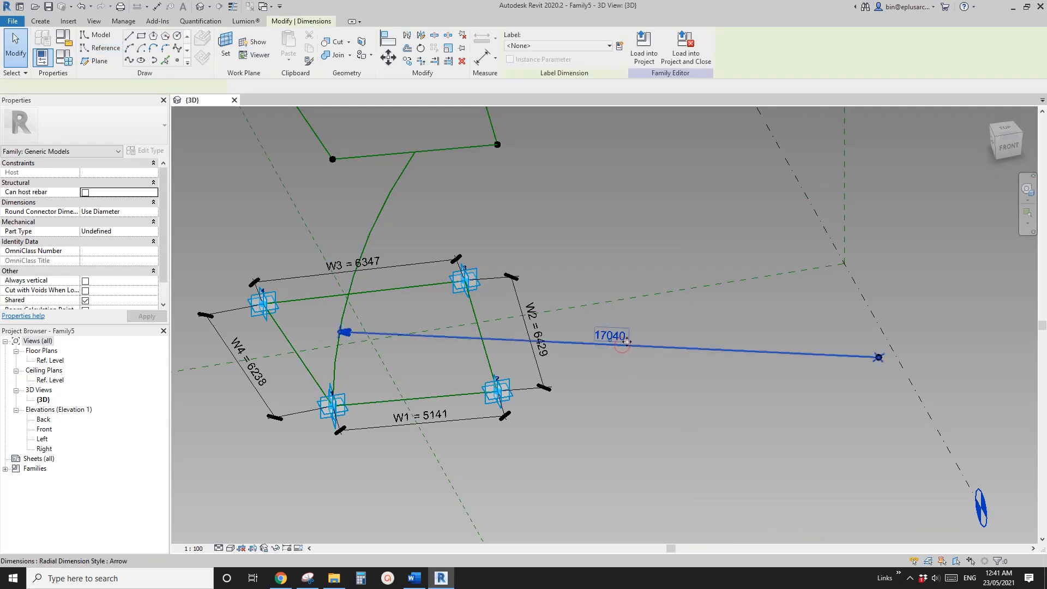
pyautogui.scroll(-1, 576, 167)
pyautogui.click(562, 45)
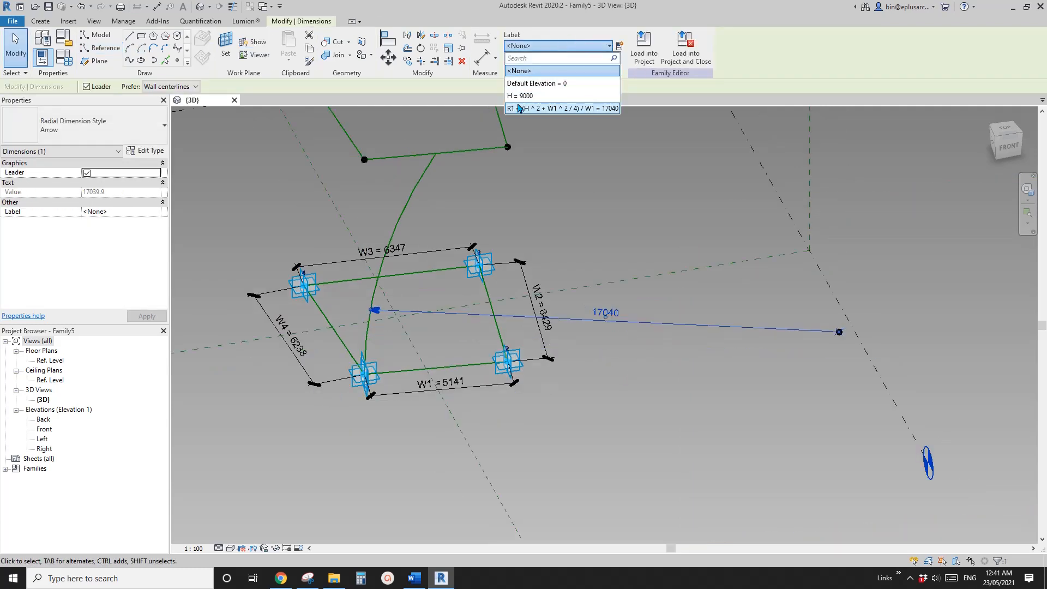
pyautogui.click(533, 110)
pyautogui.click(559, 218)
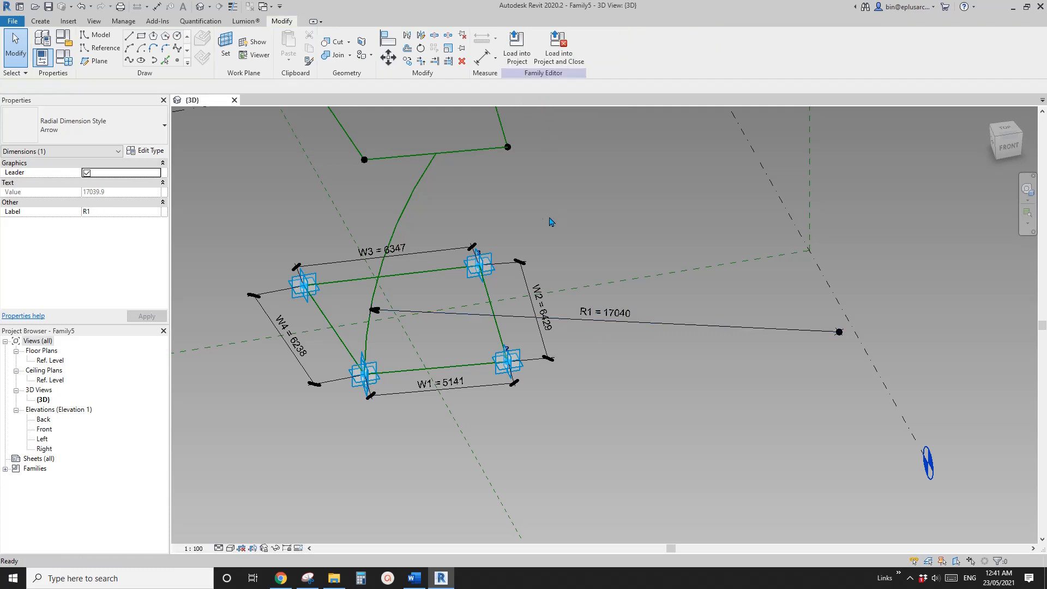
# Flex the arc by moving adaptive point 2 outward along the line from point 1, then partway back to a W1 of about 6210.
pyautogui.scroll(-2, 643, 213)
pyautogui.moveTo(645, 213); pyautogui.dragTo(580, 255, button='middle')
pyautogui.scroll(2, 492, 300)
pyautogui.keyDown('shift'); pyautogui.moveTo(493, 301); pyautogui.dragTo(511, 301, button='middle'); pyautogui.keyUp('shift')
pyautogui.moveTo(449, 266); pyautogui.dragTo(479, 252, button='middle')
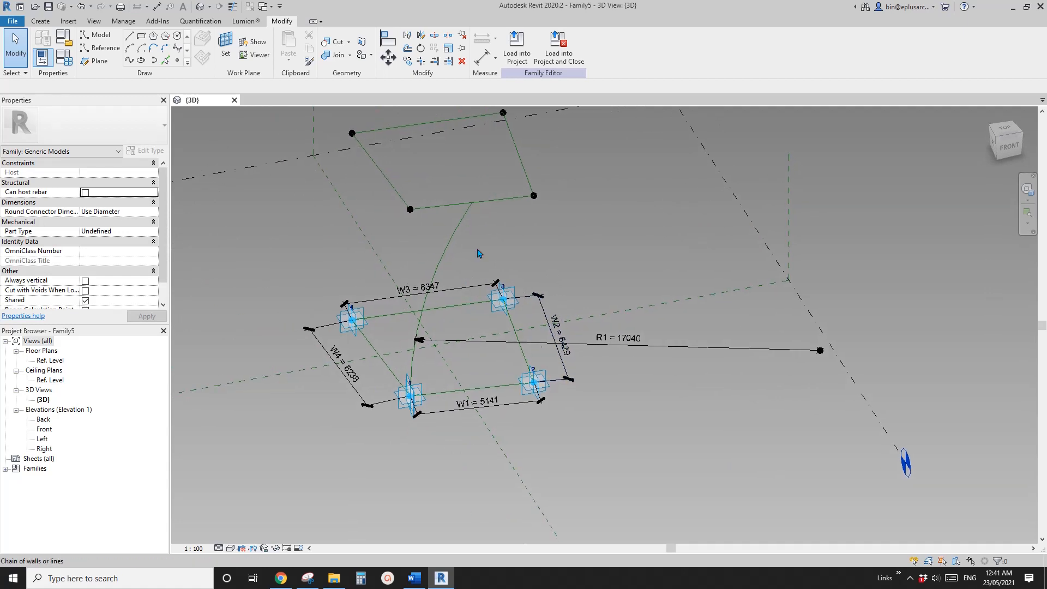
pyautogui.scroll(-1, 463, 297)
pyautogui.keyDown('shift'); pyautogui.moveTo(477, 308); pyautogui.dragTo(496, 328, button='middle'); pyautogui.keyUp('shift')
pyautogui.scroll(1, 498, 334)
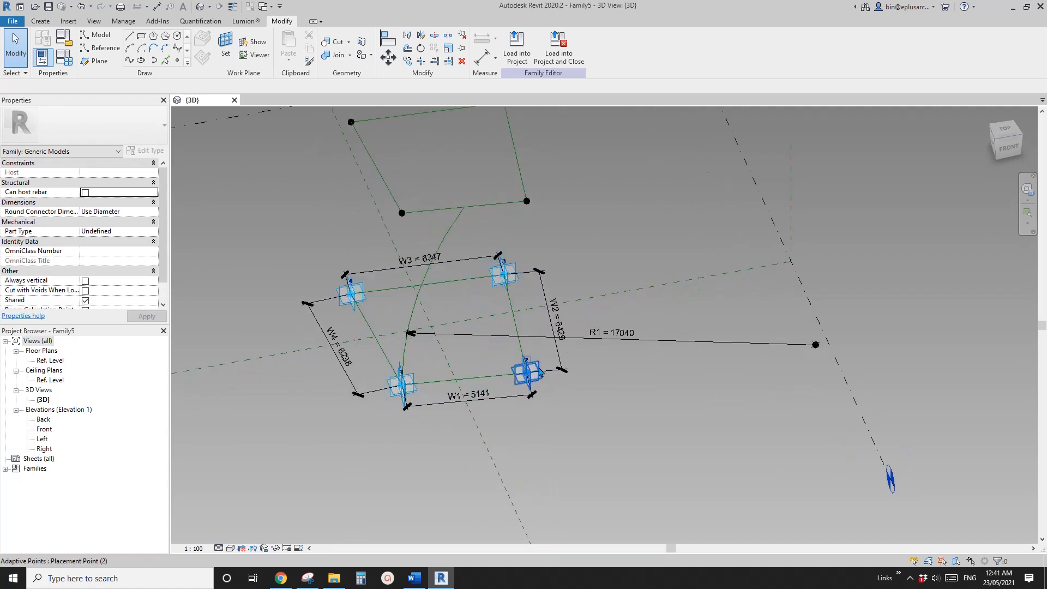
pyautogui.click(539, 371)
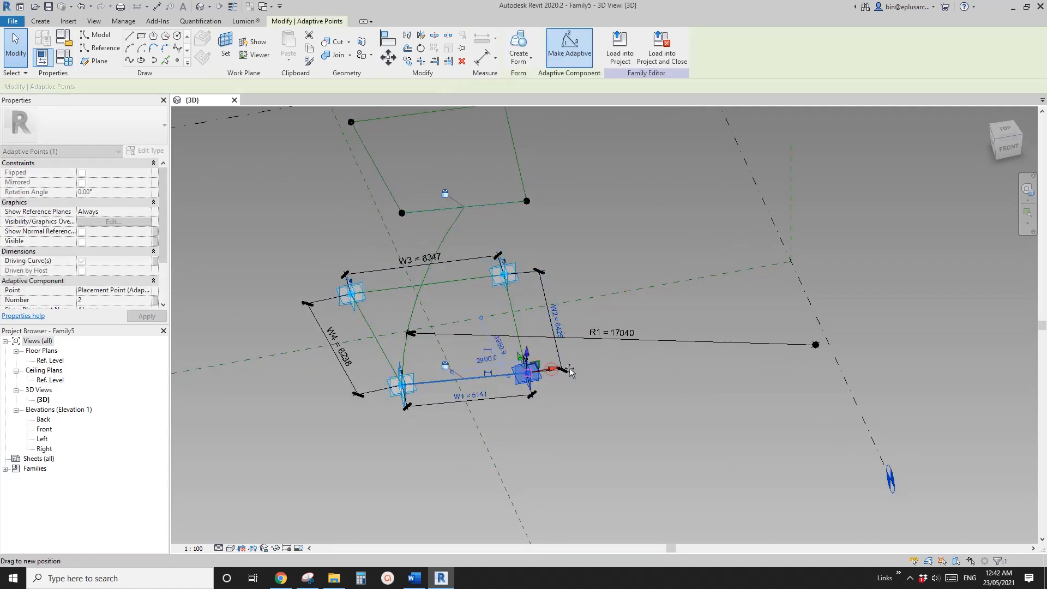
pyautogui.moveTo(545, 372); pyautogui.dragTo(604, 360)
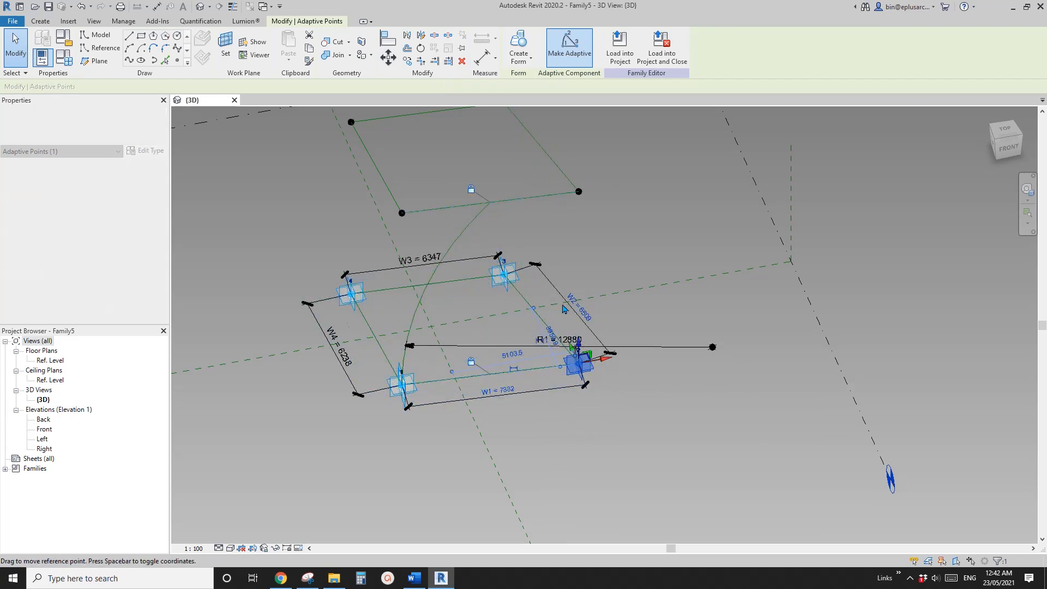
pyautogui.scroll(1, 487, 204)
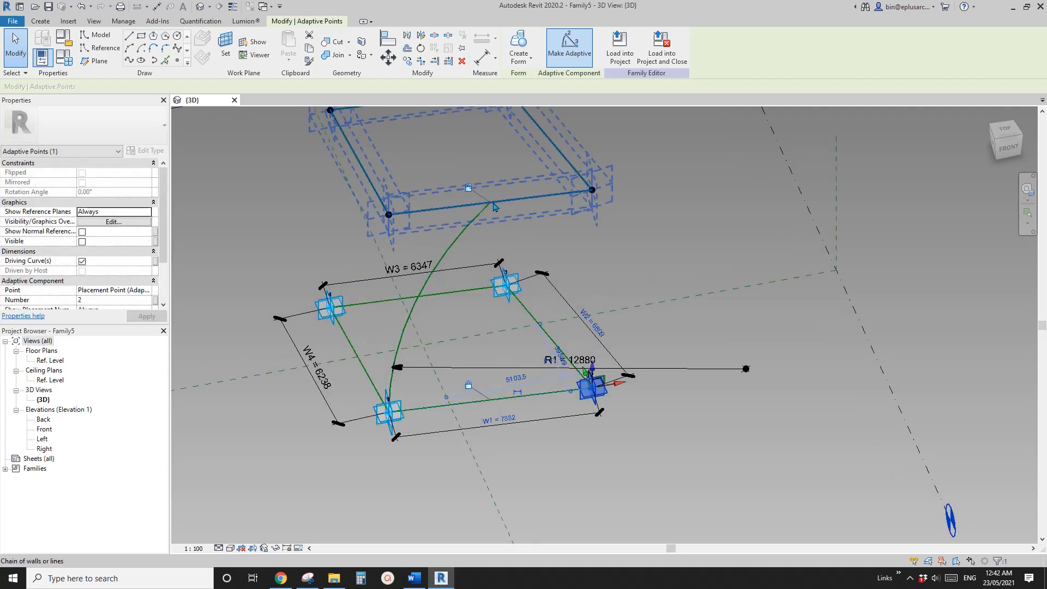
pyautogui.moveTo(618, 383); pyautogui.dragTo(585, 381)
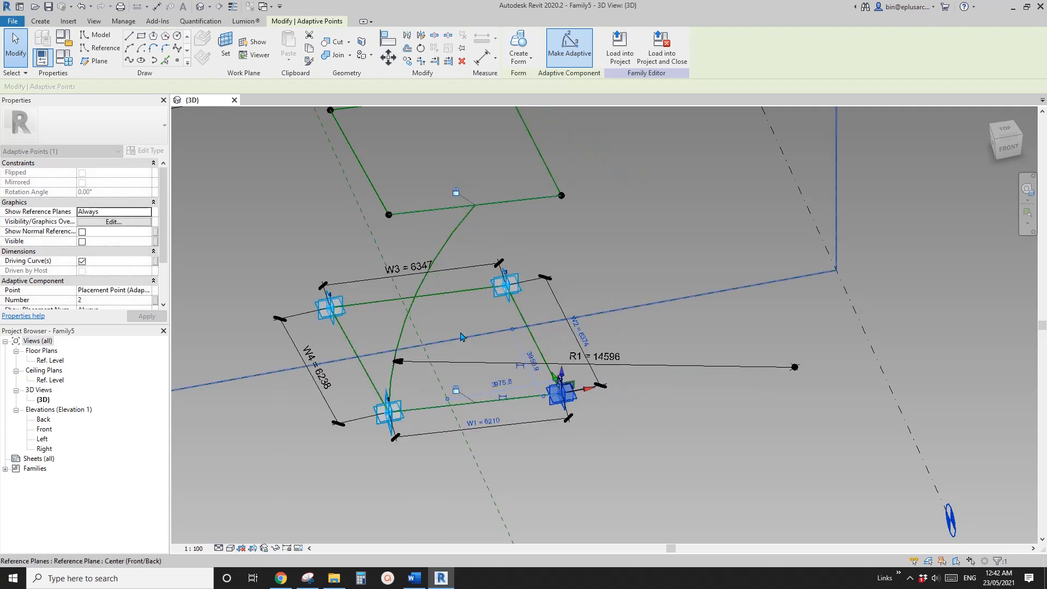
pyautogui.click(487, 375)
# Place a reference point on the line between adaptive points 1 and 2, close to point 2.
pyautogui.keyDown('shift'); pyautogui.moveTo(487, 375); pyautogui.dragTo(522, 348, button='middle'); pyautogui.keyUp('shift')
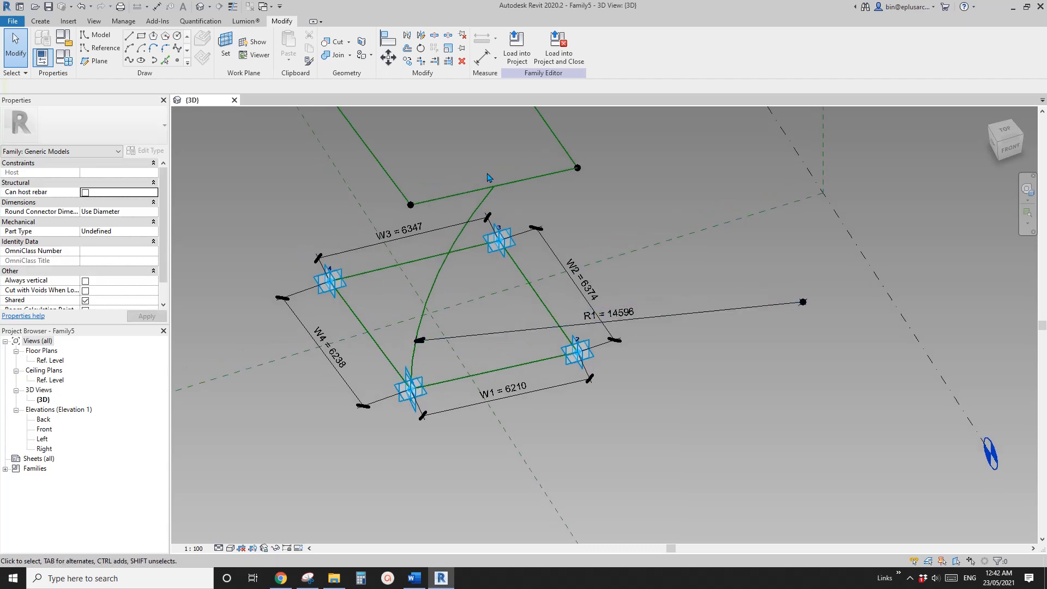
pyautogui.keyDown('shift'); pyautogui.moveTo(476, 320); pyautogui.dragTo(473, 313, button='middle'); pyautogui.keyUp('shift')
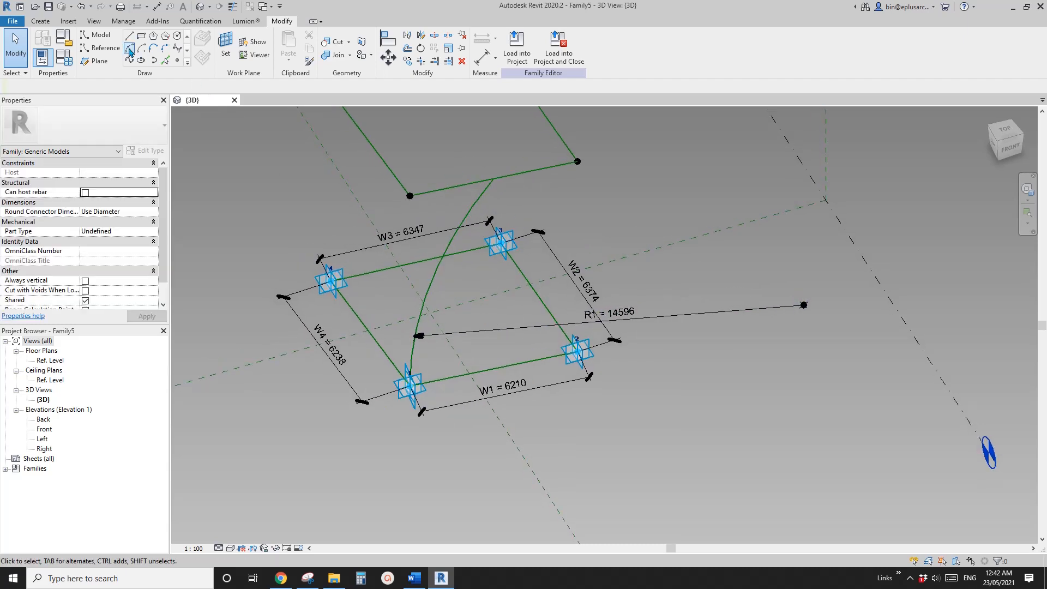
pyautogui.click(176, 61)
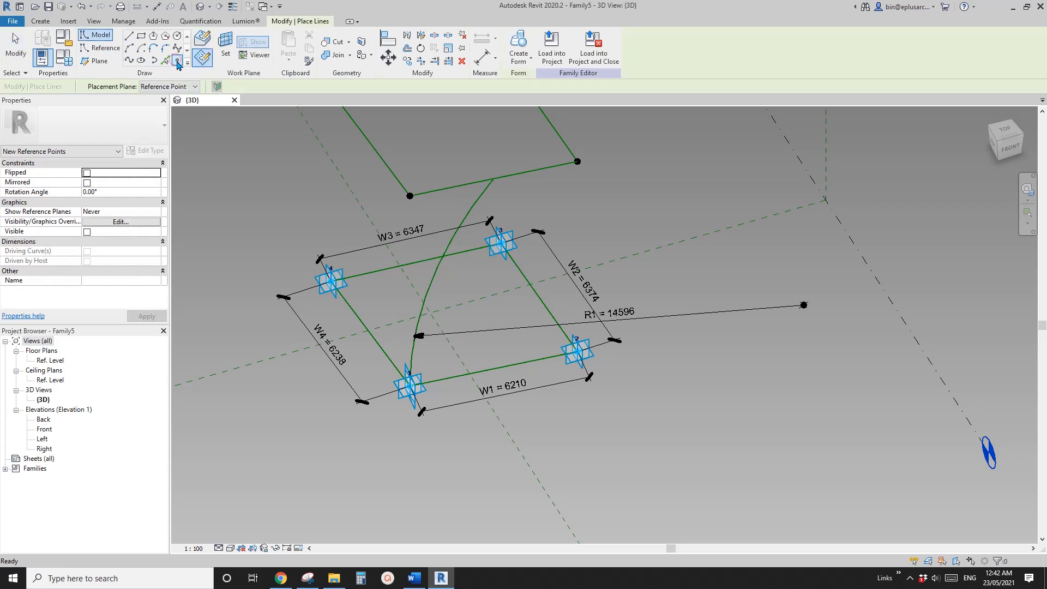
pyautogui.click(206, 46)
pyautogui.click(542, 358)
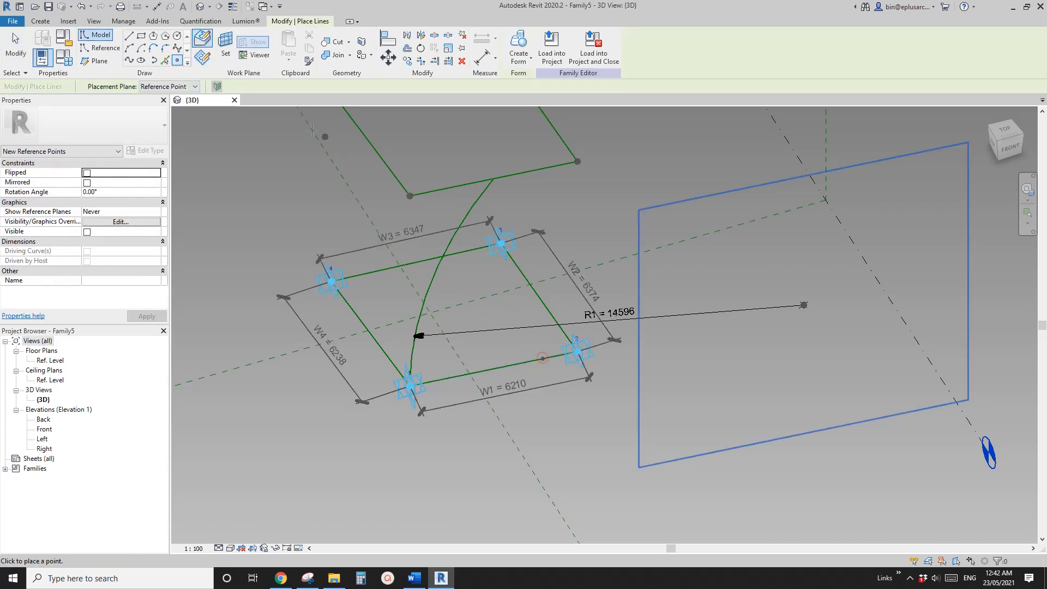
pyautogui.press('Escape')
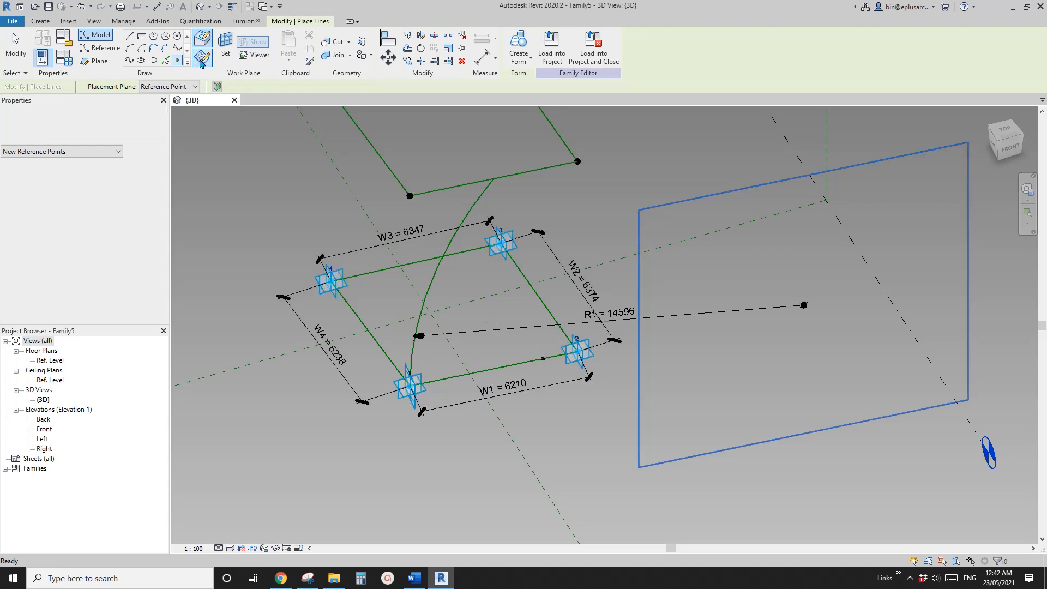
# Set the new point's plane perpendicular to its host line as the work plane and place a second reference point on the first.
pyautogui.click(225, 47)
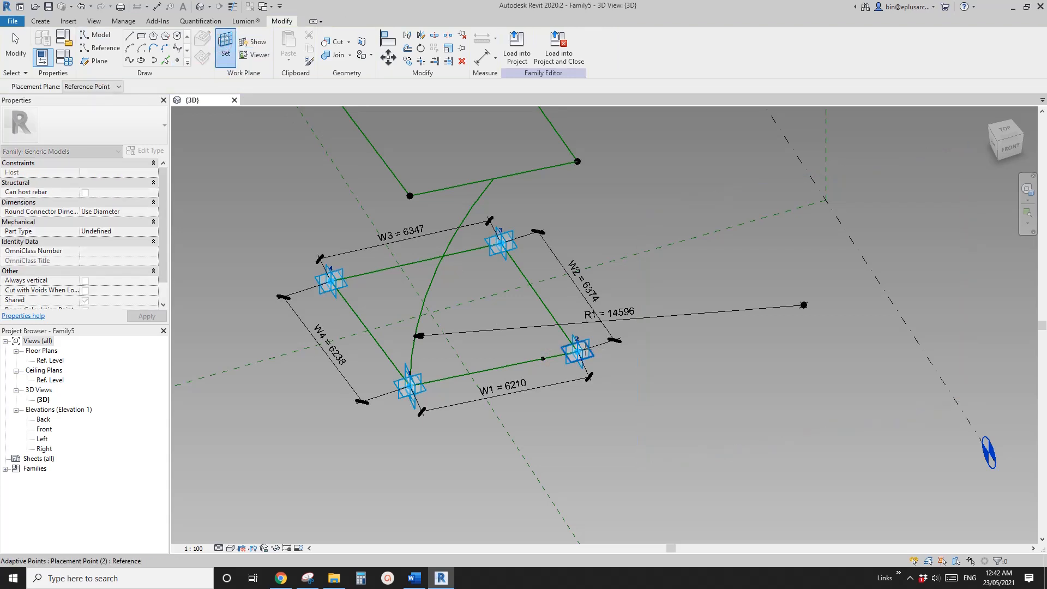
pyautogui.click(544, 359)
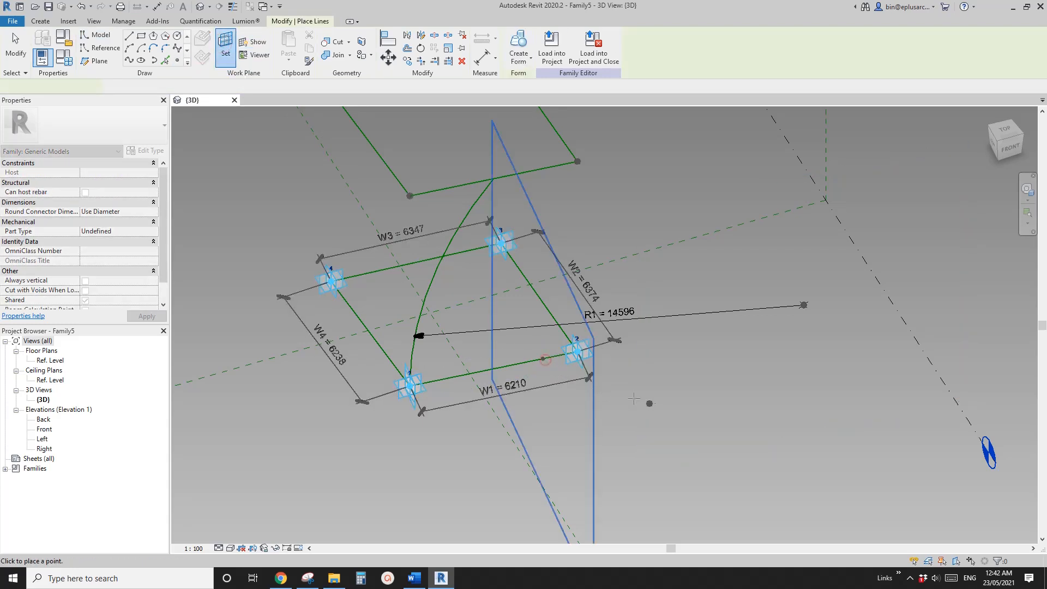
pyautogui.click(543, 360)
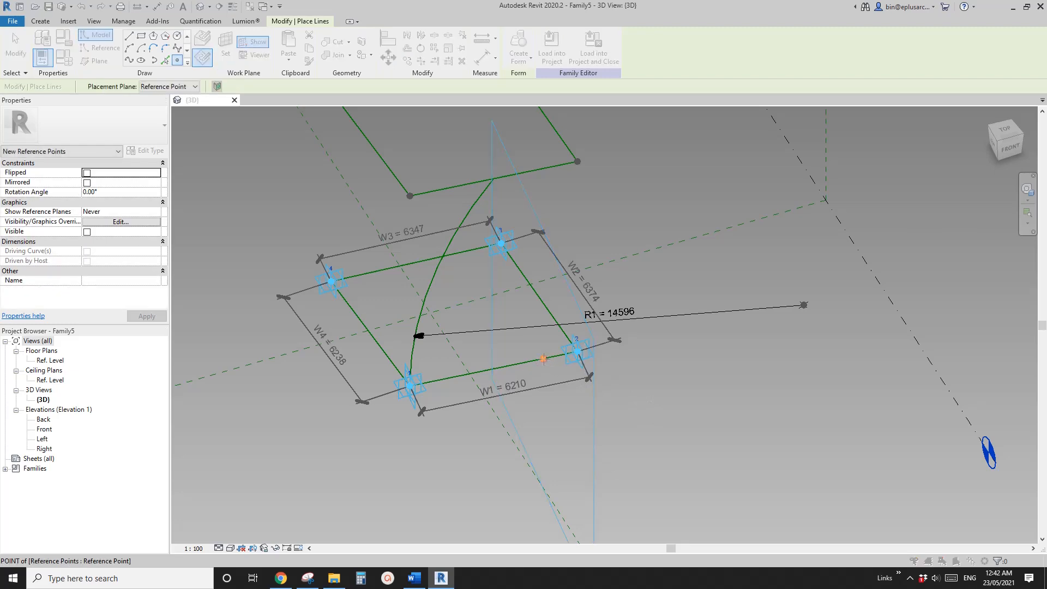
pyautogui.click(565, 325)
pyautogui.press('Escape')
pyautogui.press('Escape')
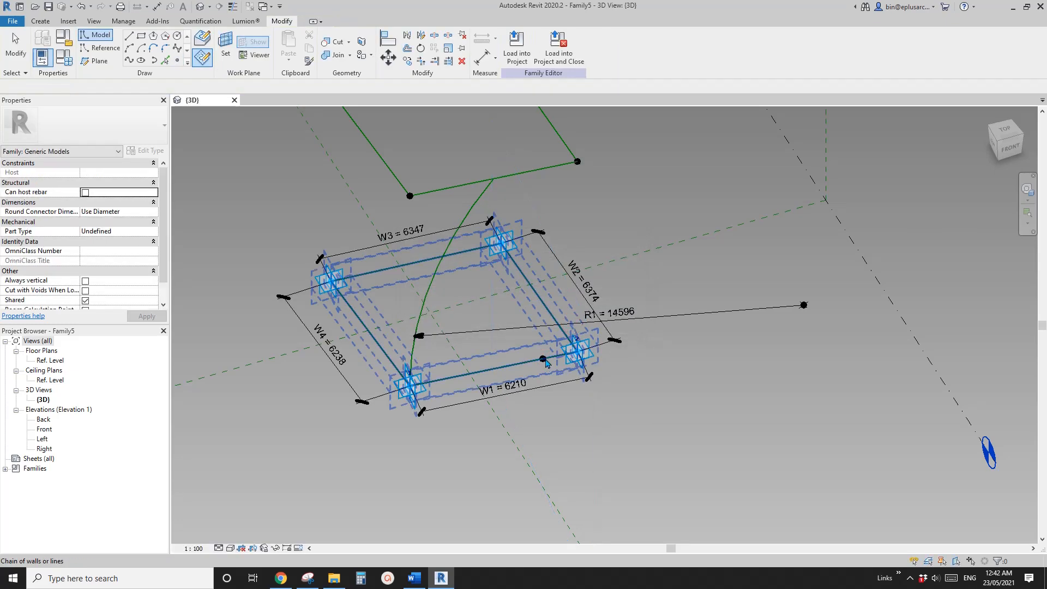
# Move the second reference point along the line toward adaptive point 2, to an offset of about 421.
pyautogui.click(543, 360)
pyautogui.scroll(3, 544, 360)
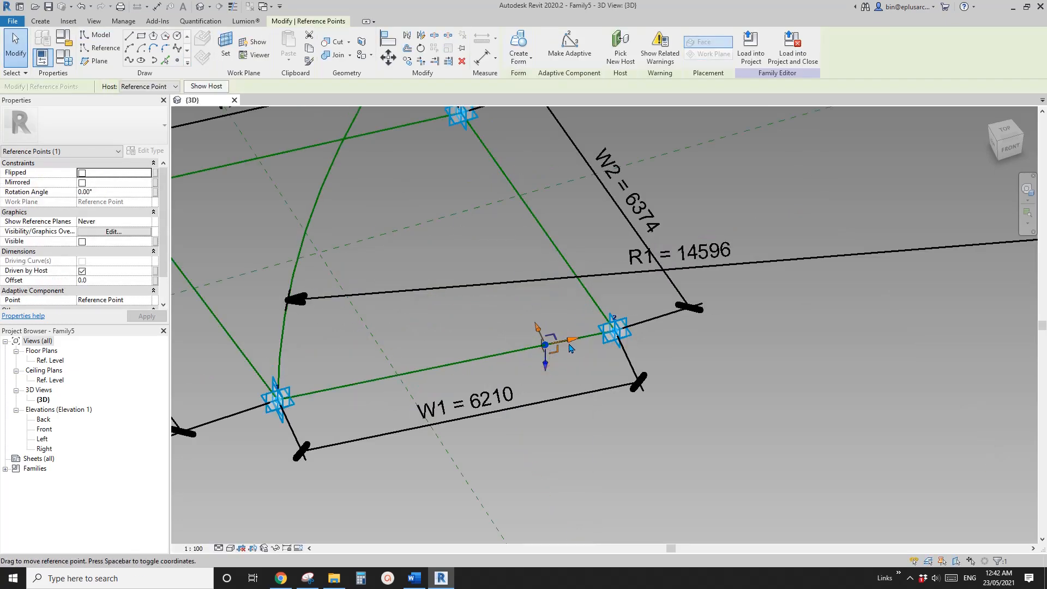
pyautogui.scroll(1, 567, 339)
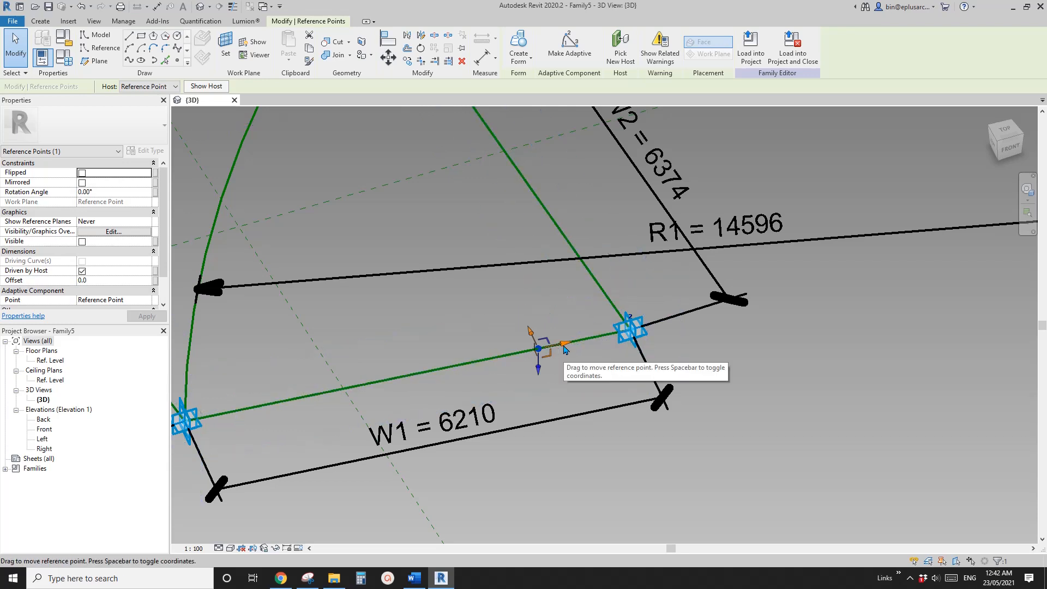
pyautogui.moveTo(565, 348); pyautogui.dragTo(596, 342)
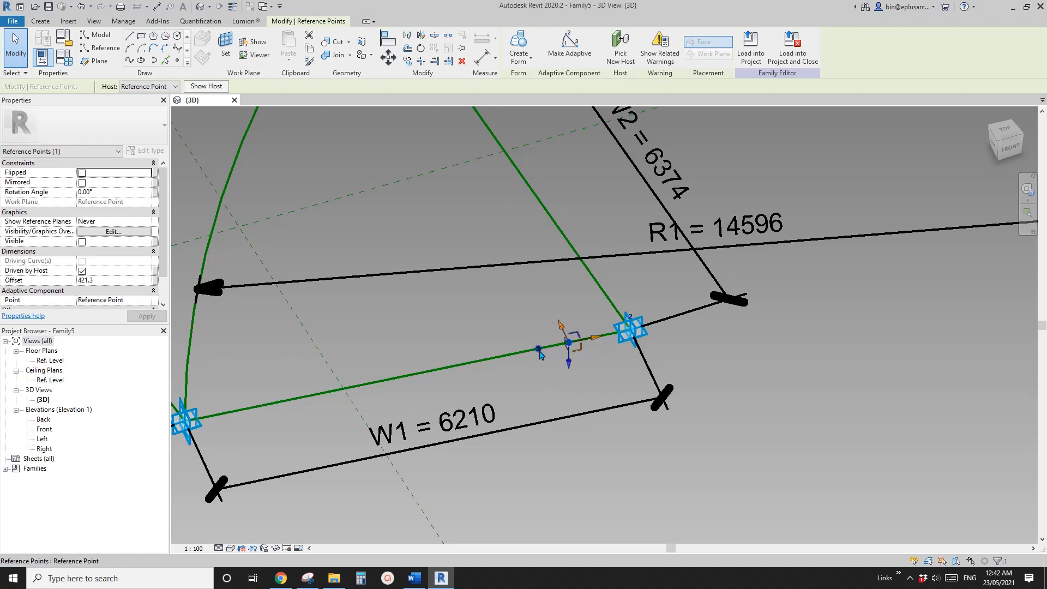
# Flip the line-hosted reference point and set its normalized curve parameter to 1, at adaptive point 2.
pyautogui.click(539, 351)
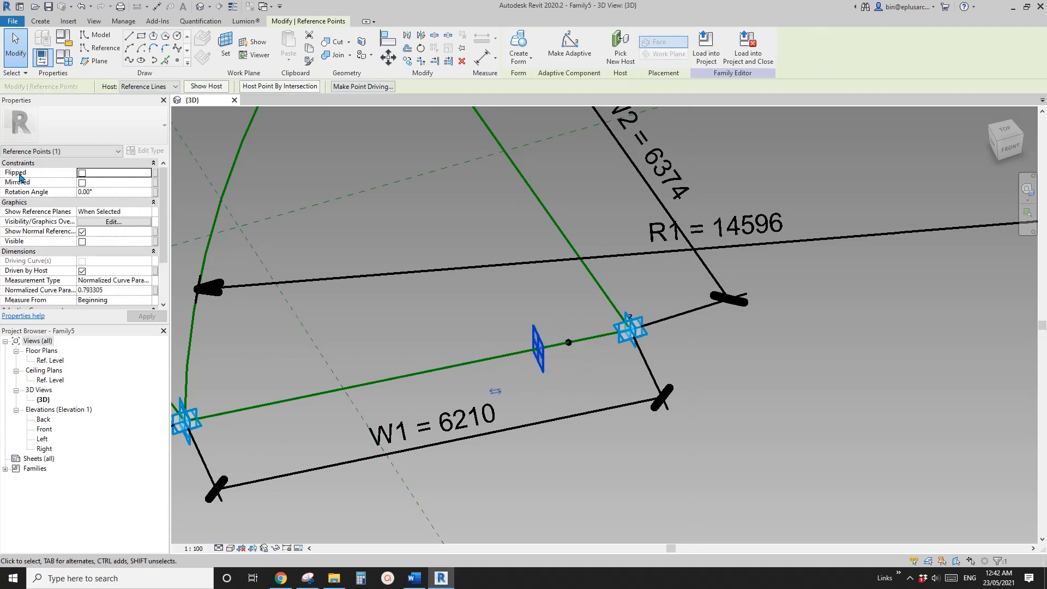
pyautogui.click(82, 173)
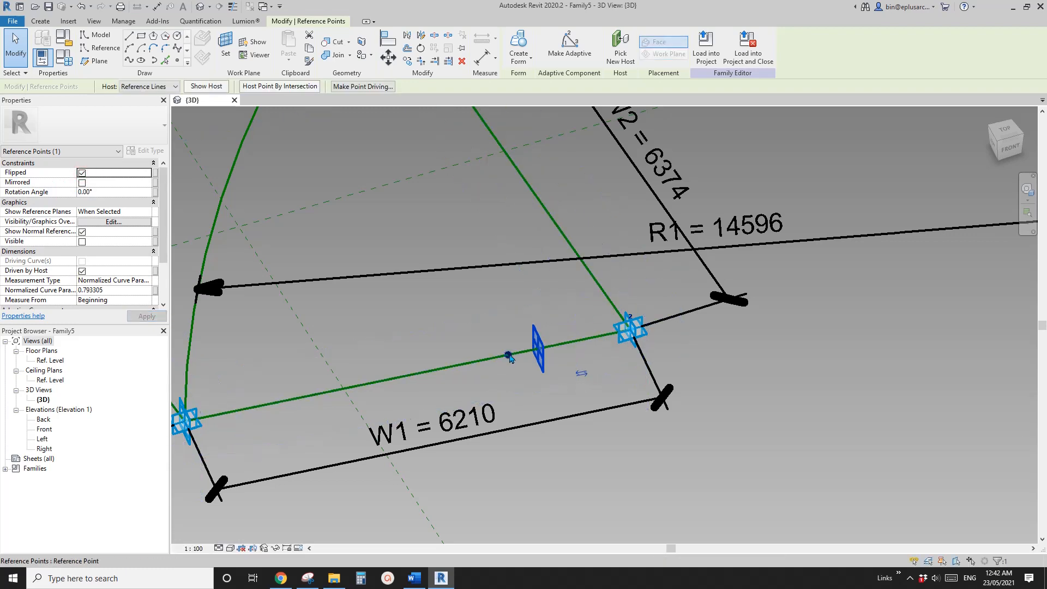
pyautogui.scroll(-1, 503, 325)
pyautogui.moveTo(505, 325); pyautogui.dragTo(502, 288, button='middle')
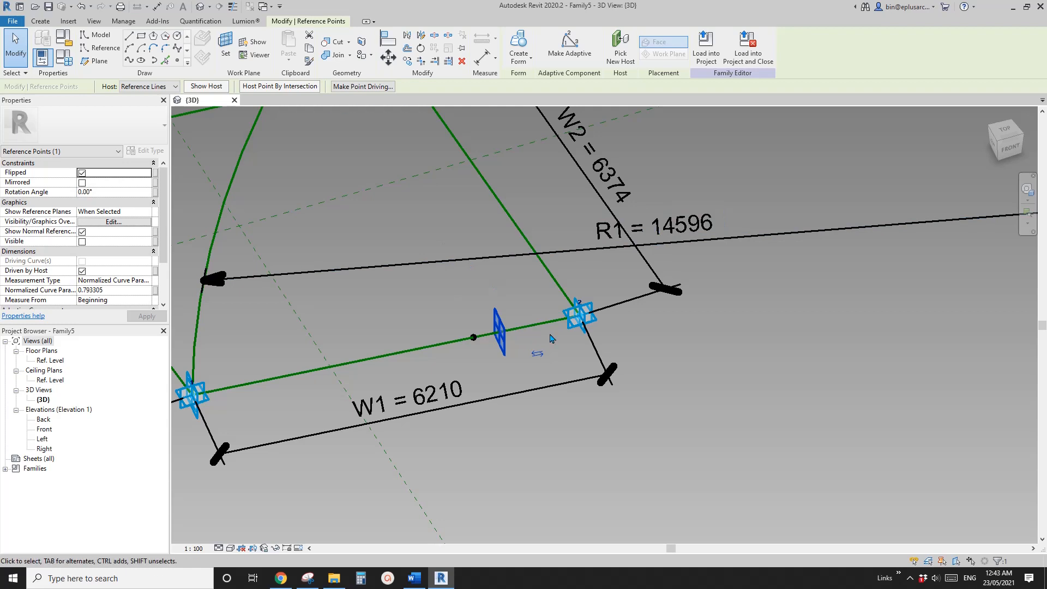
pyautogui.click(111, 290)
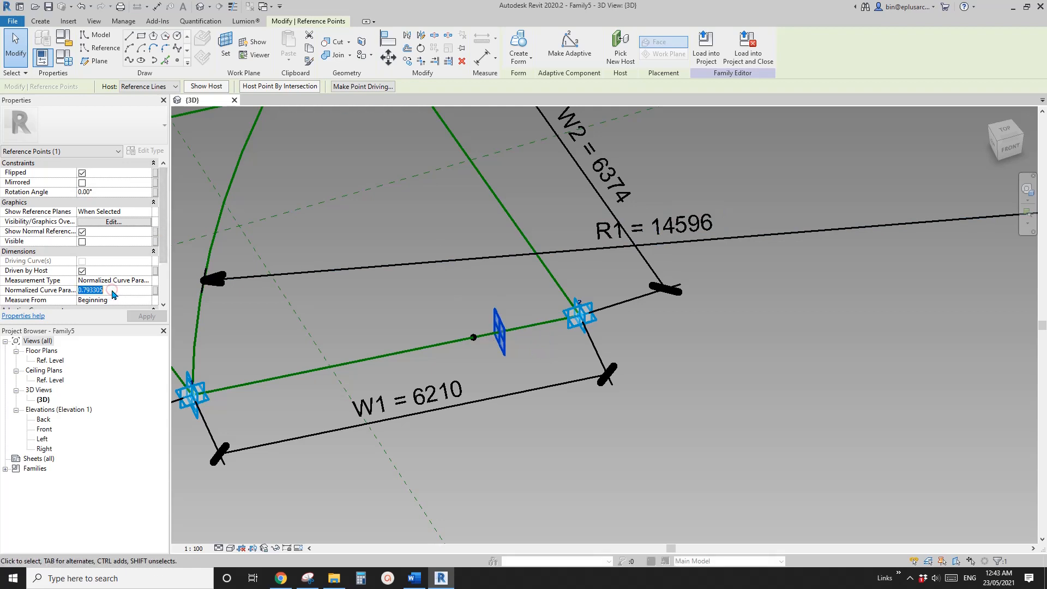
pyautogui.write('1')
pyautogui.press('Return')
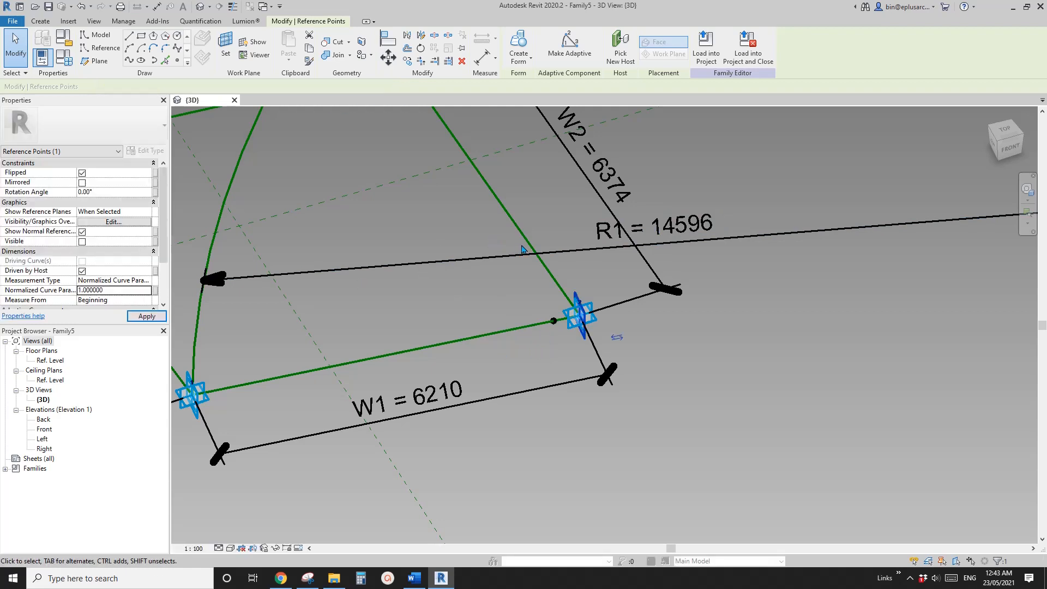
pyautogui.press('Escape')
# Associate the second reference point's offset with the R1 family parameter.
pyautogui.click(554, 323)
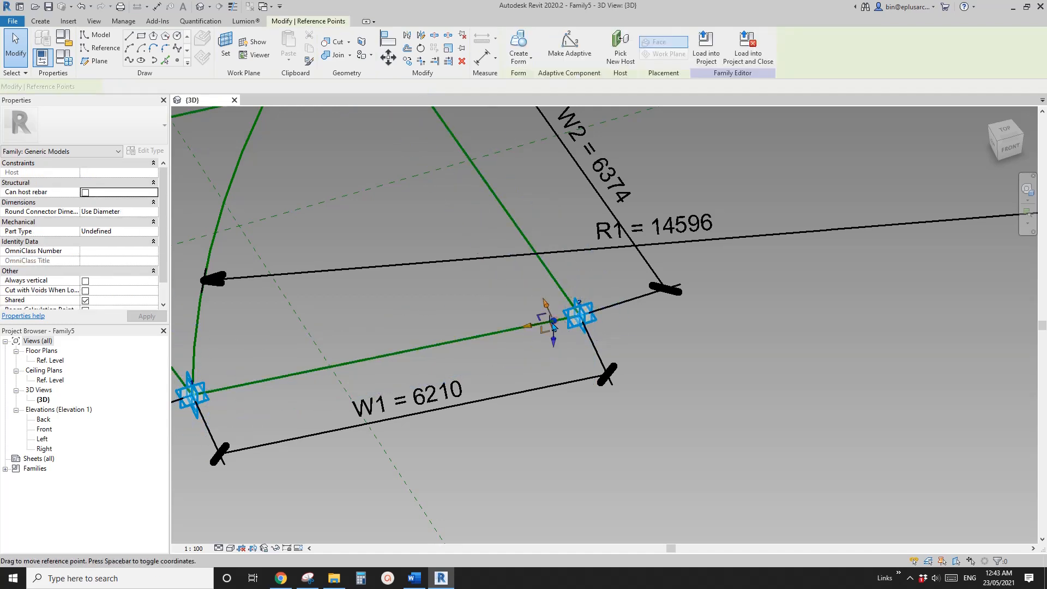
pyautogui.click(154, 280)
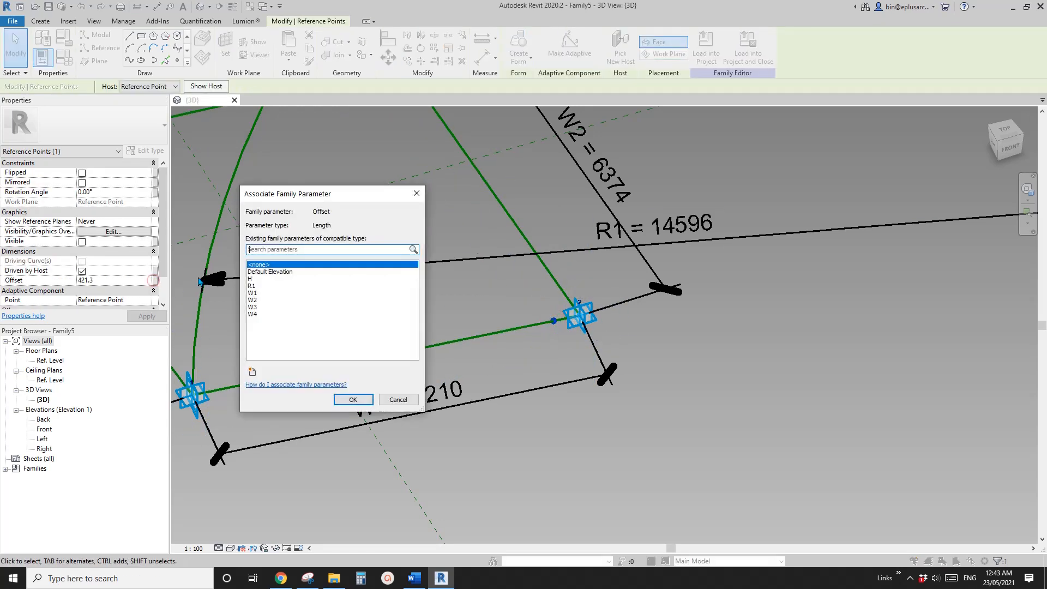
pyautogui.click(249, 286)
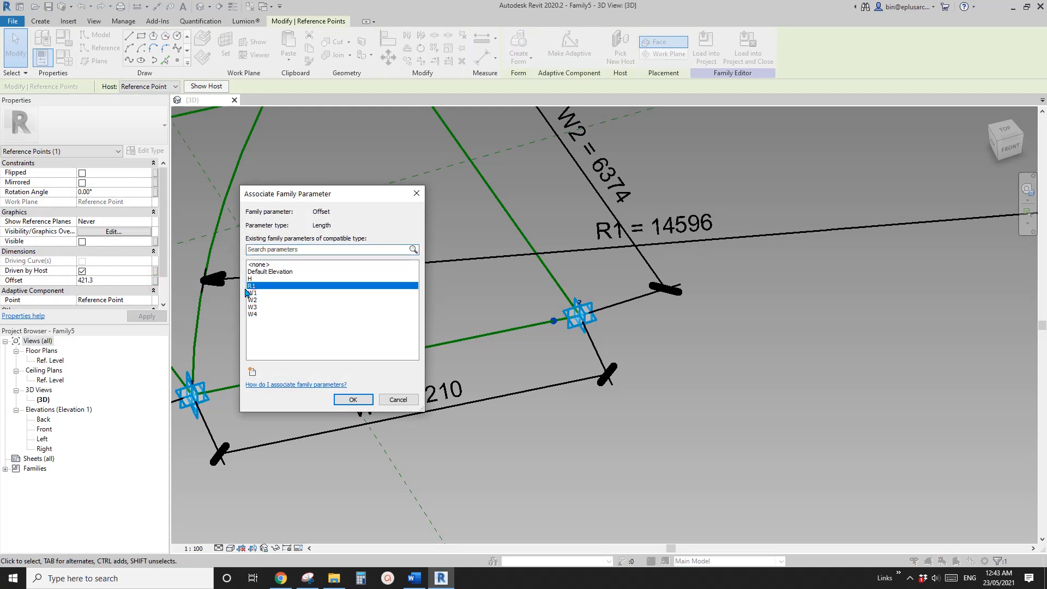
pyautogui.click(353, 399)
# Start a center-ends reference arc and set the plane of the reference point offset by R1 as its work plane.
pyautogui.scroll(-5, 476, 366)
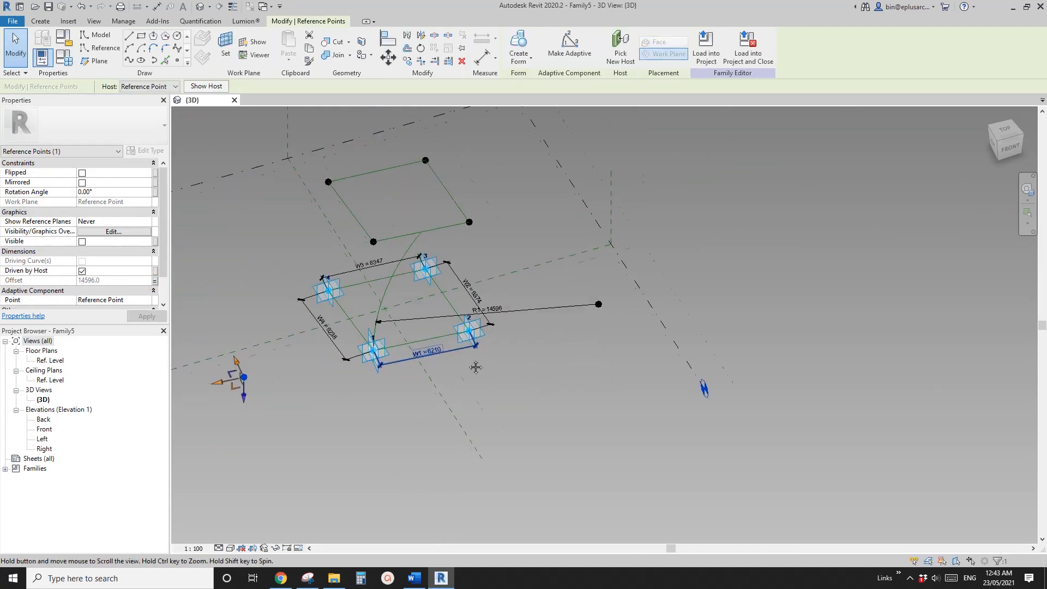
pyautogui.moveTo(475, 367); pyautogui.dragTo(634, 350, button='middle')
pyautogui.scroll(2, 402, 369)
pyautogui.moveTo(402, 369); pyautogui.dragTo(358, 376, button='middle')
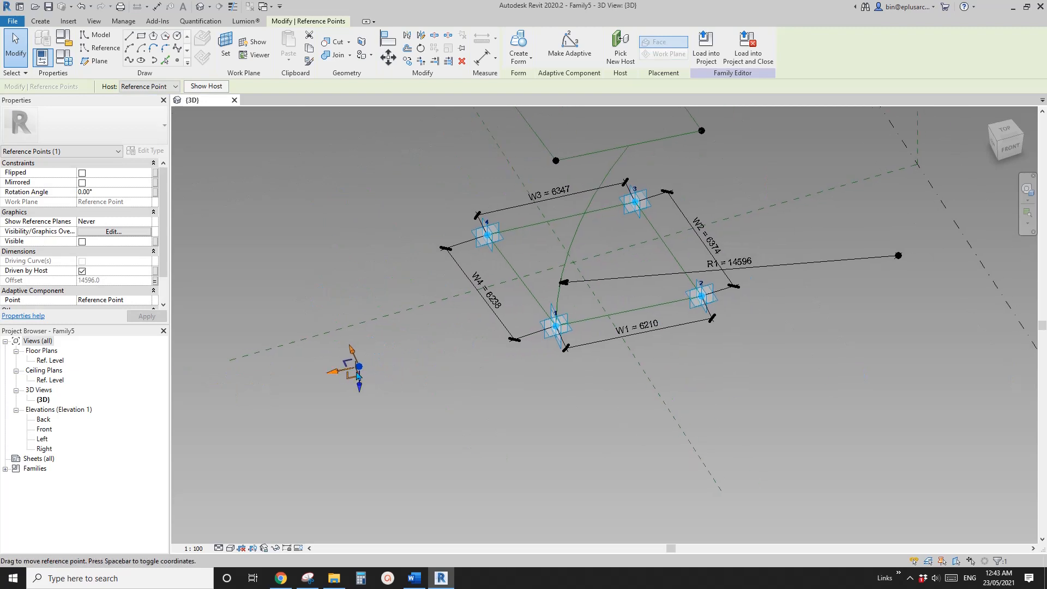
pyautogui.click(100, 48)
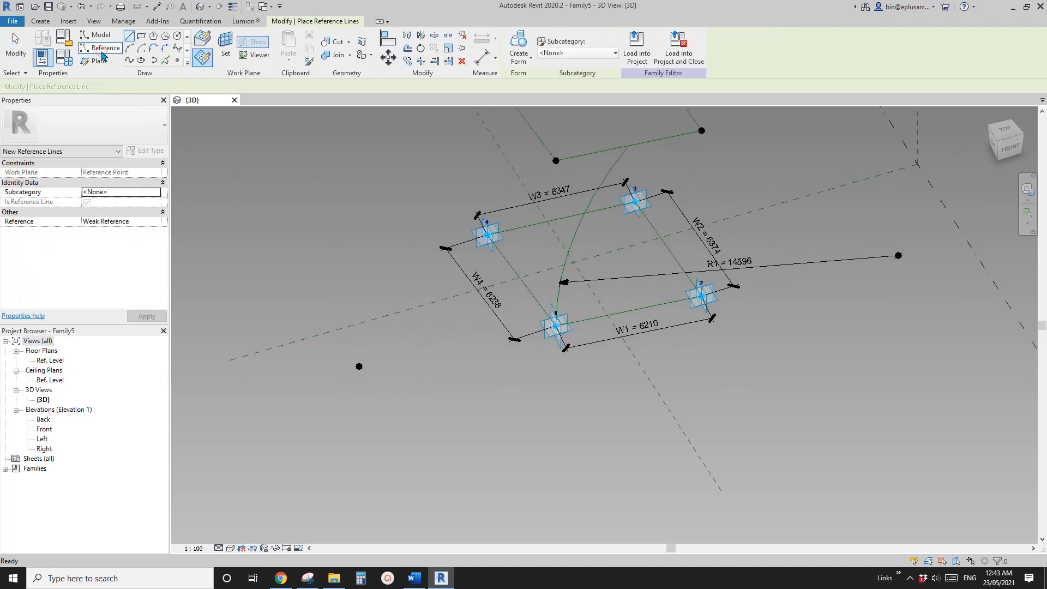
pyautogui.click(141, 50)
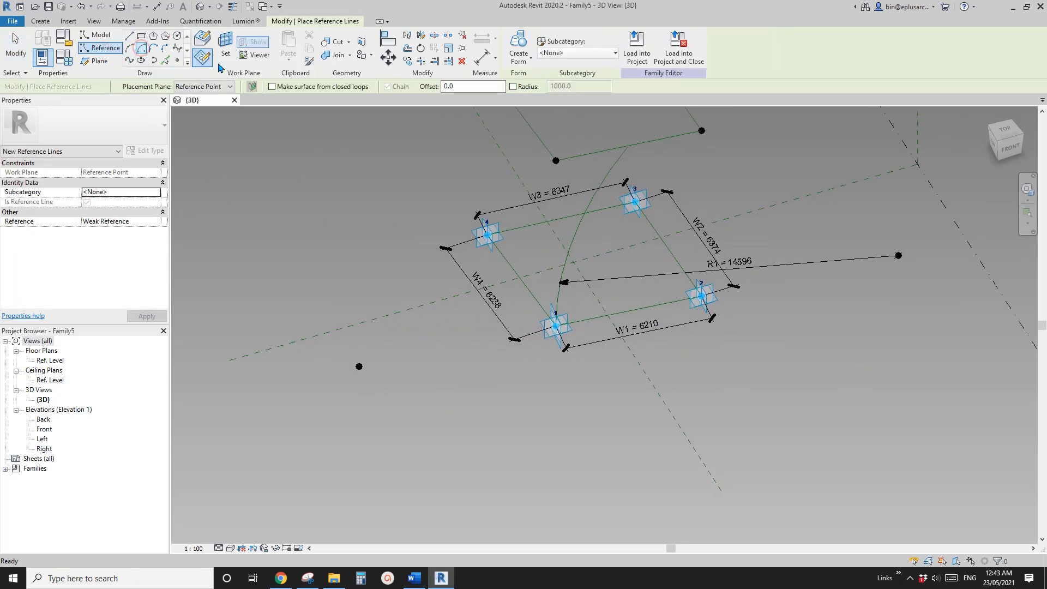
pyautogui.click(222, 48)
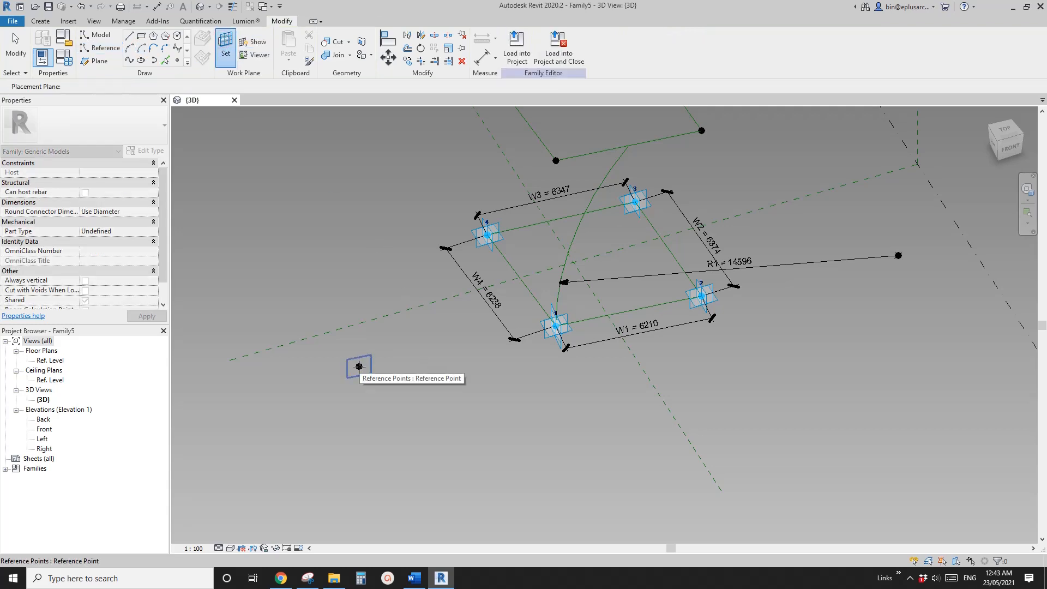
pyautogui.click(359, 365)
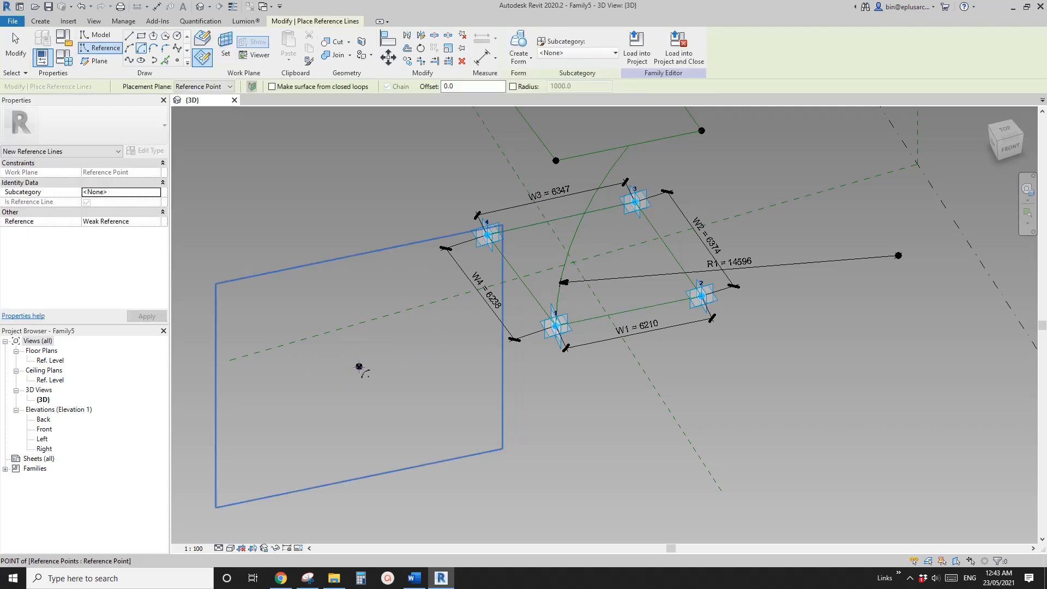
# Try to draw a reference arc centred on the R1-offset point, from adaptive point 2 to the top end of the first arc.
pyautogui.scroll(2, 681, 299)
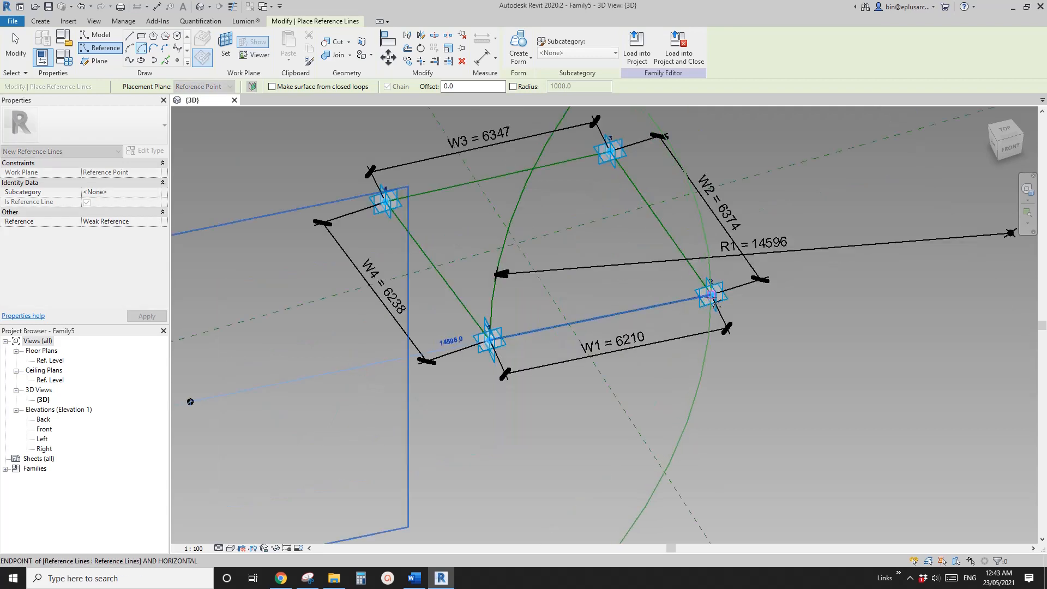
pyautogui.click(711, 295)
pyautogui.moveTo(583, 219); pyautogui.dragTo(551, 391, button='middle')
pyautogui.scroll(3, 544, 248)
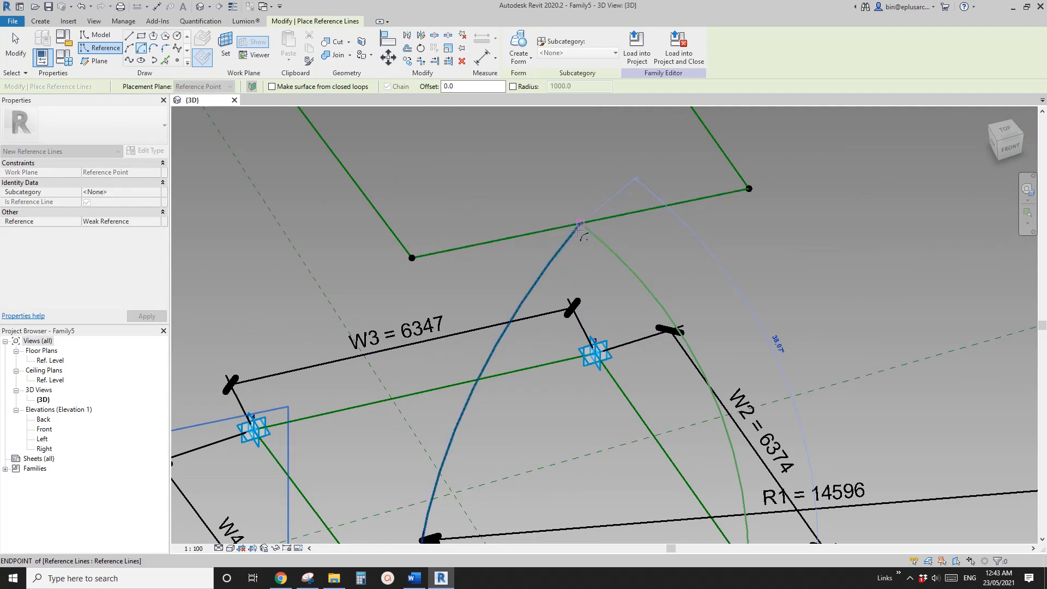
pyautogui.click(577, 231)
pyautogui.scroll(2, 577, 232)
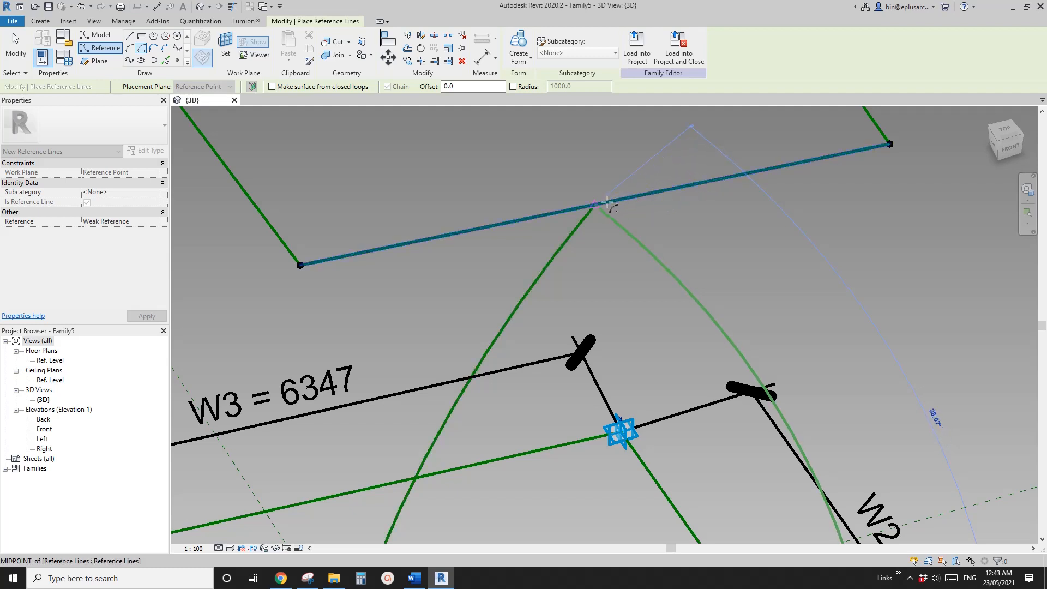
pyautogui.press('Escape')
# Delete the misplaced reference arc that curves downward from adaptive point 2.
pyautogui.scroll(-5, 621, 260)
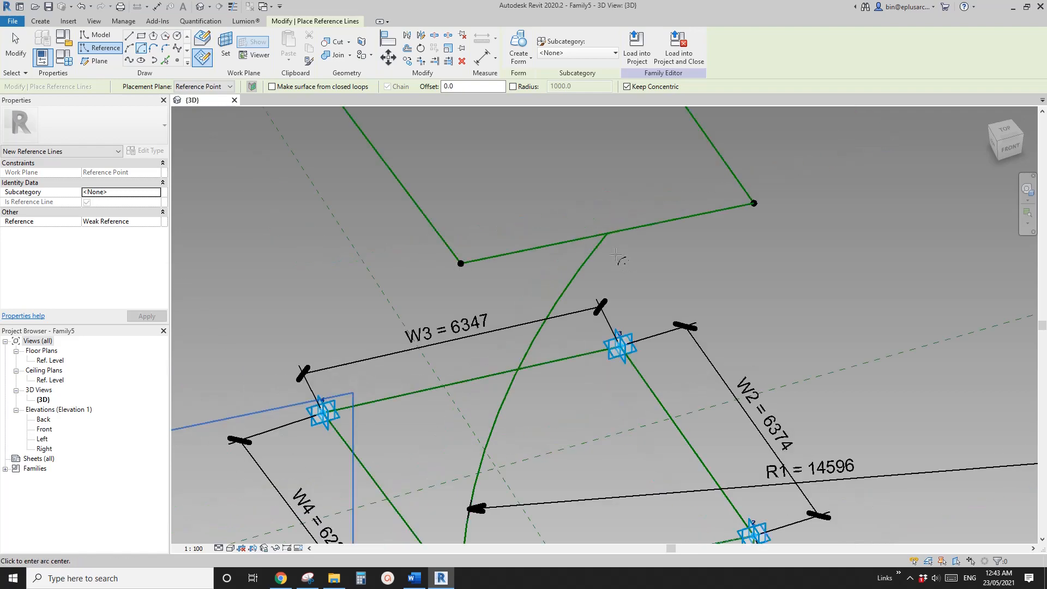
pyautogui.moveTo(643, 266); pyautogui.dragTo(614, 271, button='middle')
pyautogui.scroll(-3, 594, 229)
pyautogui.moveTo(579, 191)
pyautogui.mouseDown(button='middle')
pyautogui.moveTo(592, 238)
pyautogui.moveTo(580, 190)
pyautogui.mouseUp(button='middle')
pyautogui.press('Escape')
pyautogui.press('Escape')
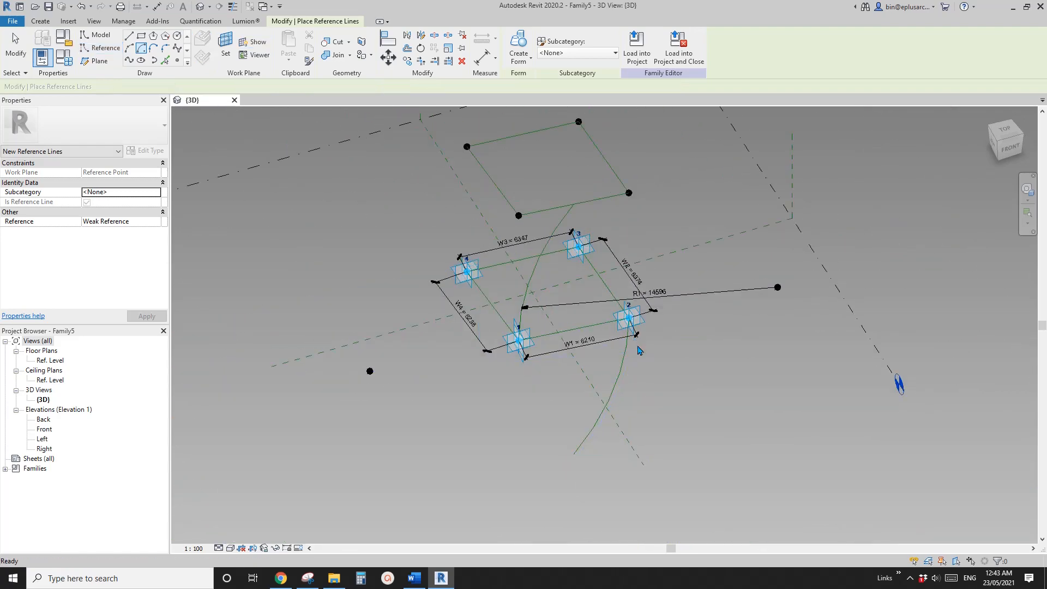
pyautogui.click(623, 360)
pyautogui.press('Delete')
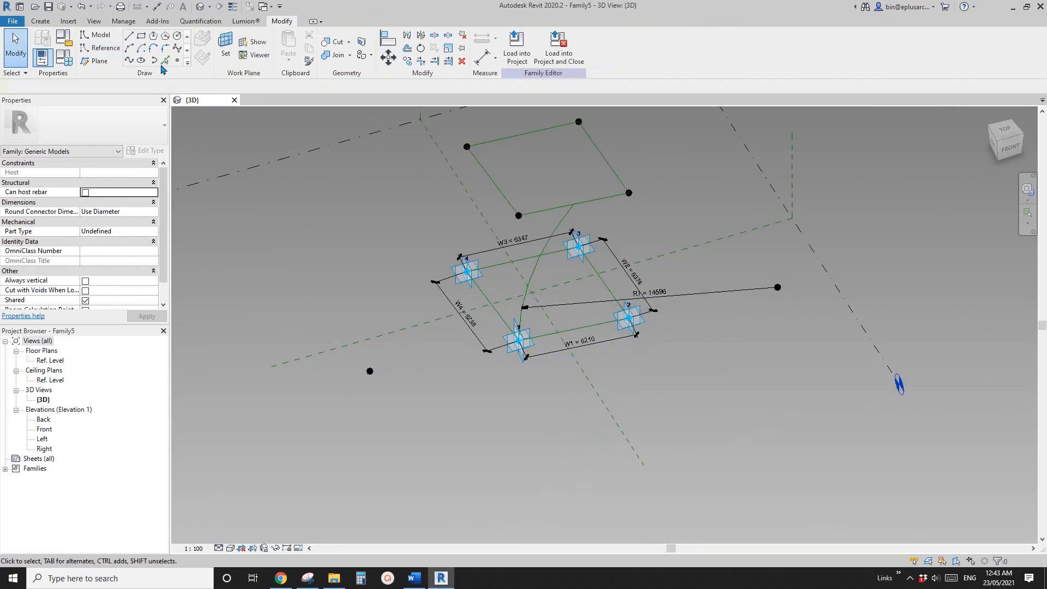
# On the R1-offset point's plane, draw a center-ends reference arc centred there, from adaptive point 2 to the midpoint of the upper line above W1.
pyautogui.click(104, 48)
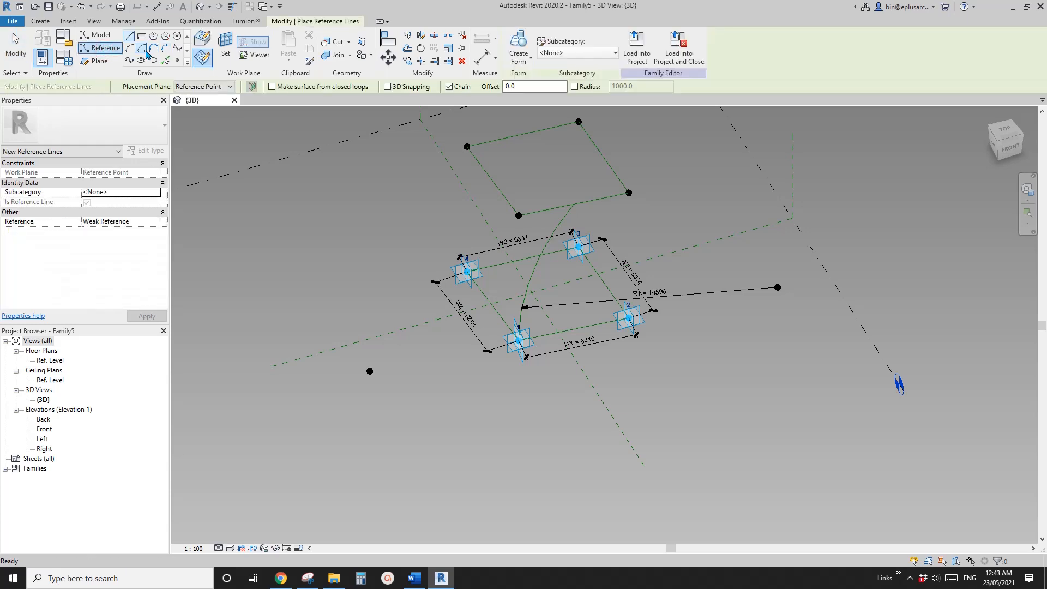
pyautogui.click(143, 50)
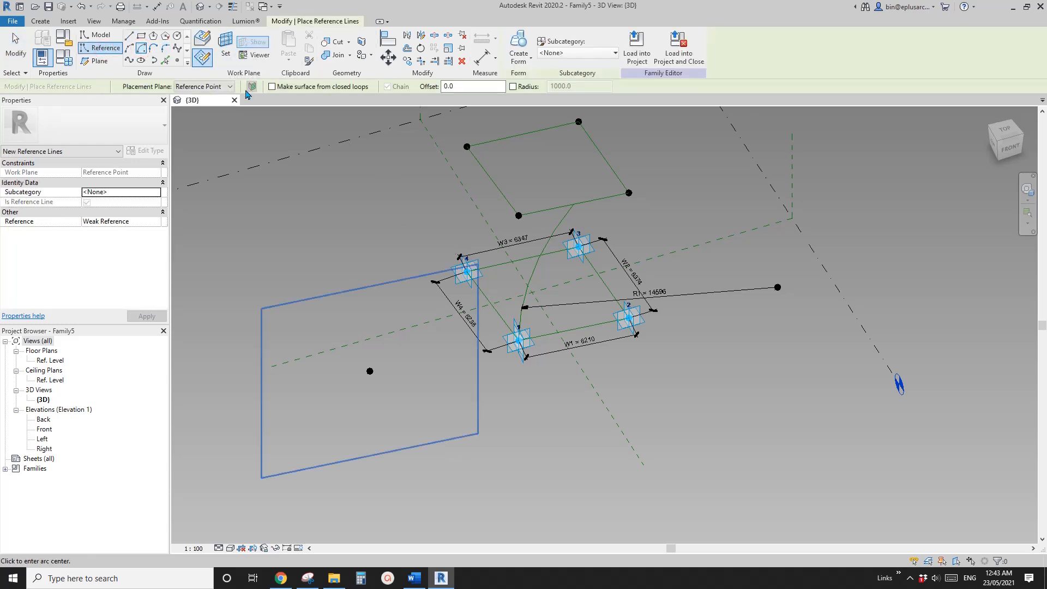
pyautogui.click(226, 52)
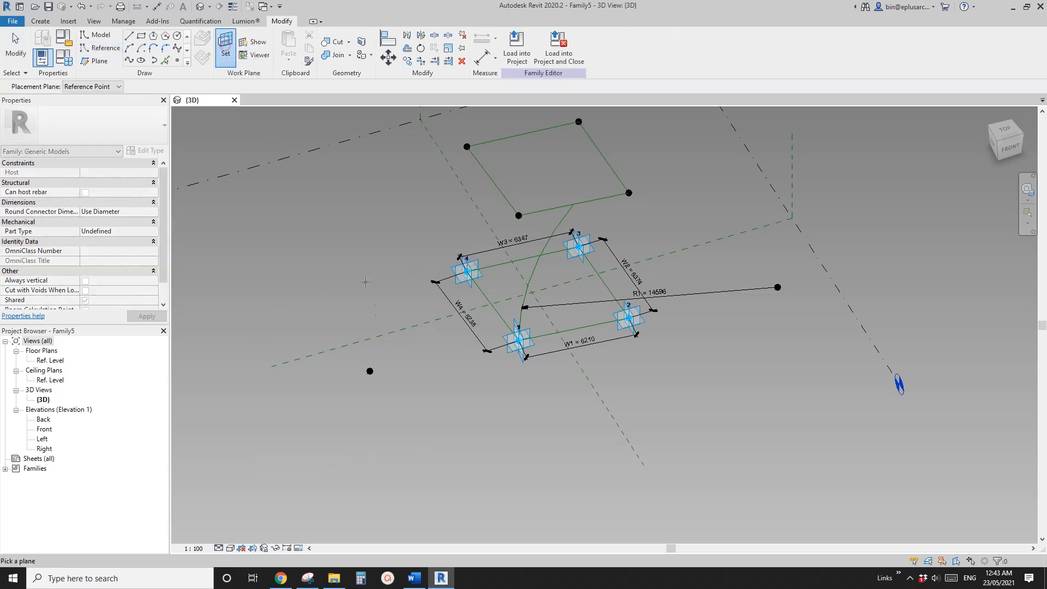
pyautogui.click(373, 371)
pyautogui.click(370, 371)
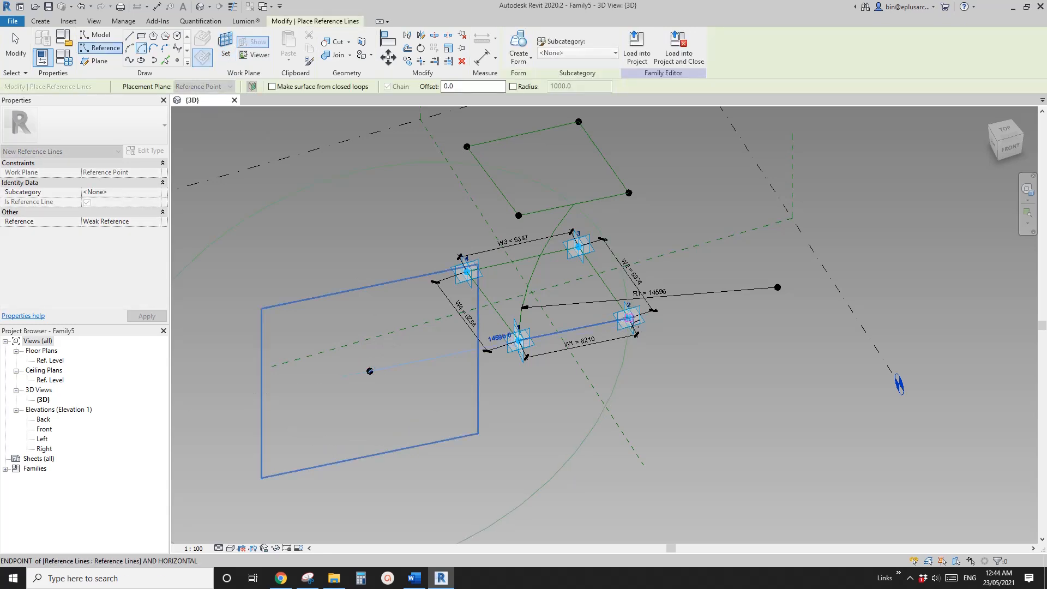
pyautogui.scroll(4, 628, 318)
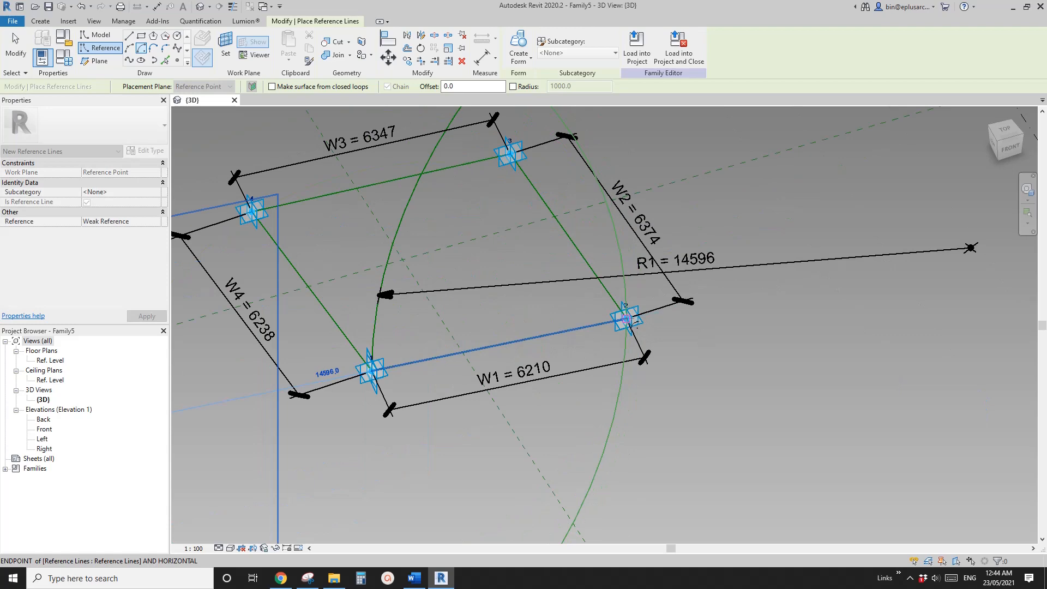
pyautogui.moveTo(510, 112); pyautogui.dragTo(520, 269, button='middle')
pyautogui.scroll(1, 520, 269)
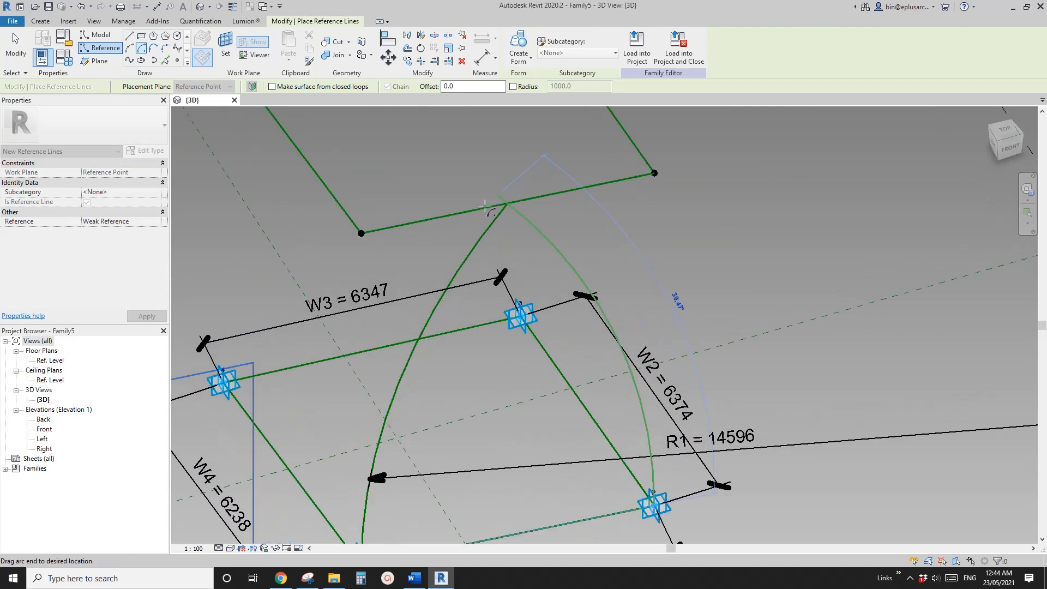
pyautogui.scroll(2, 507, 202)
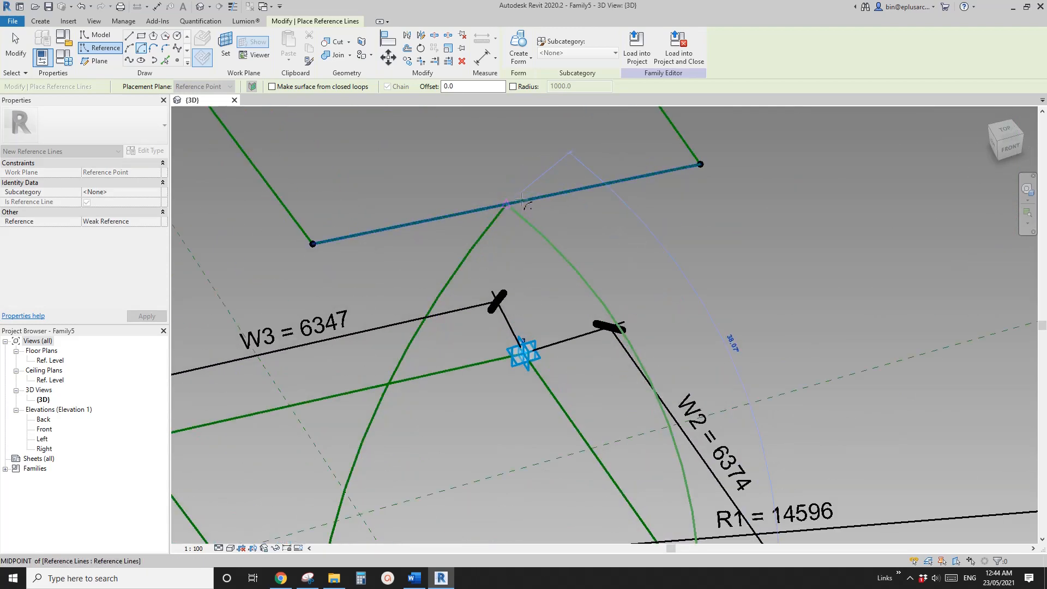
pyautogui.scroll(3, 509, 202)
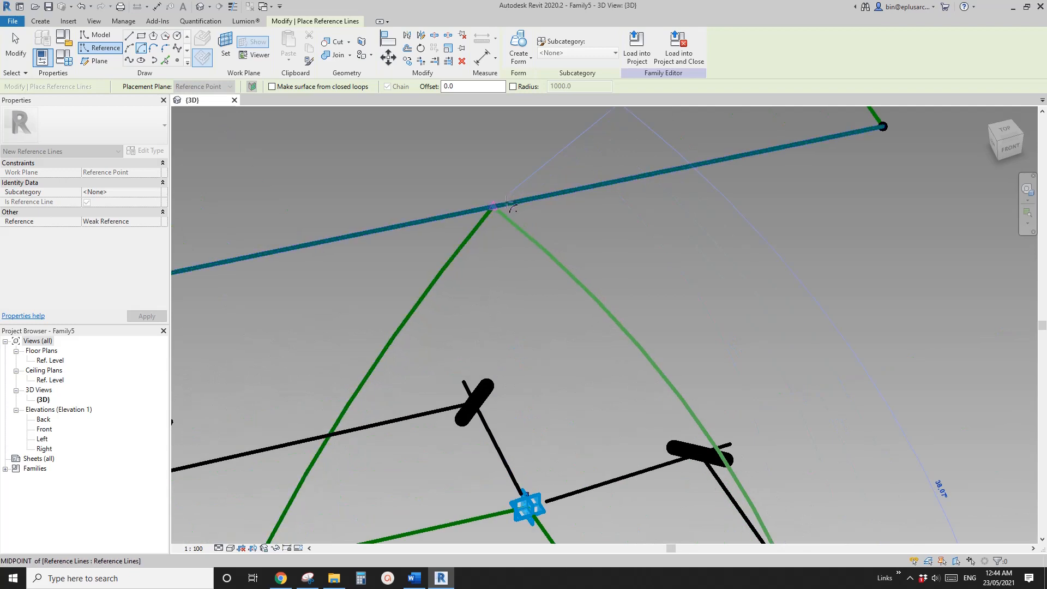
pyautogui.click(507, 203)
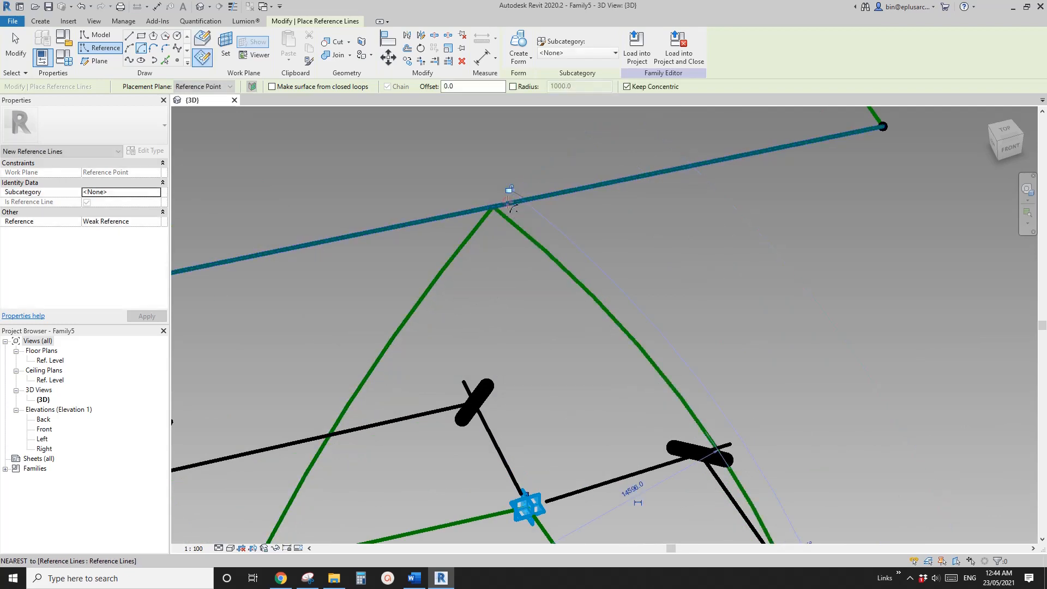
# Make the new arc's radius dimension permanent and label it with the R1 parameter.
pyautogui.scroll(-2, 510, 201)
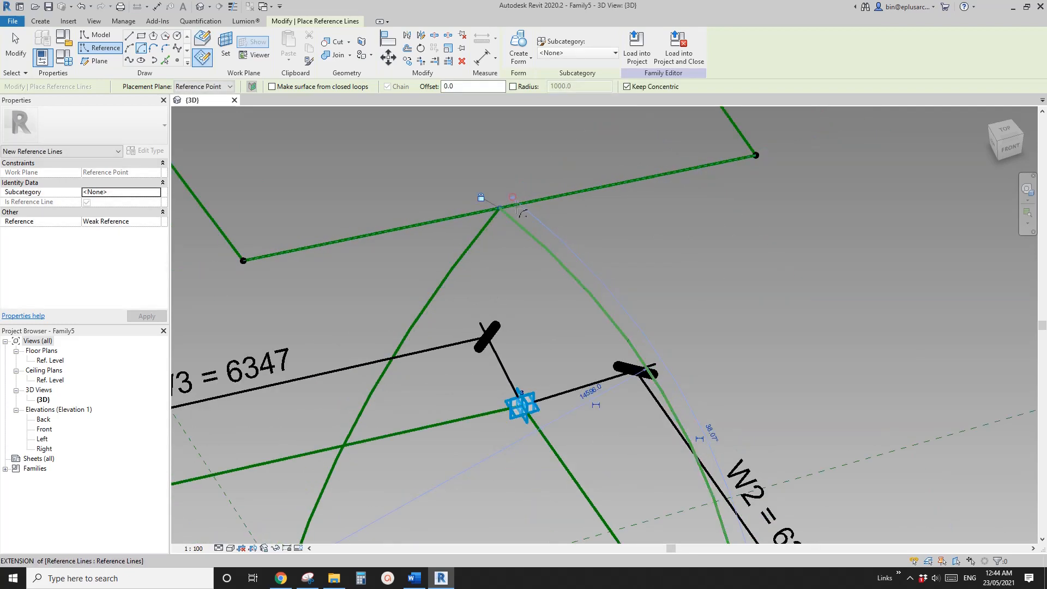
pyautogui.scroll(-3, 478, 283)
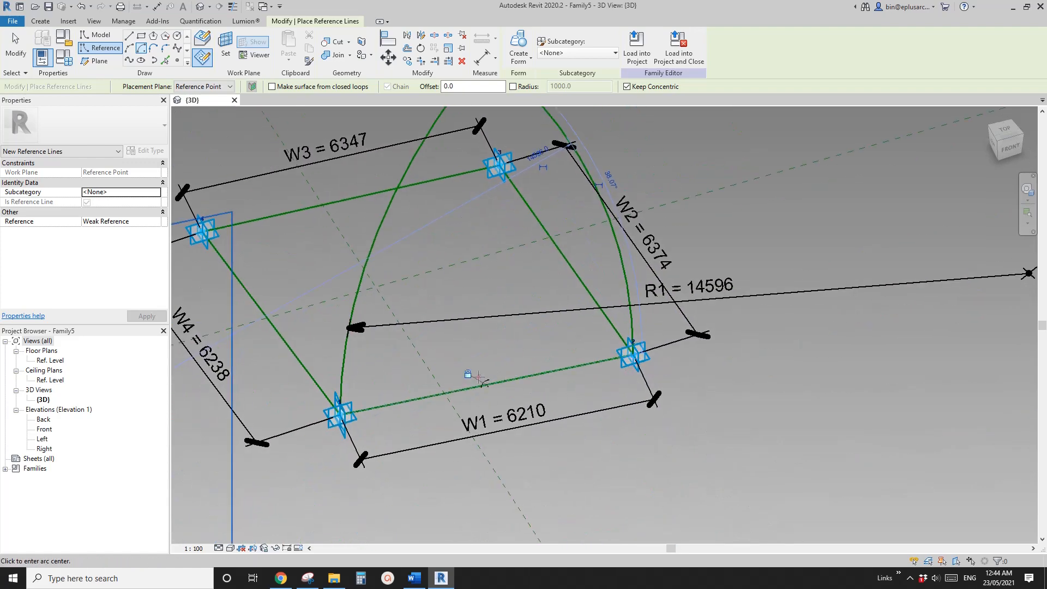
pyautogui.moveTo(493, 307); pyautogui.dragTo(559, 311, button='middle')
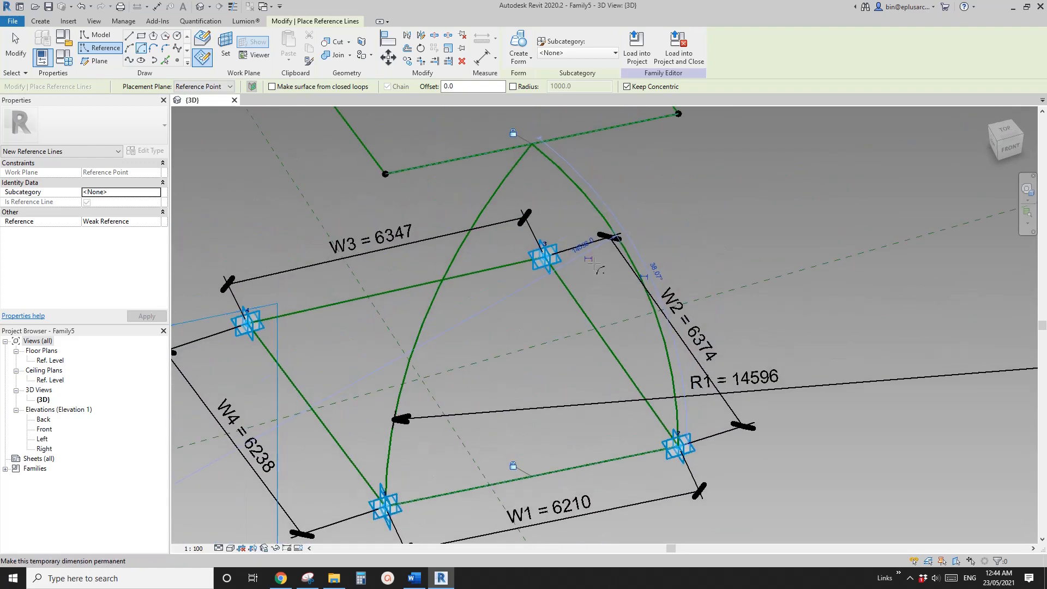
pyautogui.press('Escape')
pyautogui.press('Escape')
pyautogui.click(497, 303)
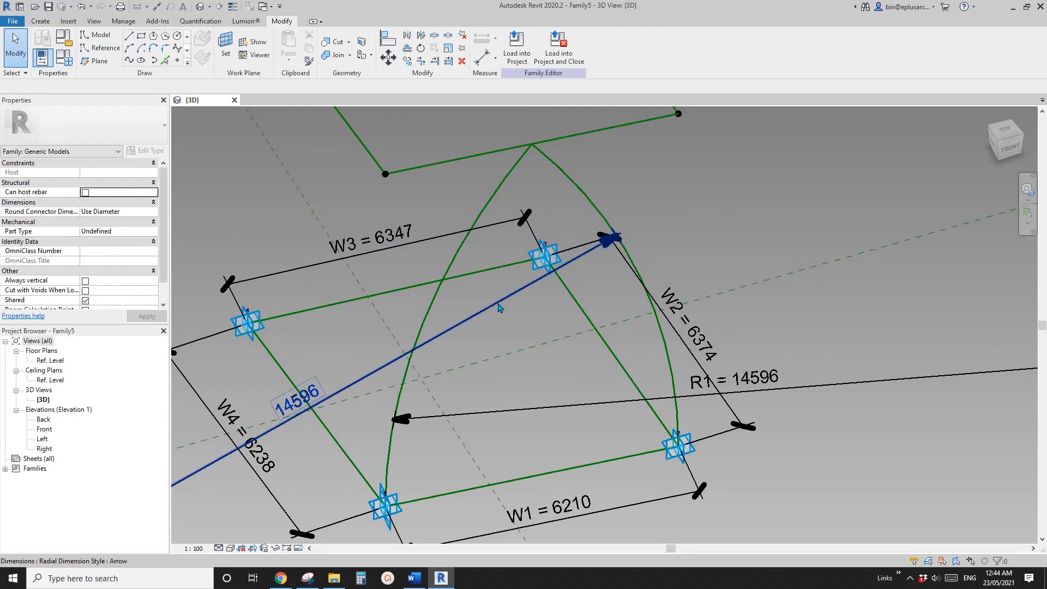
pyautogui.click(550, 46)
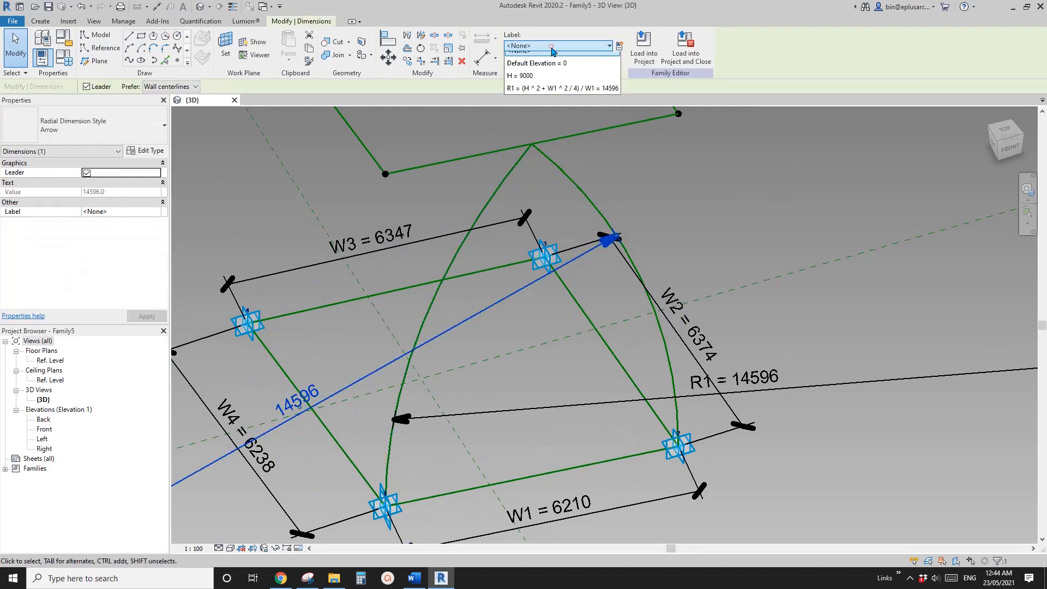
pyautogui.click(531, 111)
pyautogui.click(575, 230)
# Place two reference points on the reference line between adaptive points 2 and 3, one toward each end.
pyautogui.scroll(-5, 575, 232)
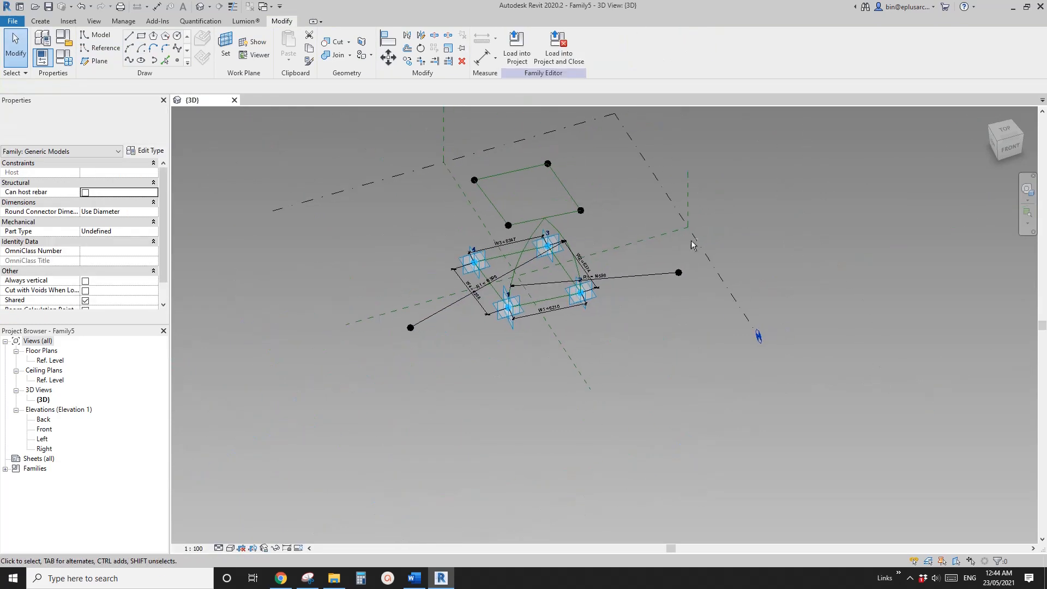
pyautogui.keyDown('shift'); pyautogui.moveTo(691, 243); pyautogui.dragTo(549, 177, button='middle'); pyautogui.keyUp('shift')
pyautogui.scroll(-1, 719, 204)
pyautogui.moveTo(719, 205); pyautogui.dragTo(493, 285, button='middle')
pyautogui.scroll(3, 500, 298)
pyautogui.moveTo(515, 289); pyautogui.dragTo(534, 304, button='middle')
pyautogui.scroll(1, 478, 346)
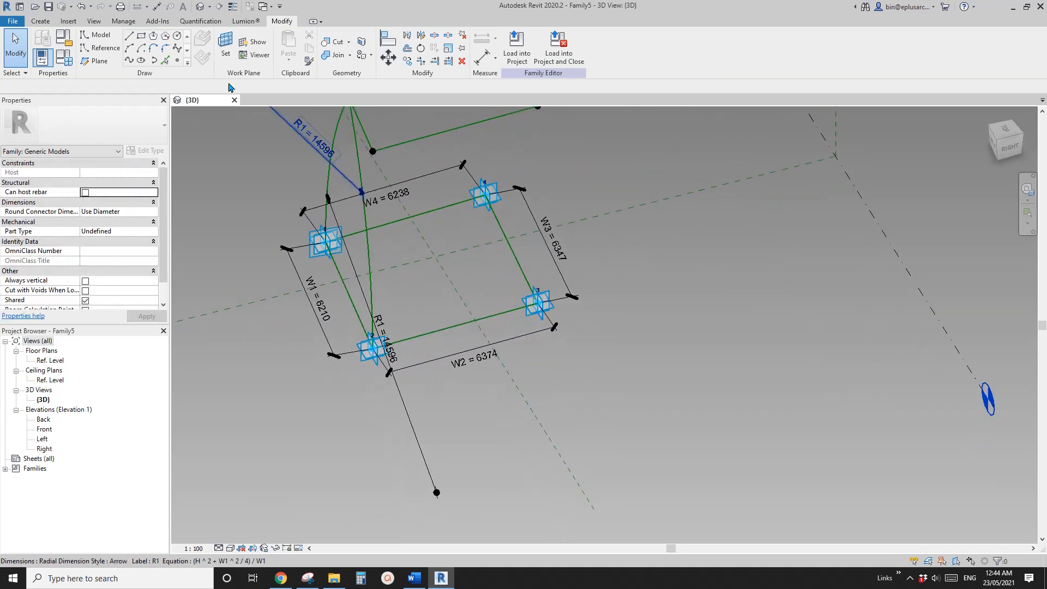
pyautogui.click(178, 62)
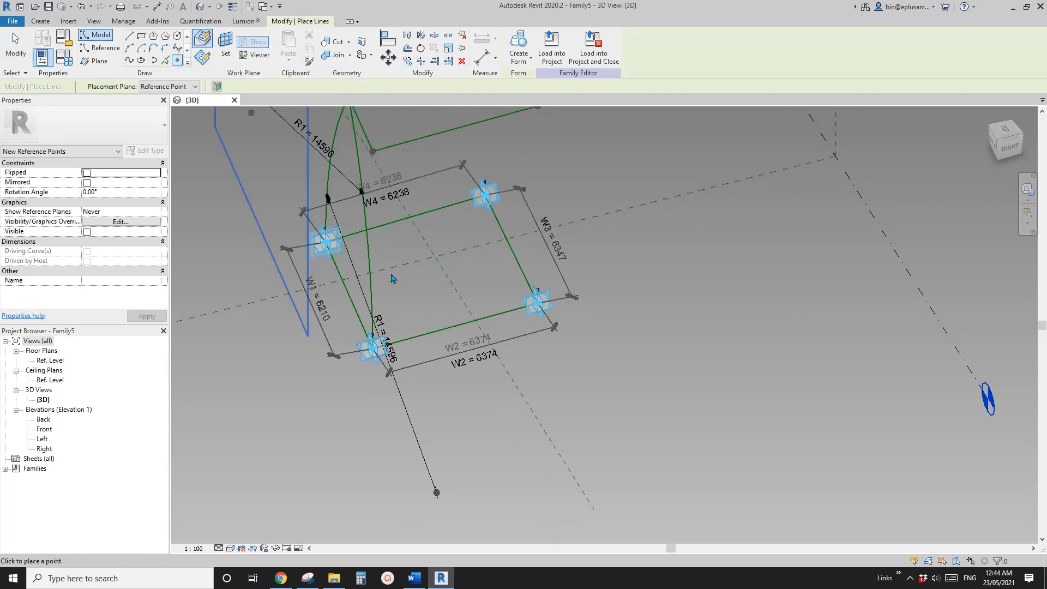
pyautogui.click(427, 334)
pyautogui.scroll(2, 430, 331)
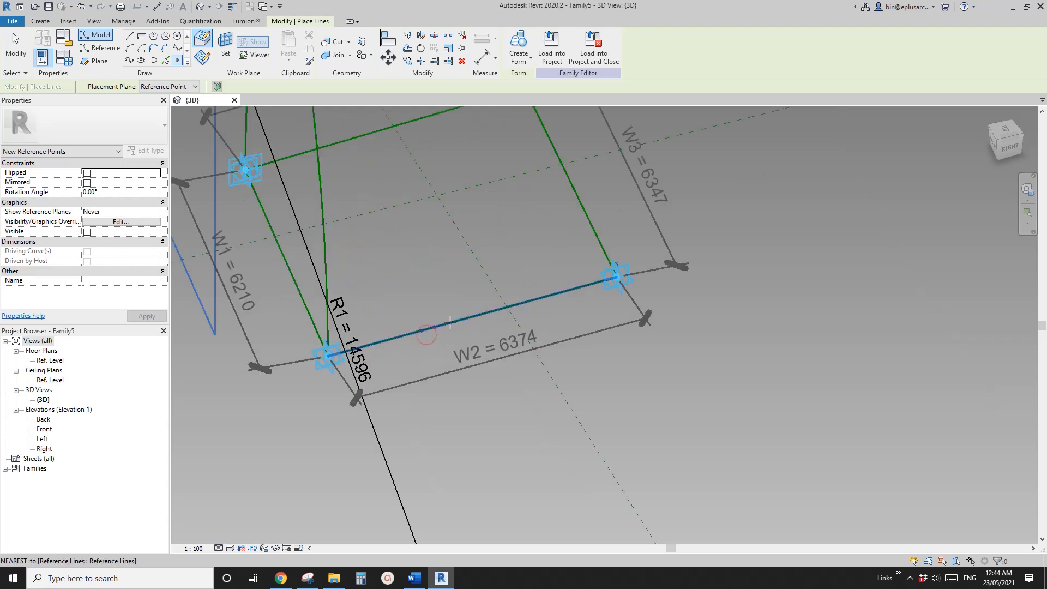
pyautogui.click(570, 289)
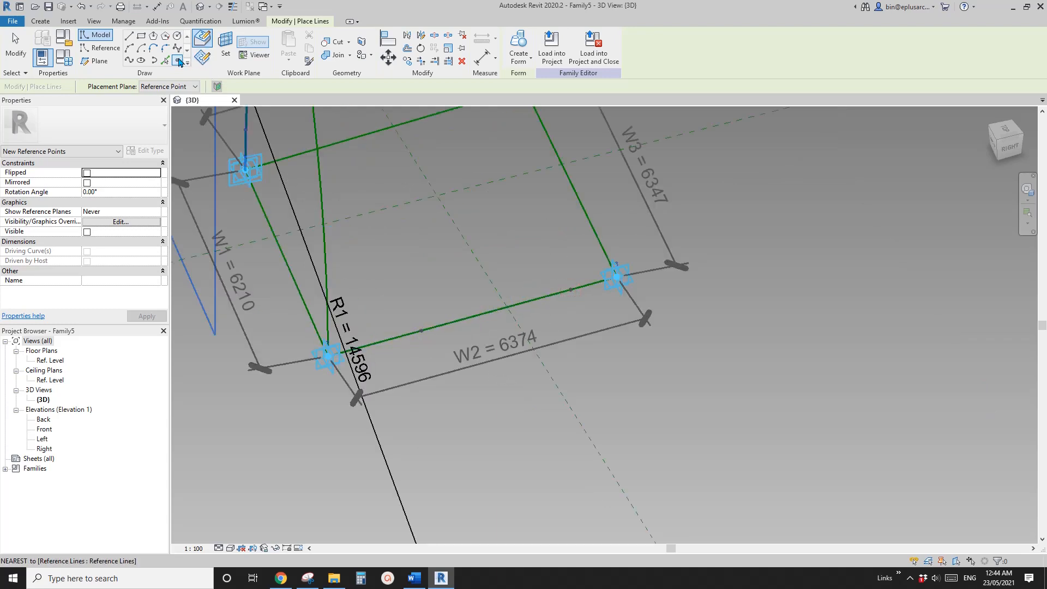
pyautogui.press('Escape')
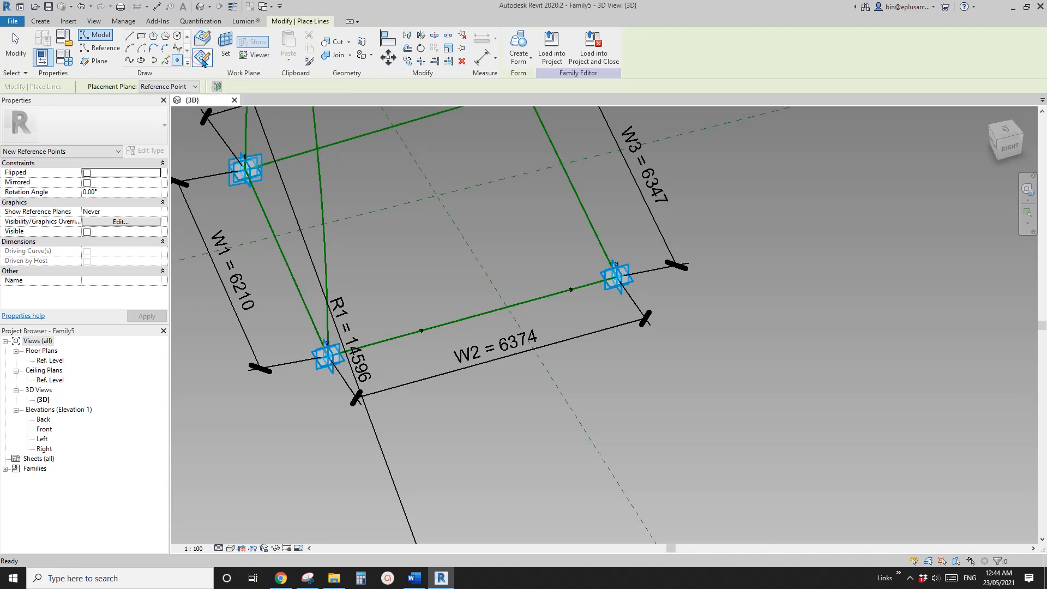
# Set the perpendicular plane of the line-hosted point nearer adaptive point 2 as the work plane and place a reference point on it.
pyautogui.click(224, 47)
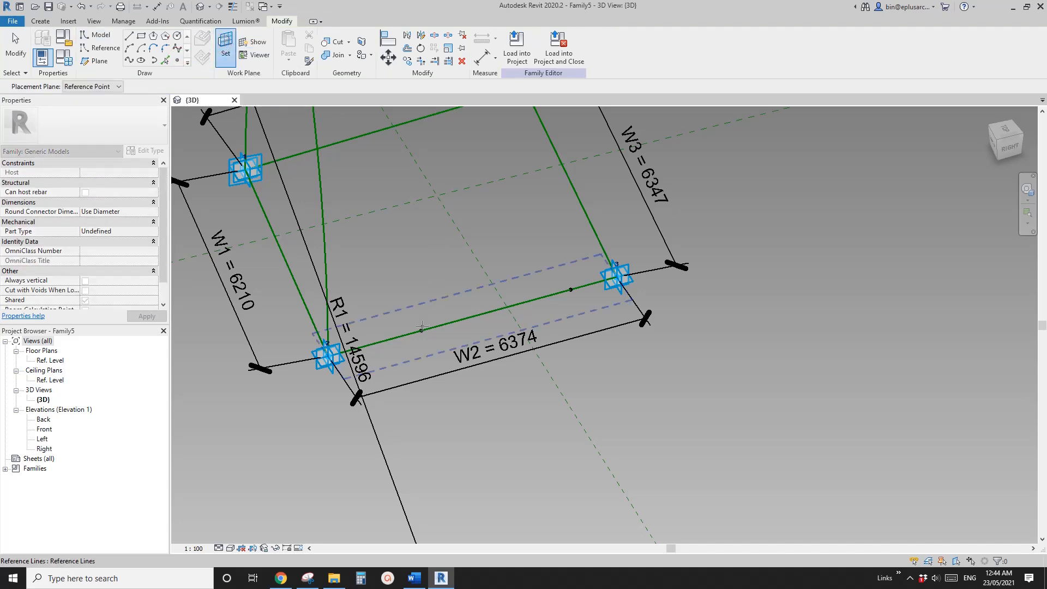
pyautogui.click(421, 329)
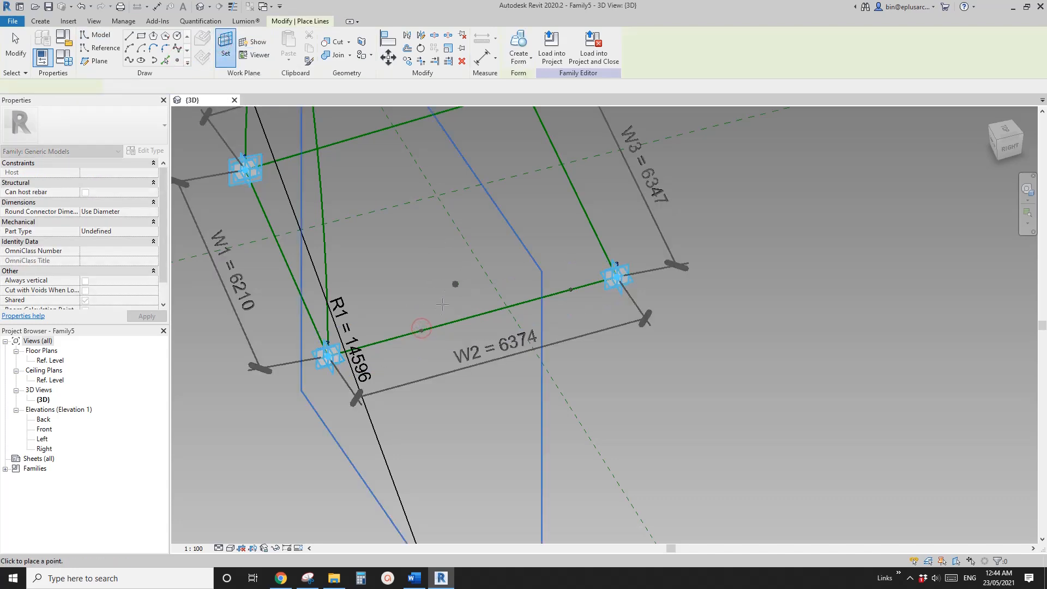
pyautogui.click(422, 330)
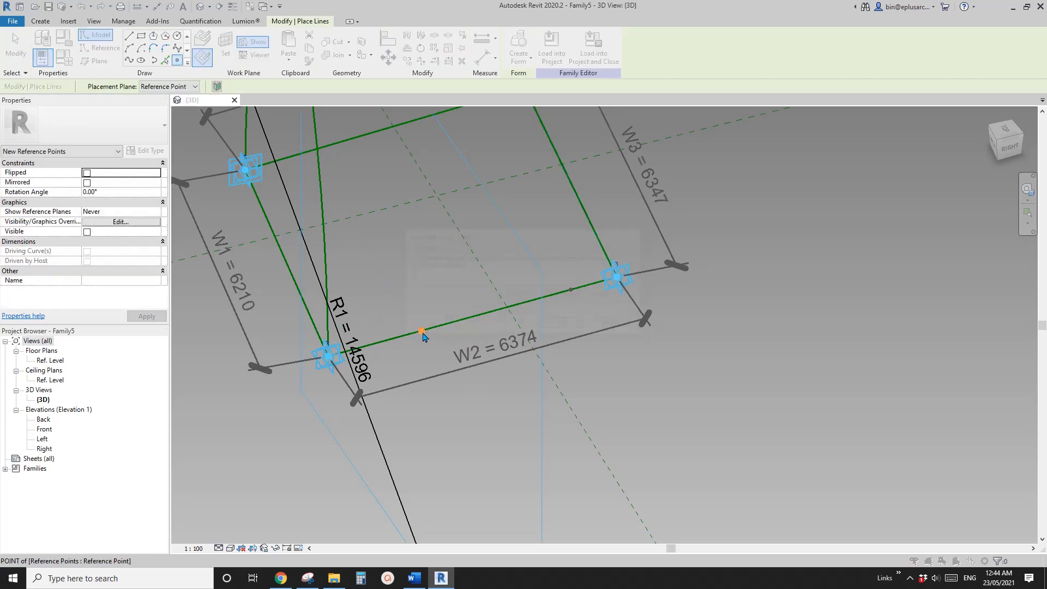
# Set the perpendicular plane of the line-hosted point nearer adaptive point 3 as the work plane and place a reference point on it.
pyautogui.click(569, 325)
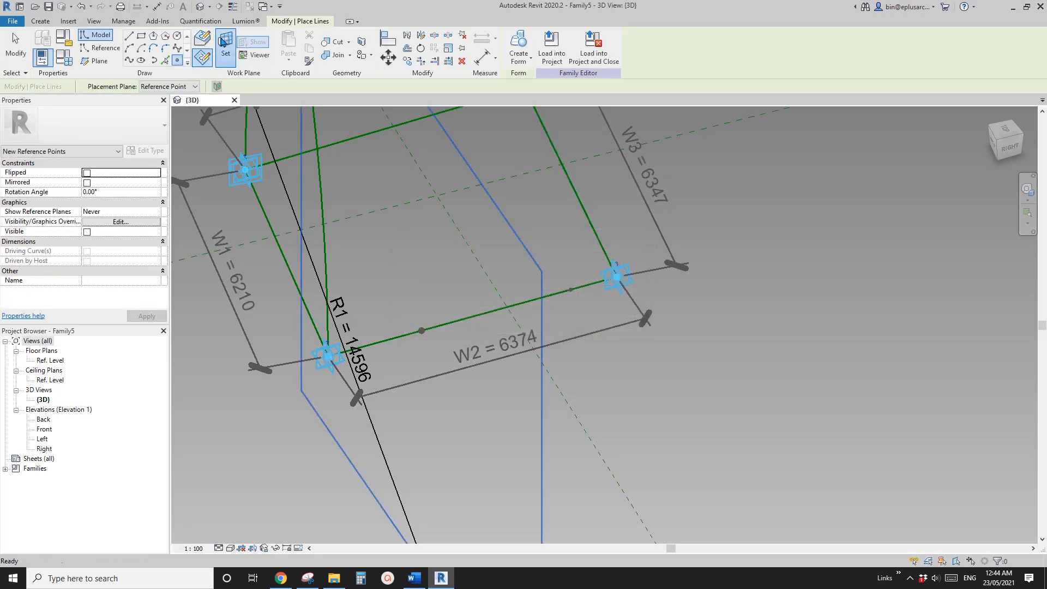
pyautogui.click(224, 42)
pyautogui.click(570, 288)
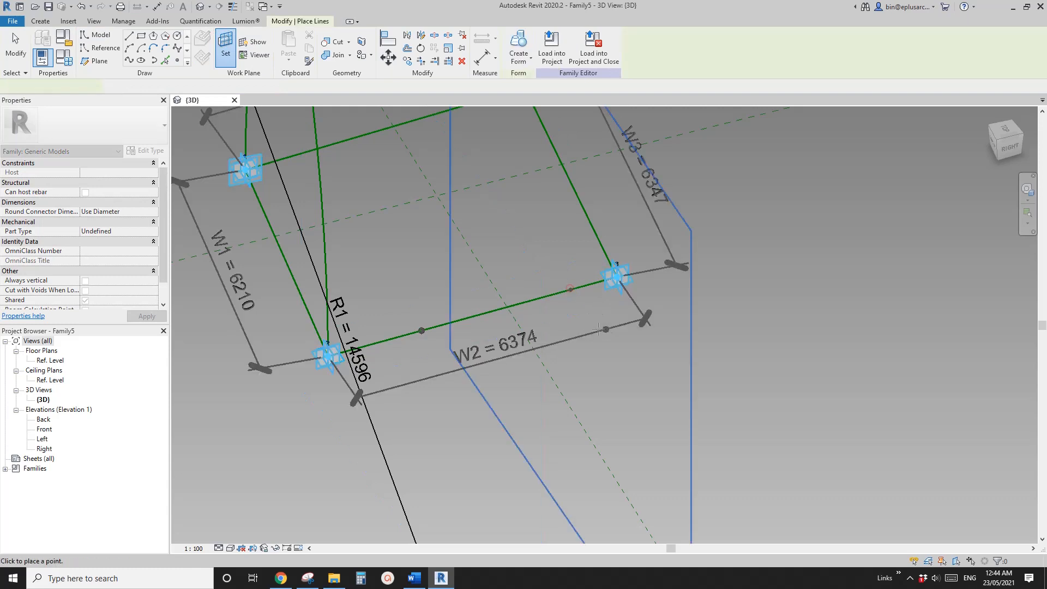
pyautogui.click(570, 291)
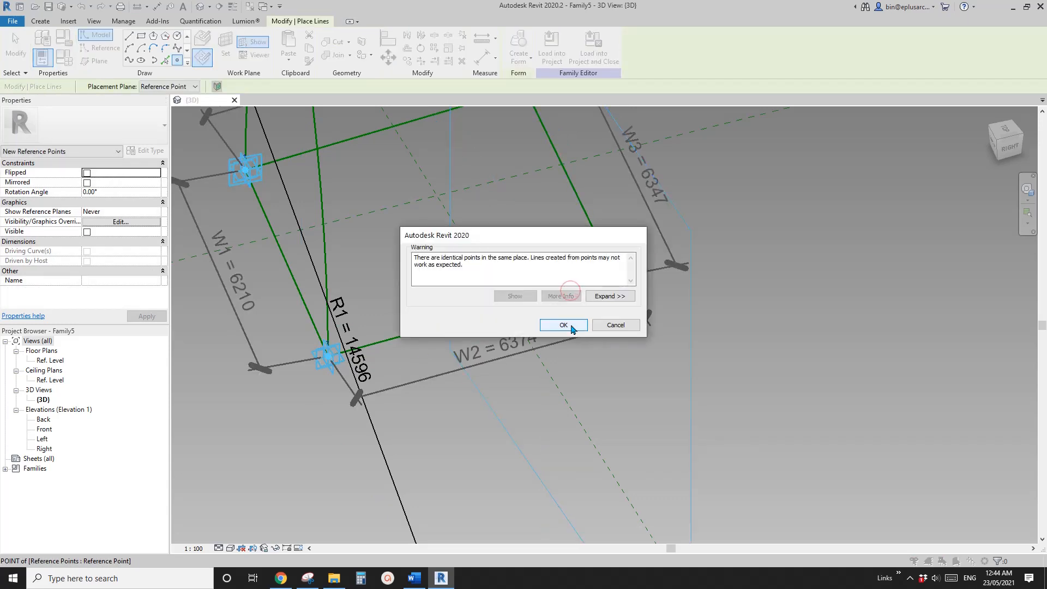
pyautogui.click(567, 327)
pyautogui.press('Escape')
pyautogui.press('Escape')
# Offset both plane-hosted points along the line, about 488 mm and 385 mm from their hosts, and flip the host point nearer adaptive point 3.
pyautogui.click(421, 331)
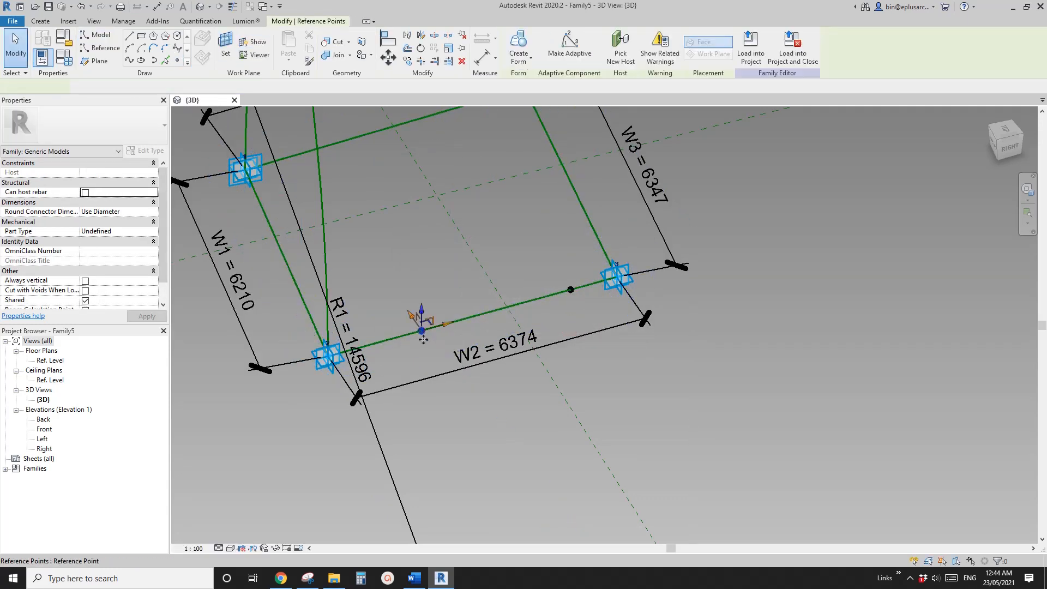
pyautogui.moveTo(448, 327); pyautogui.dragTo(470, 322)
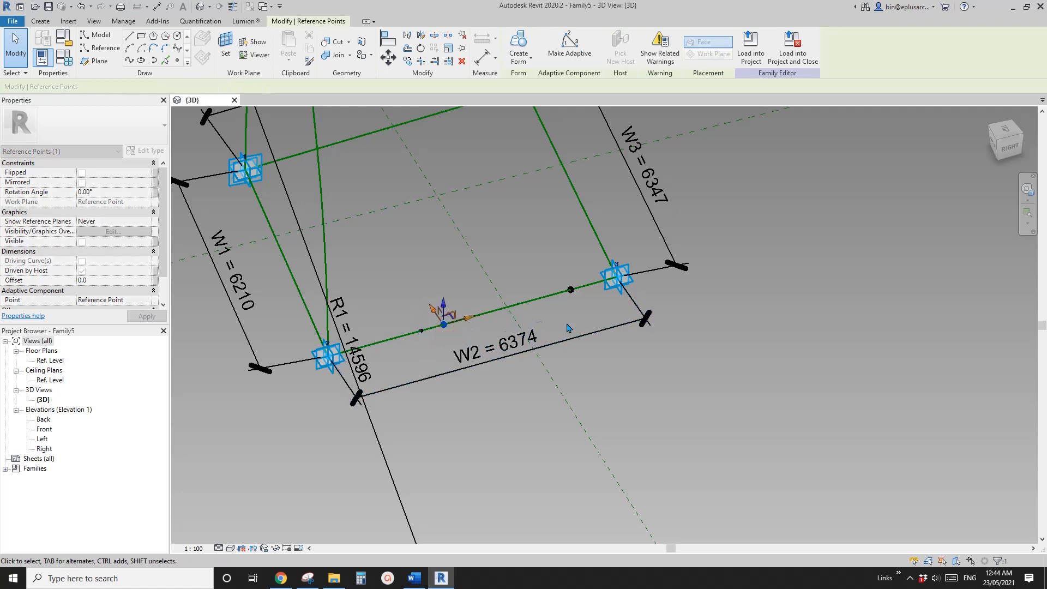
pyautogui.click(571, 292)
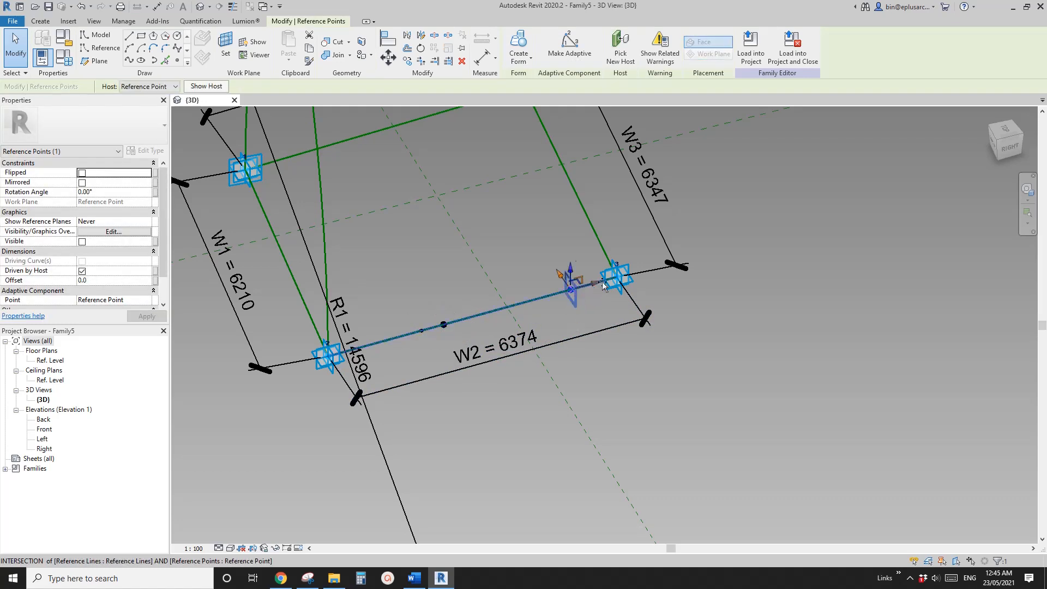
pyautogui.moveTo(596, 284); pyautogui.dragTo(613, 279)
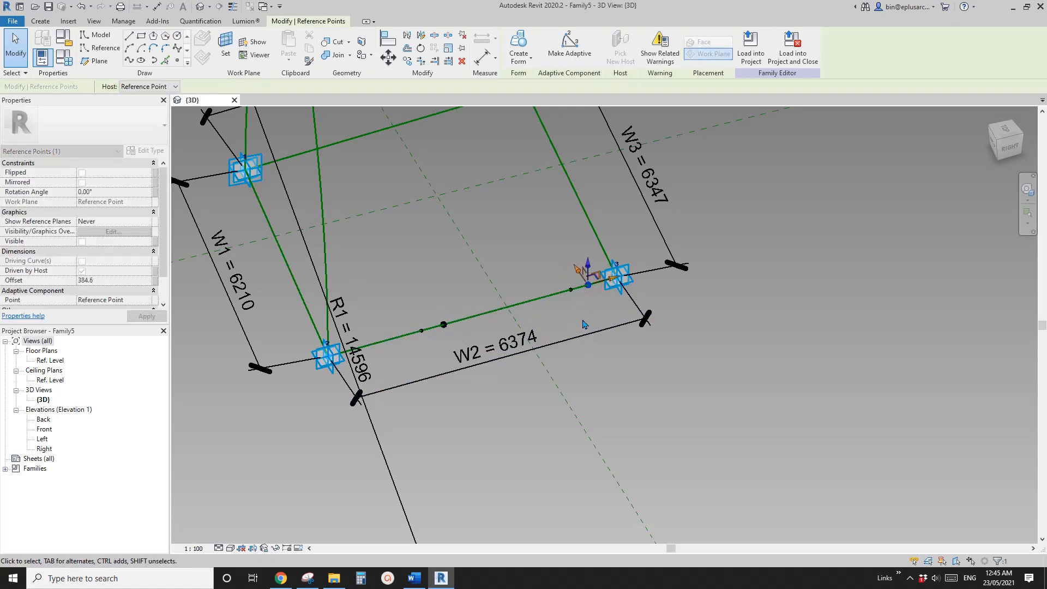
pyautogui.click(571, 291)
pyautogui.click(81, 172)
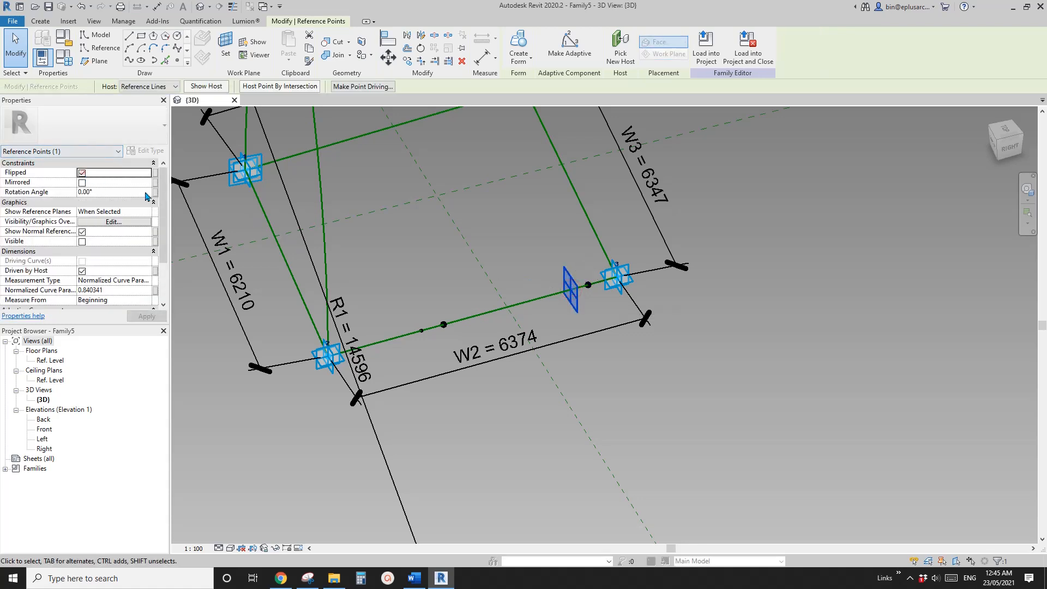
# Set the normalized curve parameter to 0 for the host point nearer adaptive point 2 and to 1 for the one nearer adaptive point 3.
pyautogui.click(423, 333)
pyautogui.click(133, 292)
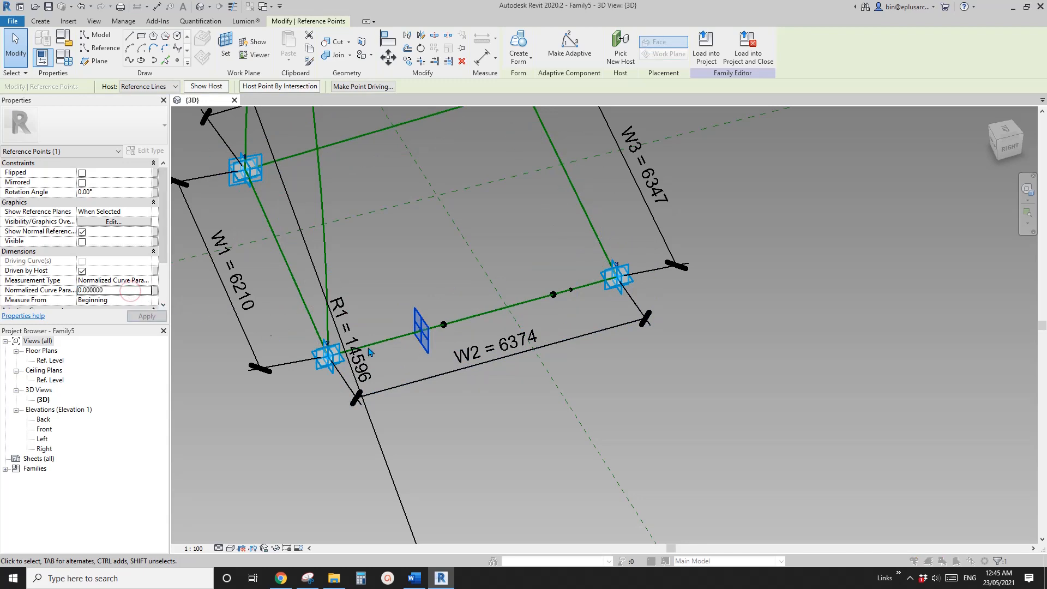
pyautogui.click(564, 325)
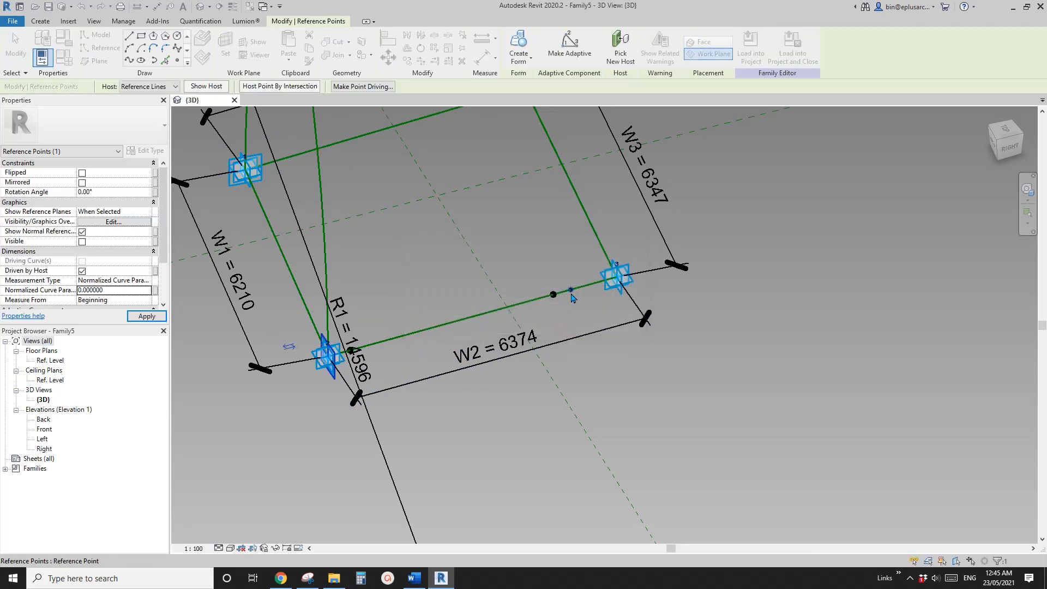
pyautogui.doubleClick(126, 290)
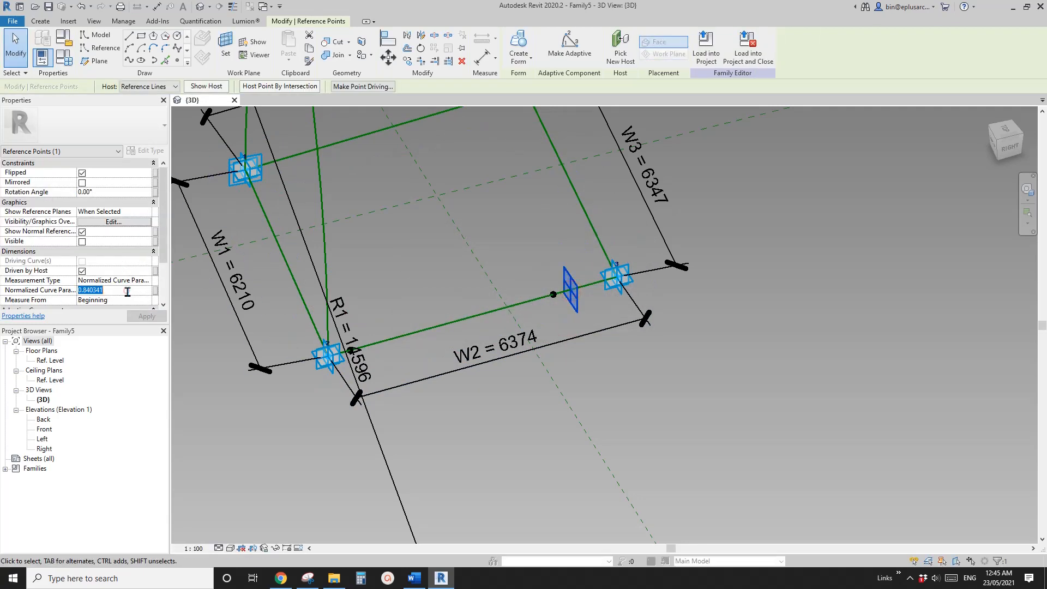
pyautogui.write('1')
pyautogui.click(380, 377)
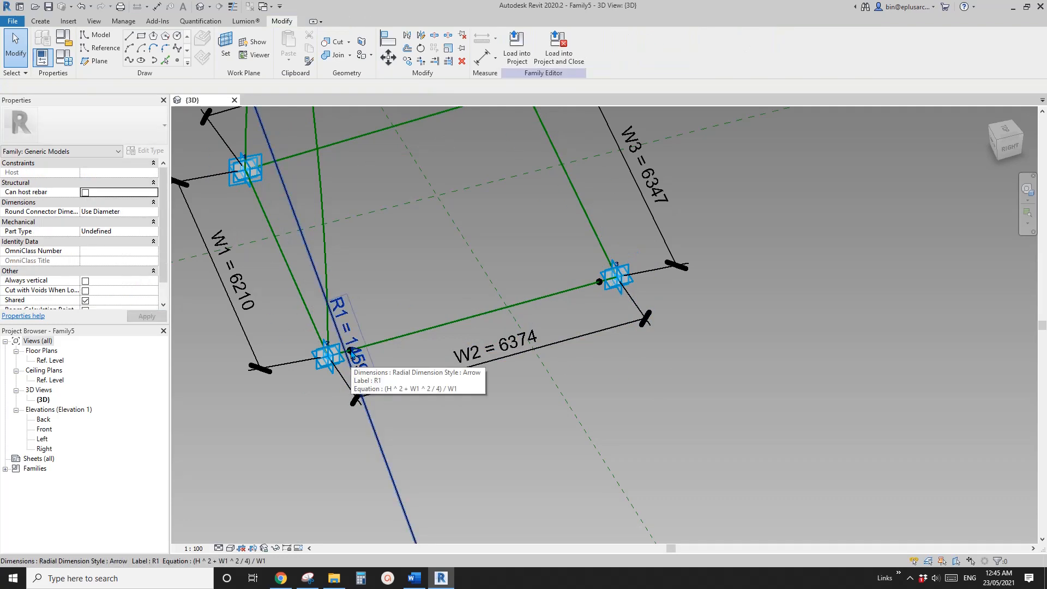
# Associate the offset of both plane-hosted points with a new instance family parameter named R2.
pyautogui.click(350, 350)
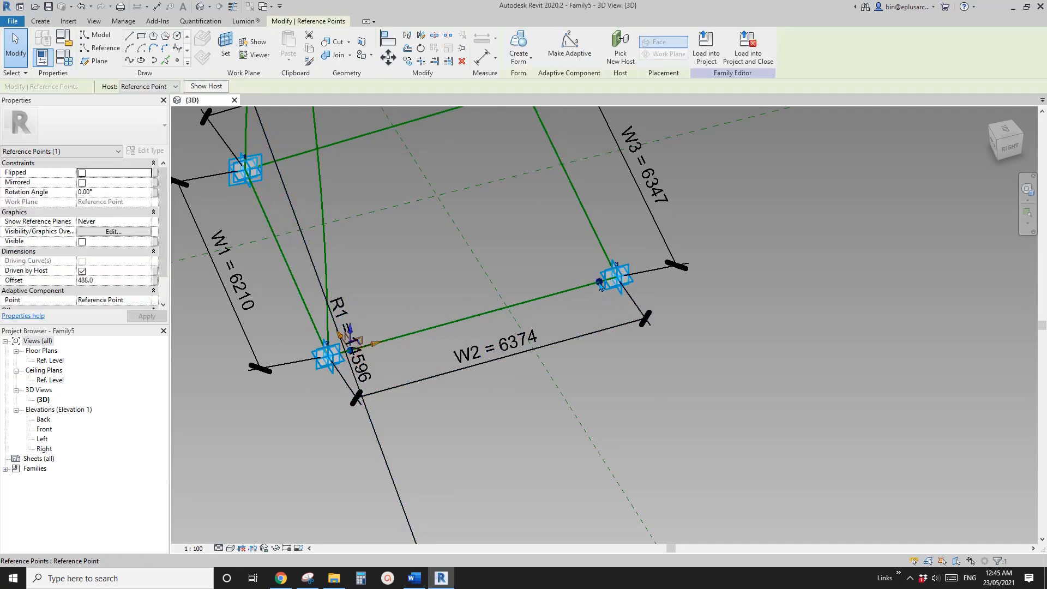
pyautogui.keyDown('ctrl'); pyautogui.click(599, 282); pyautogui.keyUp('ctrl')
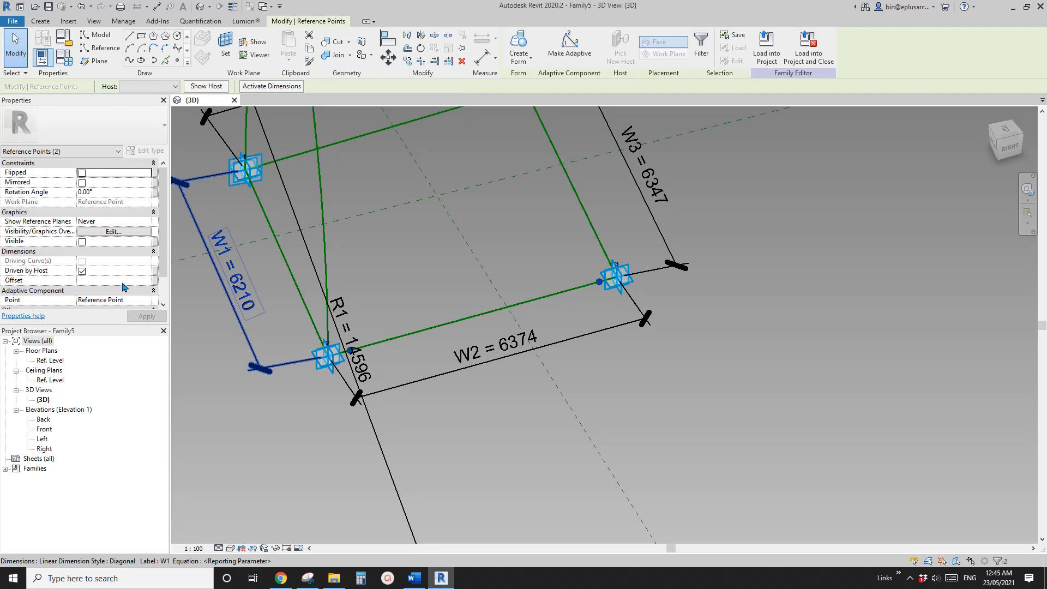
pyautogui.click(155, 281)
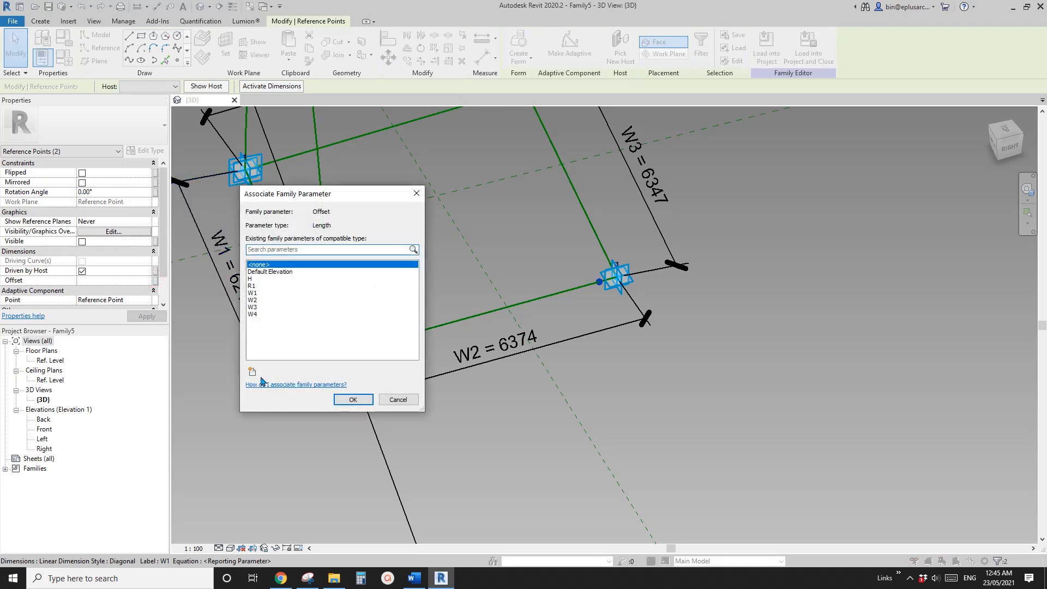
pyautogui.click(251, 372)
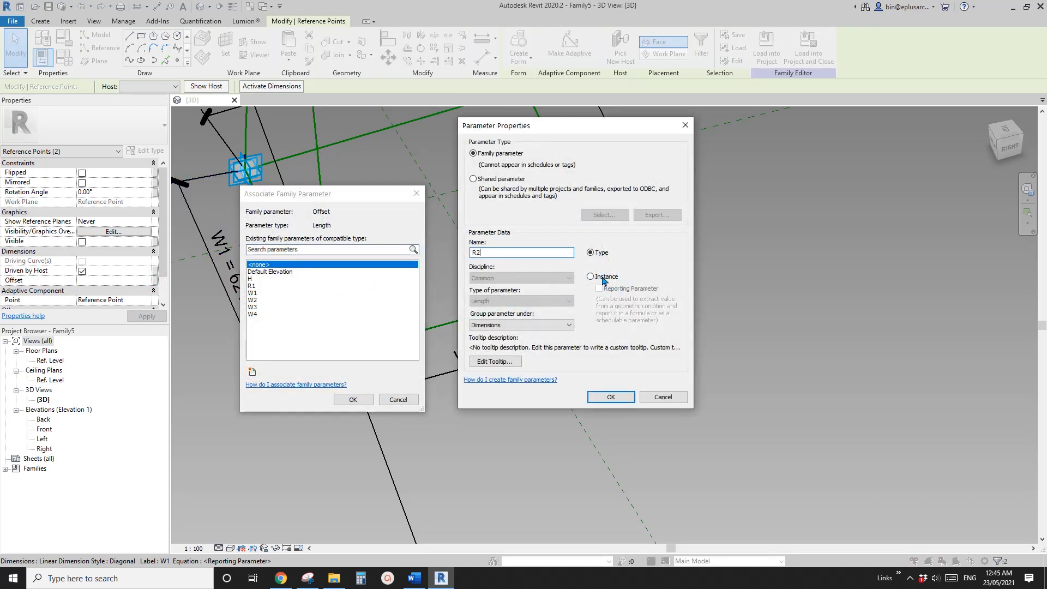
pyautogui.click(623, 396)
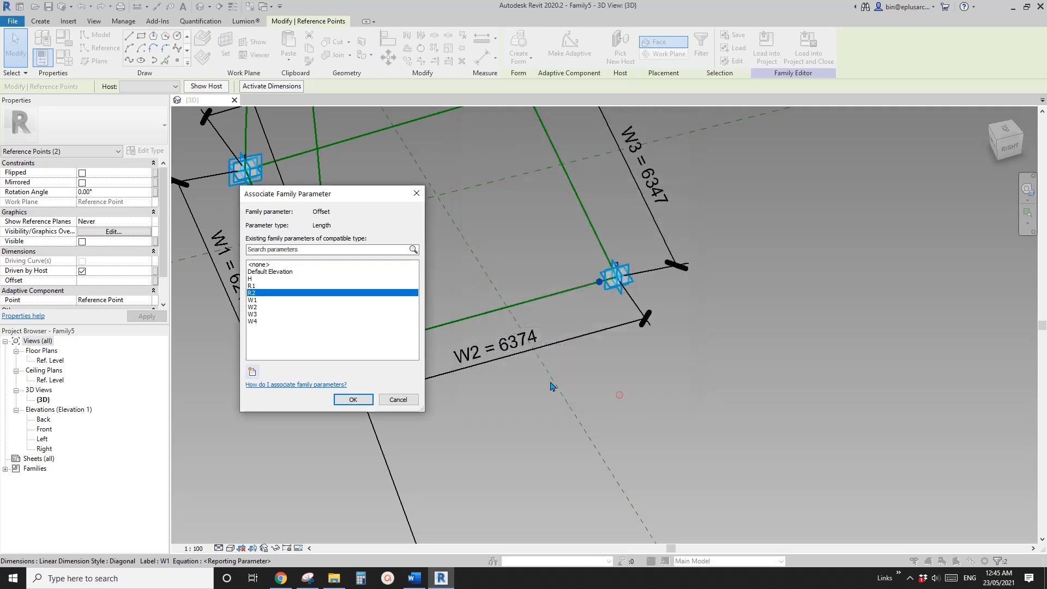
pyautogui.click(359, 402)
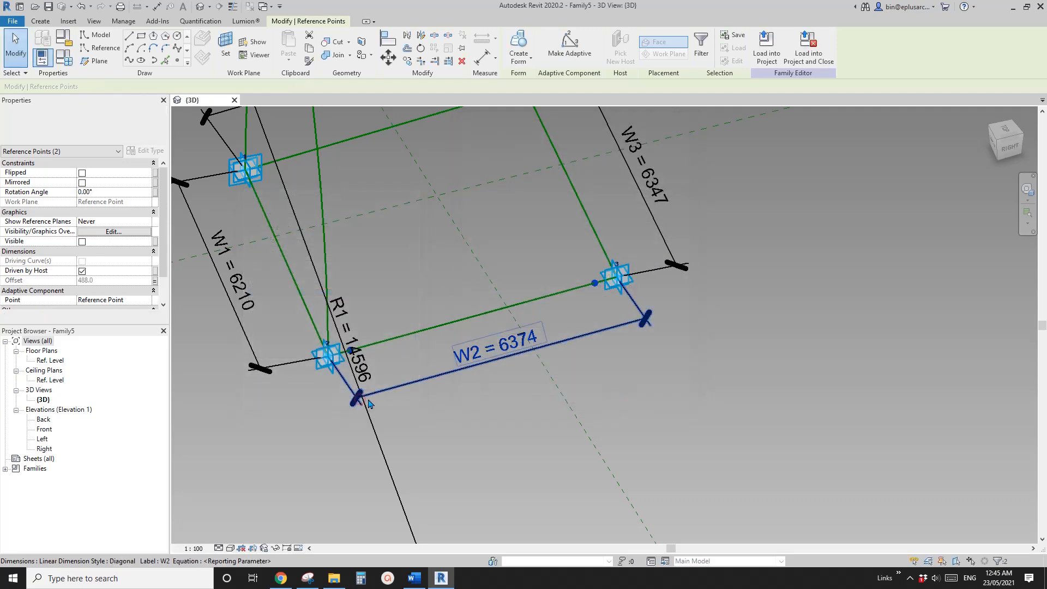
# Define R2 in the family types with the formula (H ^ 2 + W2 ^ 2 / 4) / W2.
pyautogui.click(64, 61)
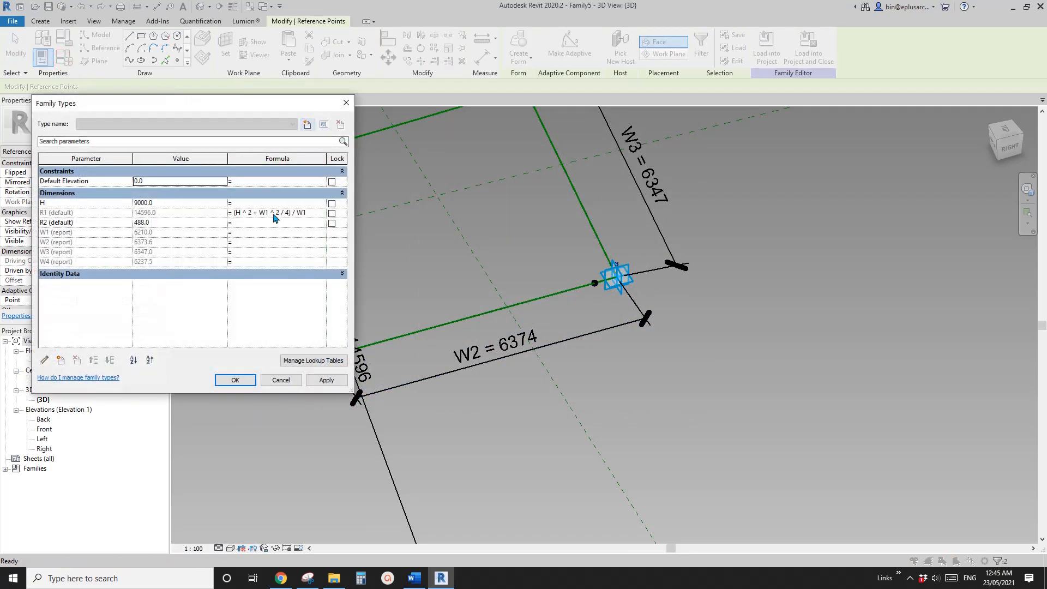
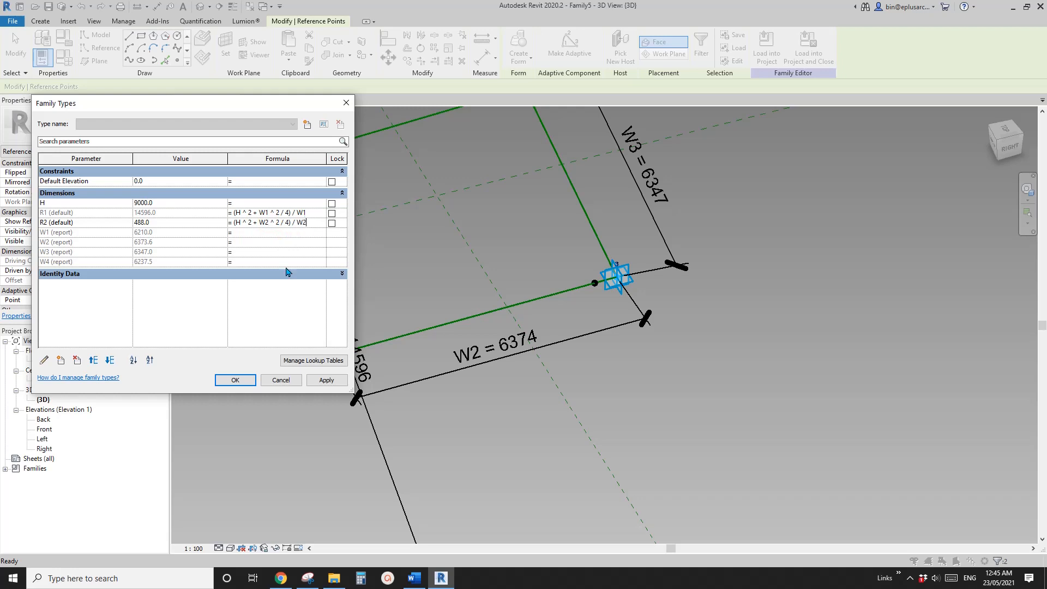
pyautogui.click(236, 381)
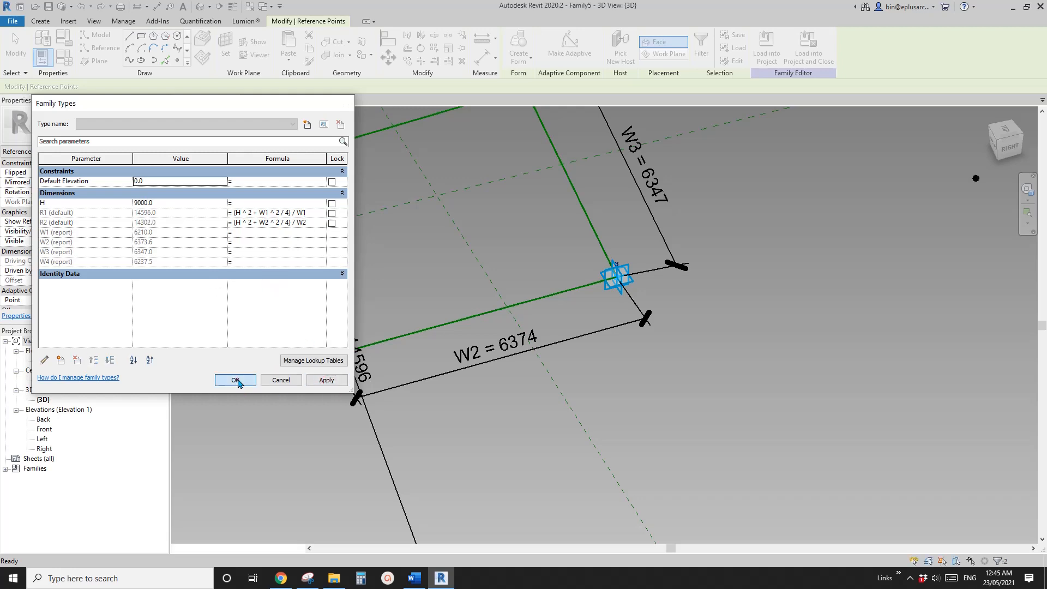
# Try to draw a center-ends reference arc on the work plane of the reference point beyond point 2, from point 3 up to the upper line's midpoint.
pyautogui.scroll(-4, 600, 328)
pyautogui.keyDown('shift'); pyautogui.moveTo(598, 329); pyautogui.dragTo(603, 281, button='middle'); pyautogui.keyUp('shift')
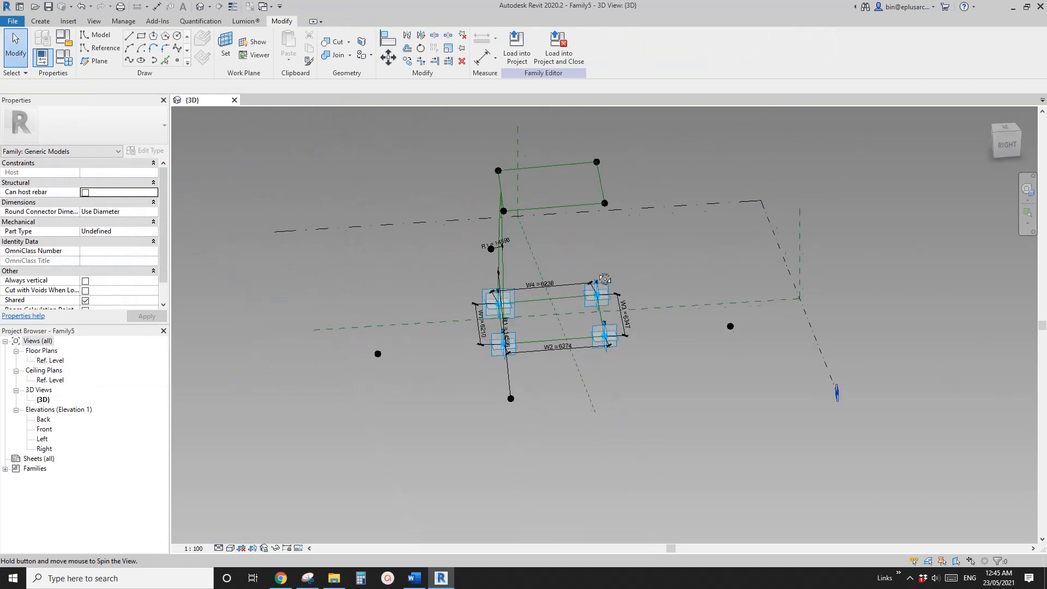
pyautogui.scroll(2, 660, 328)
pyautogui.keyDown('shift'); pyautogui.moveTo(659, 329); pyautogui.dragTo(778, 351, button='middle'); pyautogui.keyUp('shift')
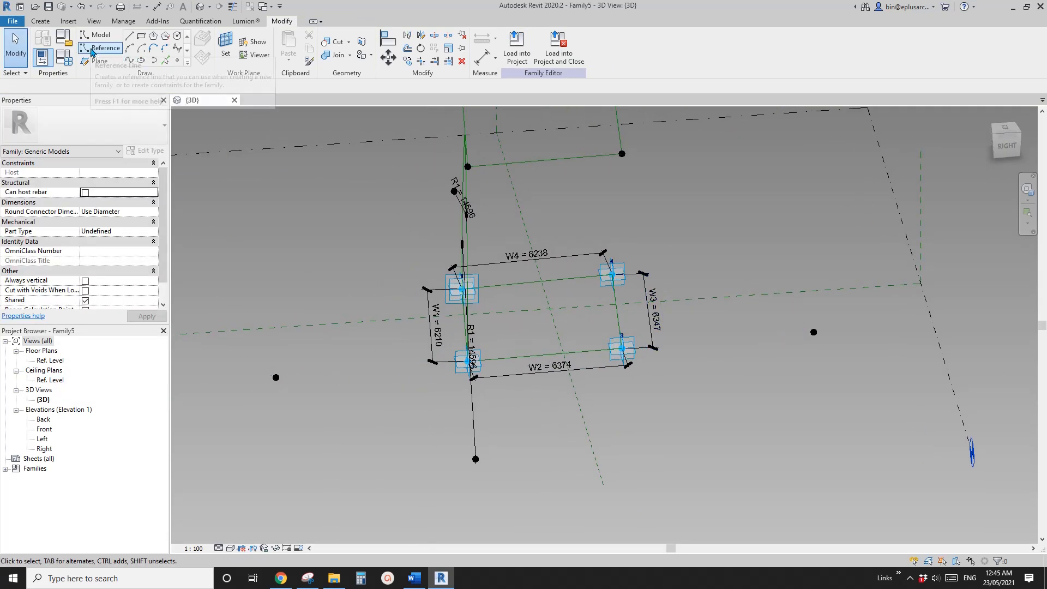
pyautogui.click(107, 50)
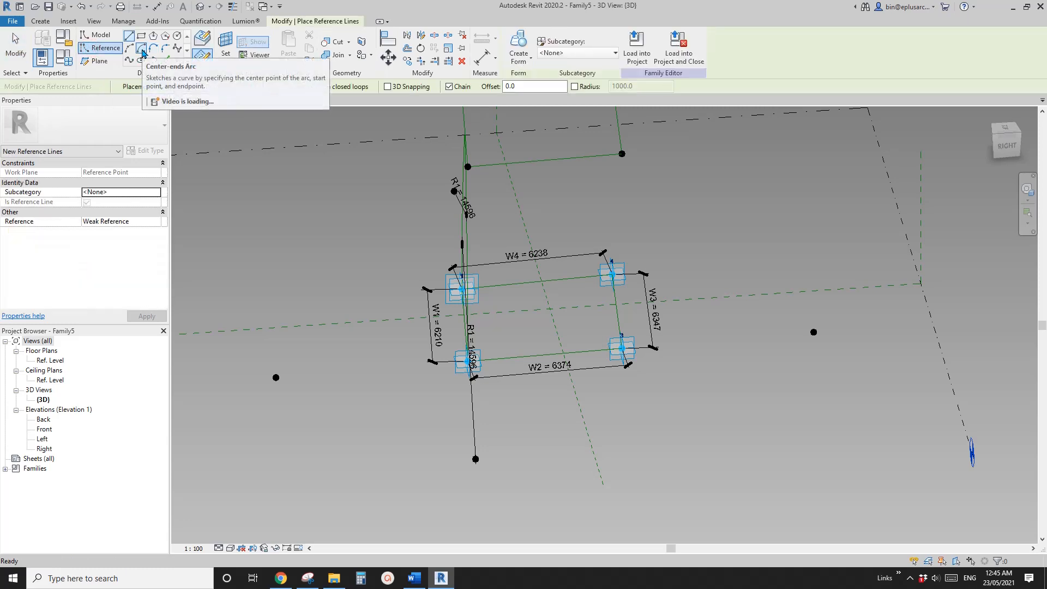
pyautogui.click(142, 50)
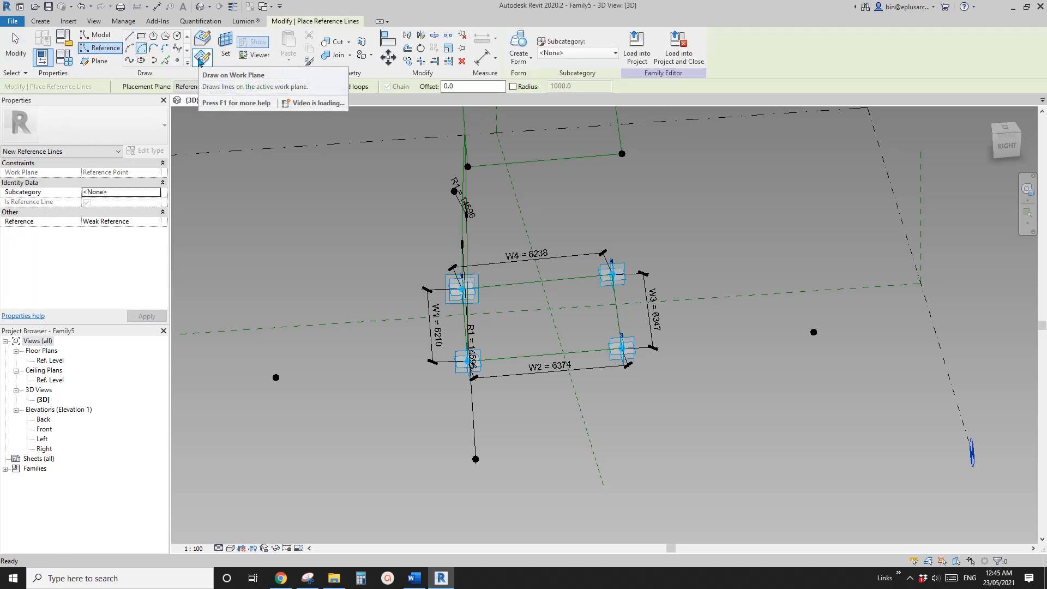
pyautogui.click(225, 46)
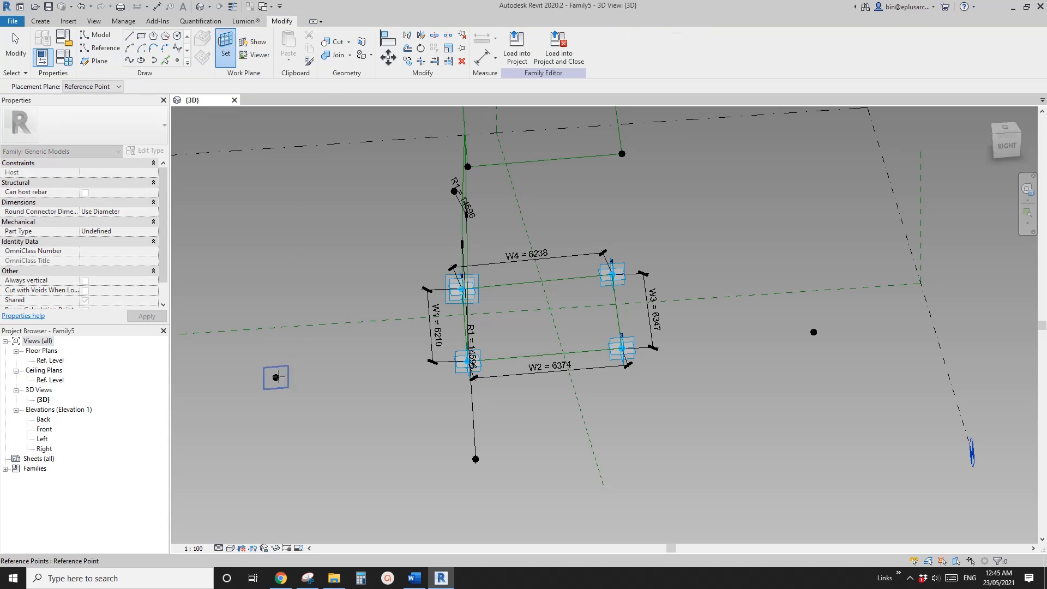
pyautogui.keyDown('shift'); pyautogui.moveTo(287, 384); pyautogui.dragTo(291, 428, button='middle'); pyautogui.keyUp('shift')
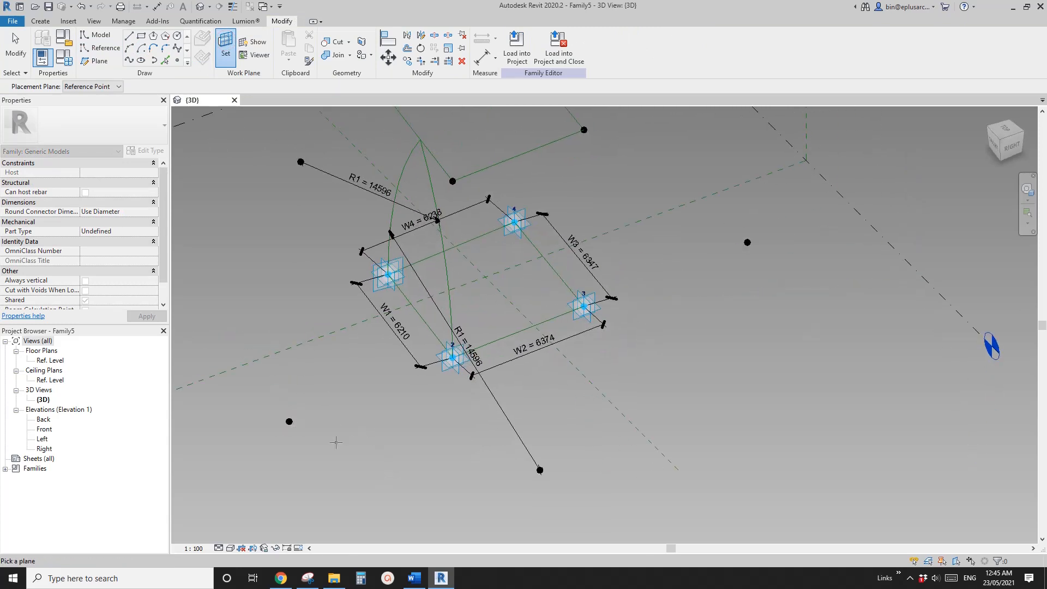
pyautogui.click(289, 422)
pyautogui.click(288, 421)
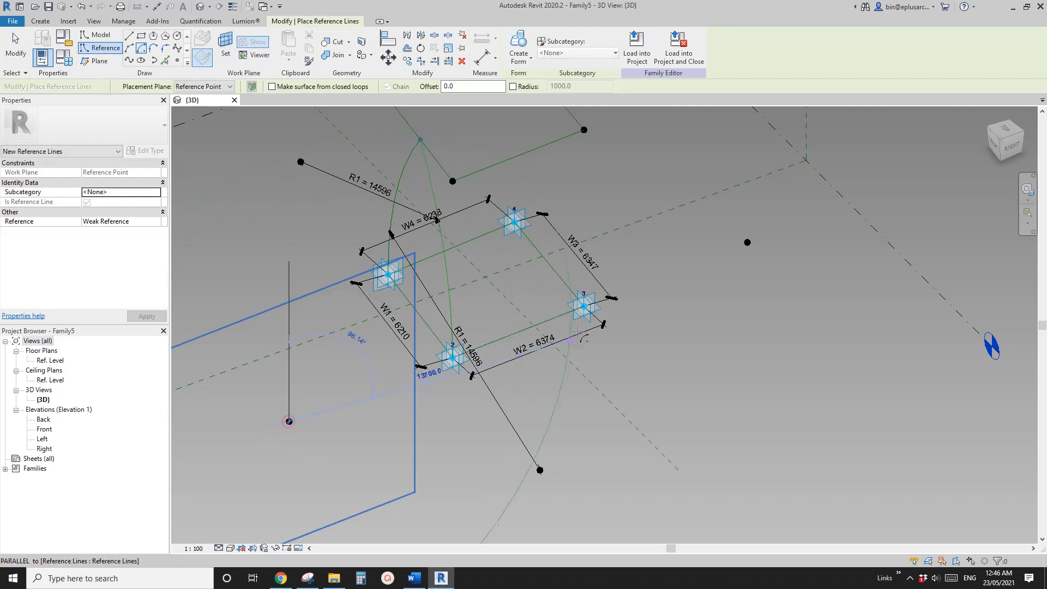
pyautogui.click(584, 306)
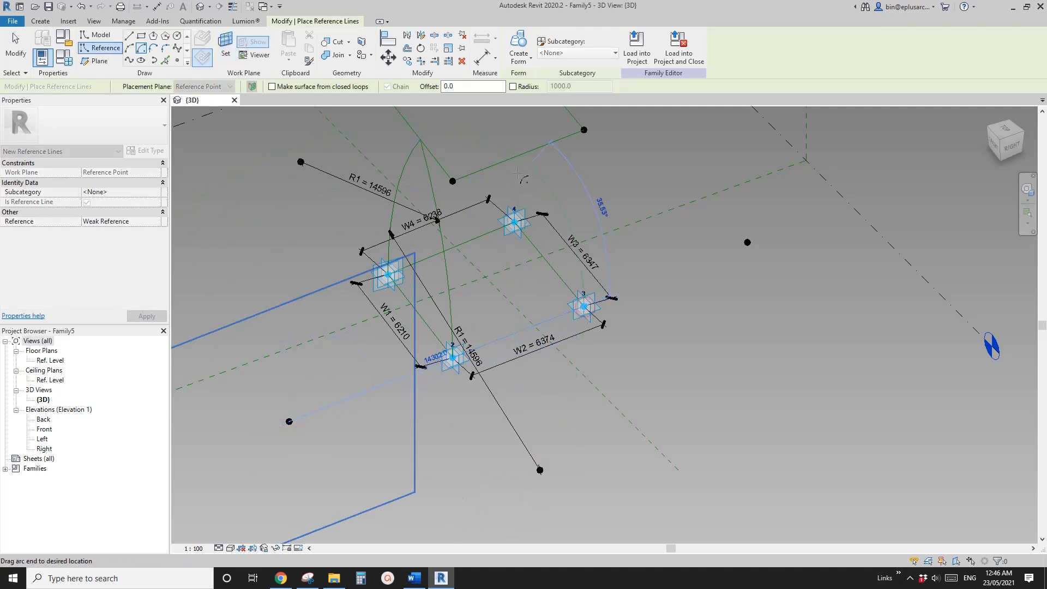
pyautogui.click(516, 158)
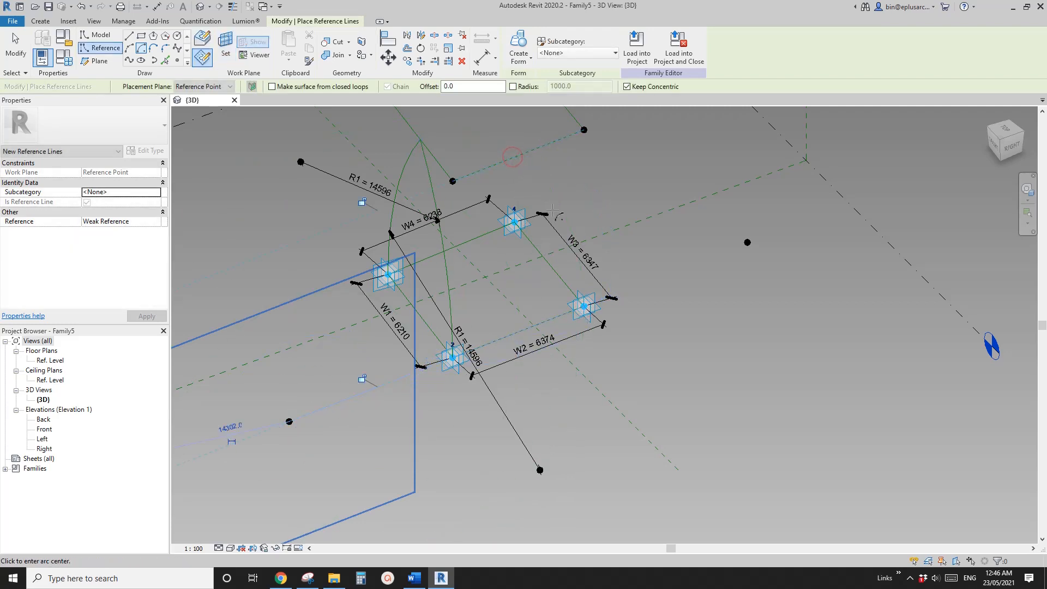
# Delete the misplaced reference arc that lies away from the frame.
pyautogui.scroll(-2, 511, 266)
pyautogui.keyDown('shift'); pyautogui.moveTo(511, 266); pyautogui.dragTo(417, 265, button='middle'); pyautogui.keyUp('shift')
pyautogui.moveTo(224, 371); pyautogui.dragTo(405, 284, button='middle')
pyautogui.press('Escape')
pyautogui.press('Escape')
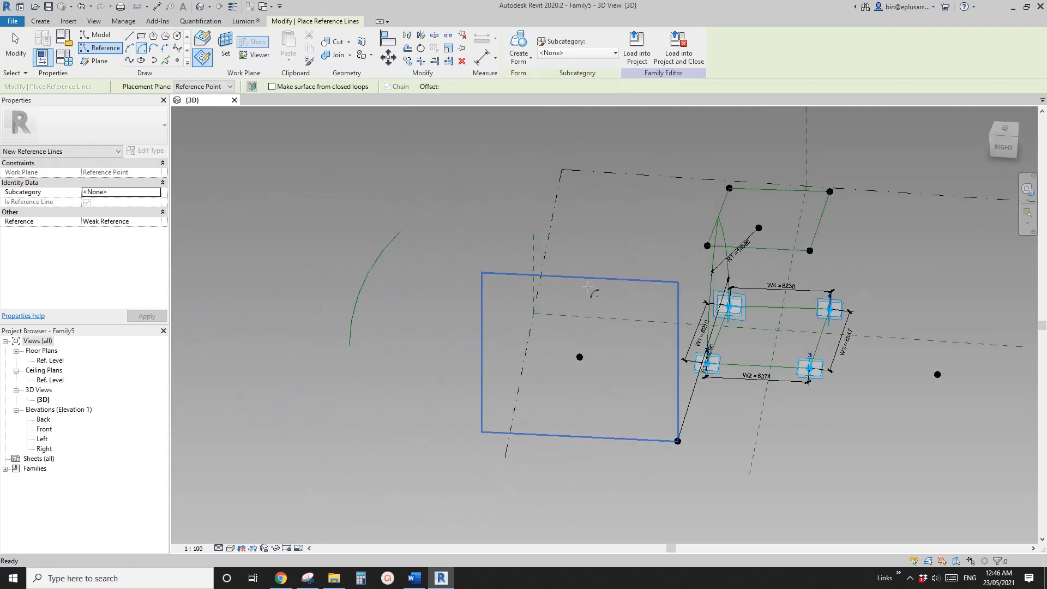
pyautogui.click(374, 265)
pyautogui.press('Delete')
pyautogui.moveTo(490, 289); pyautogui.dragTo(301, 296, button='middle')
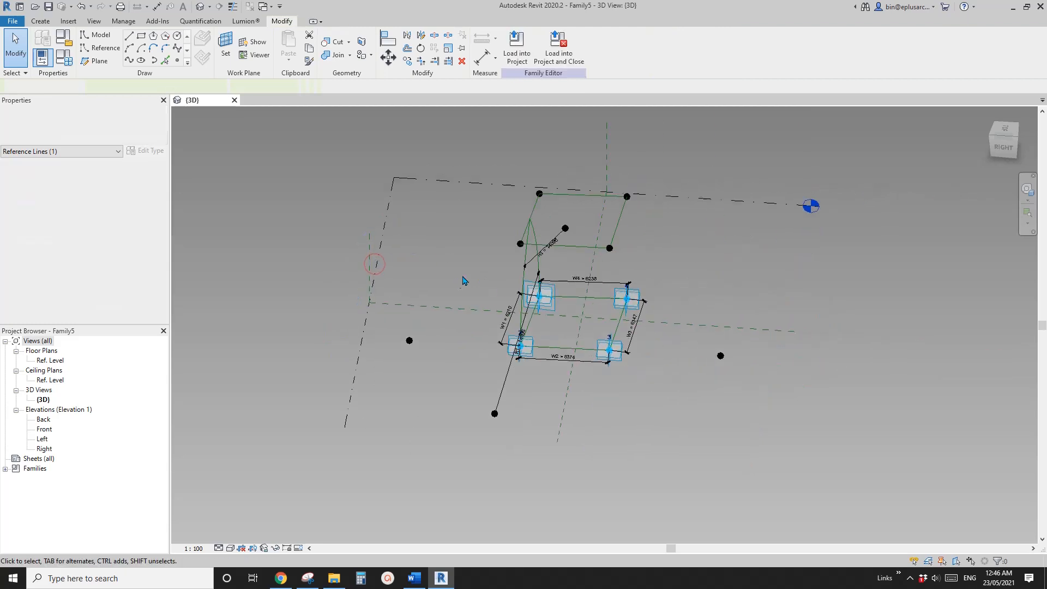
# Draw a center-ends reference arc on the work plane of the reference point beyond point 2, from point 3 to the midpoint of the upper reference line.
pyautogui.click(101, 51)
pyautogui.click(144, 49)
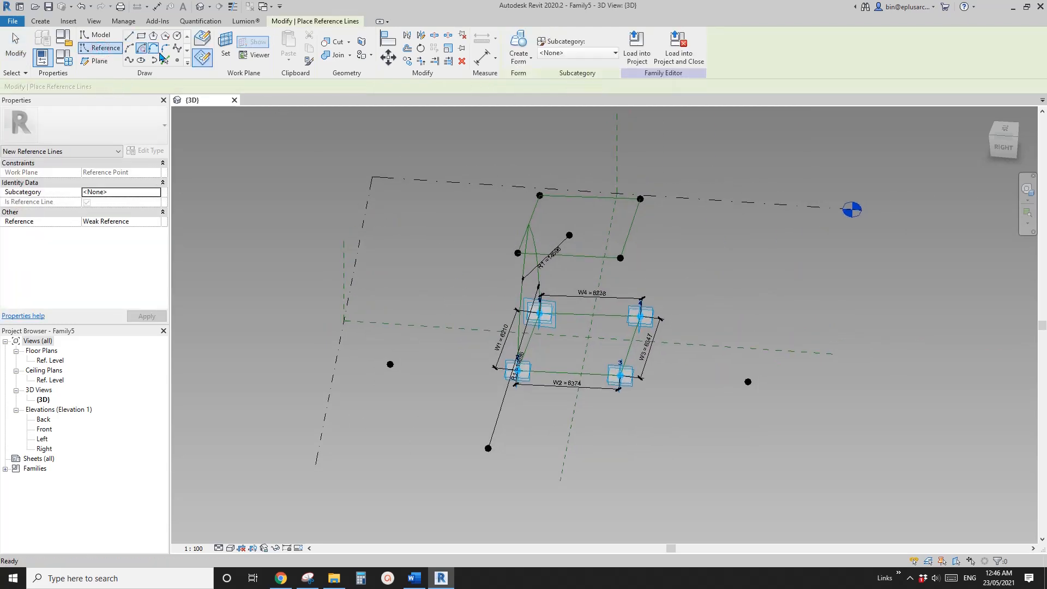
pyautogui.click(231, 50)
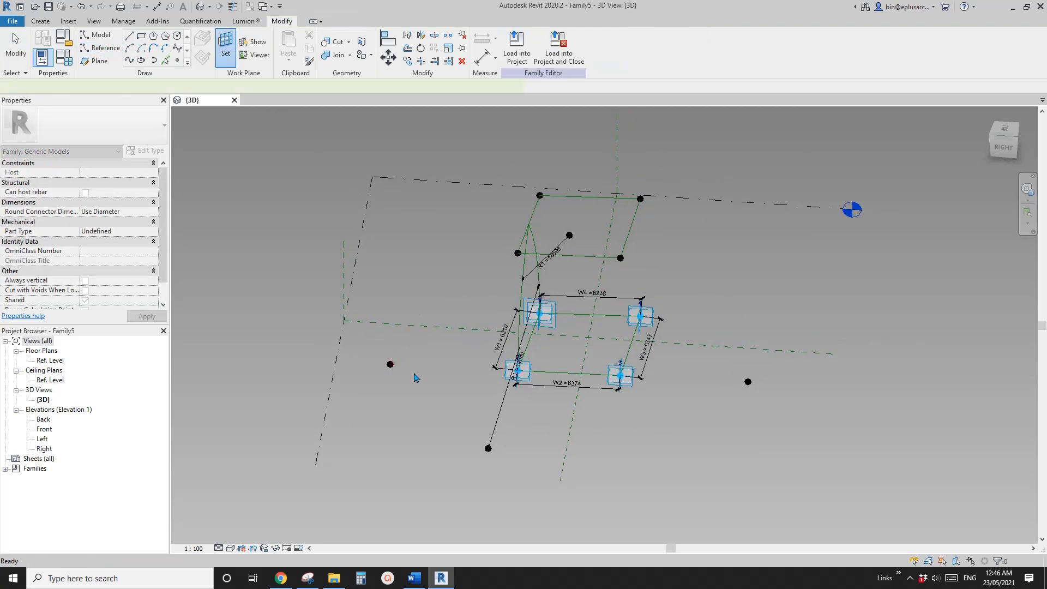
pyautogui.click(390, 364)
pyautogui.click(390, 364)
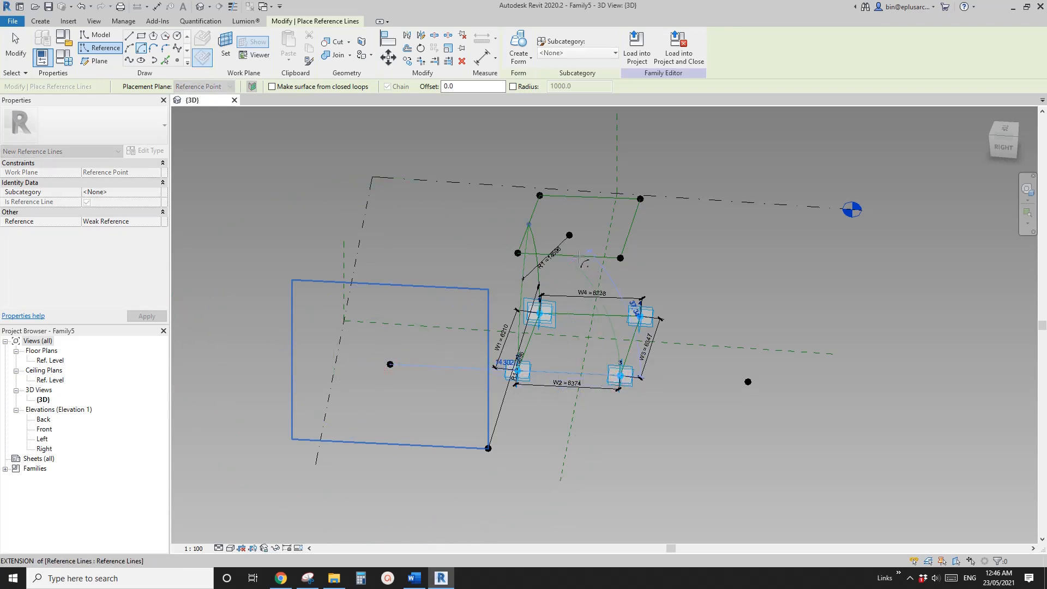
pyautogui.scroll(6, 579, 256)
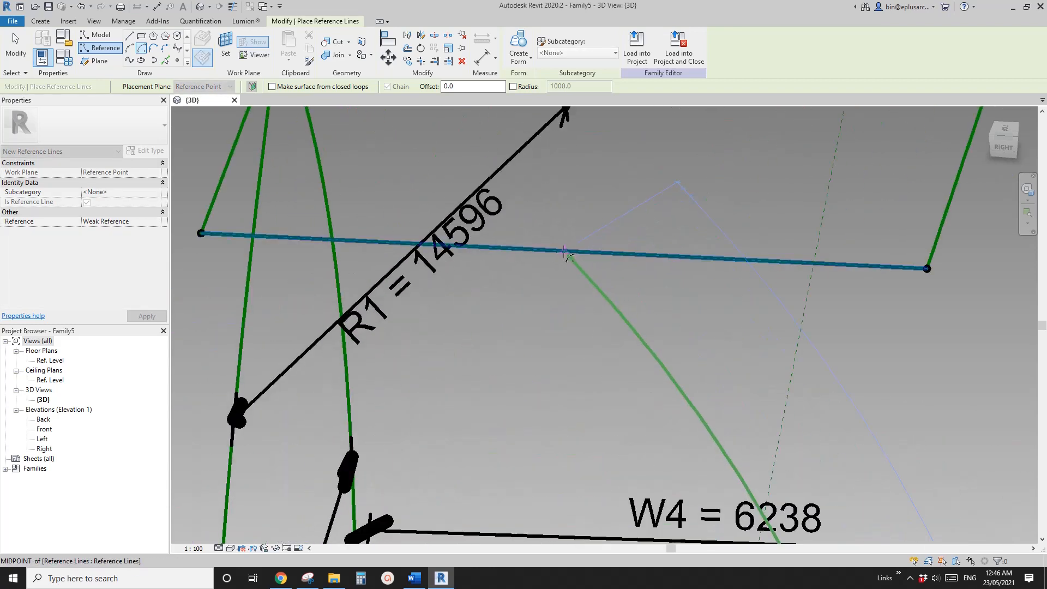
pyautogui.click(564, 252)
pyautogui.scroll(-6, 553, 294)
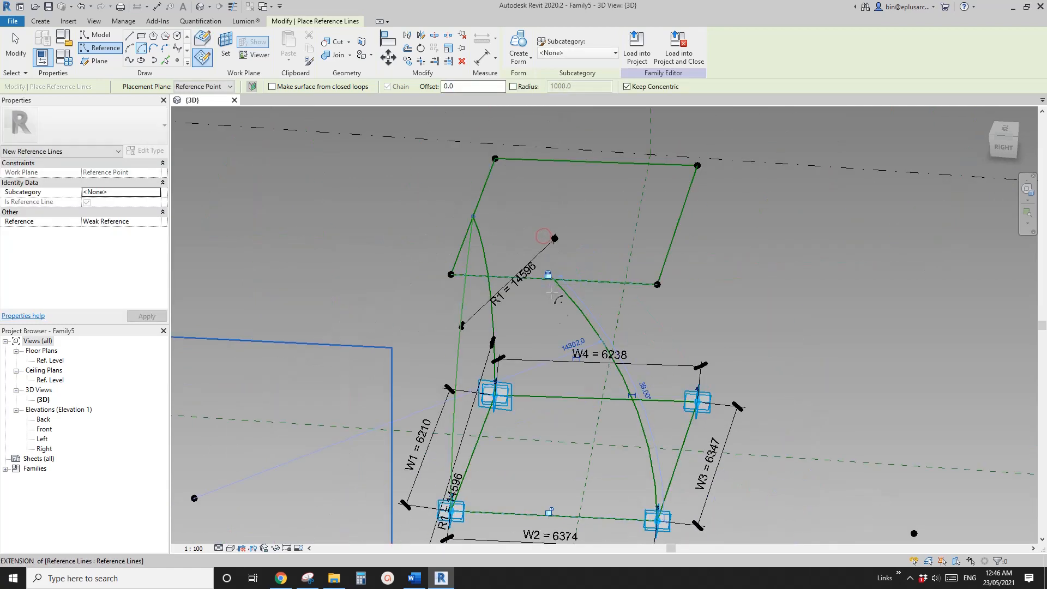
pyautogui.scroll(-1, 552, 293)
# Make the new arc's radius dimension permanent and label it with the R2 parameter.
pyautogui.moveTo(595, 402); pyautogui.dragTo(549, 265, button='middle')
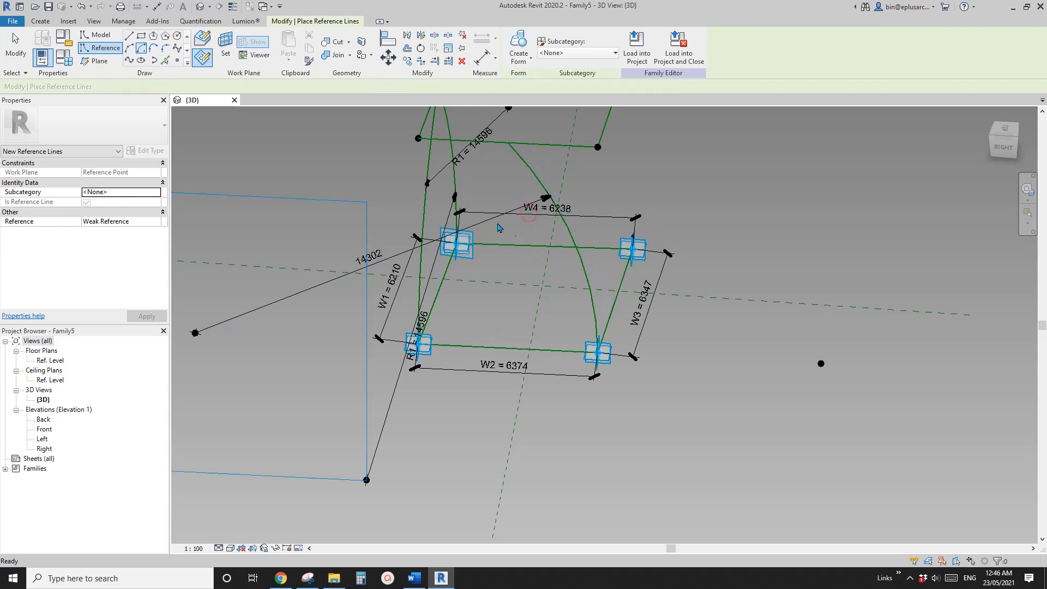
pyautogui.click(532, 218)
pyautogui.click(556, 45)
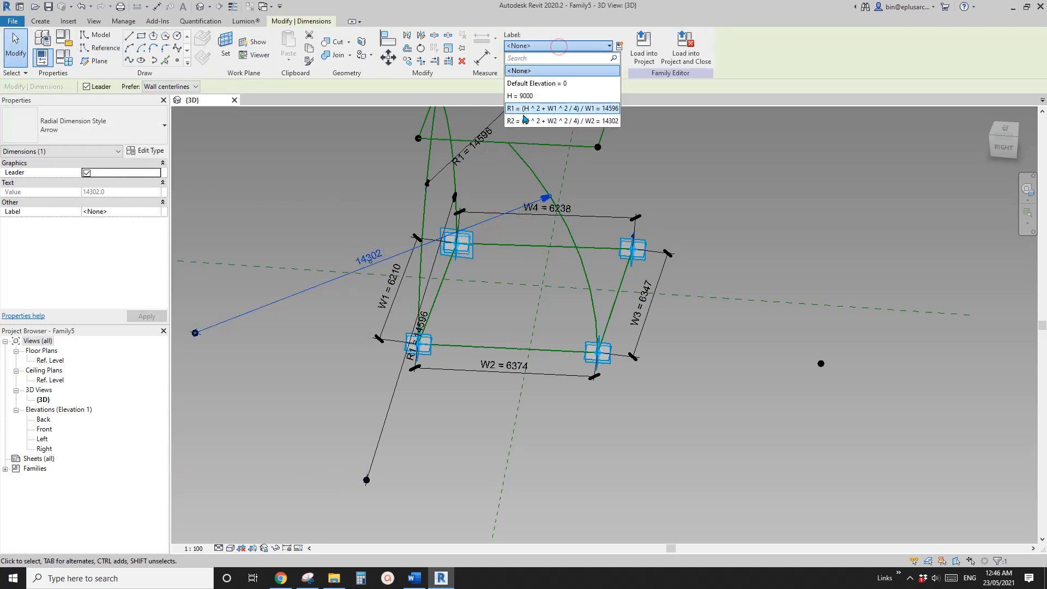
pyautogui.click(526, 120)
# Draw the mirrored center-ends reference arc on the work plane of the reference point beyond point 3, from point 2 to the upper reference line's midpoint.
pyautogui.moveTo(387, 203); pyautogui.dragTo(347, 232, button='middle')
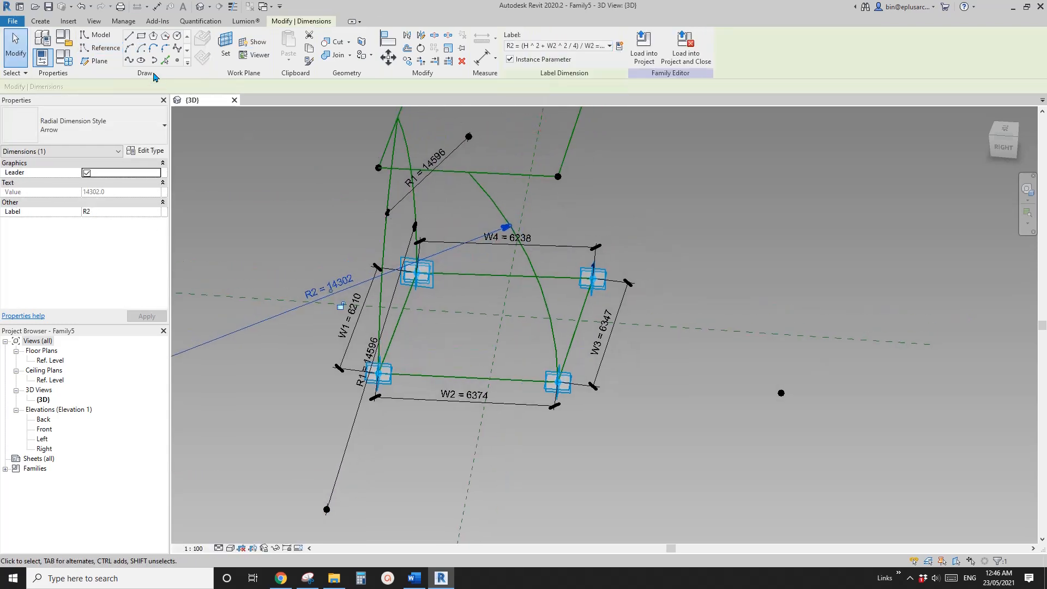
pyautogui.click(100, 48)
pyautogui.click(141, 49)
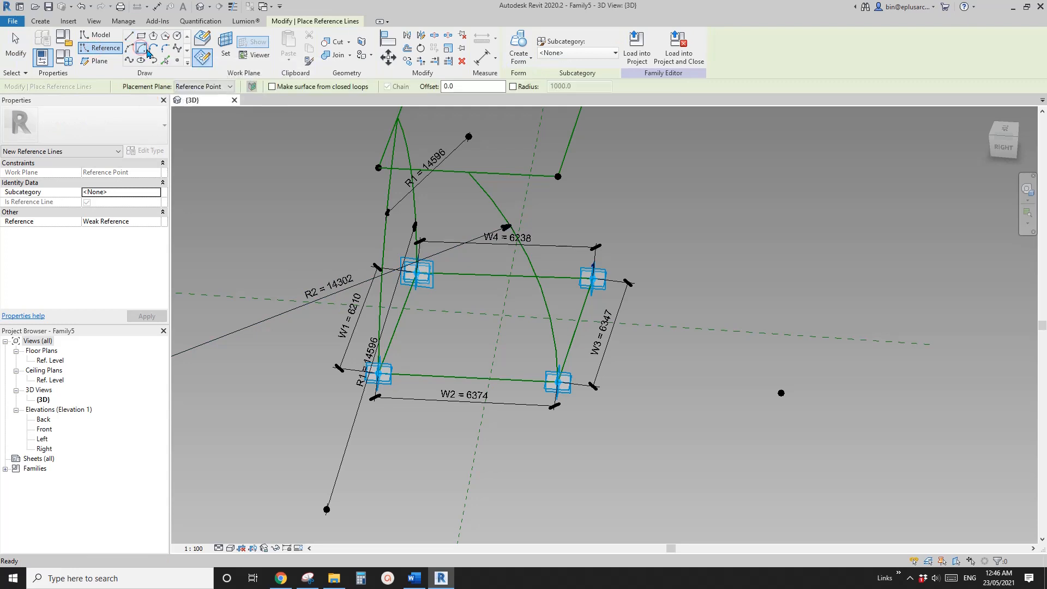
pyautogui.click(226, 45)
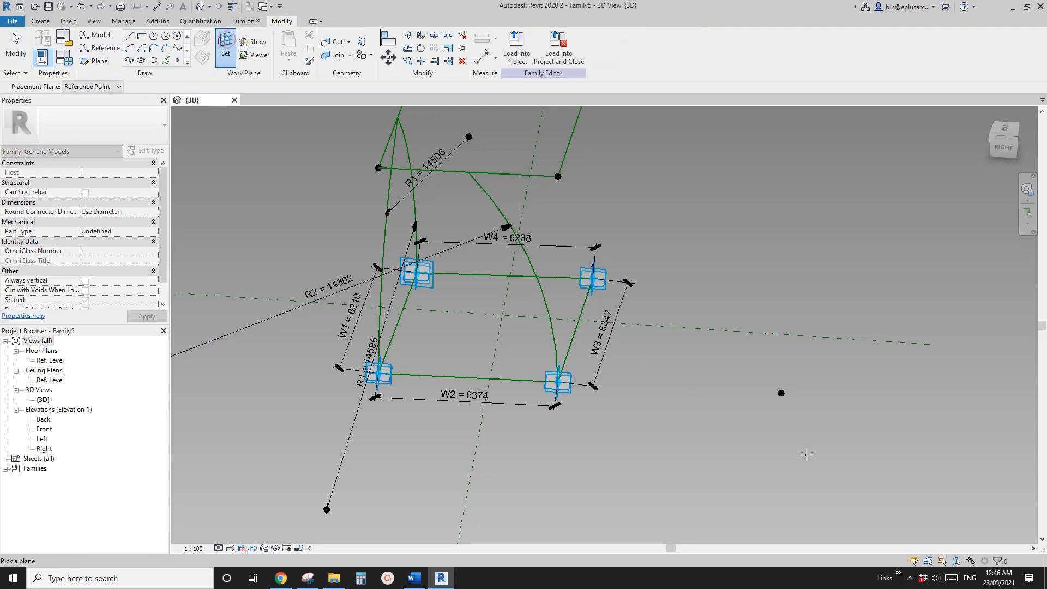
pyautogui.click(781, 393)
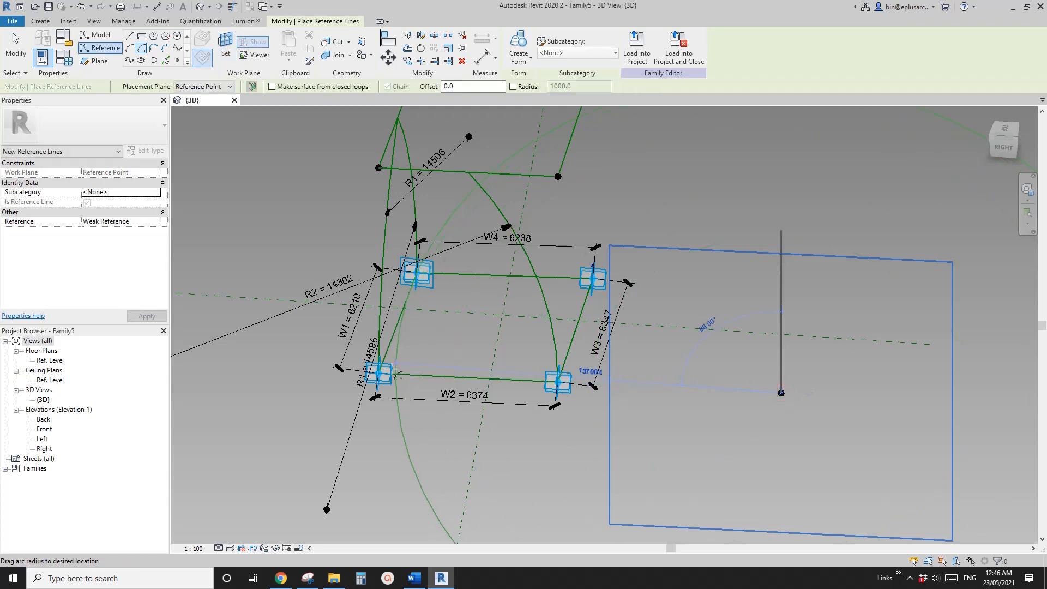
pyautogui.click(557, 381)
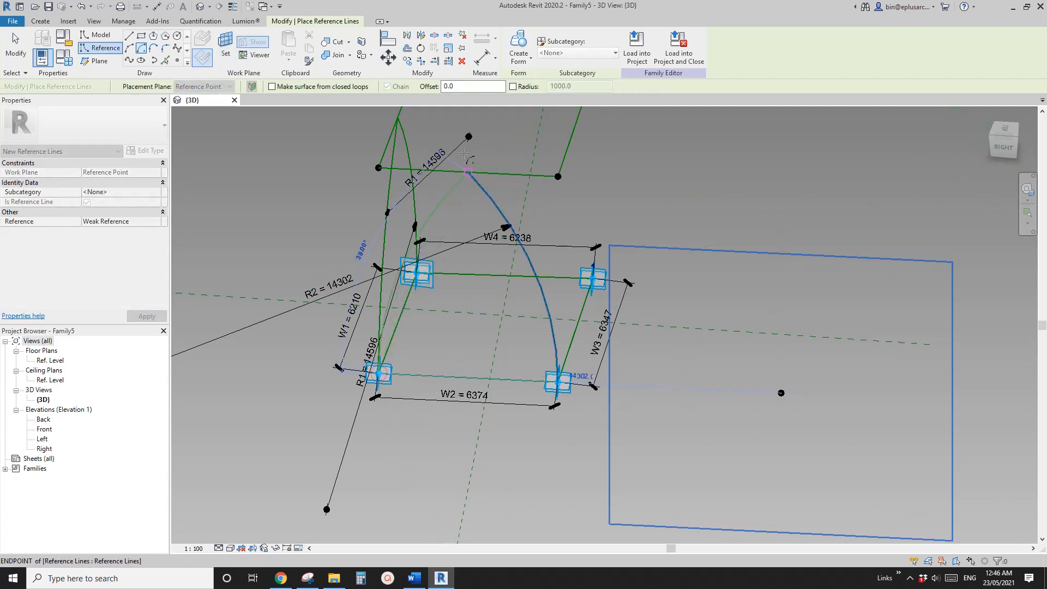
pyautogui.scroll(5, 463, 188)
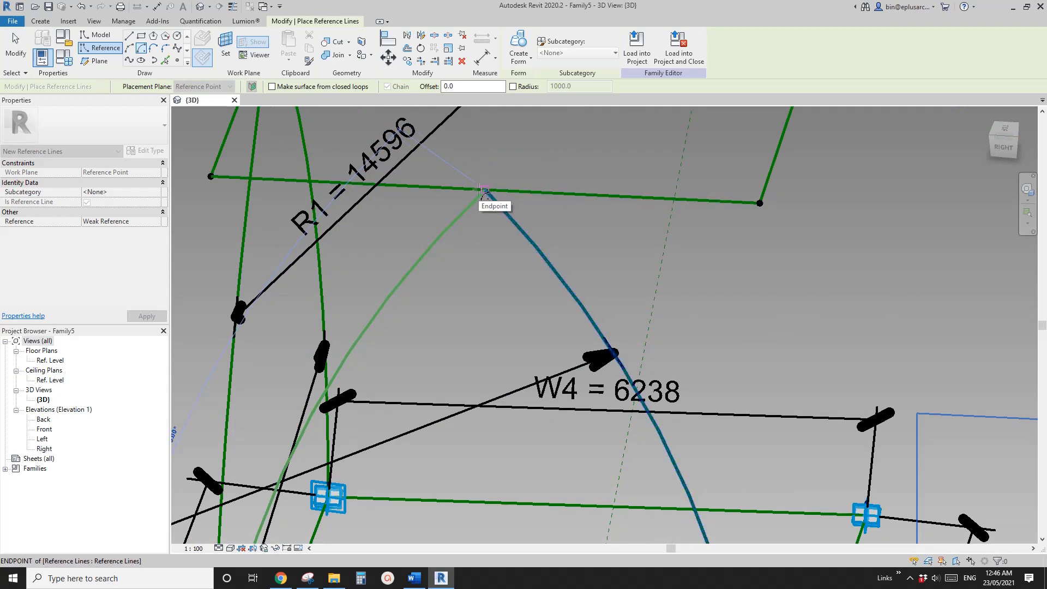
pyautogui.scroll(3, 483, 193)
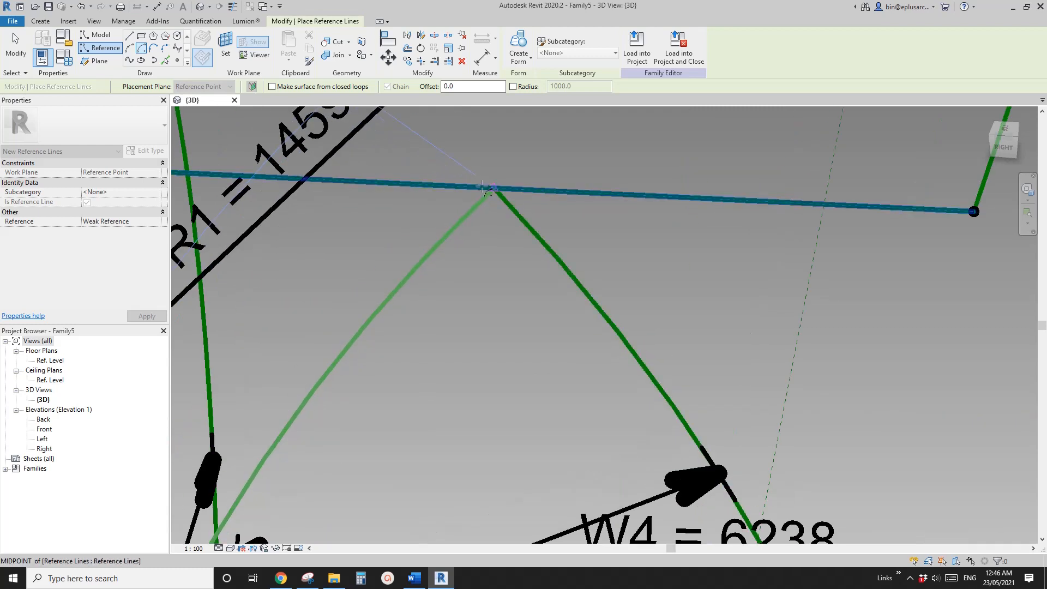
pyautogui.click(483, 188)
pyautogui.scroll(-3, 477, 244)
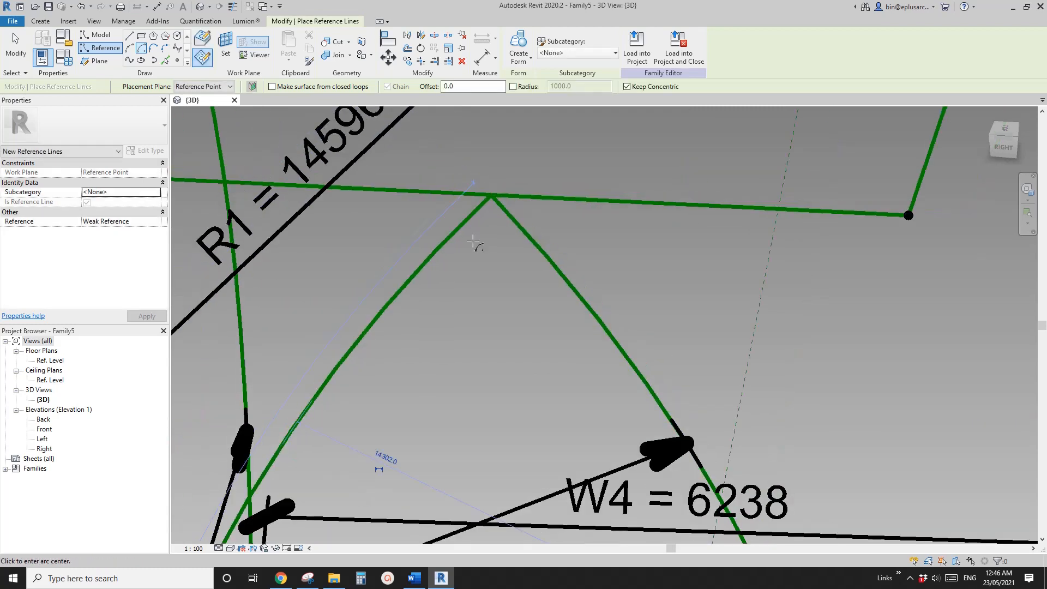
pyautogui.scroll(-5, 474, 243)
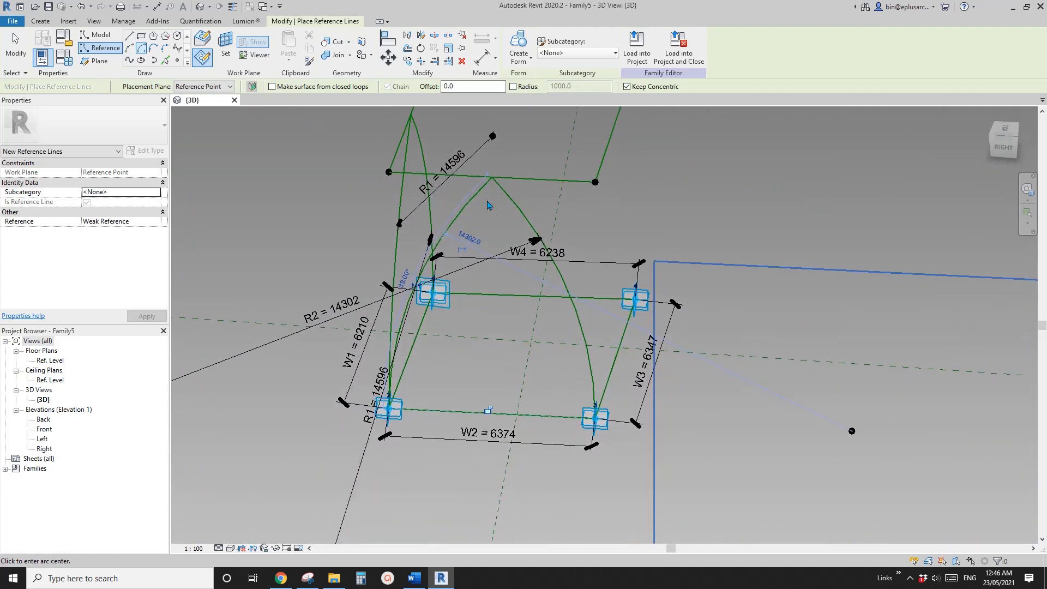
# Make the mirrored arc's radius dimension permanent and label it with the R2 parameter.
pyautogui.scroll(1, 491, 365)
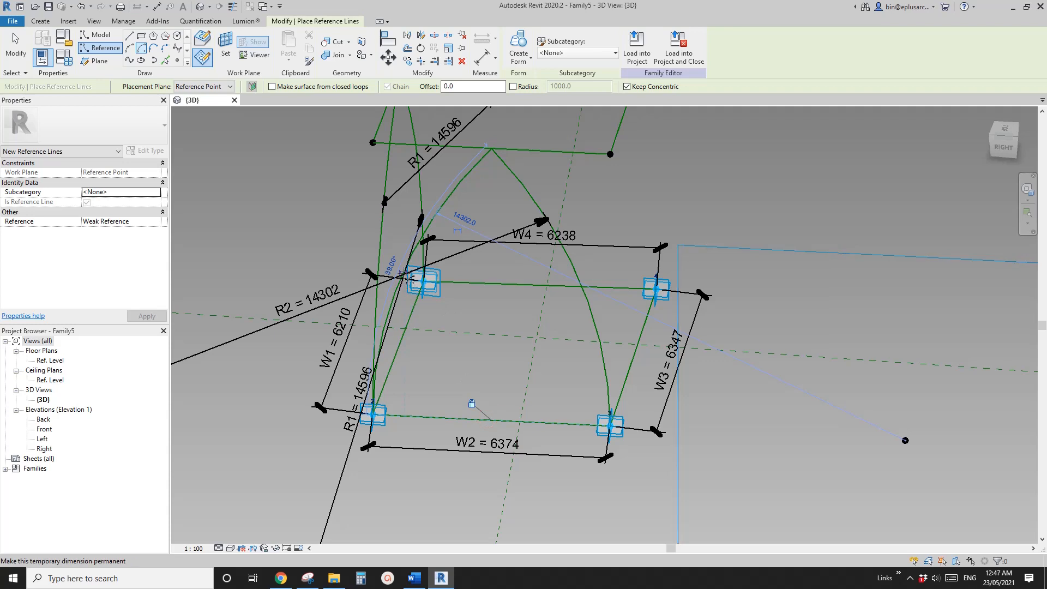
pyautogui.scroll(-2, 376, 349)
pyautogui.moveTo(468, 301); pyautogui.dragTo(446, 300, button='middle')
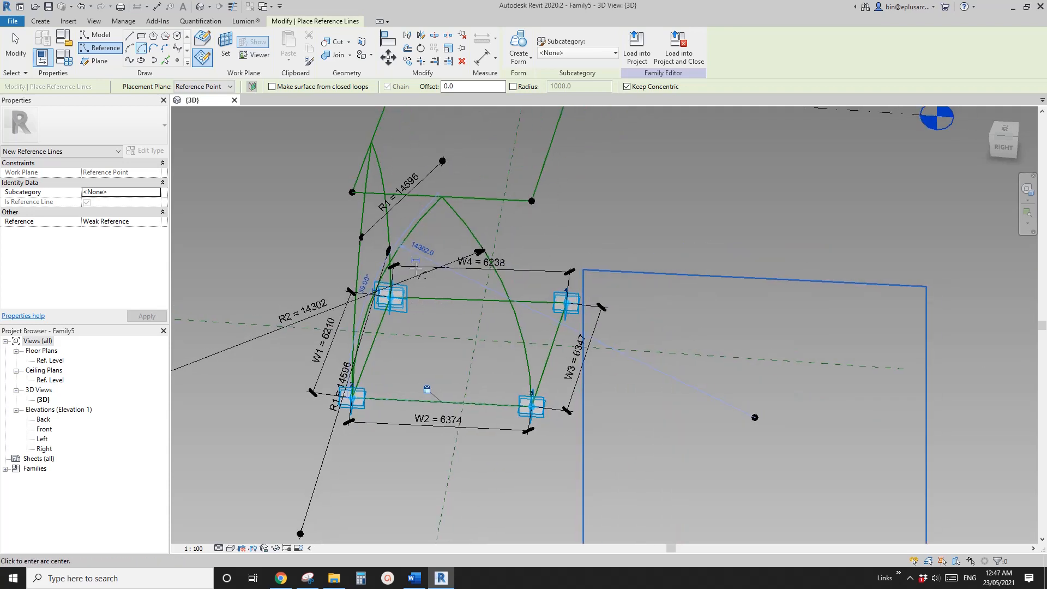
pyautogui.click(415, 262)
pyautogui.press('Escape')
pyautogui.click(474, 289)
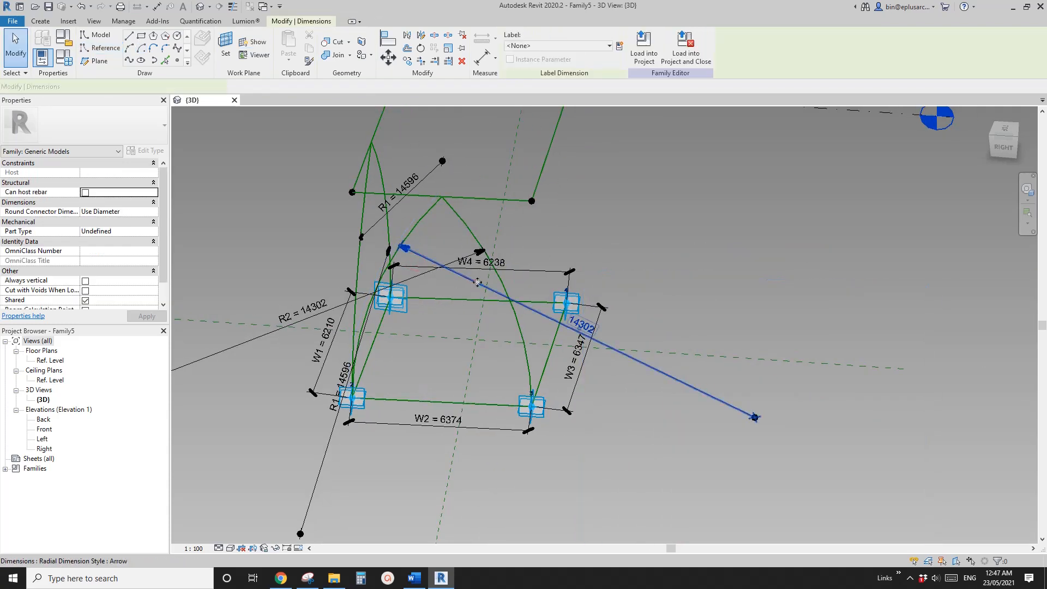
pyautogui.click(570, 46)
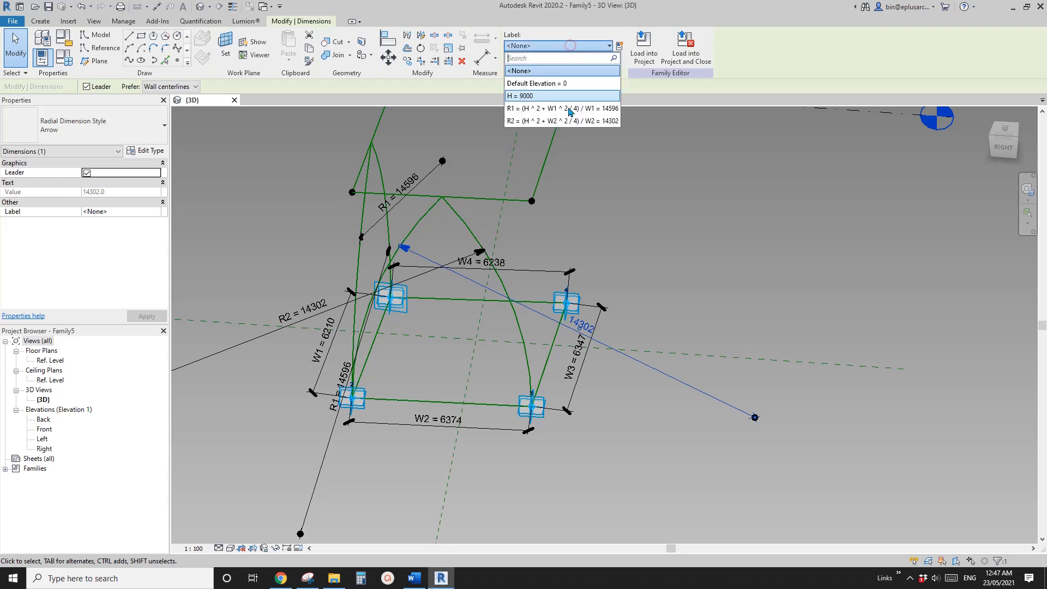
pyautogui.click(539, 121)
pyautogui.click(444, 249)
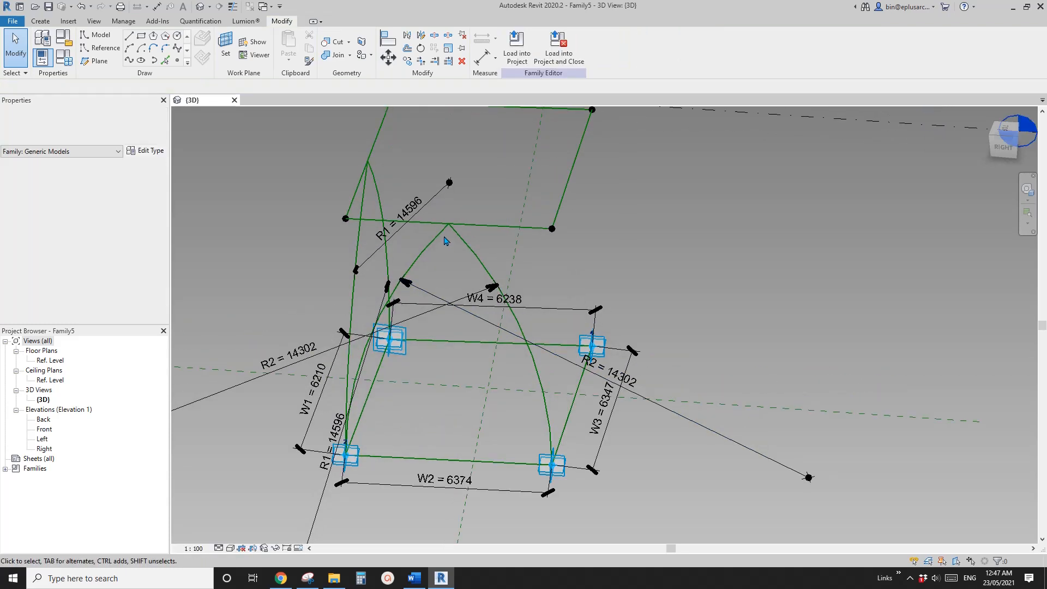
# Align the mirrored arc's upper end with the upper reference line where the two arcs meet.
pyautogui.click(455, 226)
pyautogui.scroll(4, 458, 226)
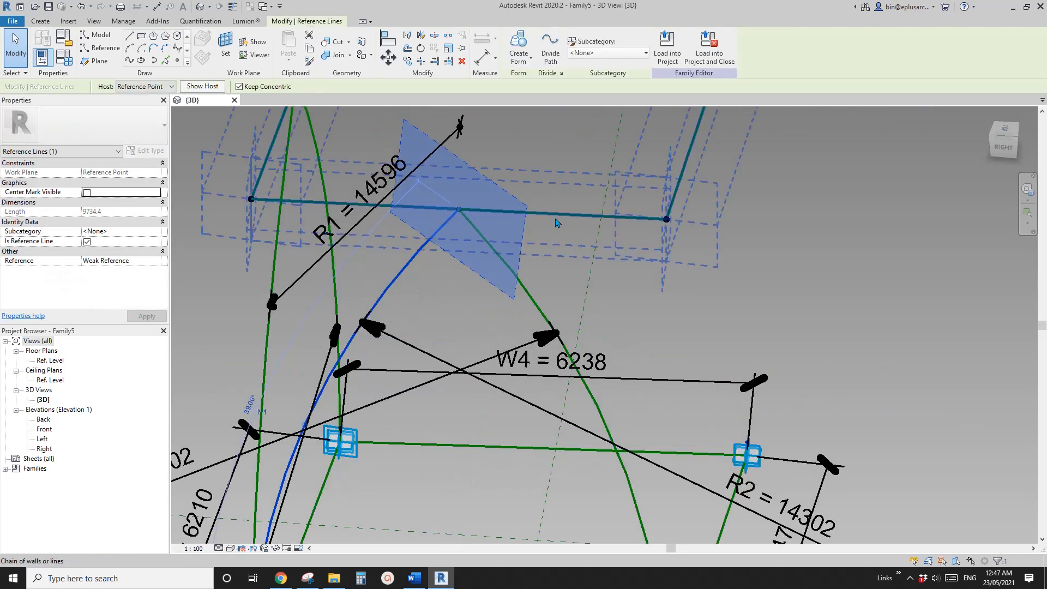
pyautogui.scroll(2, 489, 212)
pyautogui.moveTo(443, 213)
pyautogui.mouseDown()
pyautogui.moveTo(410, 254)
pyautogui.moveTo(441, 200)
pyautogui.mouseUp()
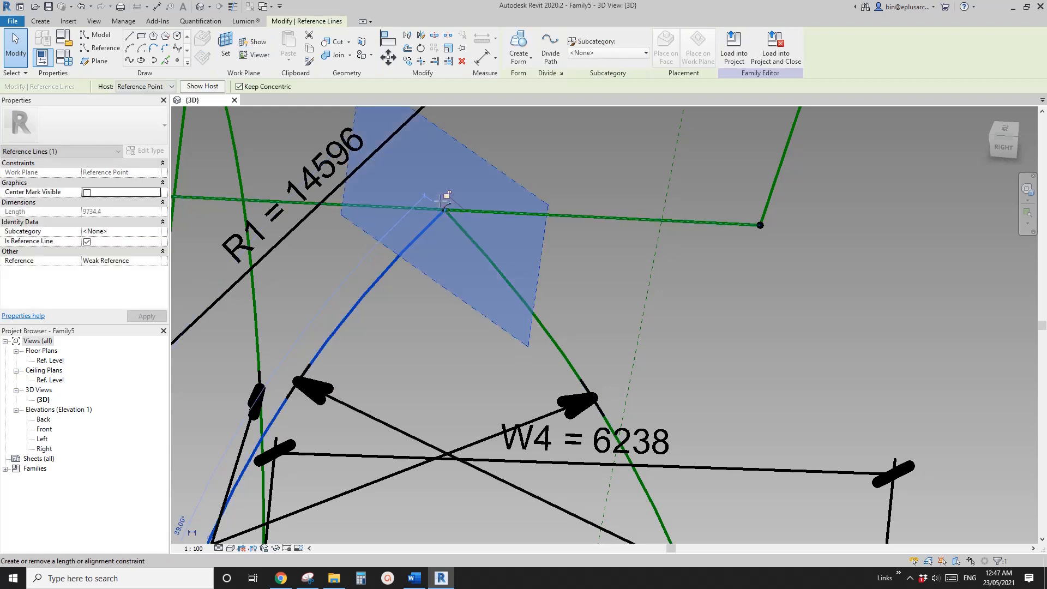
pyautogui.click(460, 266)
pyautogui.scroll(-5, 477, 259)
pyautogui.keyDown('shift'); pyautogui.moveTo(584, 240); pyautogui.dragTo(683, 113, button='middle'); pyautogui.keyUp('shift')
pyautogui.scroll(-3, 629, 187)
pyautogui.keyDown('shift'); pyautogui.moveTo(628, 187); pyautogui.dragTo(540, 258, button='middle'); pyautogui.keyUp('shift')
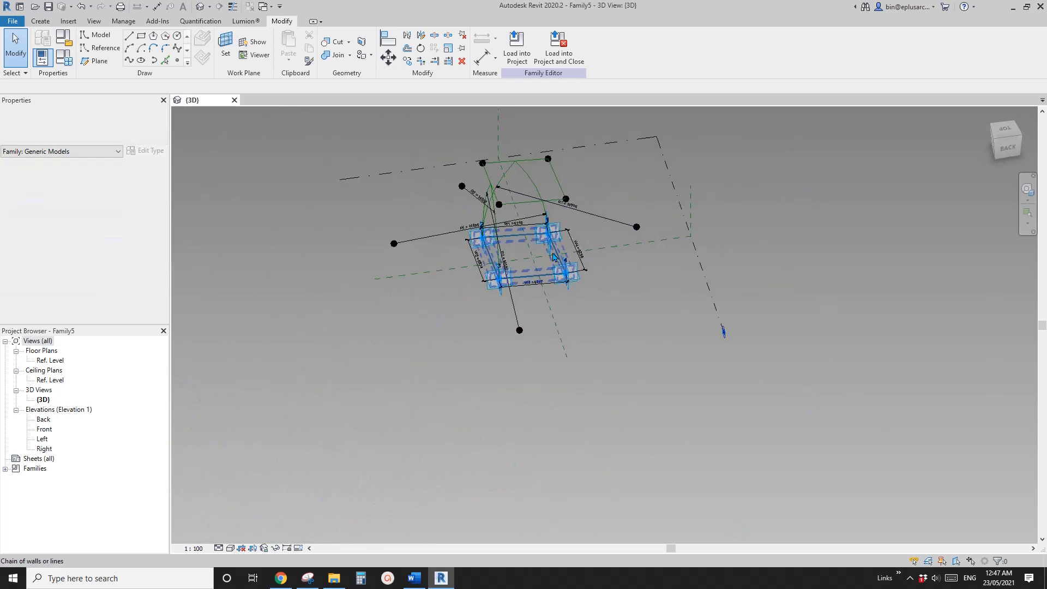
# Place two reference points on the W3 reference line and two on the W4 reference line.
pyautogui.scroll(3, 541, 270)
pyautogui.scroll(2, 545, 240)
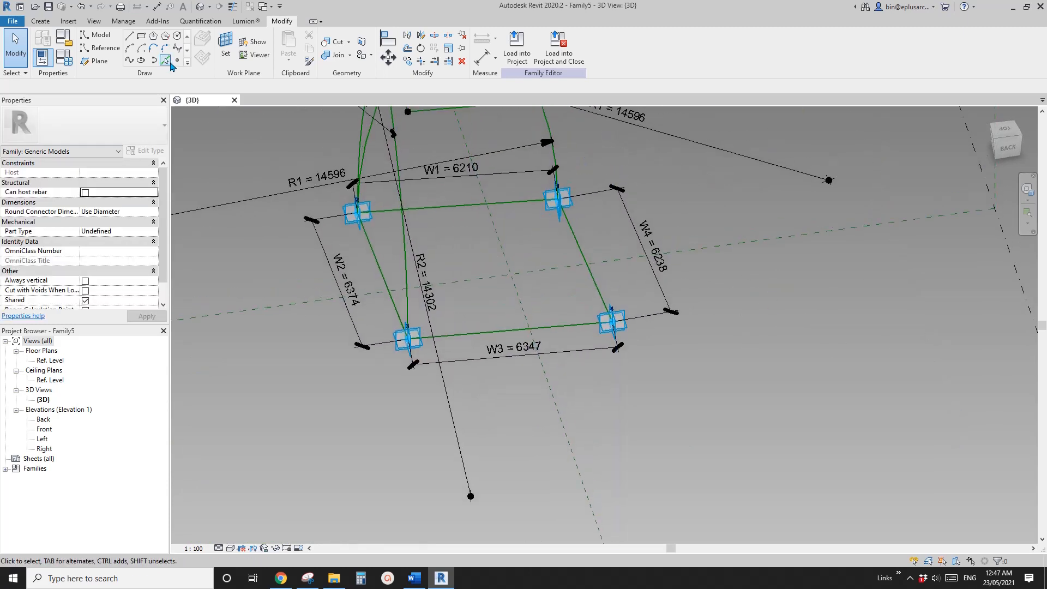
pyautogui.click(176, 62)
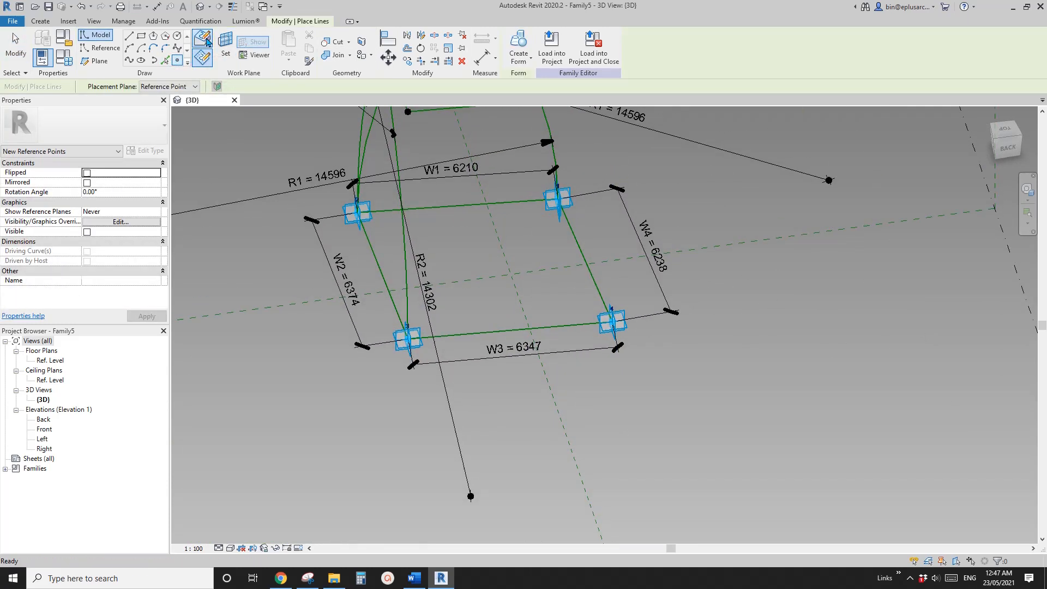
pyautogui.click(477, 330)
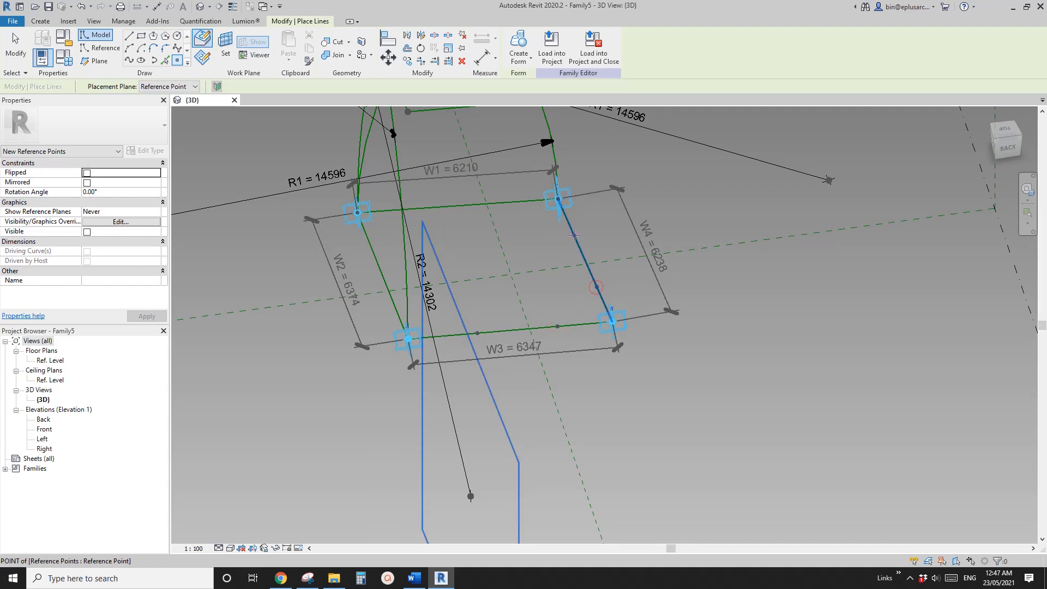
# Place a nested reference point on the work plane of each of the two points hosted on the W3 line.
pyautogui.click(201, 57)
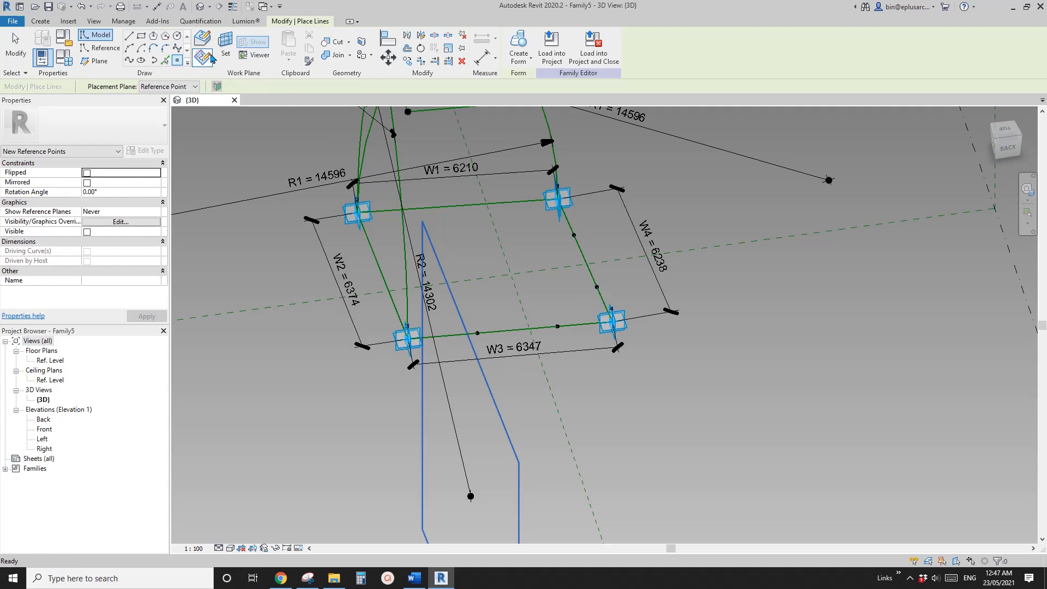
pyautogui.click(225, 46)
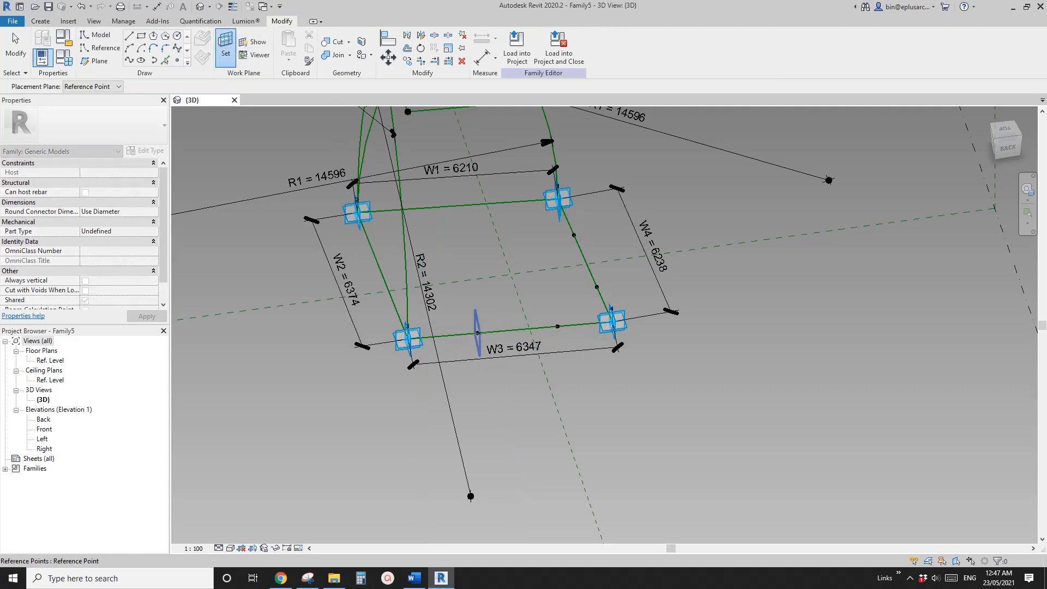
pyautogui.click(477, 332)
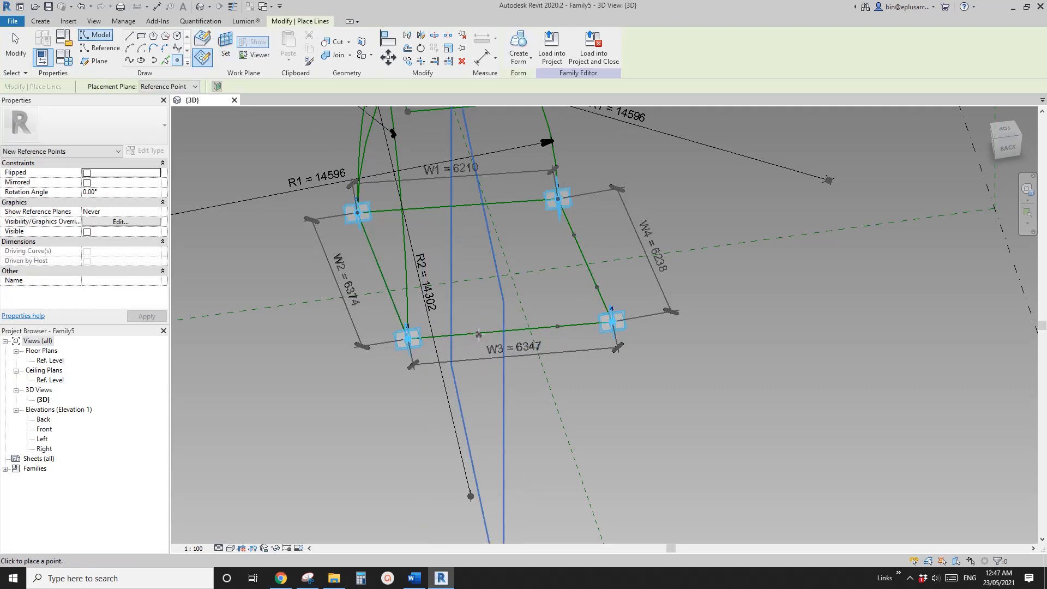
pyautogui.click(478, 332)
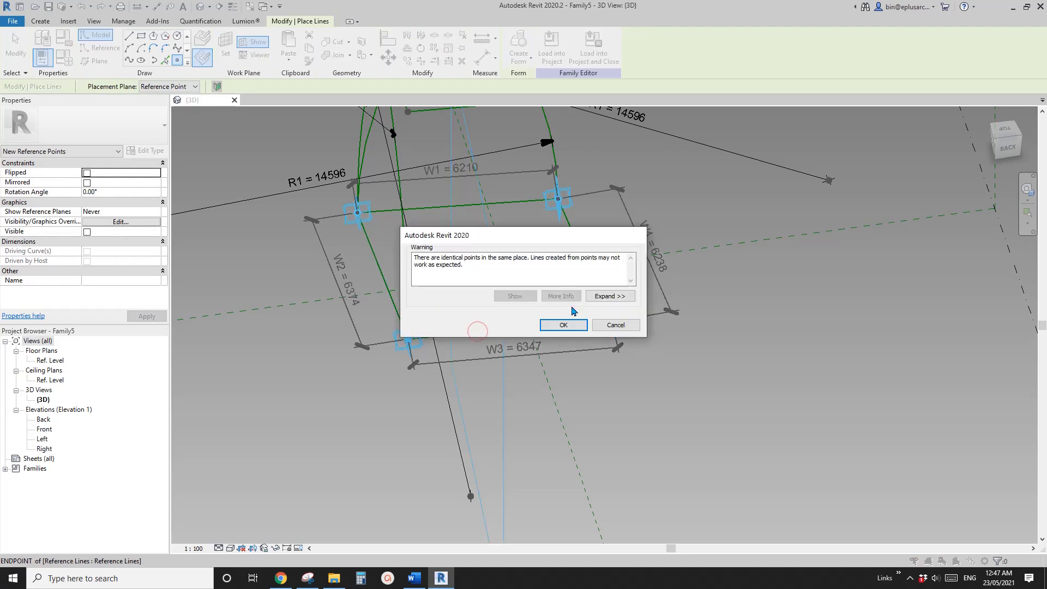
pyautogui.click(573, 323)
pyautogui.click(231, 50)
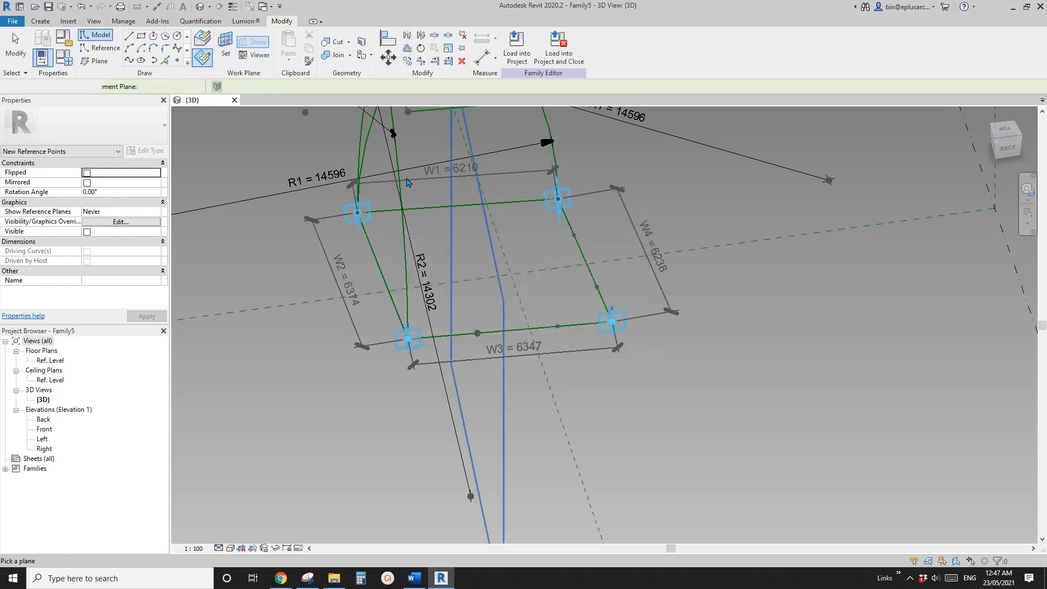
pyautogui.click(557, 326)
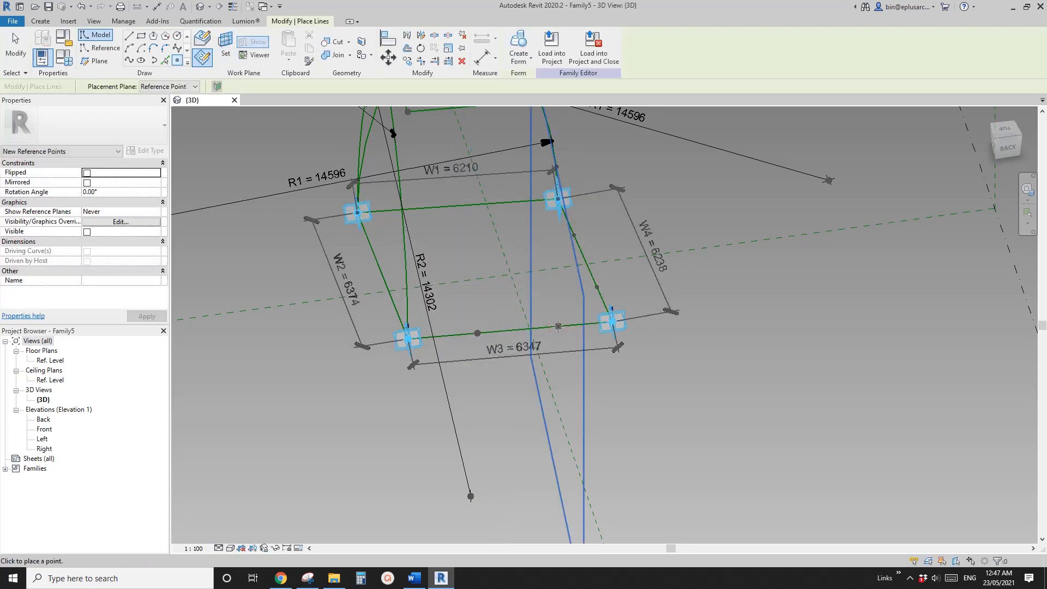
pyautogui.click(557, 326)
pyautogui.click(572, 322)
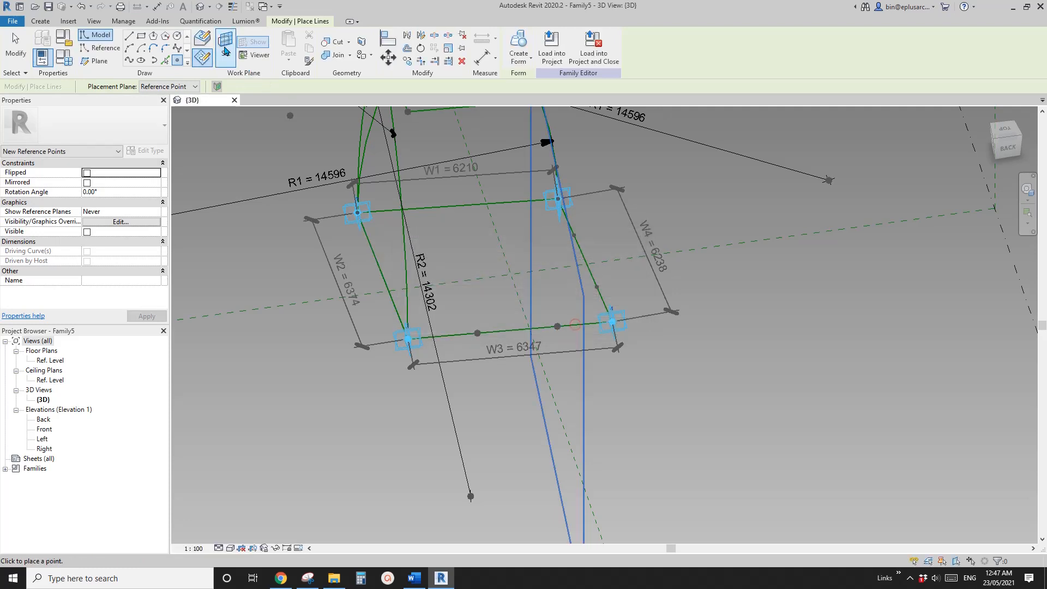
# Place a nested reference point on the work plane of each of the two points hosted on the W4 line.
pyautogui.click(225, 43)
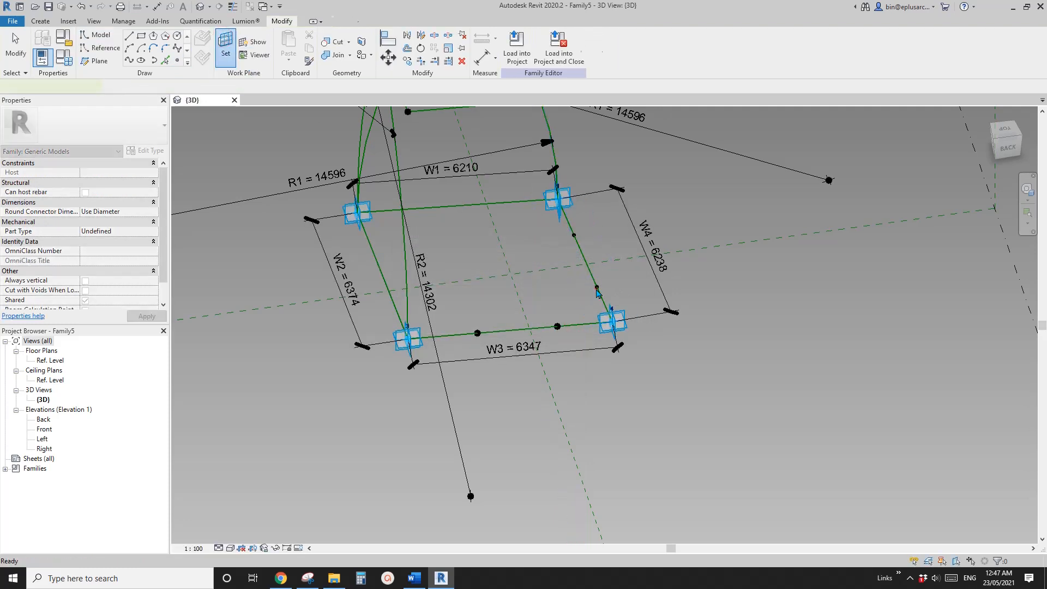
pyautogui.click(597, 287)
pyautogui.click(597, 288)
pyautogui.click(570, 323)
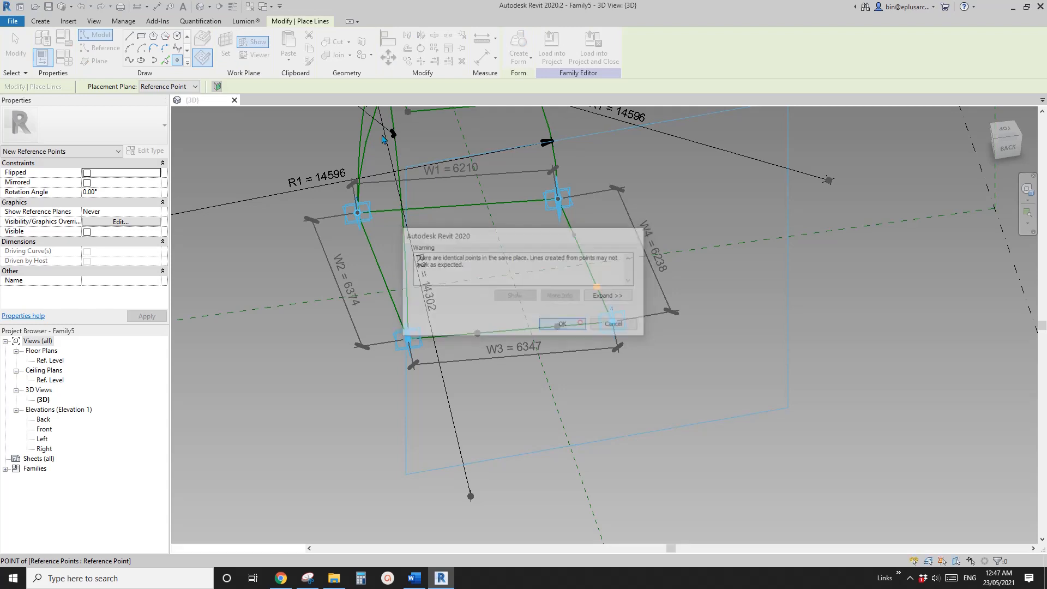
pyautogui.click(226, 44)
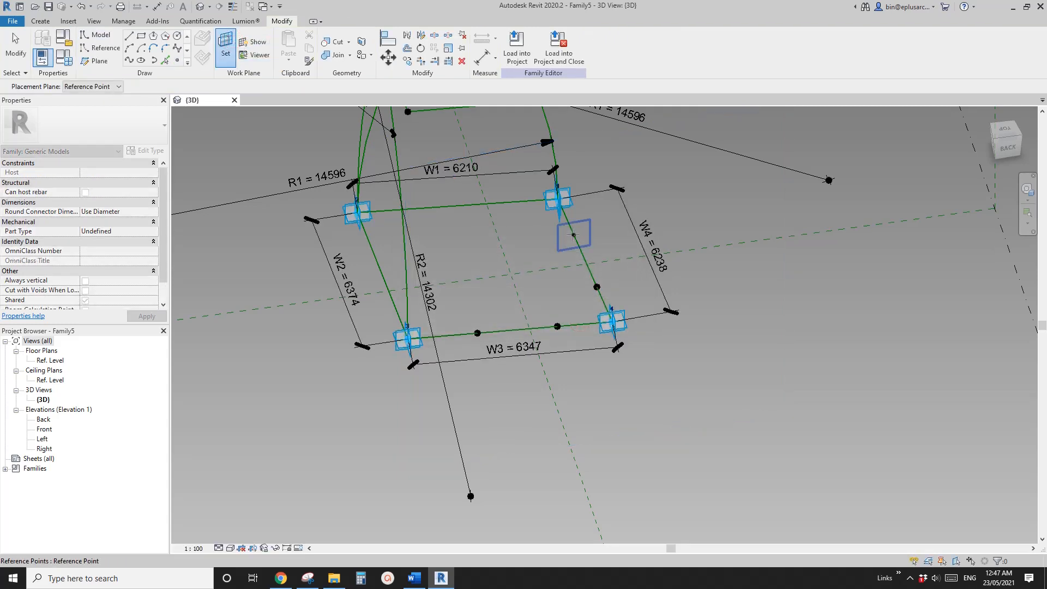
pyautogui.click(573, 235)
pyautogui.click(573, 235)
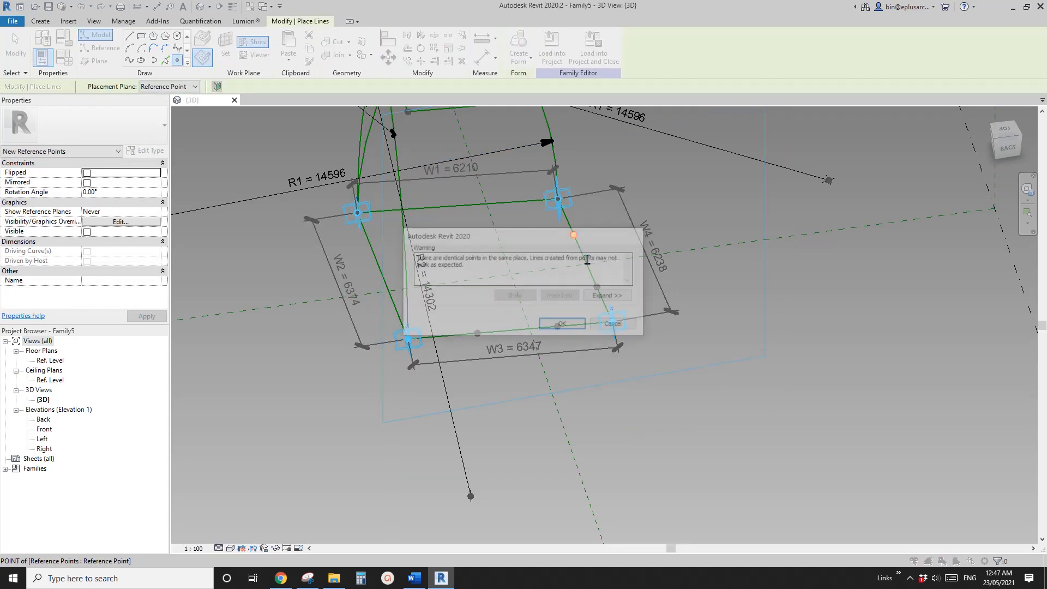
pyautogui.click(564, 325)
pyautogui.scroll(3, 515, 342)
pyautogui.press('Escape')
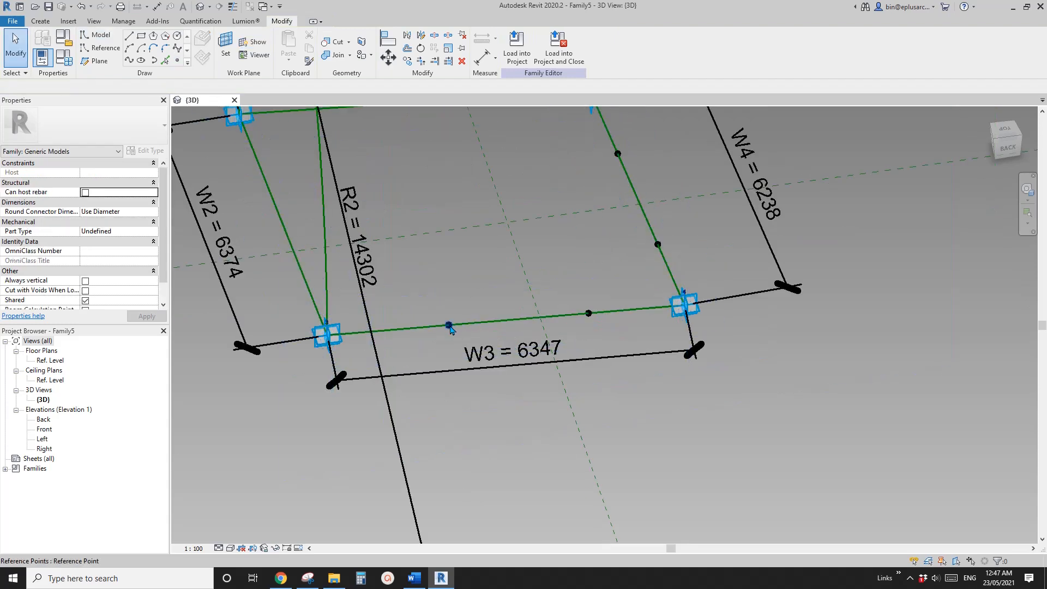
# Offset the W3 line's nested points about 421 (W2 side) and 685 (W4 side) along the line, and flip the host point nearer W2.
pyautogui.click(448, 325)
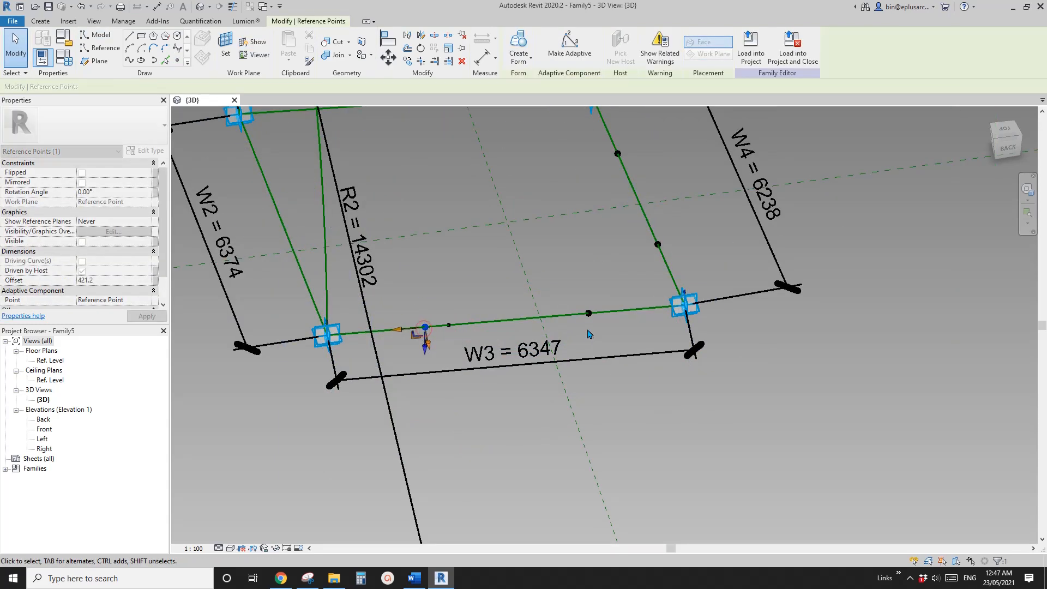
pyautogui.click(589, 313)
pyautogui.moveTo(565, 320); pyautogui.dragTo(526, 323)
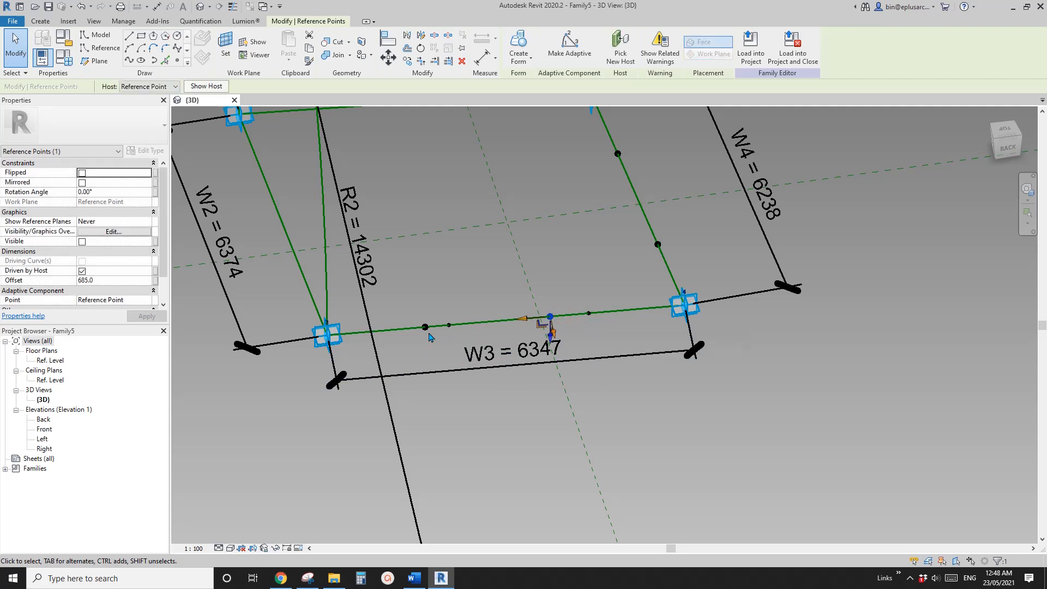
pyautogui.click(448, 325)
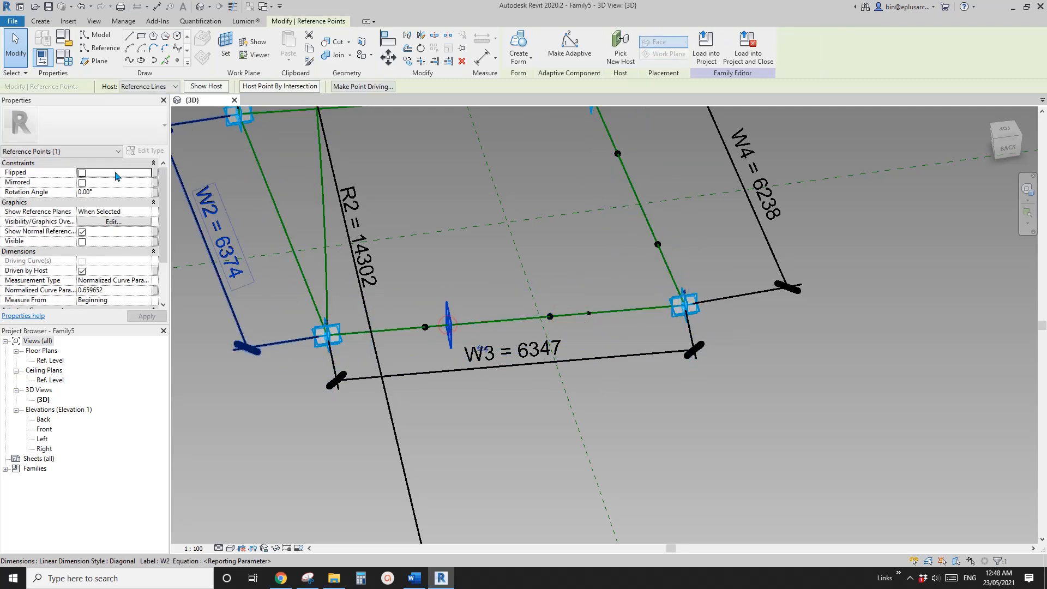
pyautogui.click(83, 173)
# Offset the W4 line's nested points about 553 (W3 side) and 535 (W1 side) along the line, and flip the host point nearer W3.
pyautogui.moveTo(567, 240); pyautogui.dragTo(491, 318, button='middle')
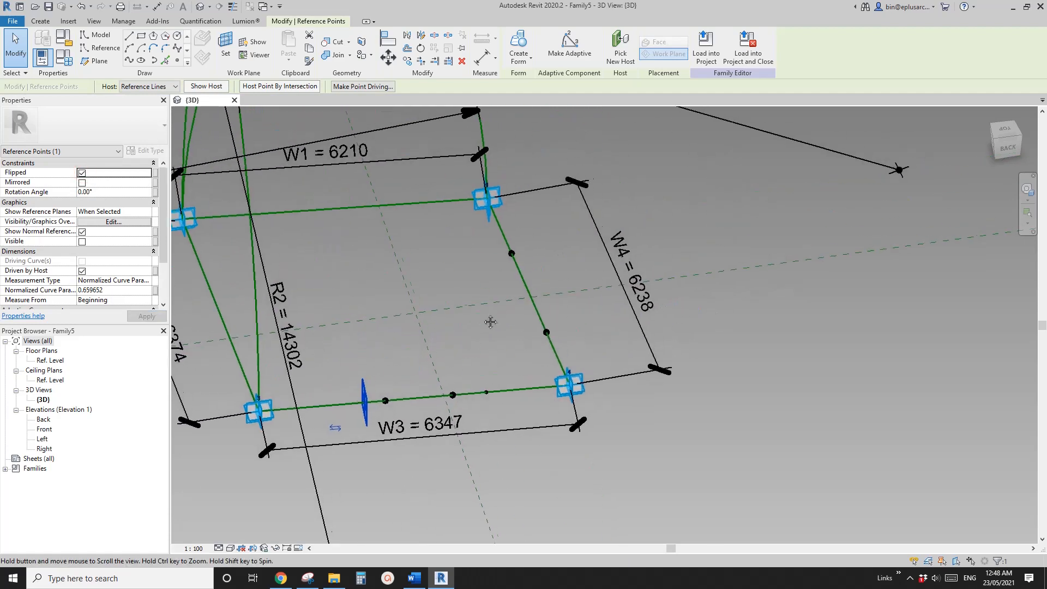
pyautogui.click(546, 333)
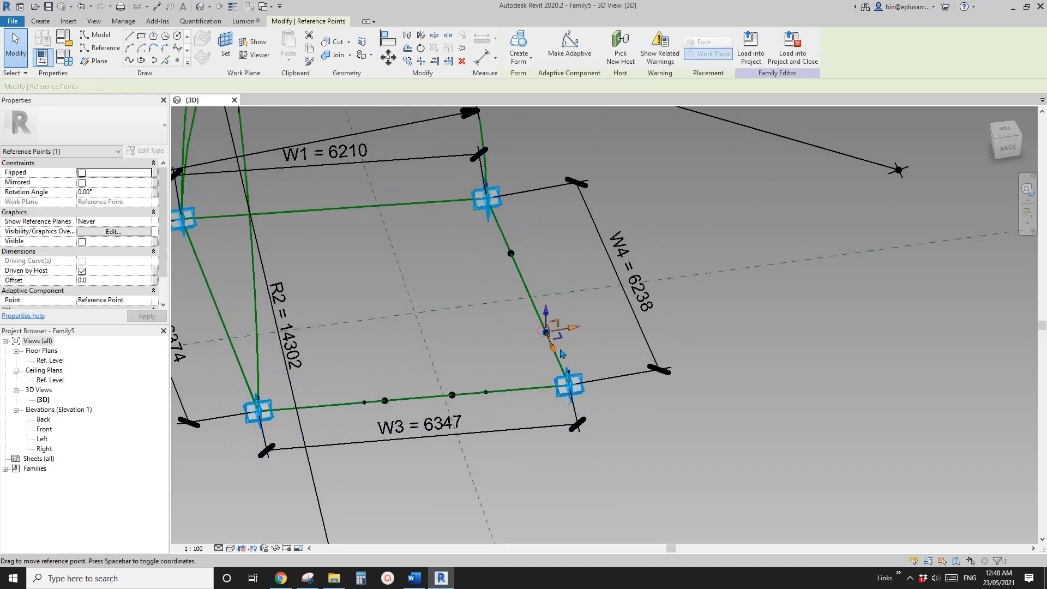
pyautogui.keyDown('shift'); pyautogui.moveTo(547, 334); pyautogui.dragTo(521, 337, button='middle'); pyautogui.keyUp('shift')
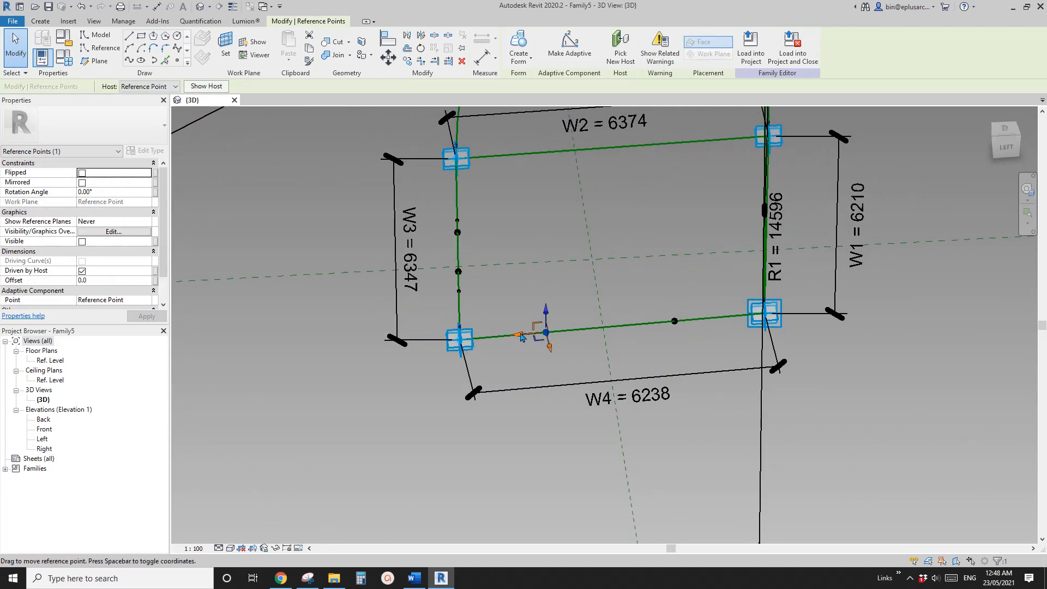
pyautogui.moveTo(499, 338); pyautogui.dragTo(472, 339)
pyautogui.click(547, 333)
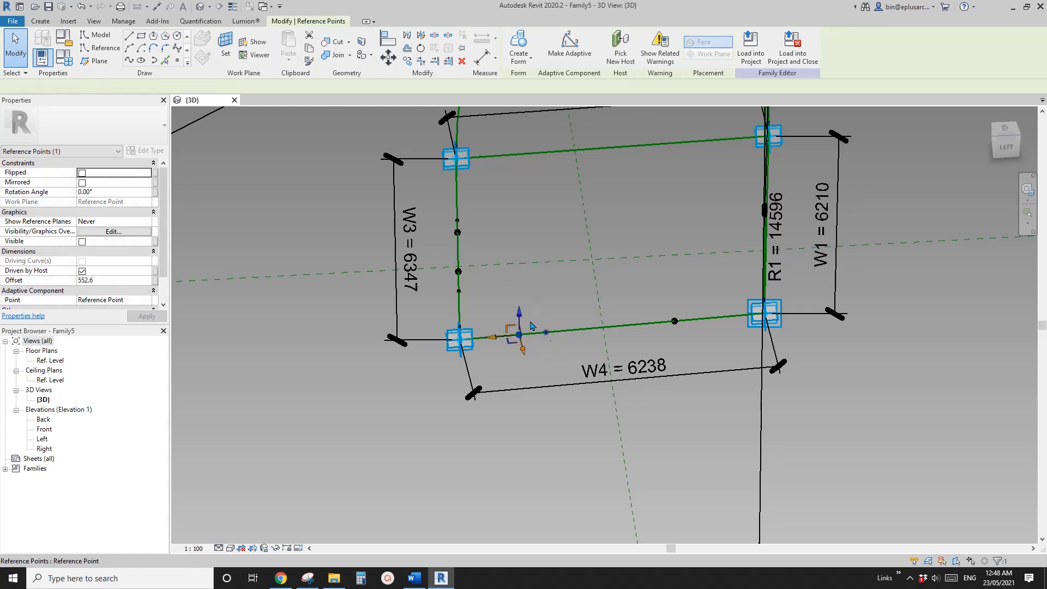
pyautogui.click(81, 173)
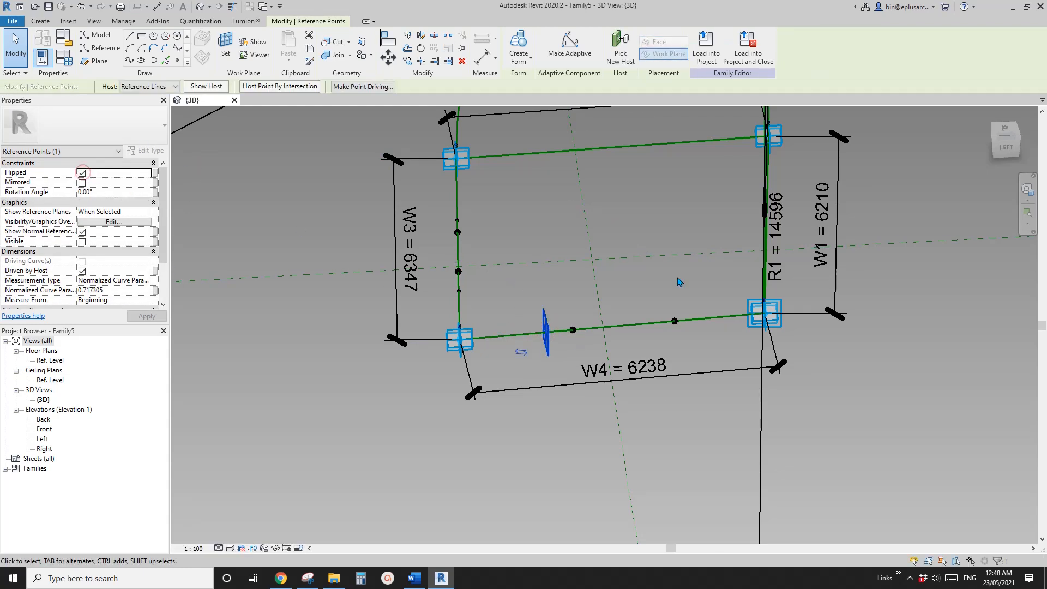
pyautogui.click(677, 323)
pyautogui.moveTo(648, 324); pyautogui.dragTo(621, 326)
# Set the normalized curve parameter of the W4 line's host points to 0 at the W1 end and 1 at the W3 end.
pyautogui.click(674, 322)
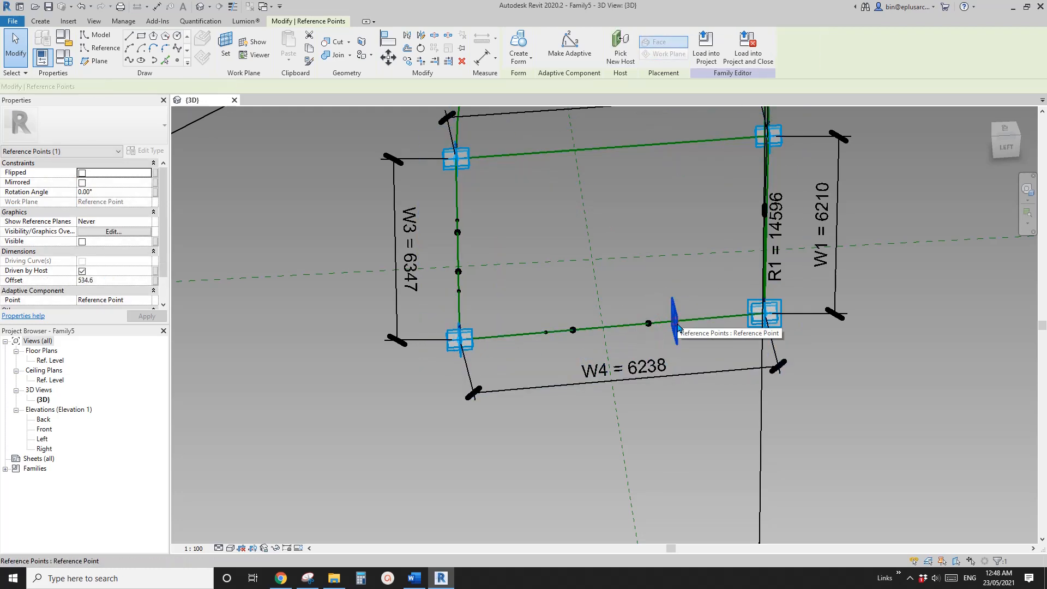
pyautogui.click(119, 291)
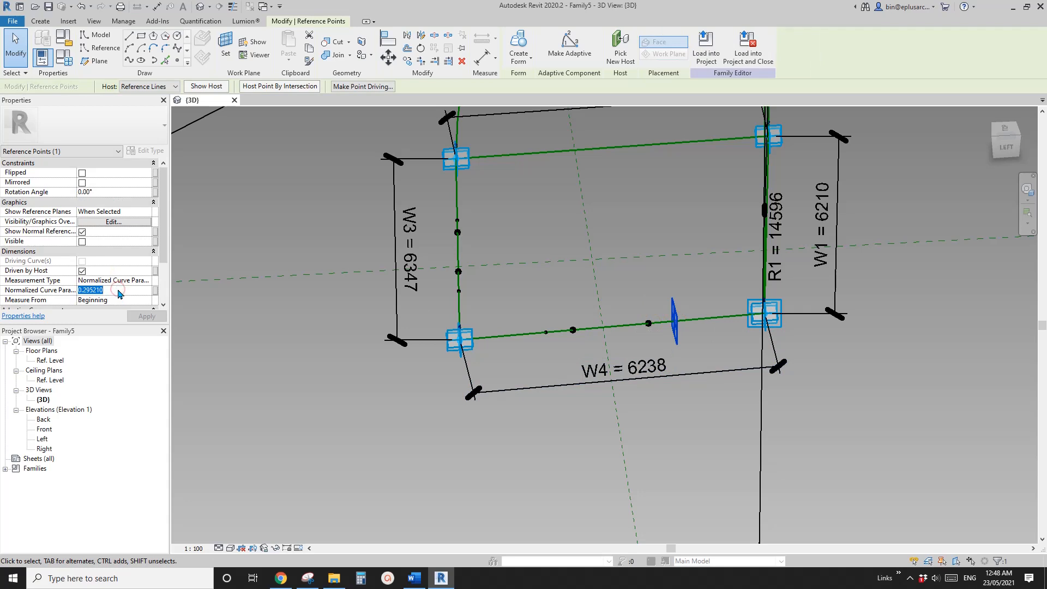
pyautogui.press('Return')
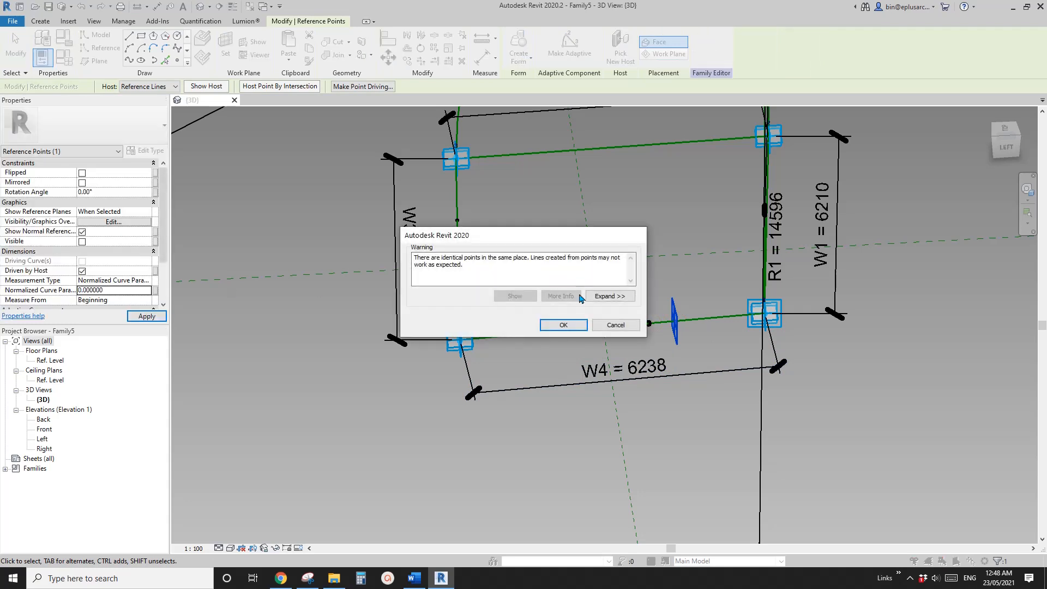
pyautogui.click(563, 325)
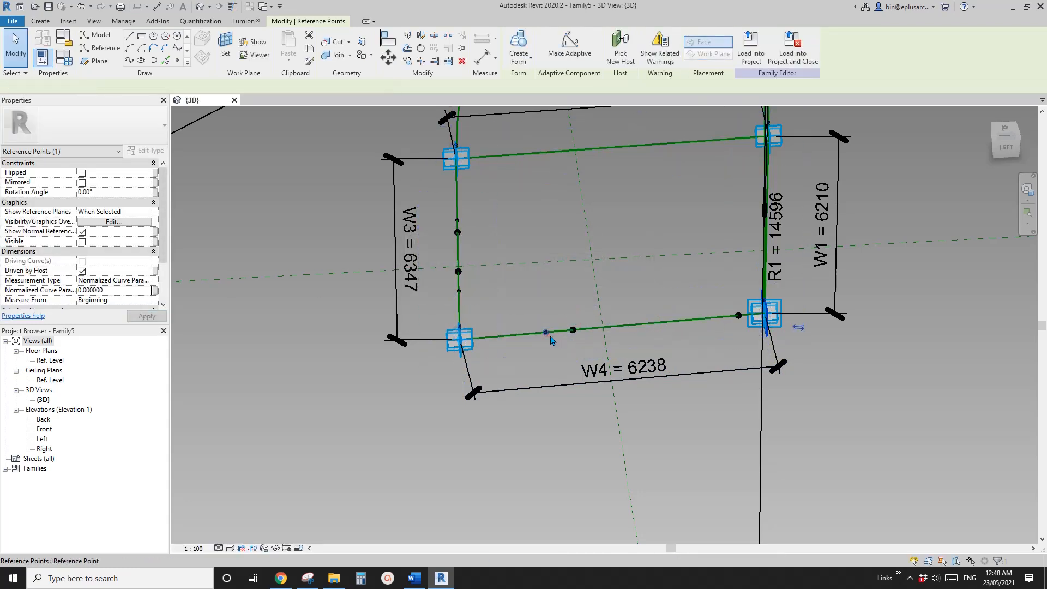
pyautogui.click(121, 291)
pyautogui.write('1')
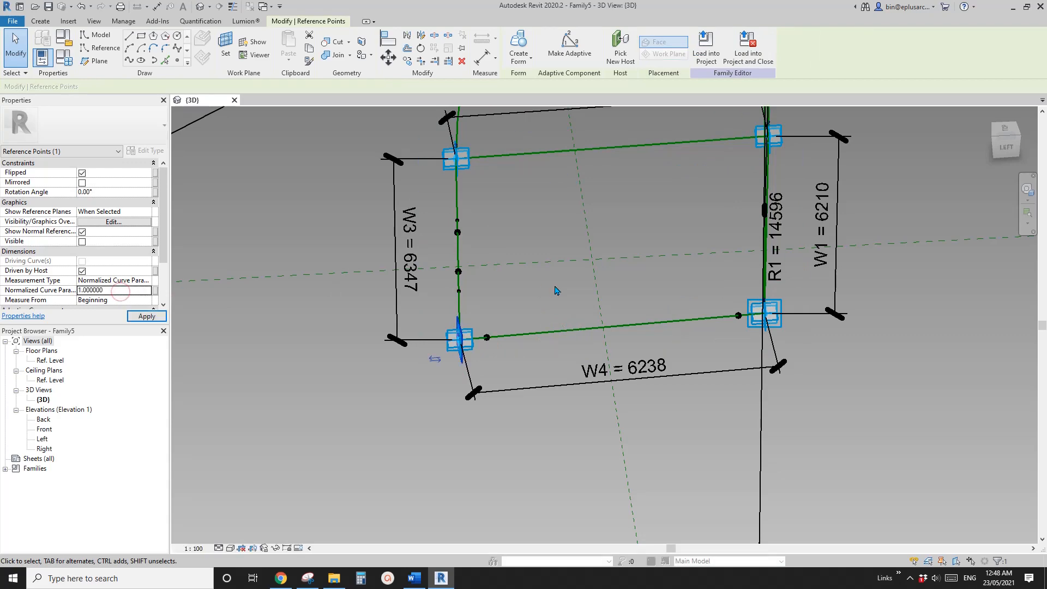
# Set the normalized curve parameter of the W3 line's host points to 0 at the W4 end and 1 at the W2 end.
pyautogui.keyDown('shift'); pyautogui.moveTo(556, 303); pyautogui.dragTo(690, 309, button='middle'); pyautogui.keyUp('shift')
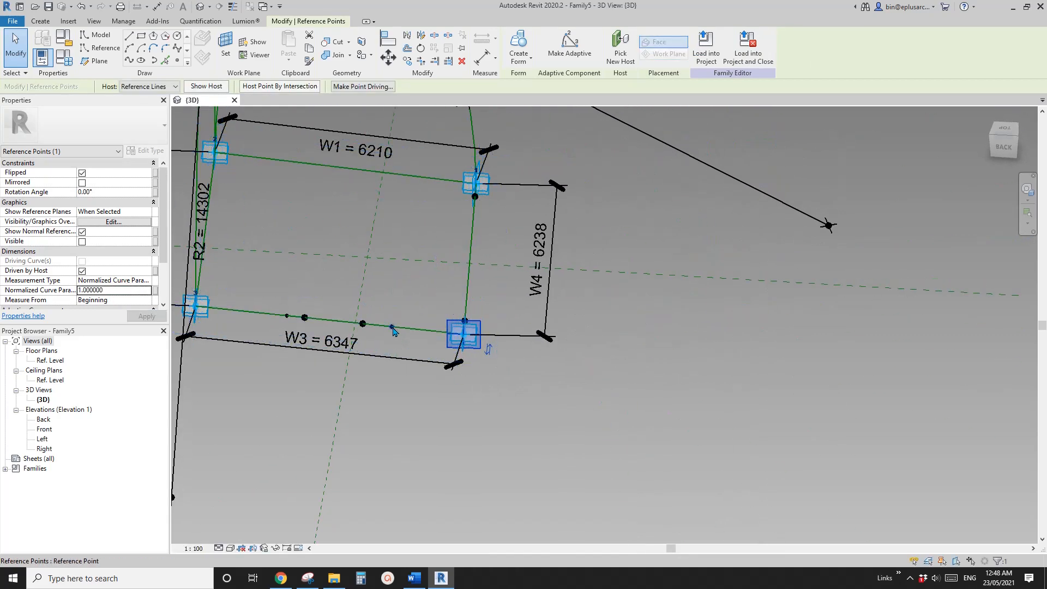
pyautogui.click(391, 327)
pyautogui.click(127, 294)
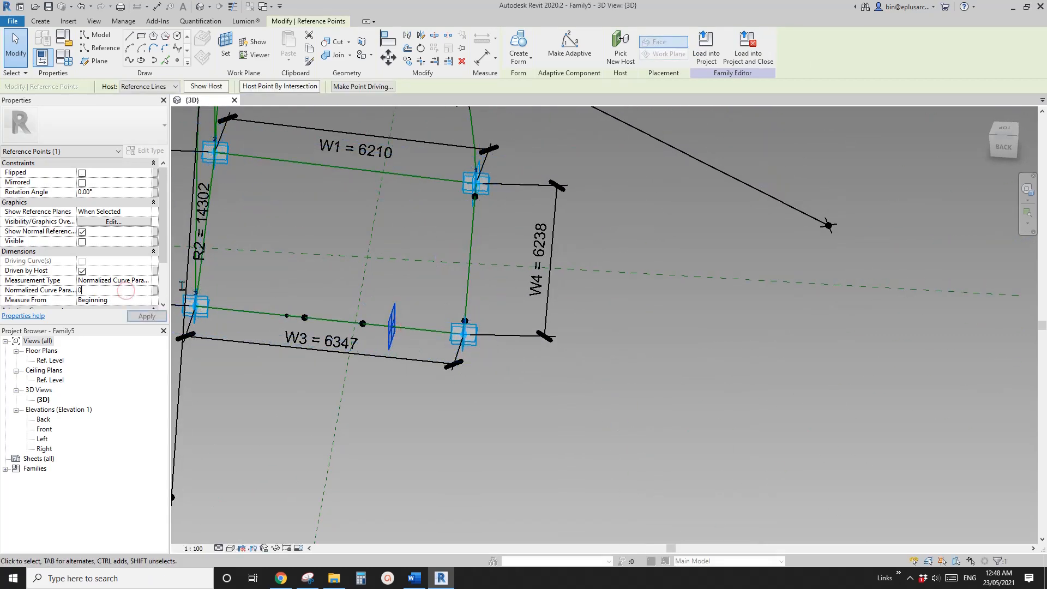
pyautogui.write('000000')
pyautogui.click(572, 325)
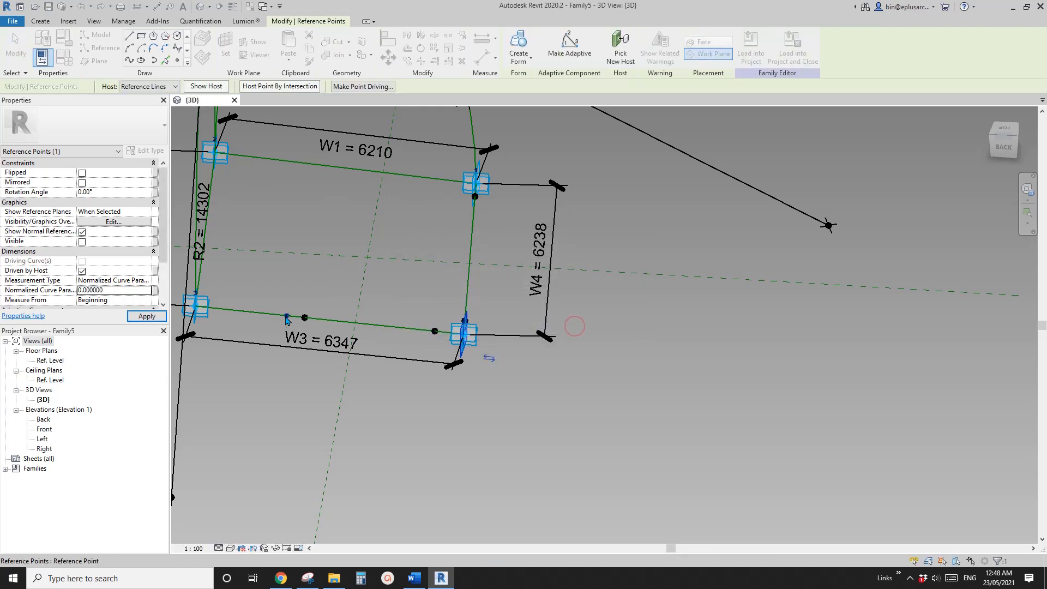
pyautogui.click(111, 290)
pyautogui.write('1')
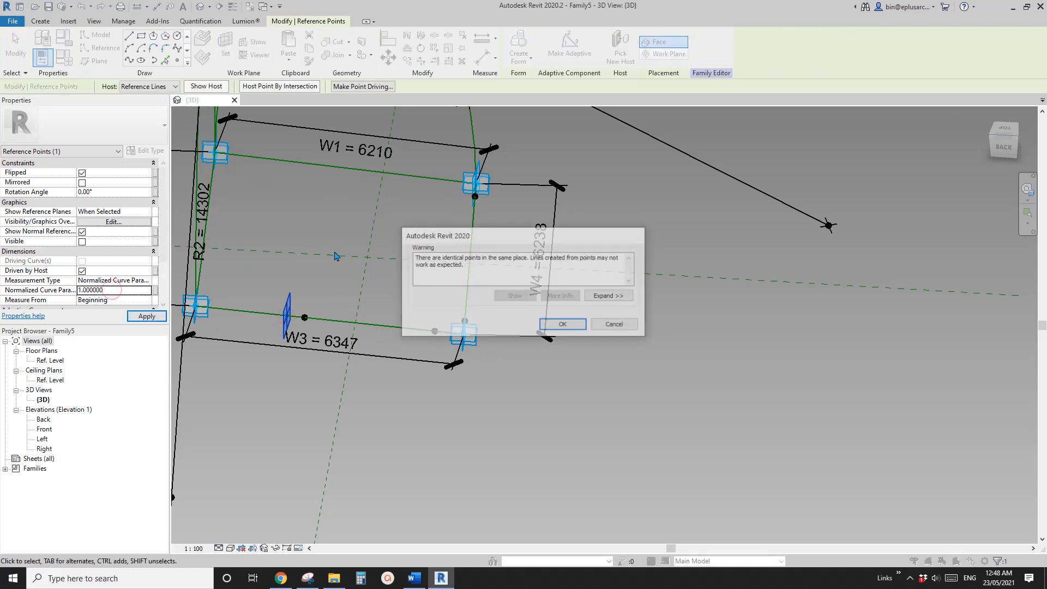
pyautogui.click(568, 326)
# Create an instance parameter R3 and associate it with the offset of both nested points on the W3 line.
pyautogui.moveTo(408, 288); pyautogui.dragTo(538, 320, button='middle')
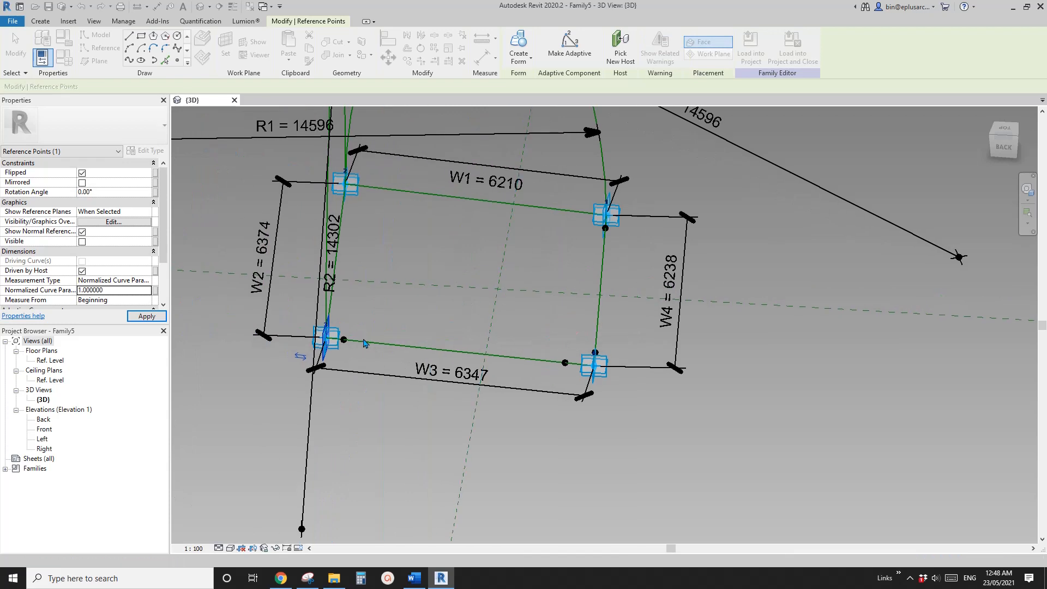
pyautogui.click(344, 340)
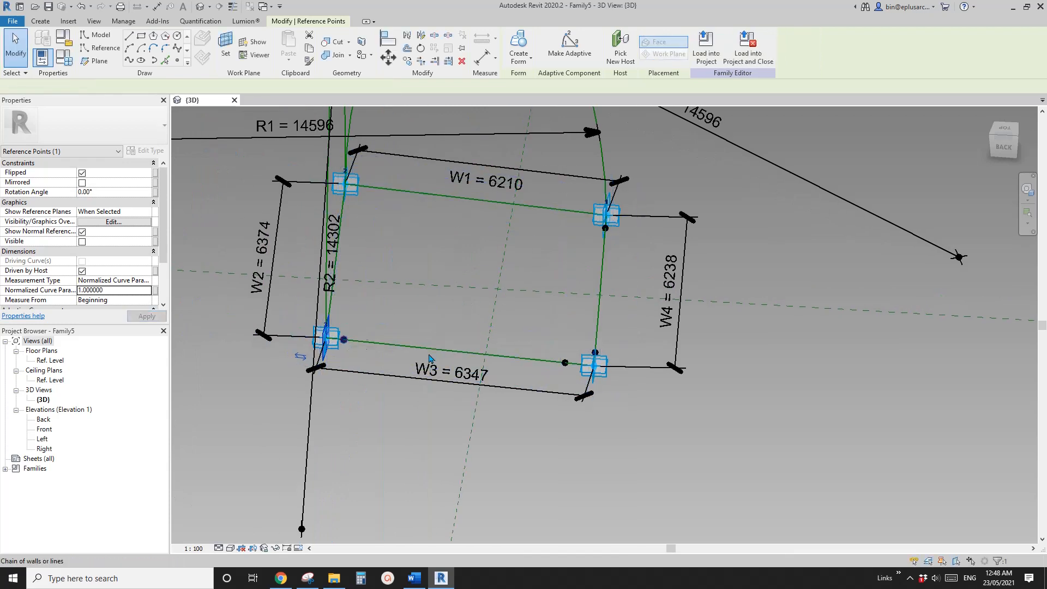
pyautogui.keyDown('ctrl'); pyautogui.click(565, 363); pyautogui.keyUp('ctrl')
pyautogui.click(155, 281)
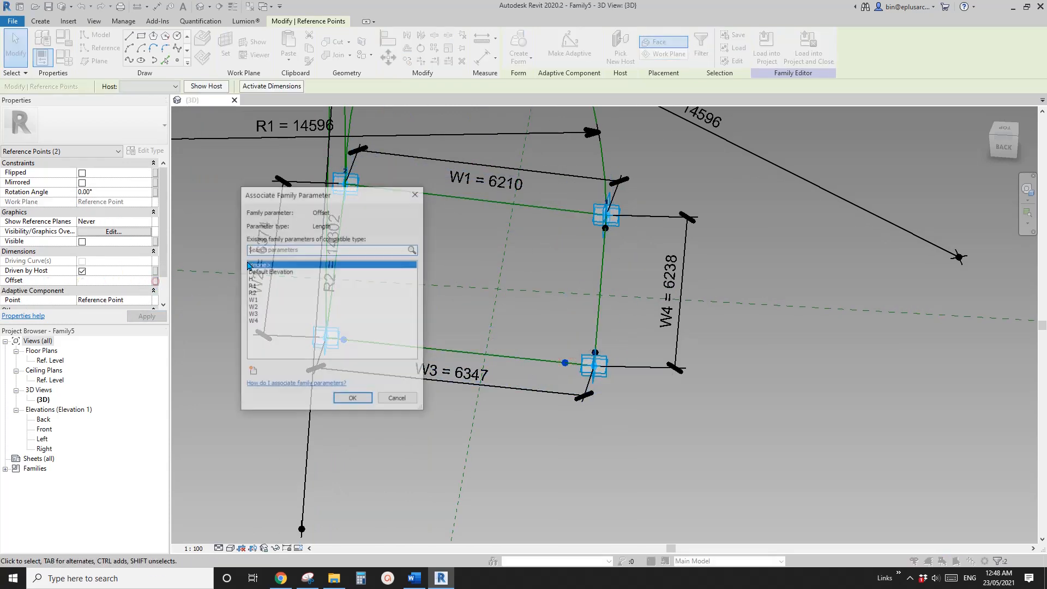
pyautogui.click(253, 374)
pyautogui.write('R3')
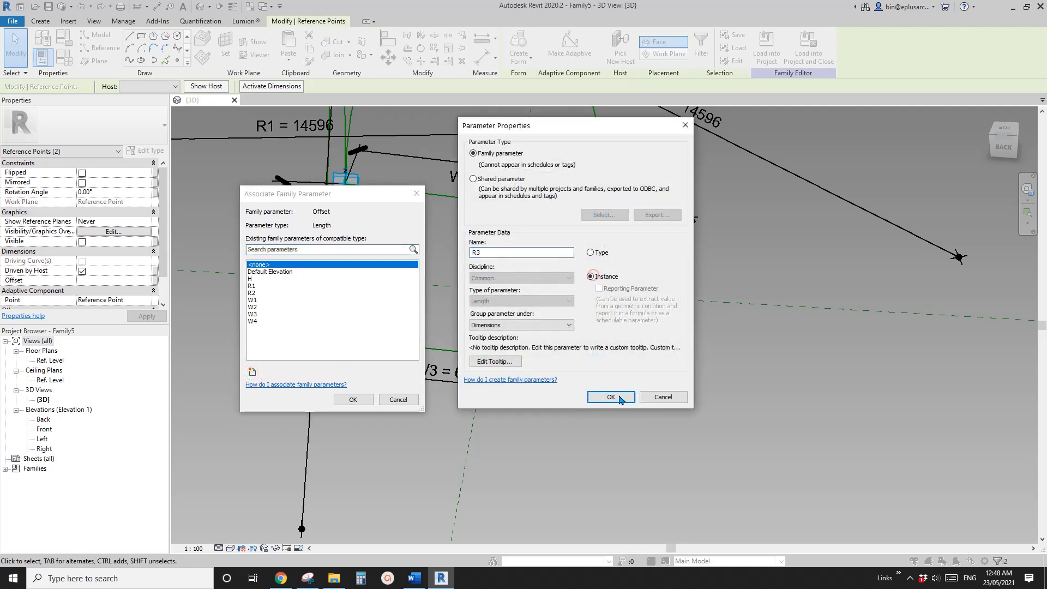
pyautogui.click(610, 397)
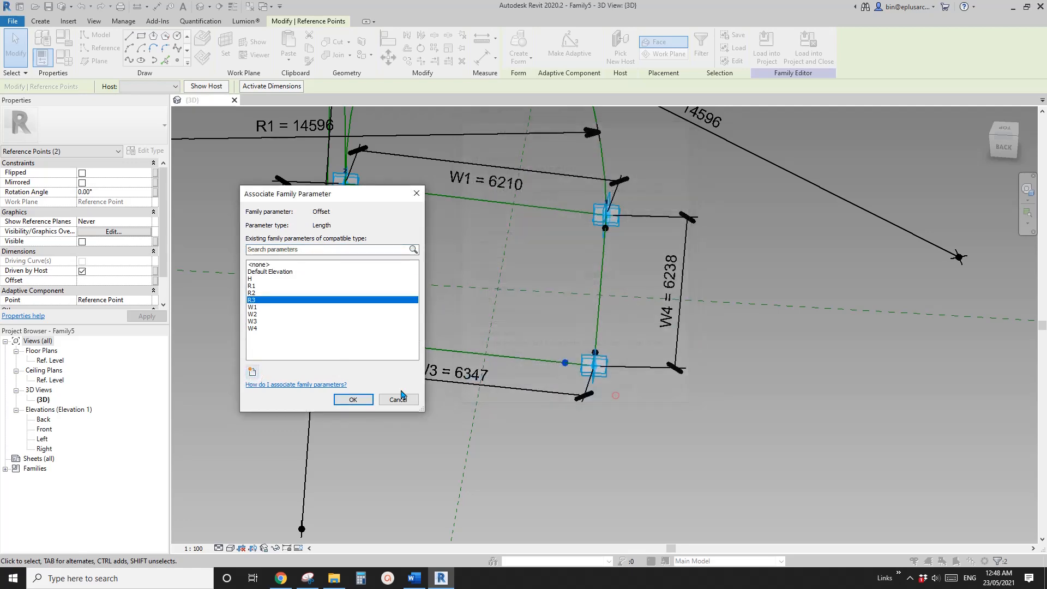
pyautogui.click(362, 402)
# Create an instance parameter R4 and associate it with the offset of both nested points on the W4 line.
pyautogui.keyDown('shift'); pyautogui.moveTo(547, 346); pyautogui.dragTo(396, 371, button='middle'); pyautogui.keyUp('shift')
pyautogui.click(381, 417)
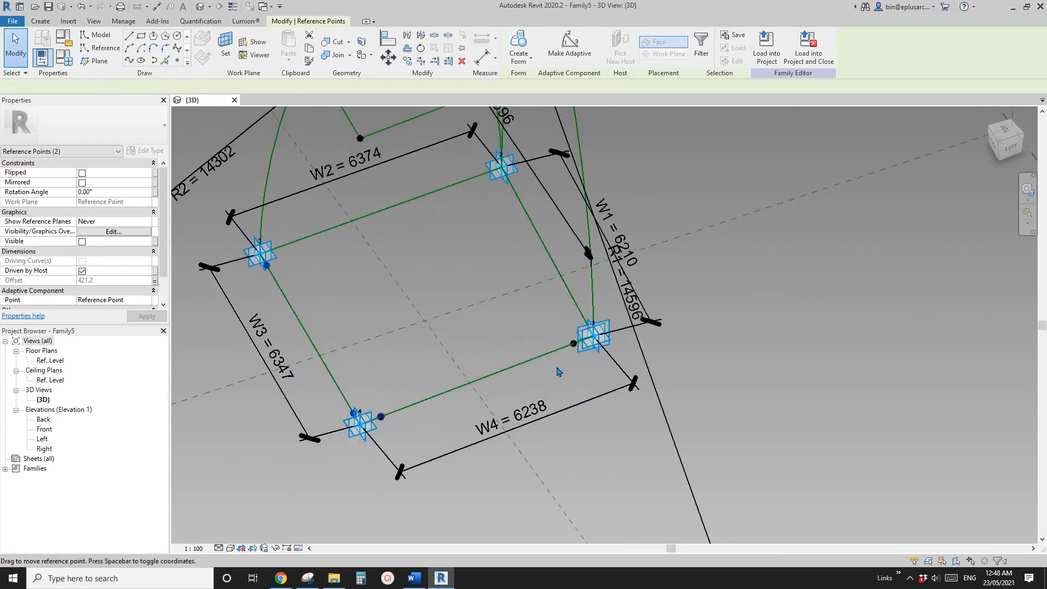
pyautogui.keyDown('ctrl'); pyautogui.click(573, 344); pyautogui.keyUp('ctrl')
pyautogui.click(154, 280)
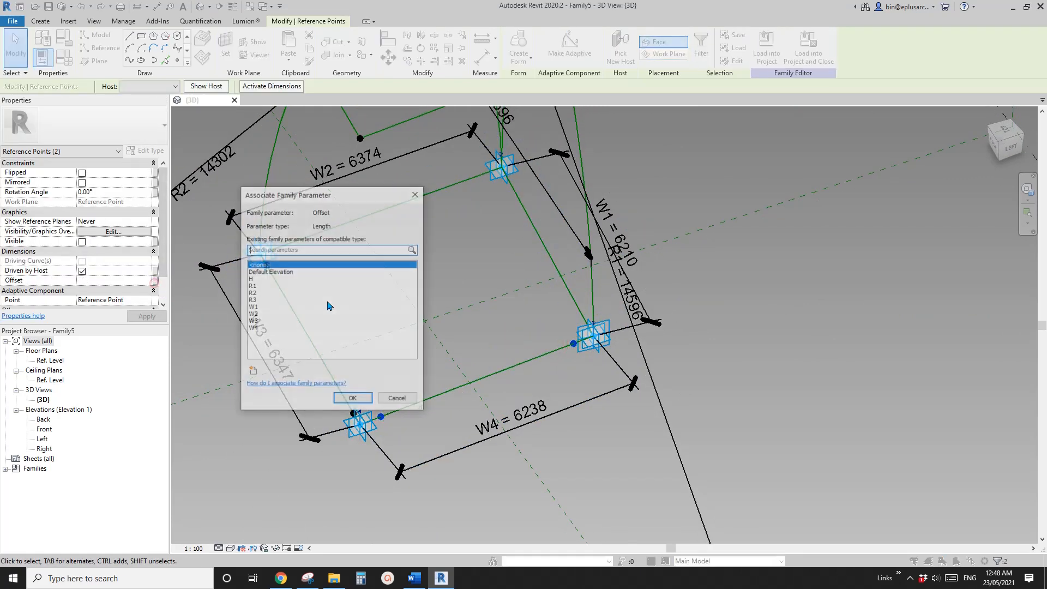
pyautogui.click(252, 371)
pyautogui.write('R4')
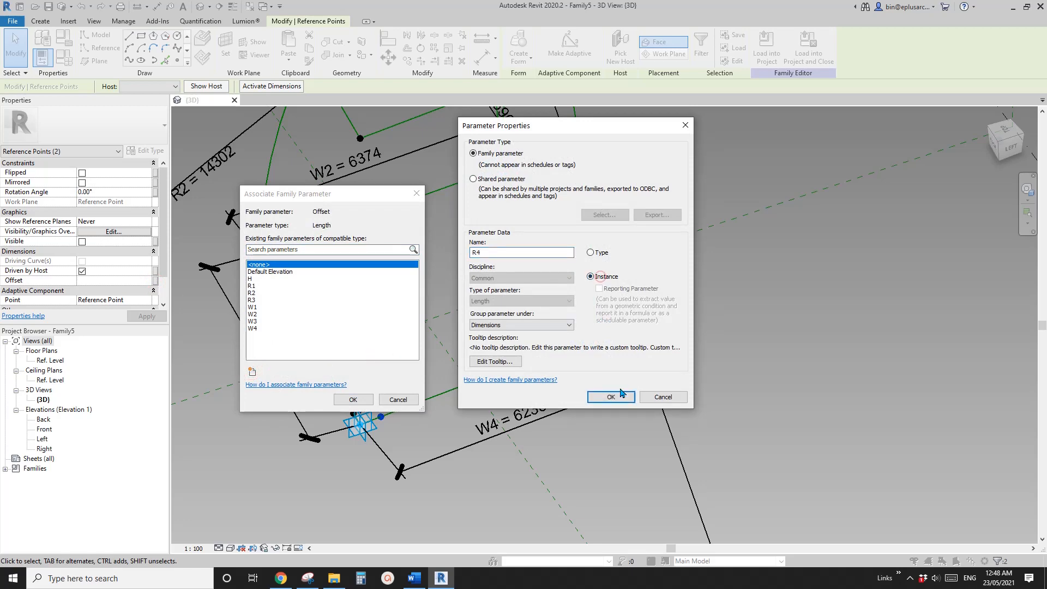
pyautogui.click(621, 393)
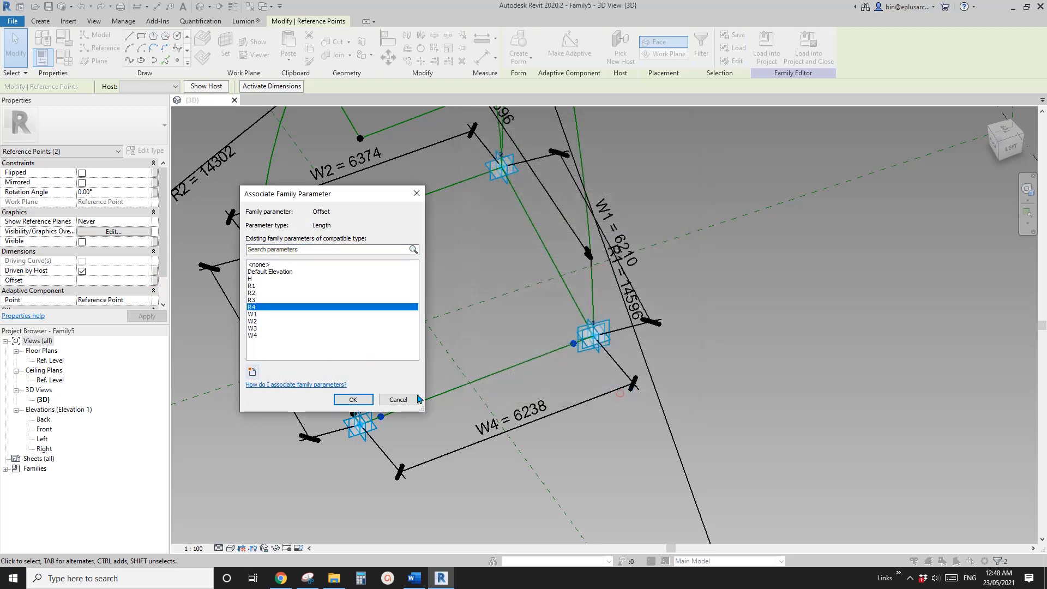
pyautogui.click(359, 402)
# Give R3 the formula (H ^ 2 + W3 ^ 2 / 4) / W3 and R4 the formula (H ^ 2 + W4 ^ 2 / 4) / W4.
pyautogui.moveTo(479, 355); pyautogui.dragTo(567, 357, button='middle')
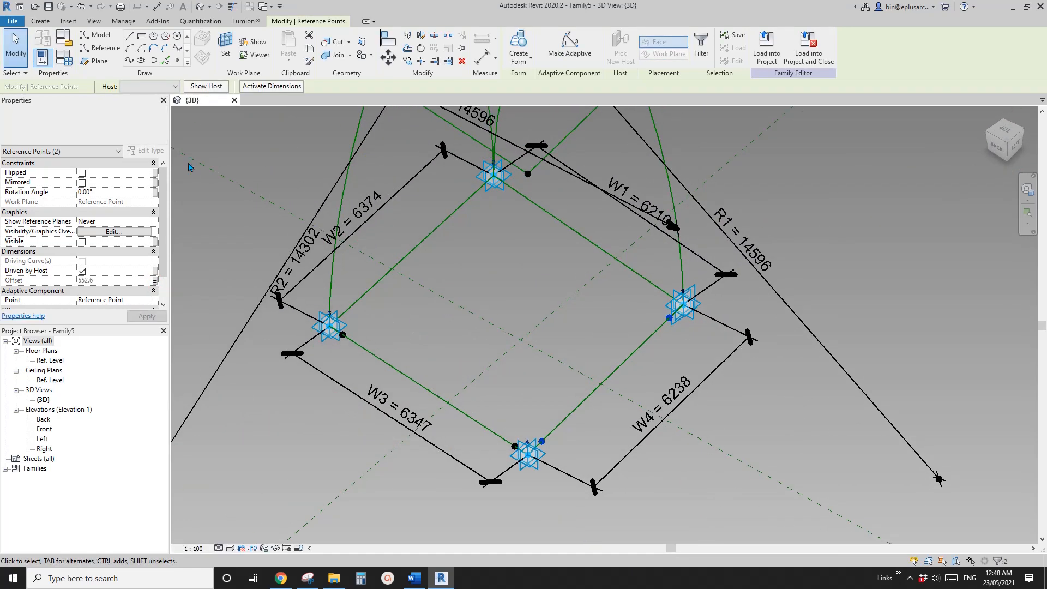
pyautogui.click(63, 57)
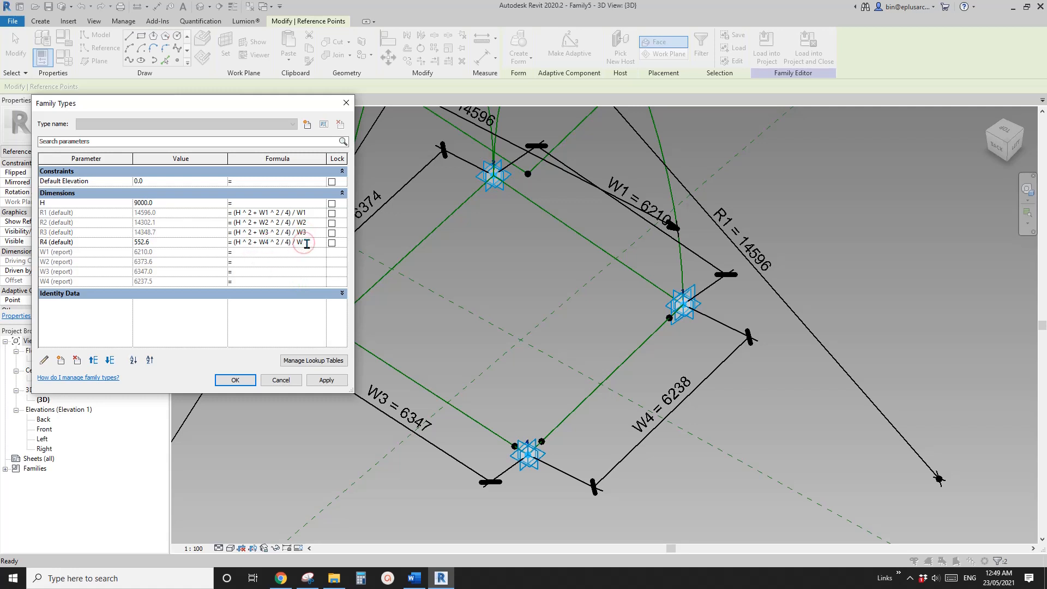
pyautogui.click(339, 380)
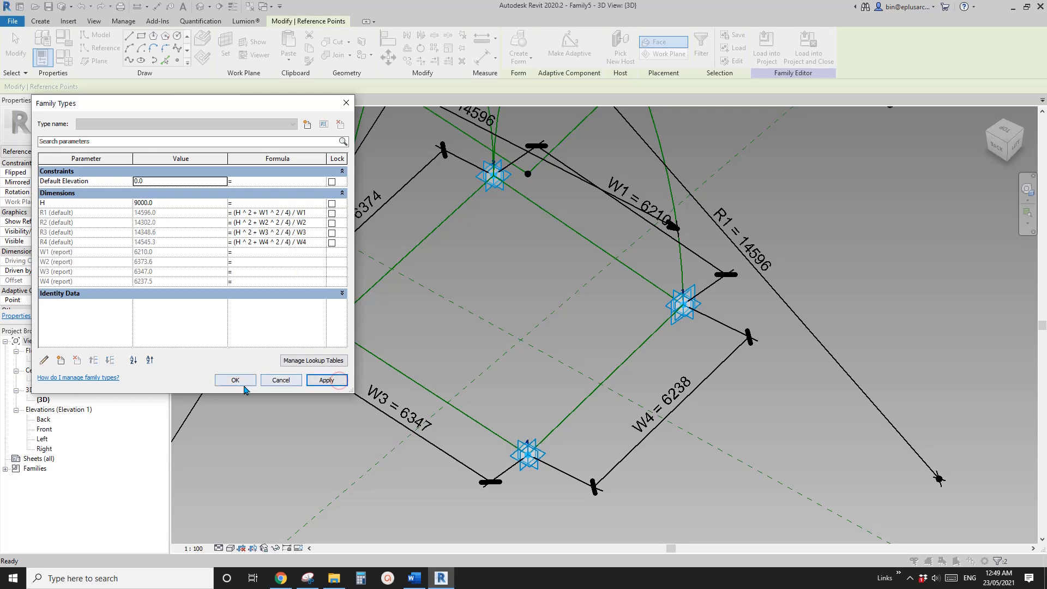
pyautogui.click(244, 386)
pyautogui.click(243, 386)
# Draw a centre-ends reference arc on the W3 point beyond W2's plane, from the W3–W4 corner to the midpoint of the upper line above W3.
pyautogui.scroll(-4, 465, 322)
pyautogui.keyDown('shift'); pyautogui.moveTo(473, 339); pyautogui.dragTo(230, 350, button='middle'); pyautogui.keyUp('shift')
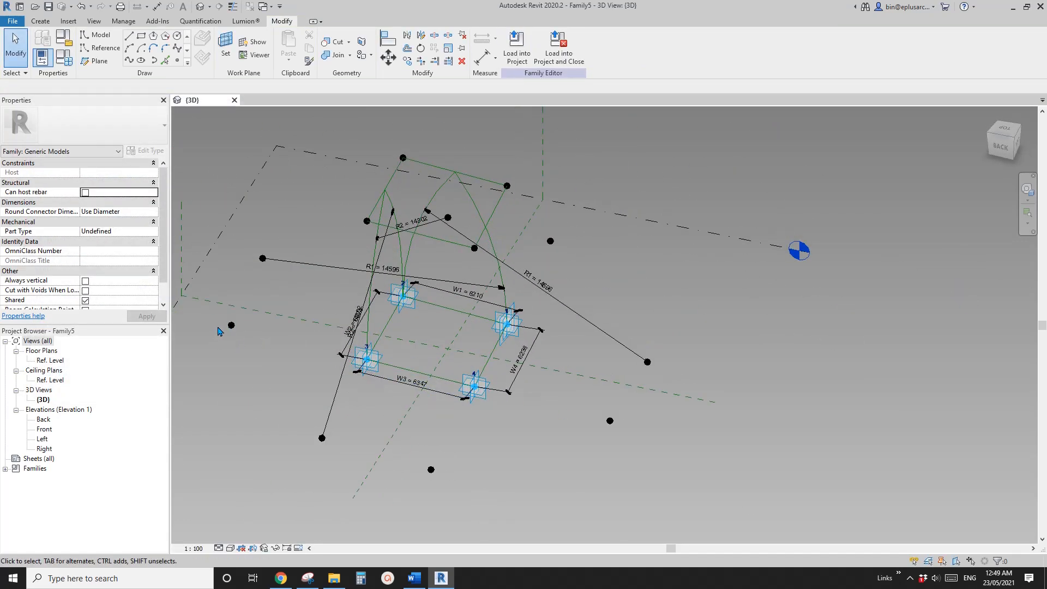
pyautogui.click(231, 326)
pyautogui.keyDown('shift'); pyautogui.moveTo(605, 419); pyautogui.dragTo(525, 389, button='middle'); pyautogui.keyUp('shift')
pyautogui.keyDown('shift'); pyautogui.moveTo(186, 497); pyautogui.dragTo(442, 310, button='middle'); pyautogui.keyUp('shift')
pyautogui.moveTo(373, 251); pyautogui.dragTo(308, 283, button='middle')
pyautogui.press('Escape')
pyautogui.click(104, 47)
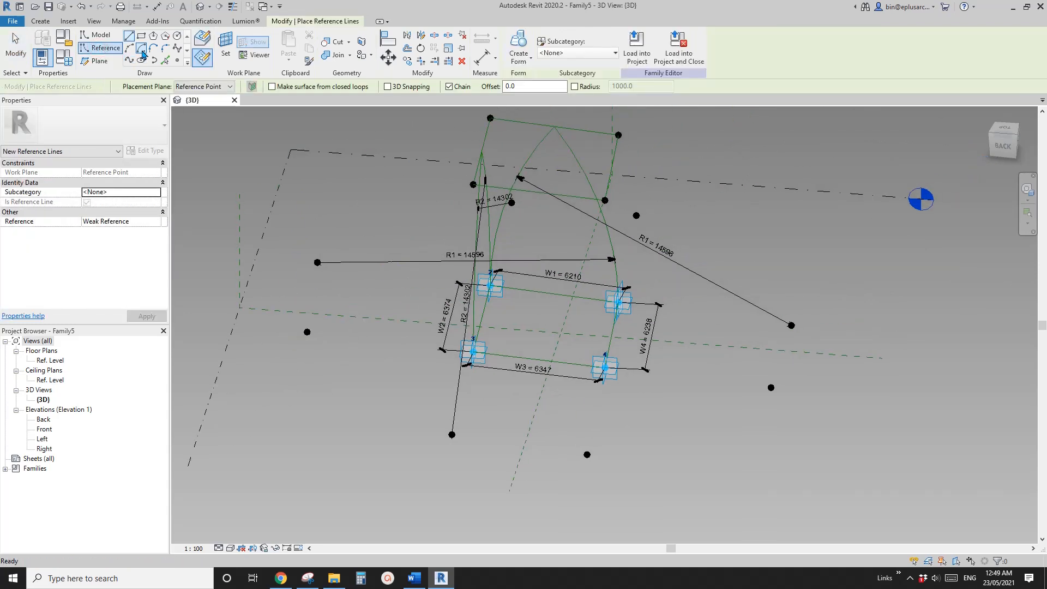
pyautogui.click(141, 49)
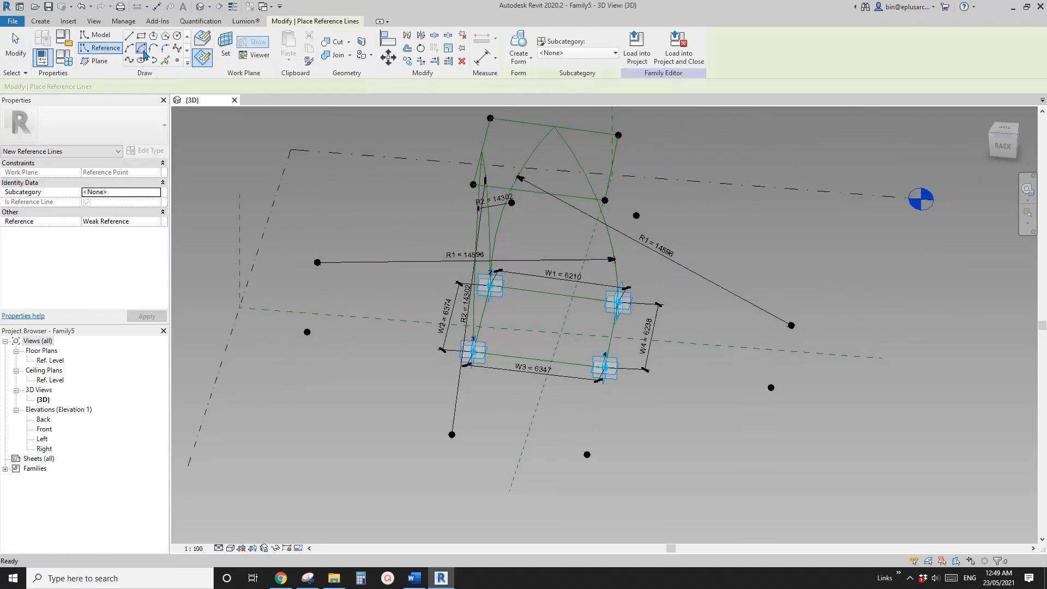
pyautogui.click(225, 53)
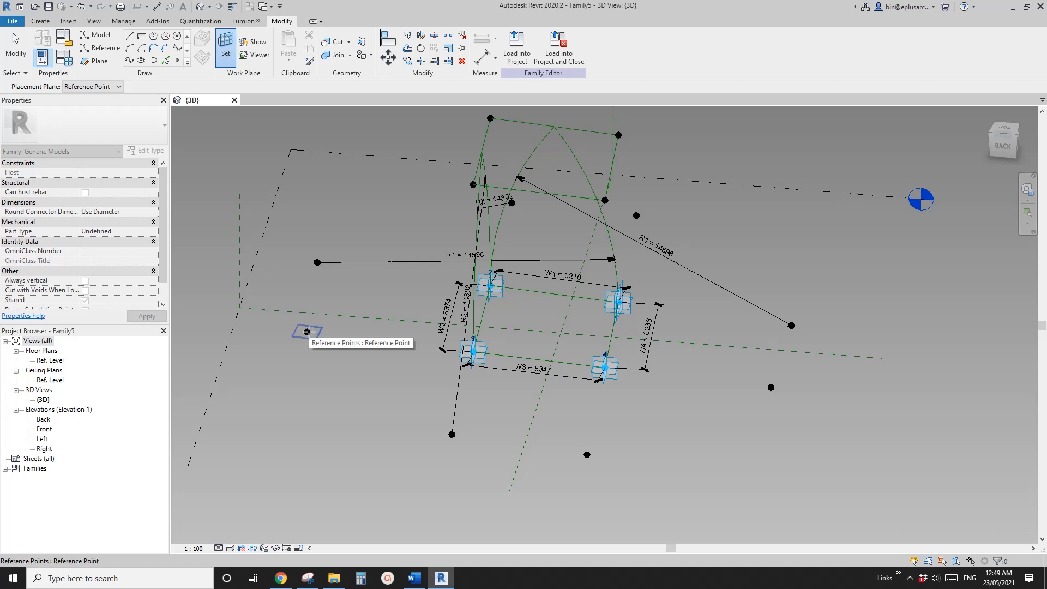
pyautogui.click(307, 331)
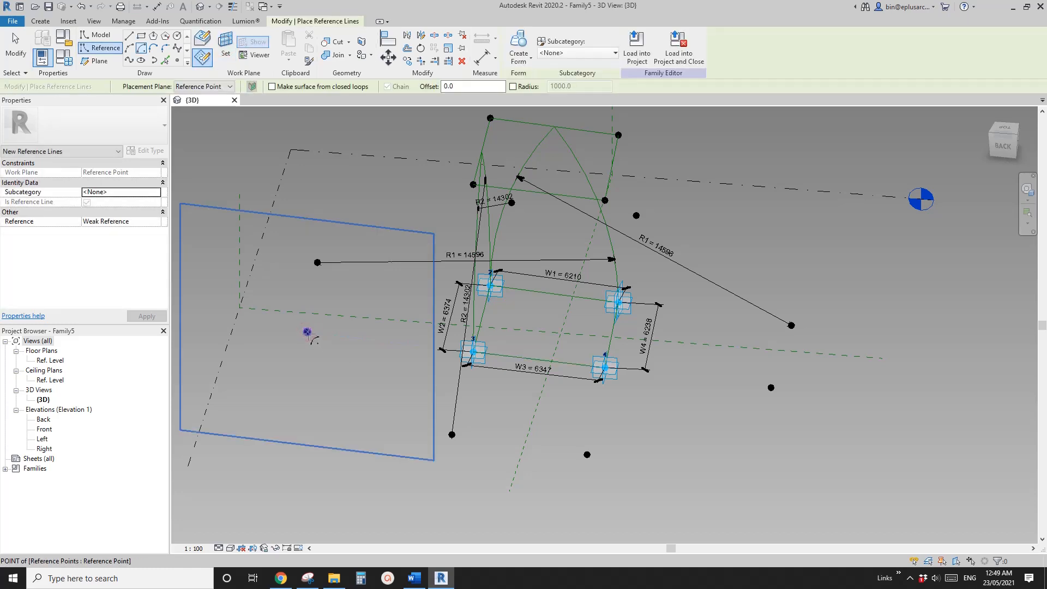
pyautogui.click(307, 332)
pyautogui.scroll(3, 583, 357)
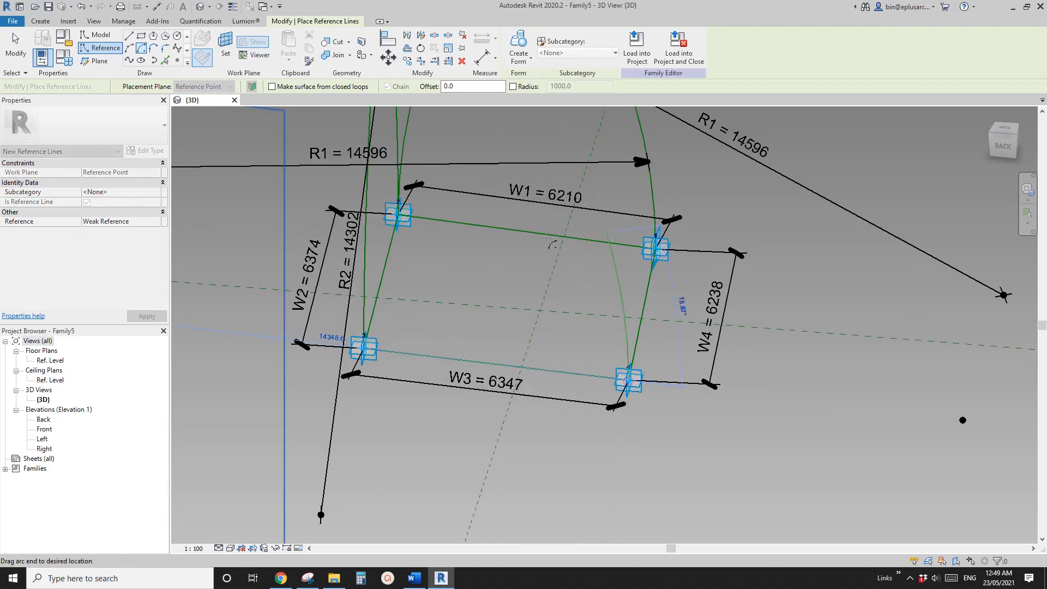
pyautogui.moveTo(537, 188); pyautogui.dragTo(542, 370, button='middle')
pyautogui.scroll(3, 499, 209)
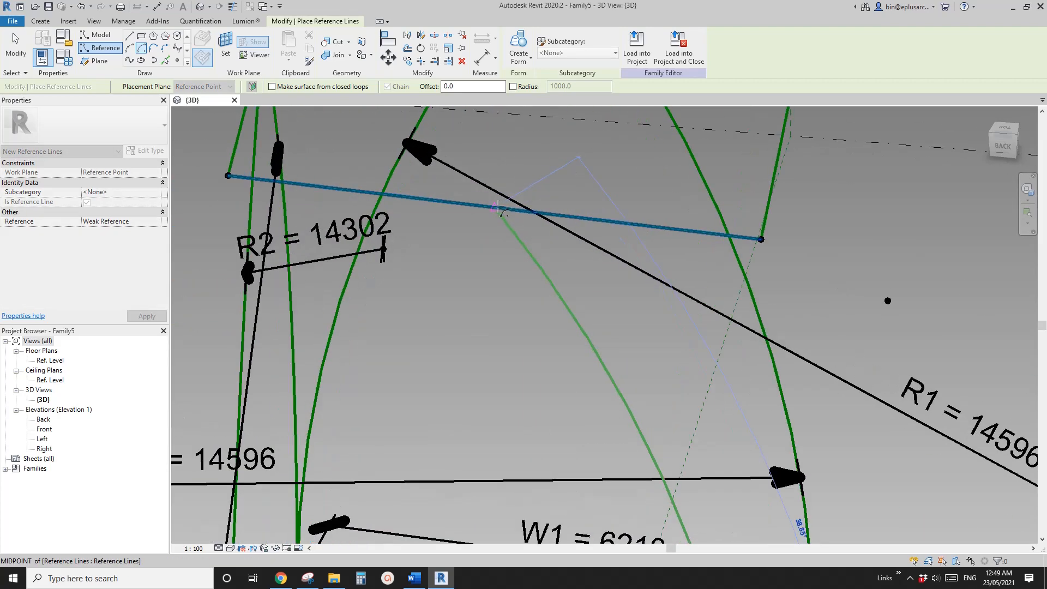
pyautogui.click(499, 208)
# Make the new arc's radius dimension permanent and label it with R3.
pyautogui.scroll(-3, 545, 240)
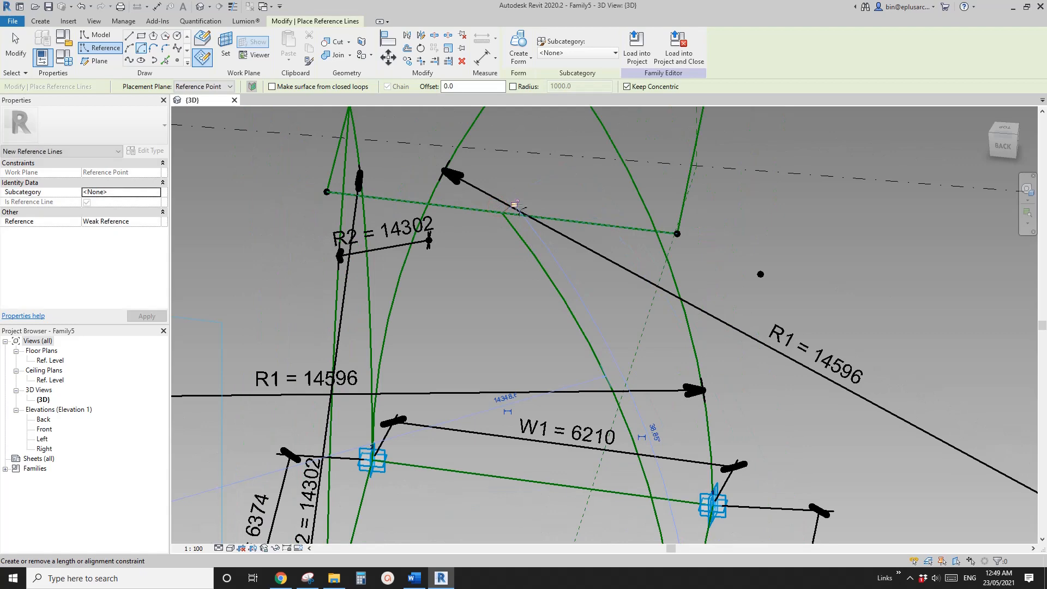
pyautogui.moveTo(553, 368); pyautogui.dragTo(518, 237, button='middle')
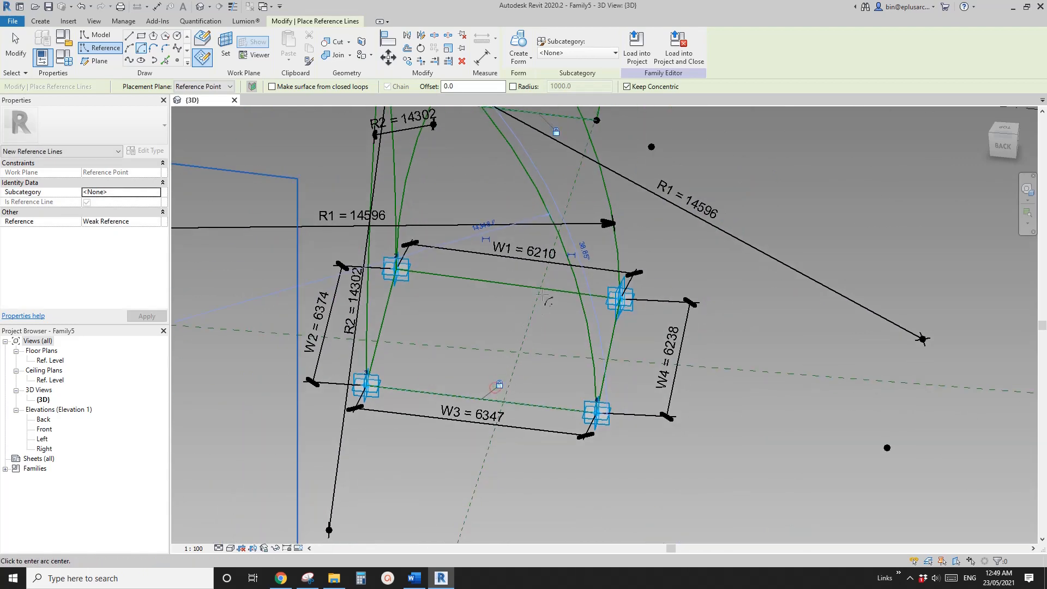
pyautogui.press('Escape')
pyautogui.press('Escape')
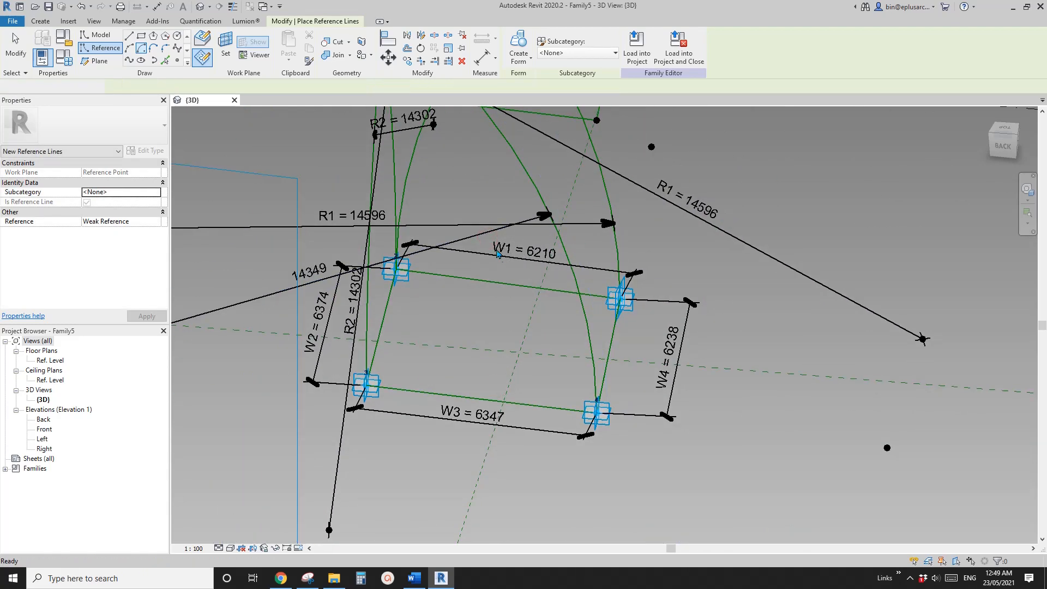
pyautogui.click(482, 240)
pyautogui.click(573, 43)
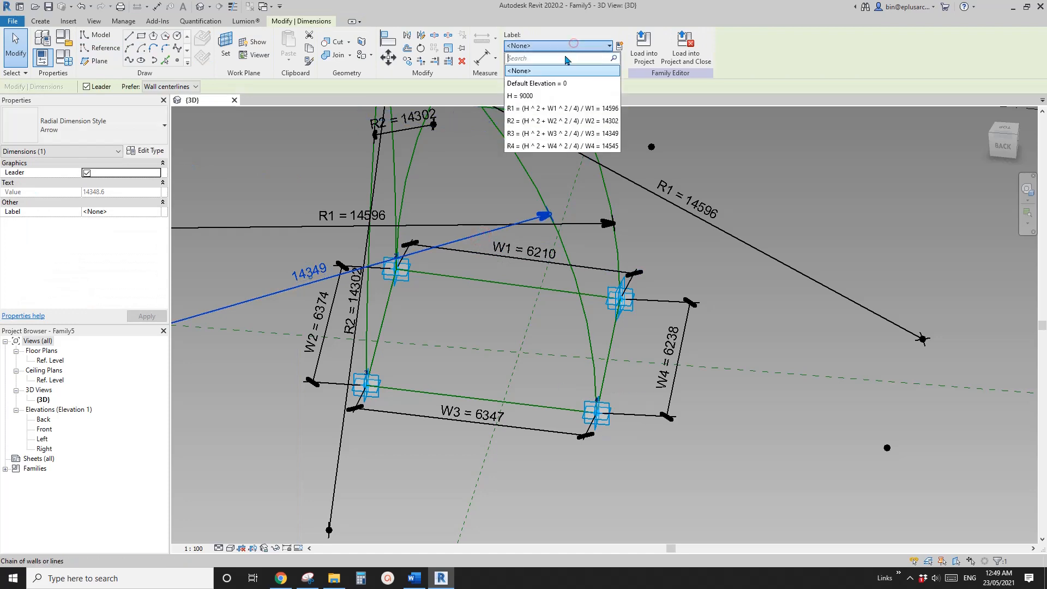
pyautogui.click(543, 133)
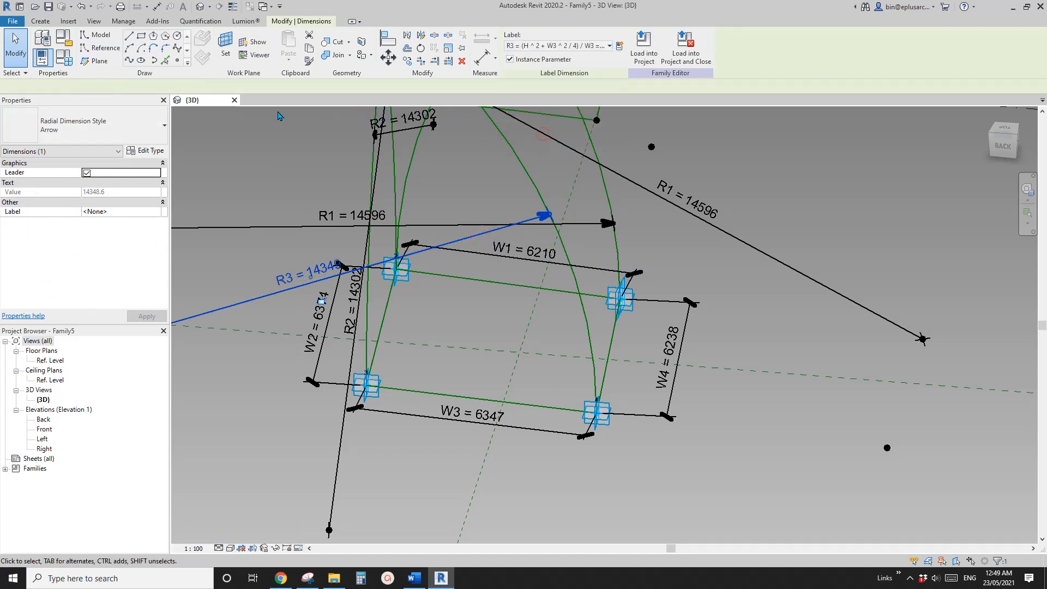
# Try to draw the opposing W3 reference arc, centred on the offset point beyond W4, from the W2–W3 corner to the upper line's midpoint.
pyautogui.click(102, 47)
pyautogui.click(142, 50)
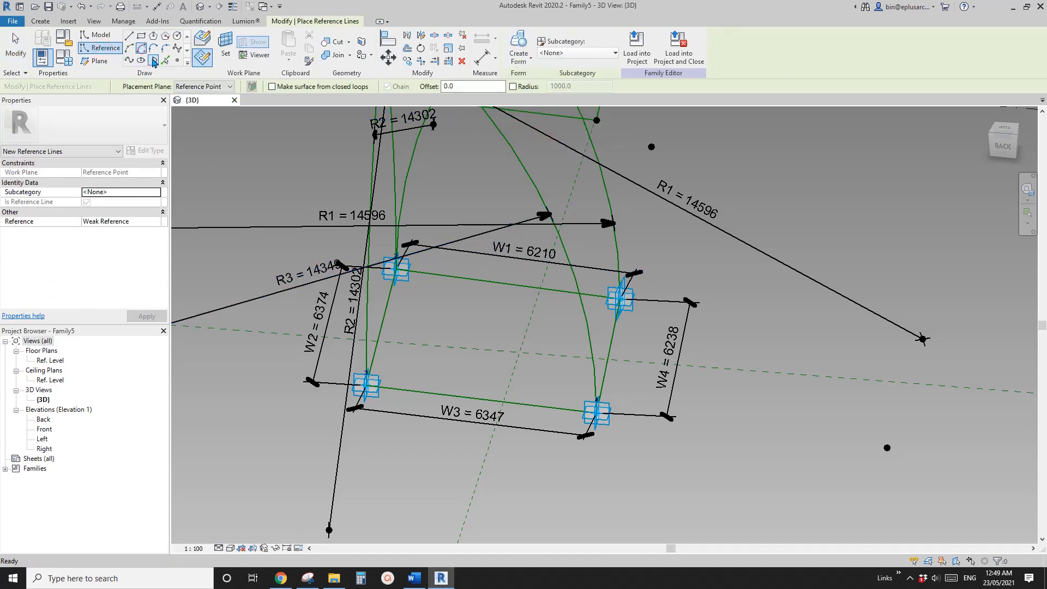
pyautogui.click(228, 49)
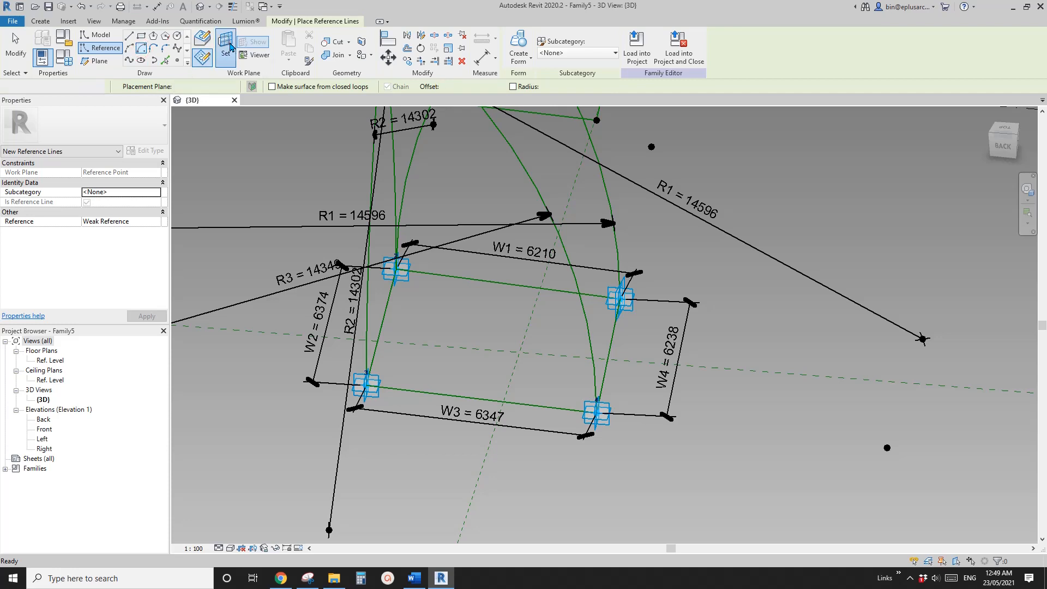
pyautogui.click(886, 447)
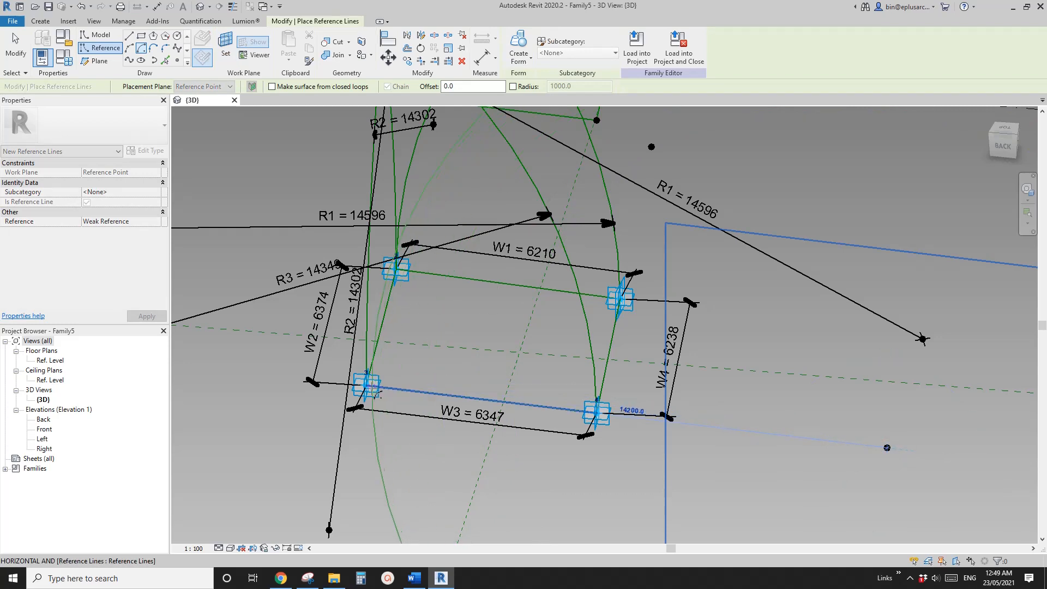
pyautogui.click(366, 386)
pyautogui.moveTo(467, 222); pyautogui.dragTo(439, 409, button='middle')
pyautogui.scroll(3, 431, 311)
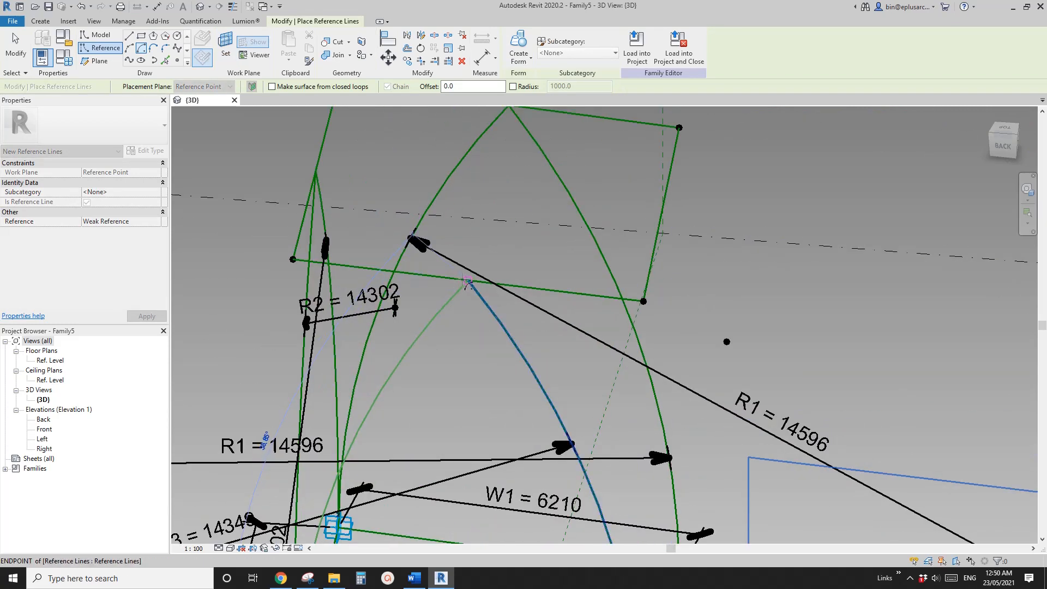
pyautogui.click(463, 282)
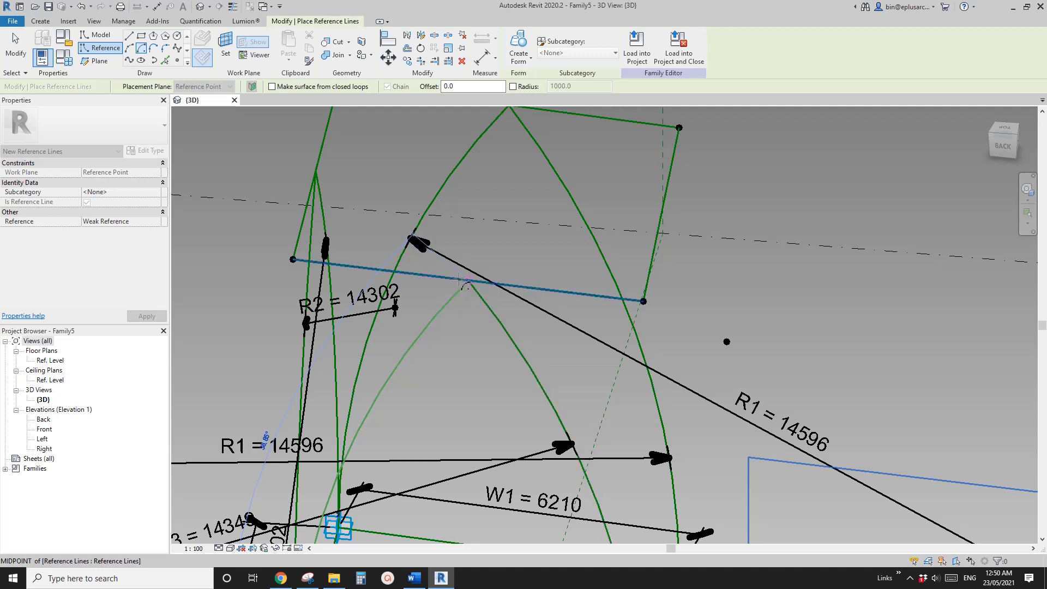
pyautogui.click(460, 279)
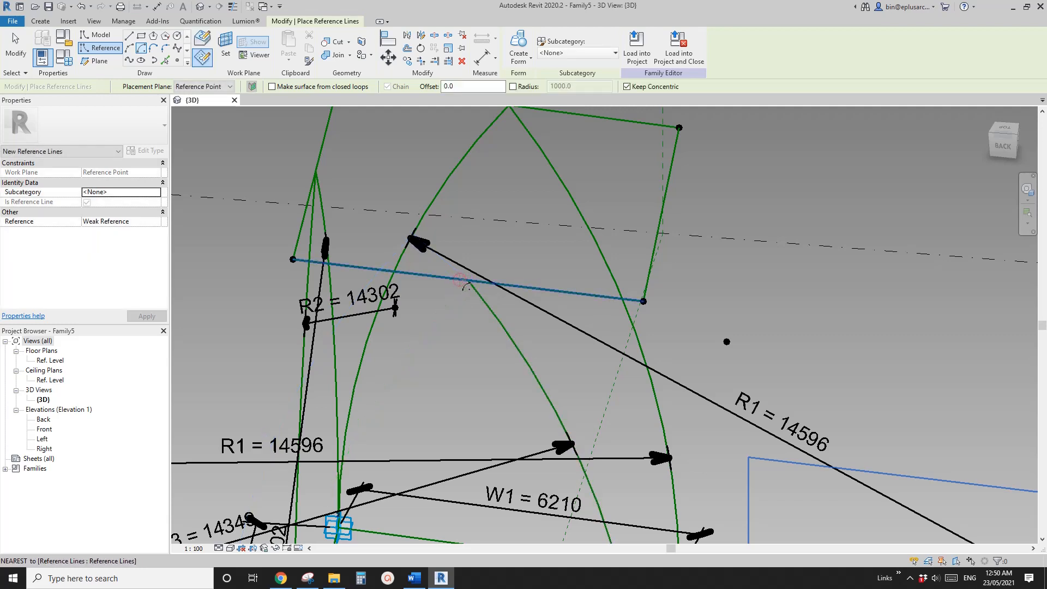
pyautogui.scroll(-8, 451, 339)
pyautogui.moveTo(530, 360); pyautogui.dragTo(669, 246, button='middle')
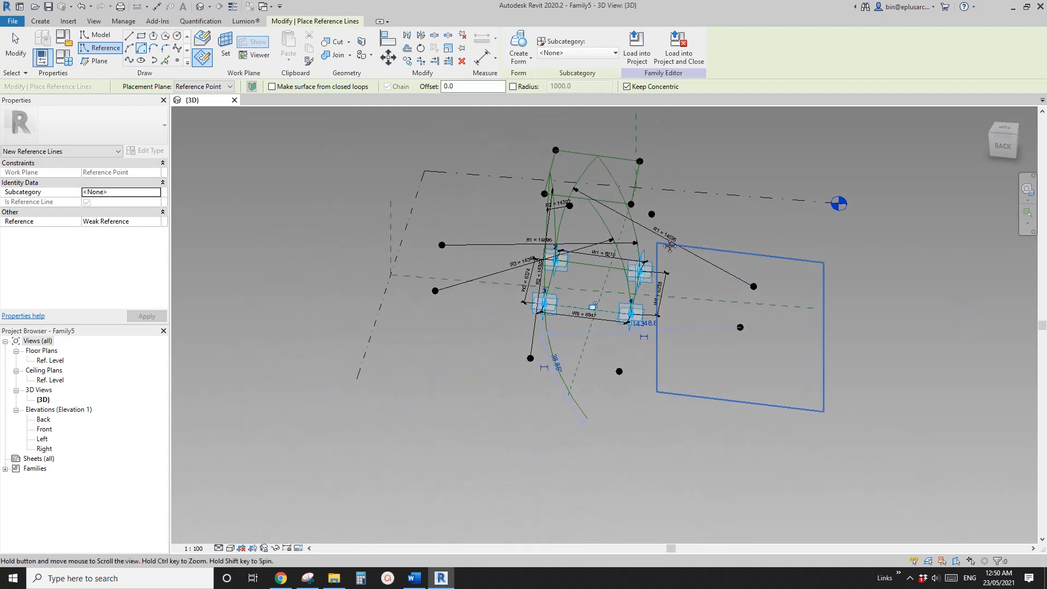
# Delete the downward-curving reference arc at the W2–W3 corner.
pyautogui.press('Escape')
pyautogui.click(552, 354)
pyautogui.press('Delete')
# Draw a centre-ends reference arc on the offset point beyond W4, from the W2–W3 corner up to the midpoint of the upper line above W3.
pyautogui.moveTo(581, 312); pyautogui.dragTo(508, 362, button='middle')
pyautogui.scroll(2, 508, 357)
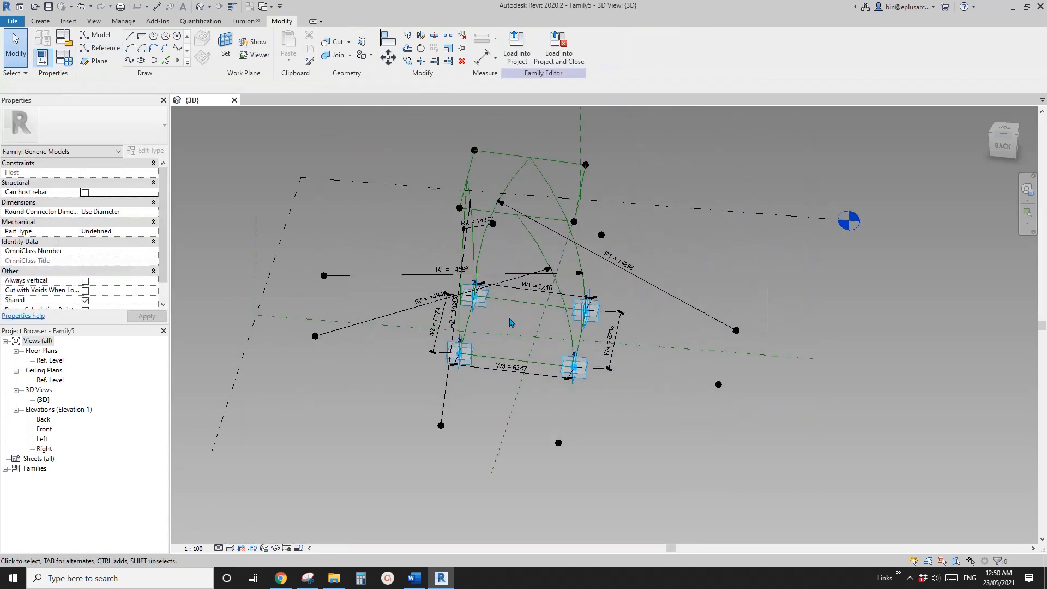
pyautogui.moveTo(512, 322); pyautogui.dragTo(494, 321, button='middle')
pyautogui.click(103, 53)
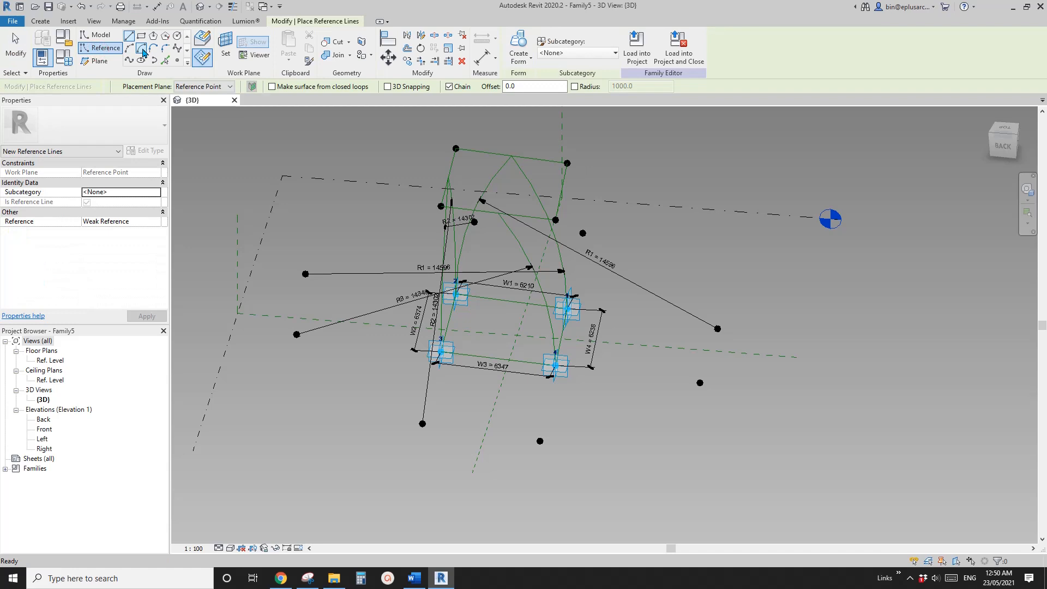
pyautogui.click(143, 51)
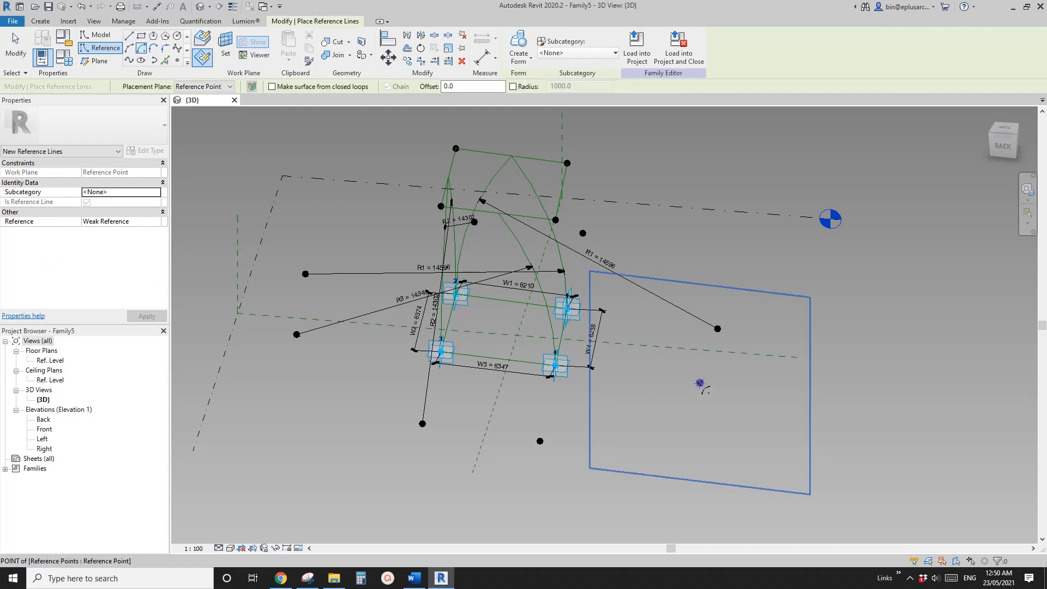
pyautogui.click(223, 43)
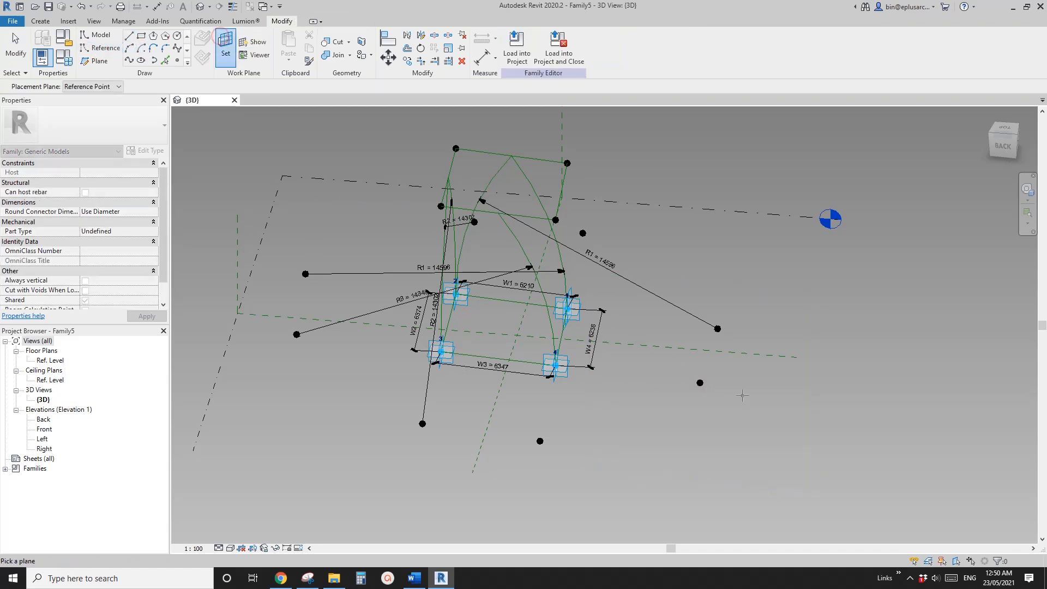
pyautogui.click(700, 382)
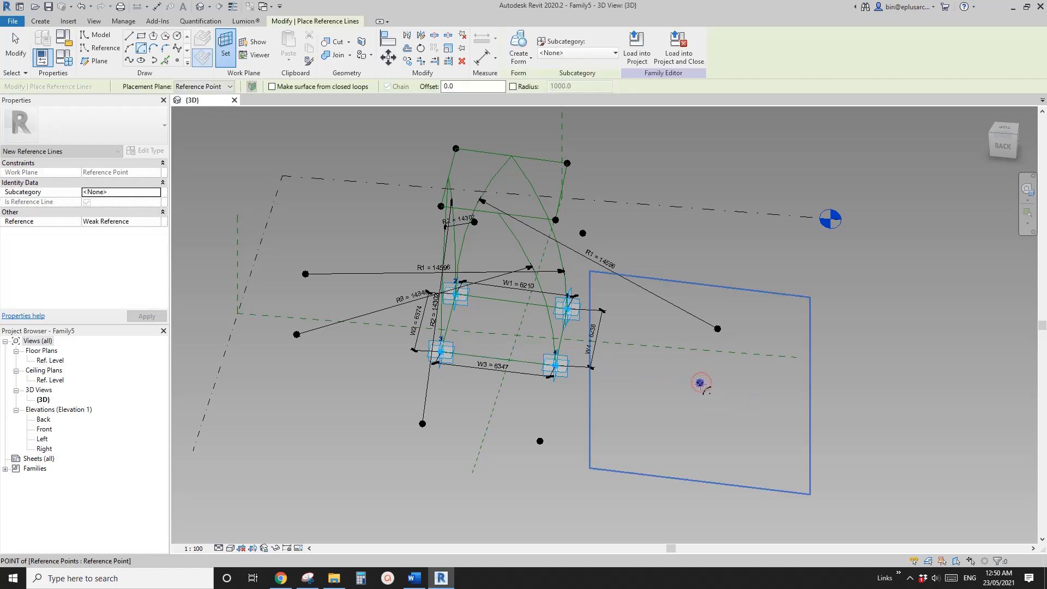
pyautogui.click(699, 382)
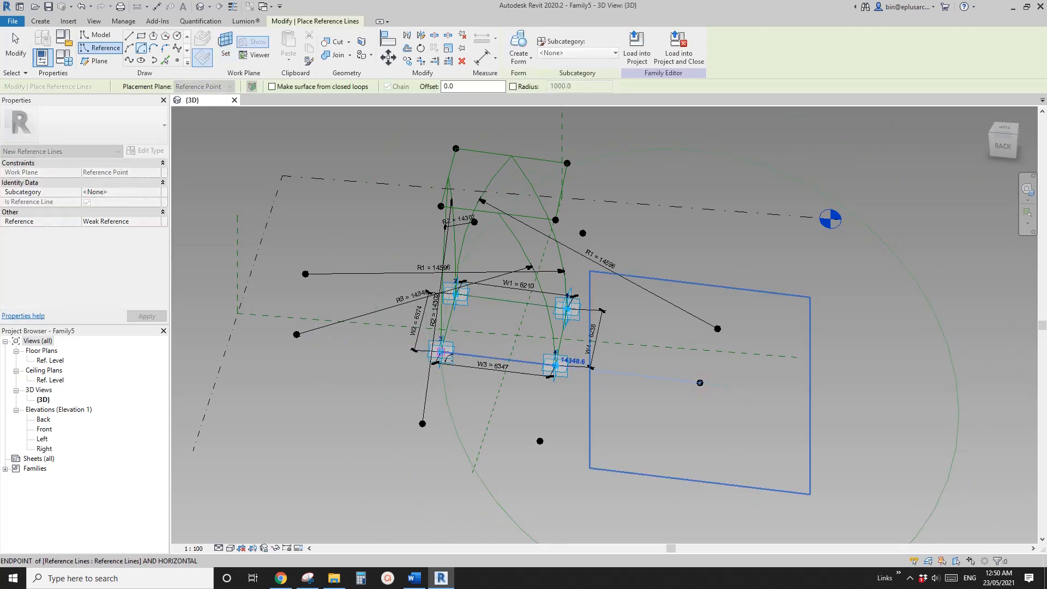
pyautogui.scroll(8, 511, 229)
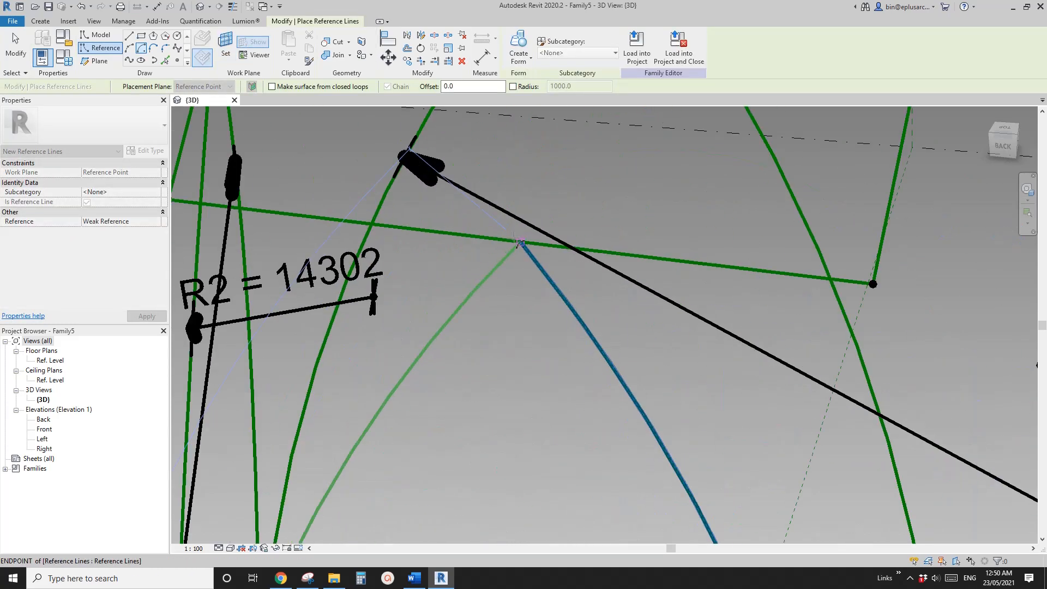
pyautogui.scroll(1, 514, 240)
pyautogui.click(515, 241)
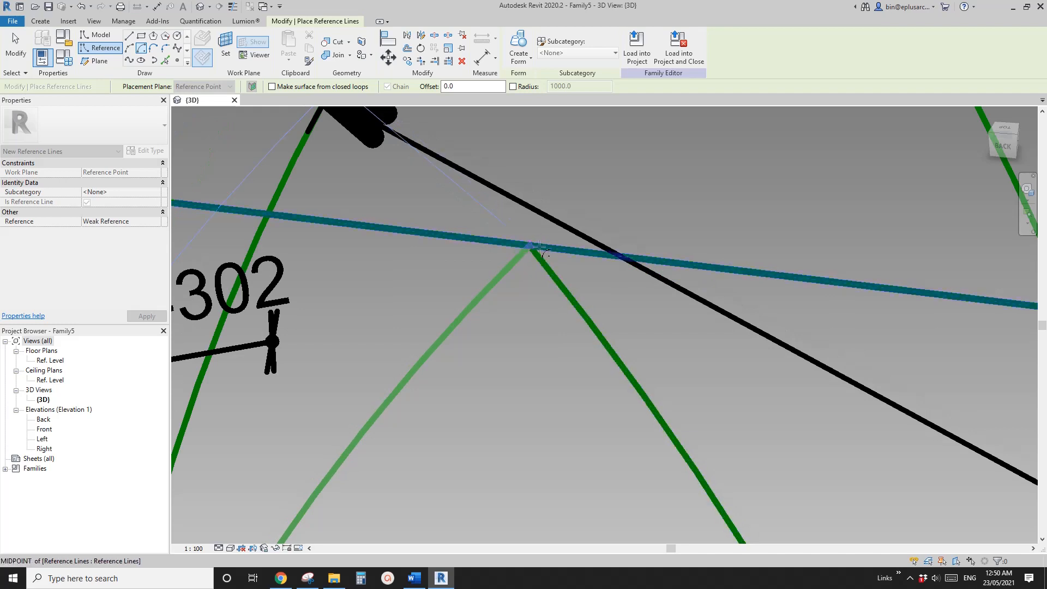
pyautogui.click(540, 248)
pyautogui.click(539, 247)
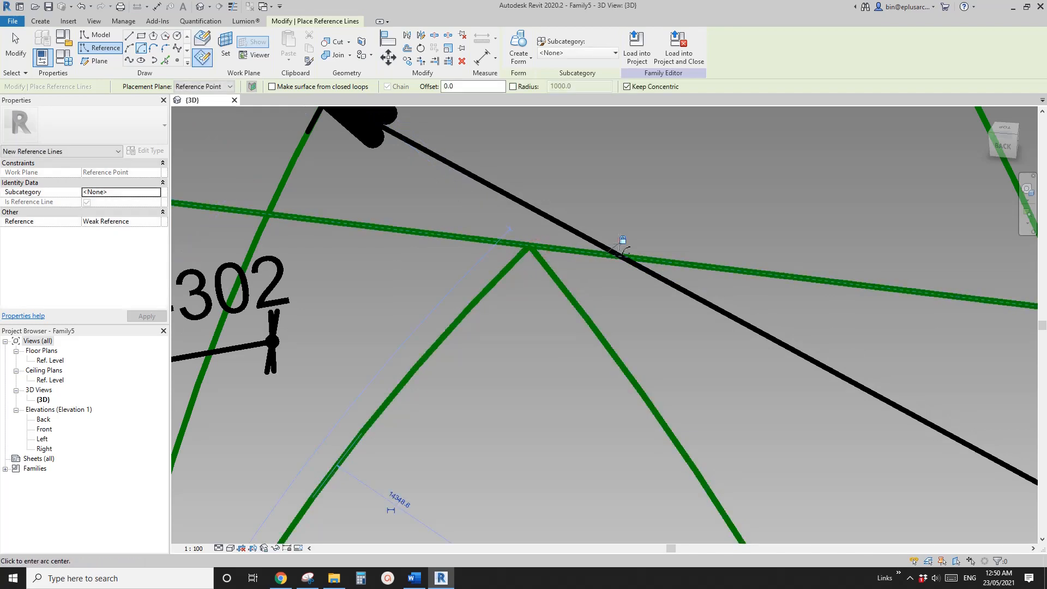
# Make the opposing W3 arc's radius dimension permanent and label it with R3.
pyautogui.scroll(-2, 528, 283)
pyautogui.scroll(-4, 528, 284)
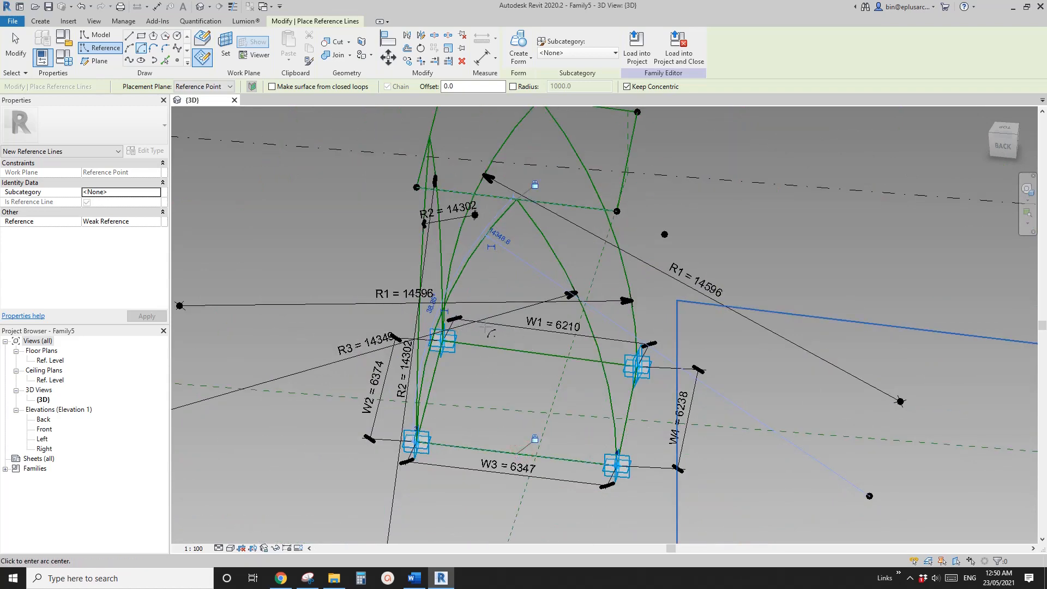
pyautogui.press('Escape')
pyautogui.press('Escape')
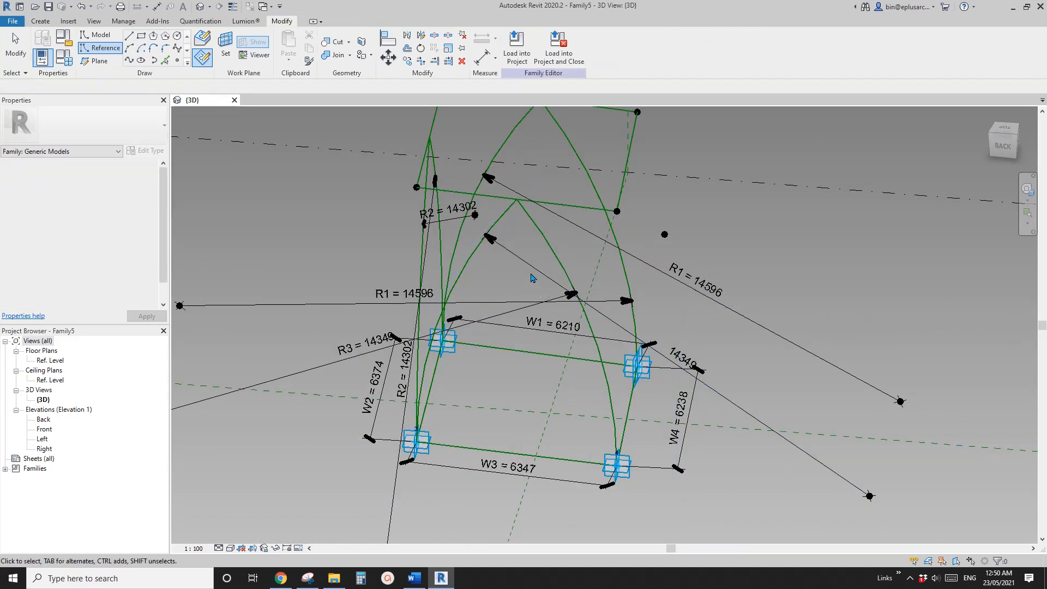
pyautogui.click(531, 267)
pyautogui.click(539, 45)
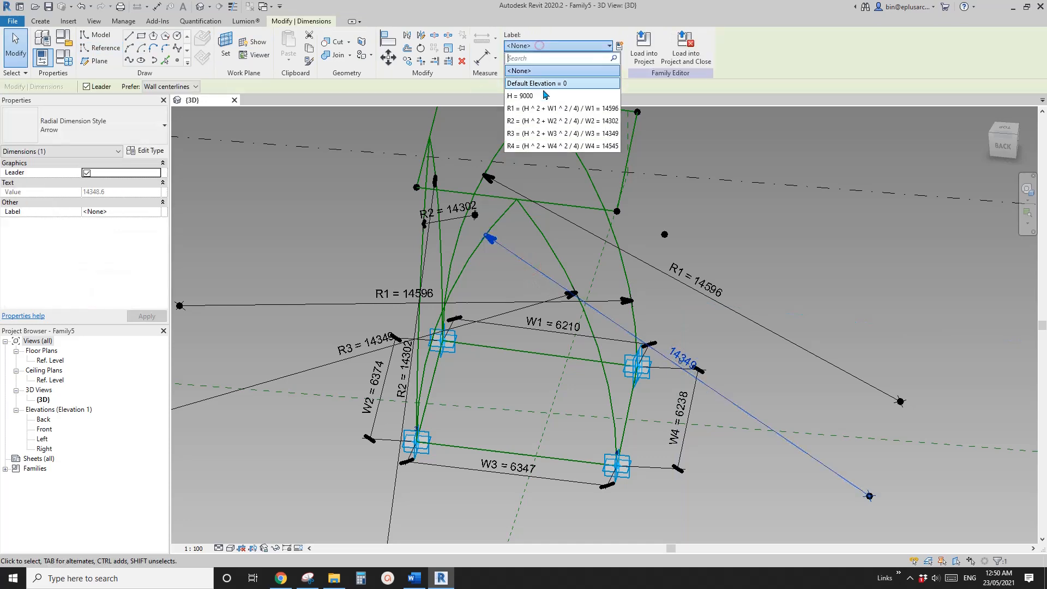
pyautogui.click(537, 134)
# Draw a centre-ends reference arc on the offset point beyond W3, from the W1–W4 corner to the midpoint of the upper line above W4.
pyautogui.scroll(-4, 547, 150)
pyautogui.keyDown('shift'); pyautogui.moveTo(558, 199); pyautogui.dragTo(611, 235, button='middle'); pyautogui.keyUp('shift')
pyautogui.scroll(3, 577, 255)
pyautogui.moveTo(612, 235); pyautogui.dragTo(584, 256, button='middle')
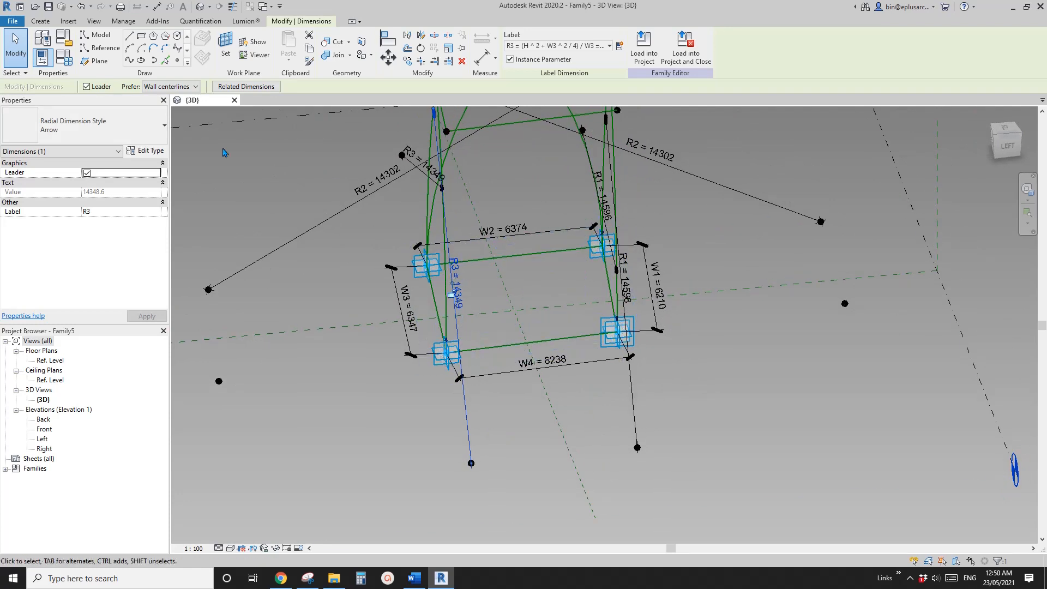
pyautogui.click(105, 48)
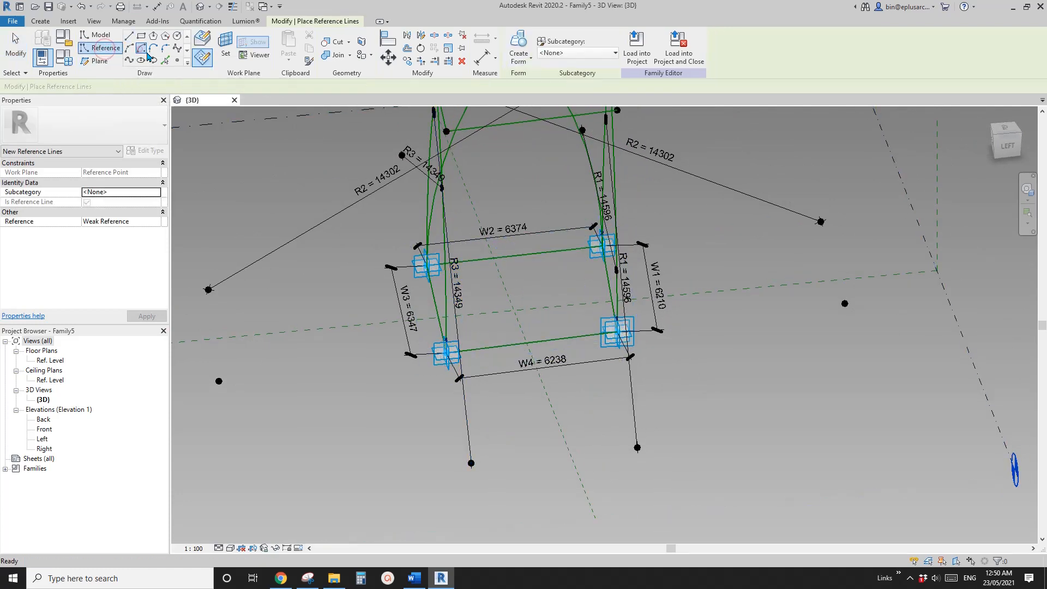
pyautogui.press('Escape')
pyautogui.click(225, 48)
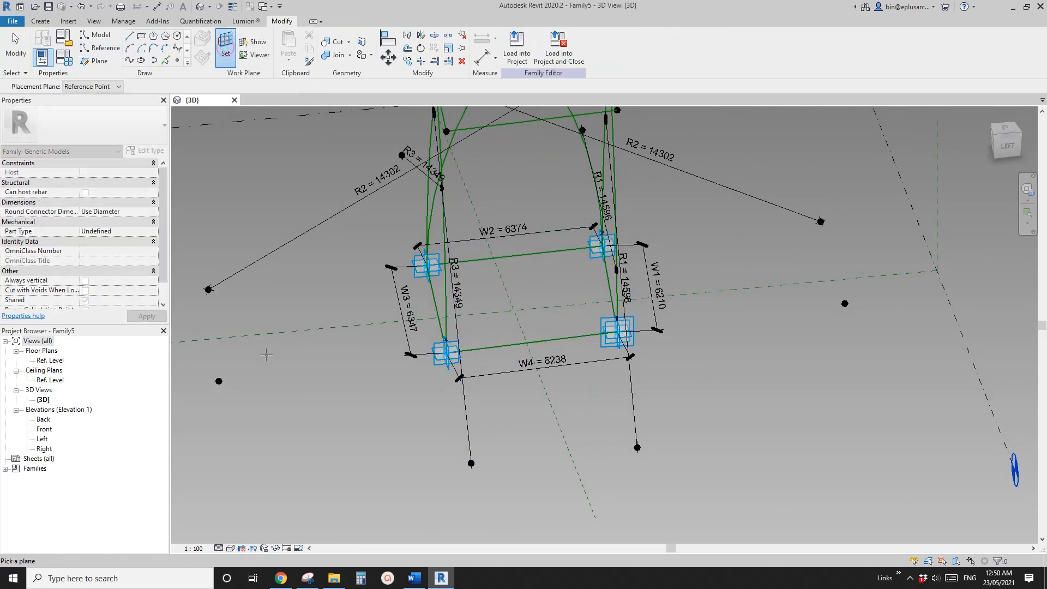
pyautogui.click(219, 380)
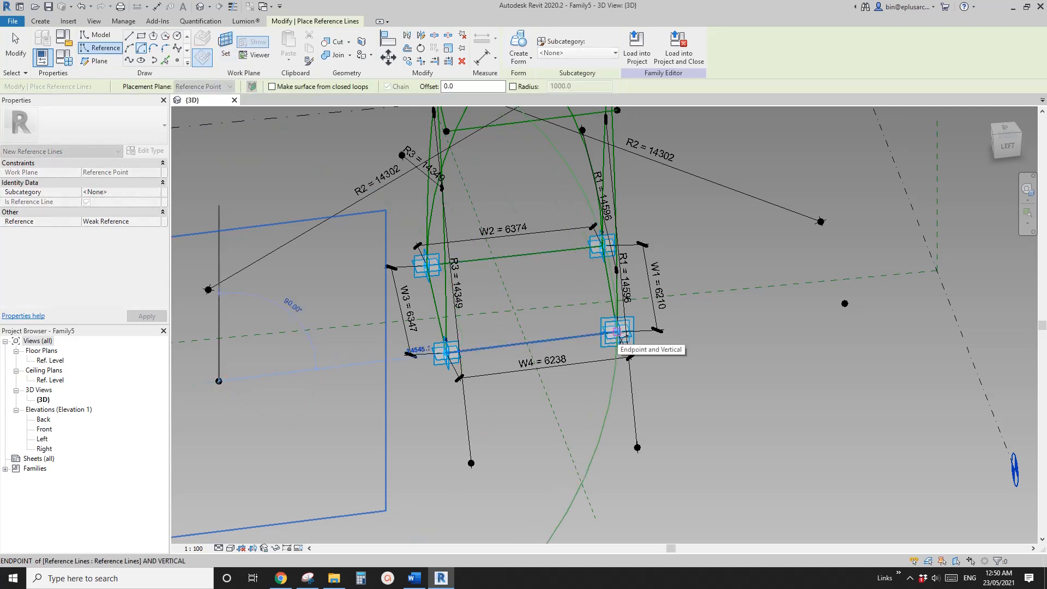
pyautogui.click(617, 331)
pyautogui.scroll(1, 616, 330)
pyautogui.moveTo(518, 141); pyautogui.dragTo(484, 234, button='middle')
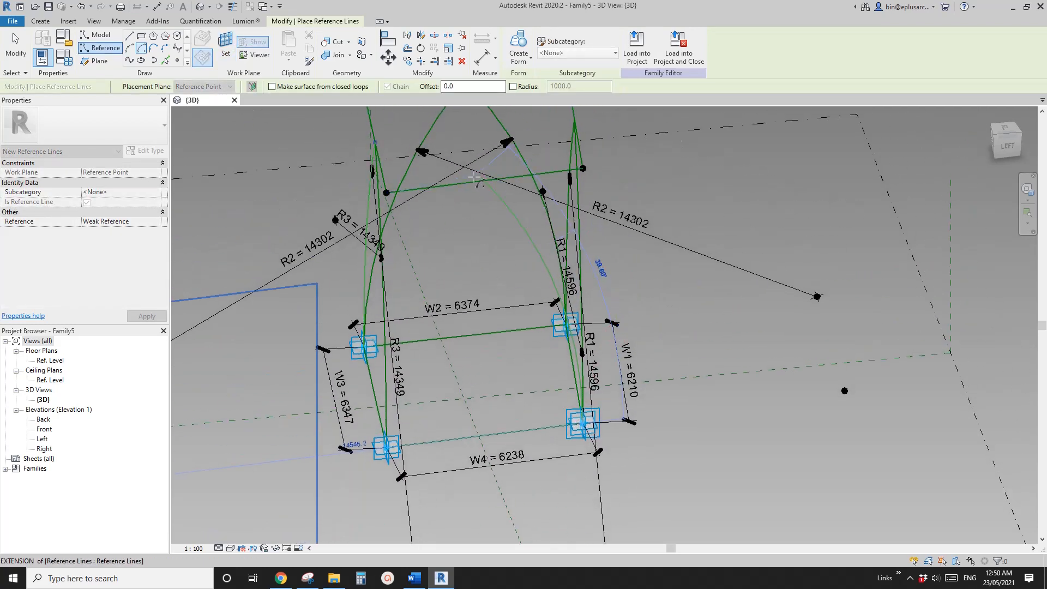
pyautogui.scroll(3, 477, 181)
pyautogui.click(496, 186)
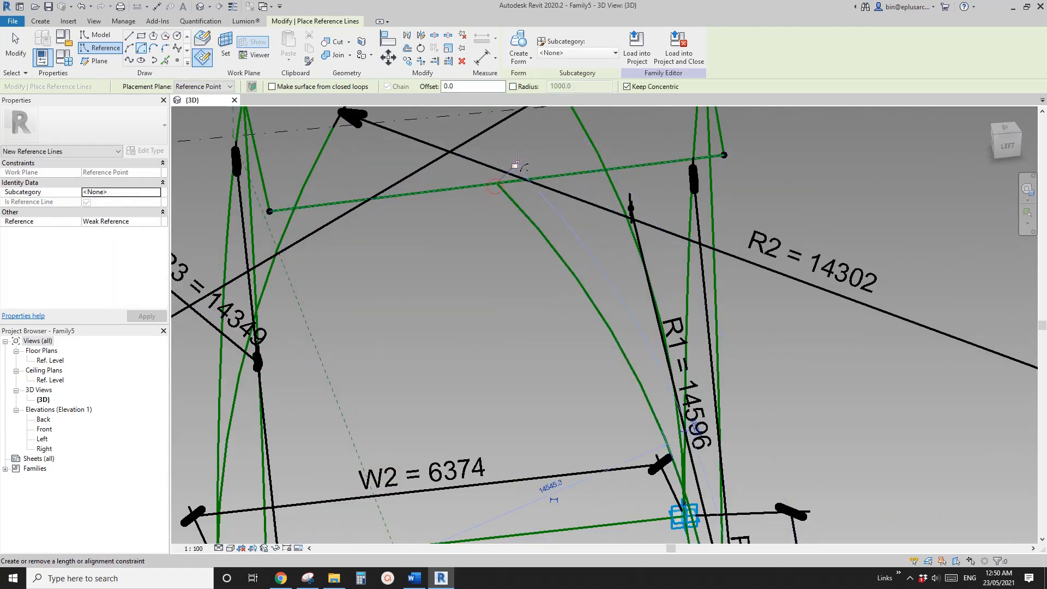
# Make the first W4 arc's radius dimension permanent.
pyautogui.scroll(-4, 528, 275)
pyautogui.moveTo(534, 340); pyautogui.dragTo(509, 285, button='middle')
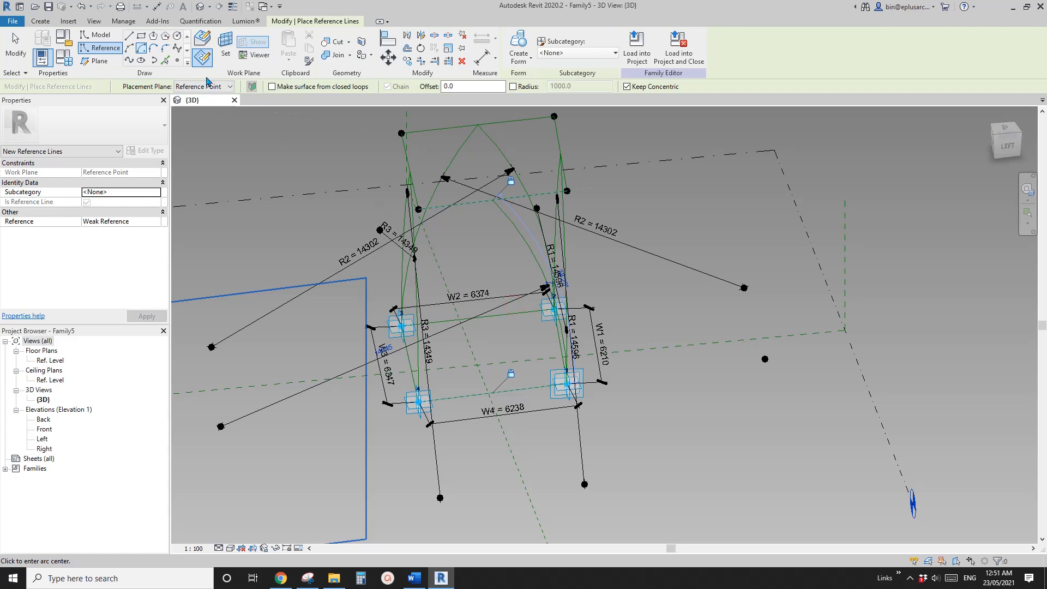
pyautogui.press('Escape')
pyautogui.press('Escape')
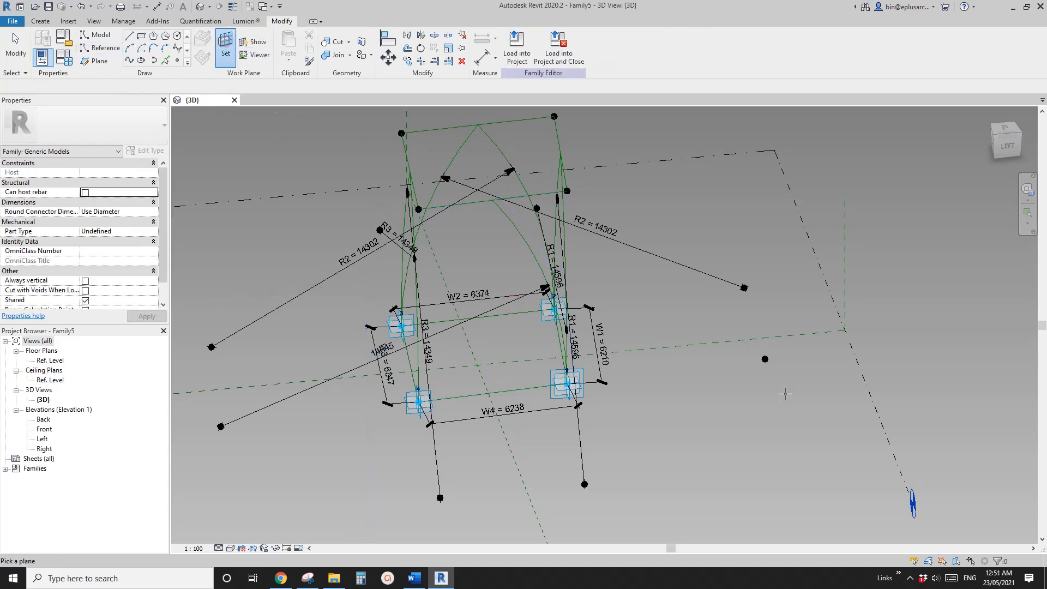
# Try to draw the opposing W4 reference arc, centred on the offset point beyond W1, from the W3–W4 corner to the upper line's midpoint.
pyautogui.click(767, 360)
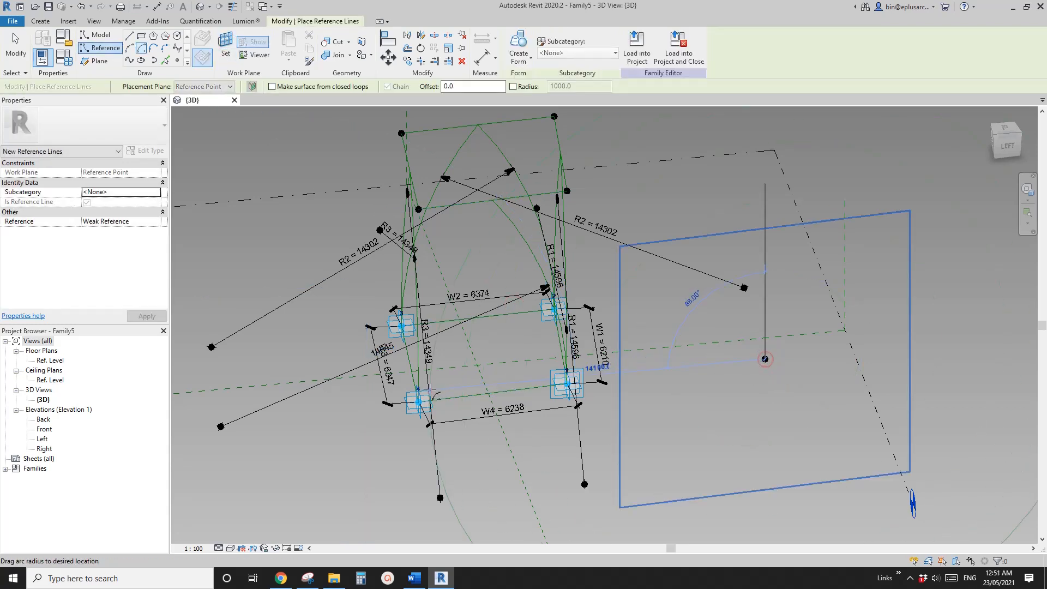
pyautogui.scroll(2, 429, 389)
pyautogui.click(412, 407)
pyautogui.moveTo(473, 328); pyautogui.dragTo(469, 486, button='middle')
pyautogui.scroll(3, 521, 262)
pyautogui.scroll(2, 531, 265)
pyautogui.click(529, 268)
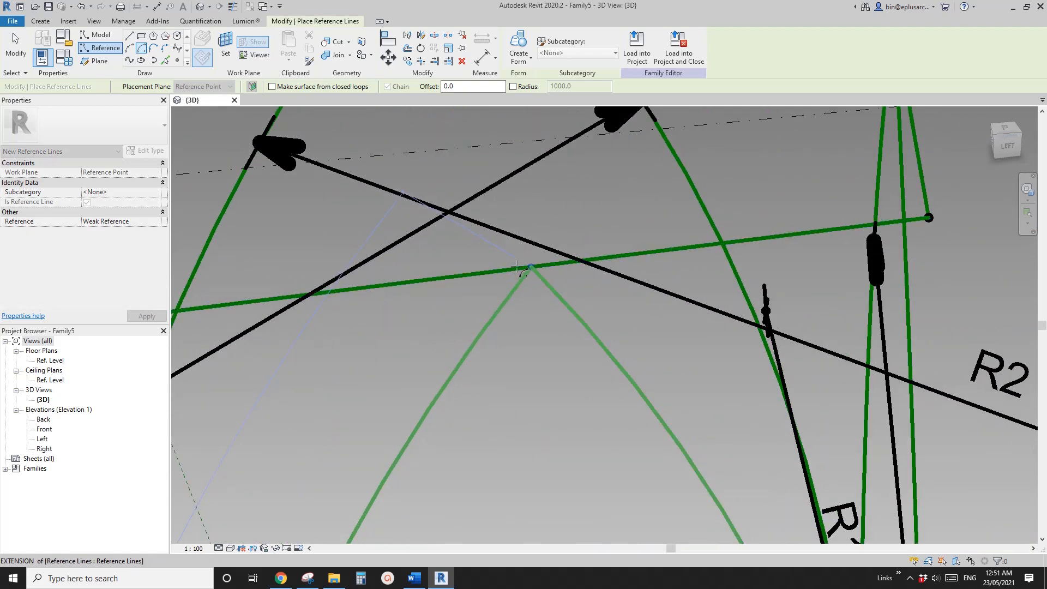
pyautogui.press('Escape')
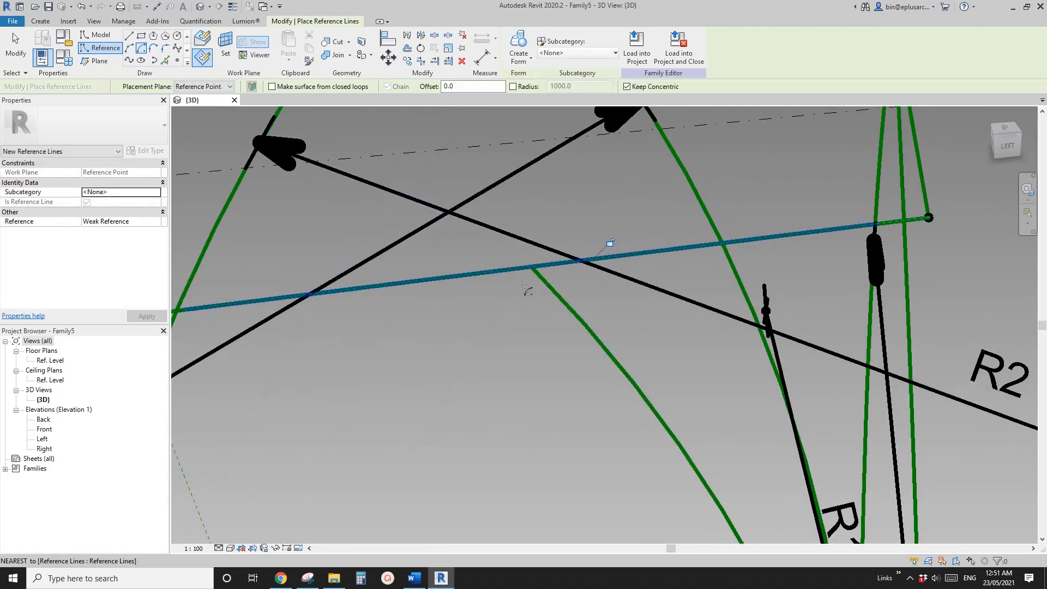
pyautogui.scroll(-6, 522, 285)
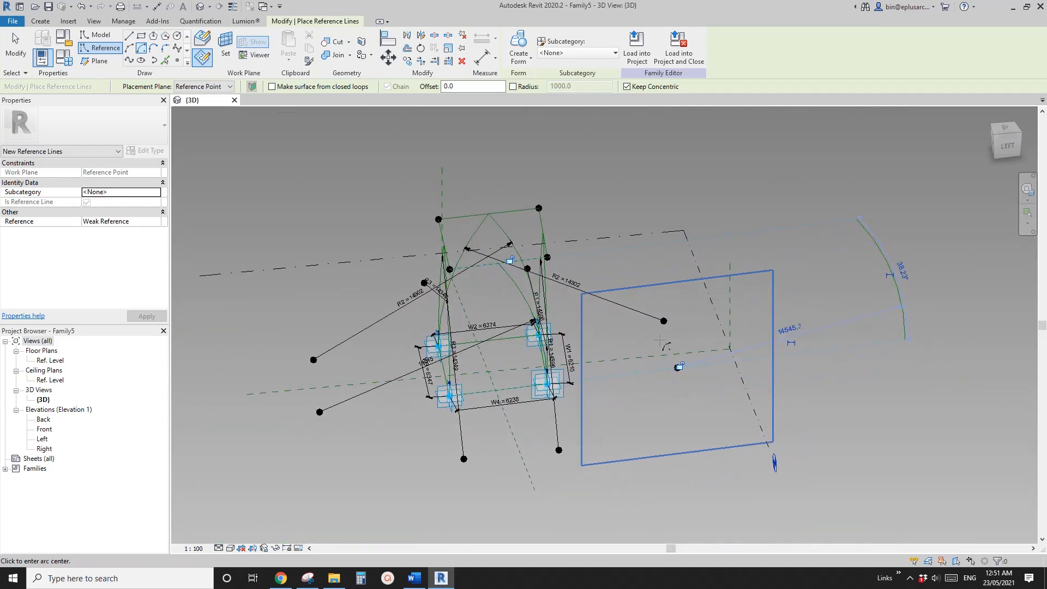
# Delete the stray reference arc that curves away from the frame beyond the W1 offset point.
pyautogui.press('Escape')
pyautogui.press('Escape')
pyautogui.click(892, 272)
pyautogui.press('Delete')
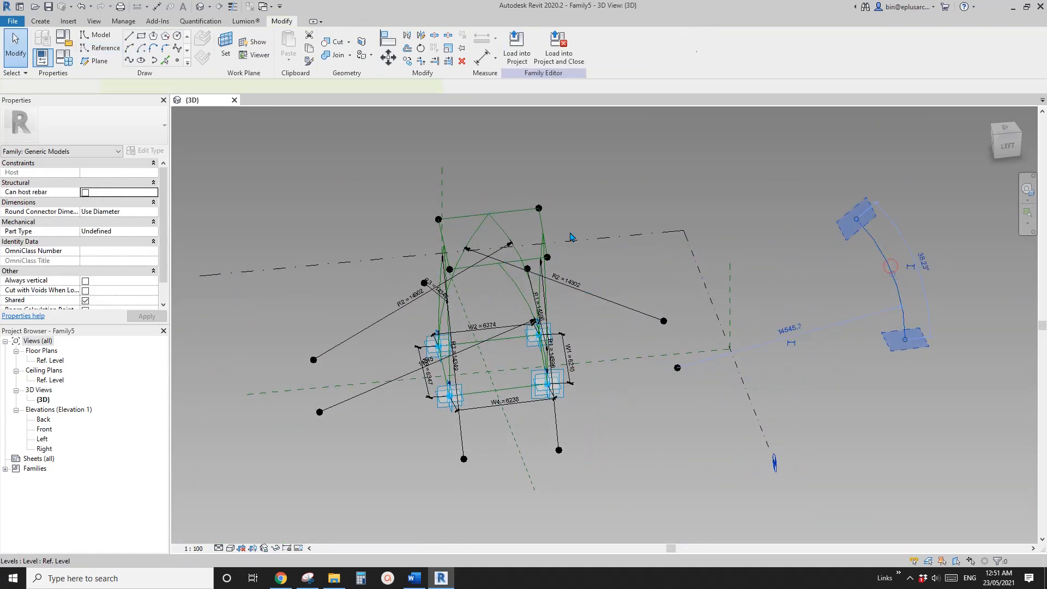
# Draw a centre-ends reference arc centred on the offset point beyond W1, from the W3–W4 corner to the midpoint of the upper line above W4.
pyautogui.moveTo(409, 179); pyautogui.dragTo(409, 186, button='middle')
pyautogui.click(100, 48)
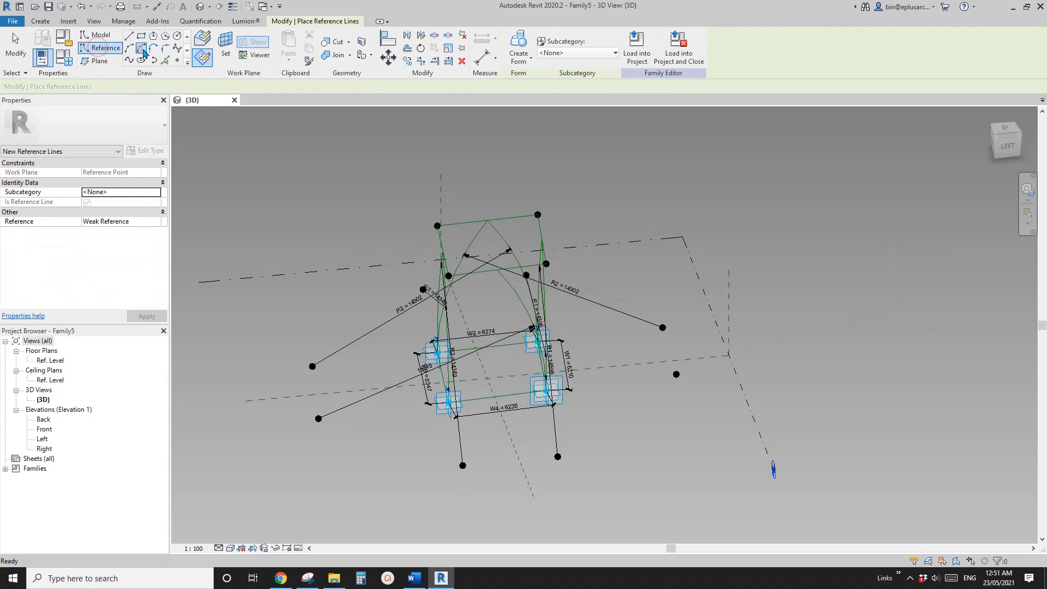
pyautogui.click(141, 48)
pyautogui.moveTo(547, 315); pyautogui.dragTo(506, 299, button='middle')
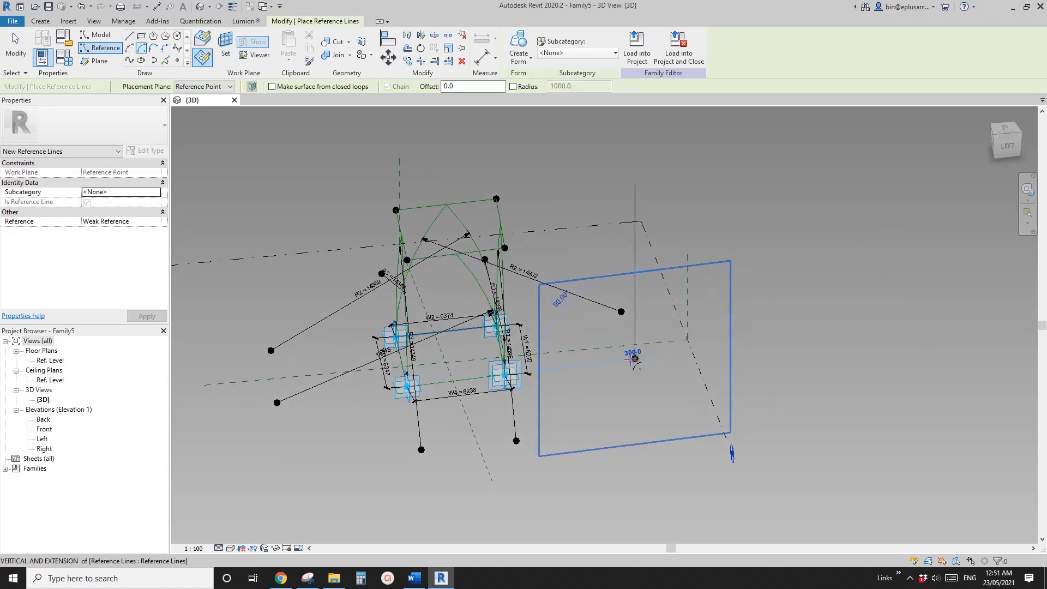
pyautogui.click(505, 375)
pyautogui.scroll(5, 404, 386)
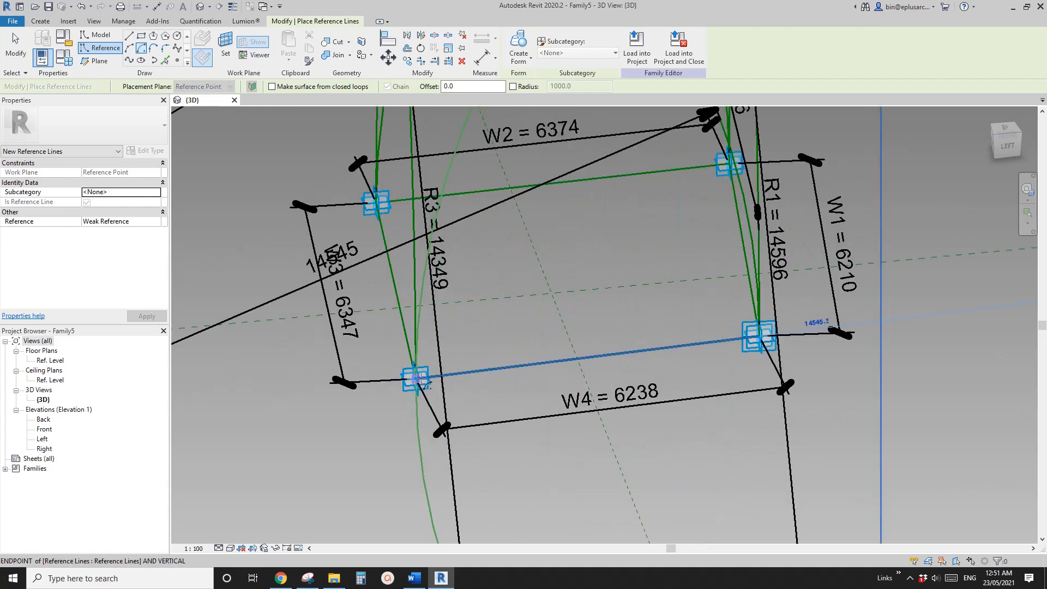
pyautogui.click(418, 379)
pyautogui.scroll(-2, 513, 243)
pyautogui.moveTo(512, 240); pyautogui.dragTo(463, 387, button='middle')
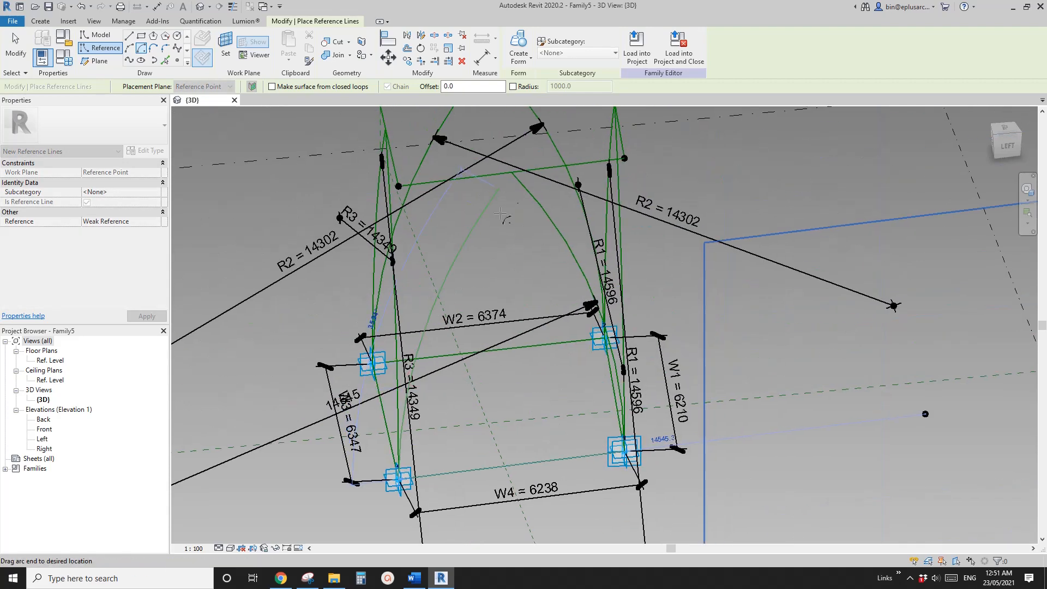
pyautogui.moveTo(508, 207); pyautogui.dragTo(481, 319, button='middle')
pyautogui.scroll(5, 484, 296)
pyautogui.scroll(3, 487, 279)
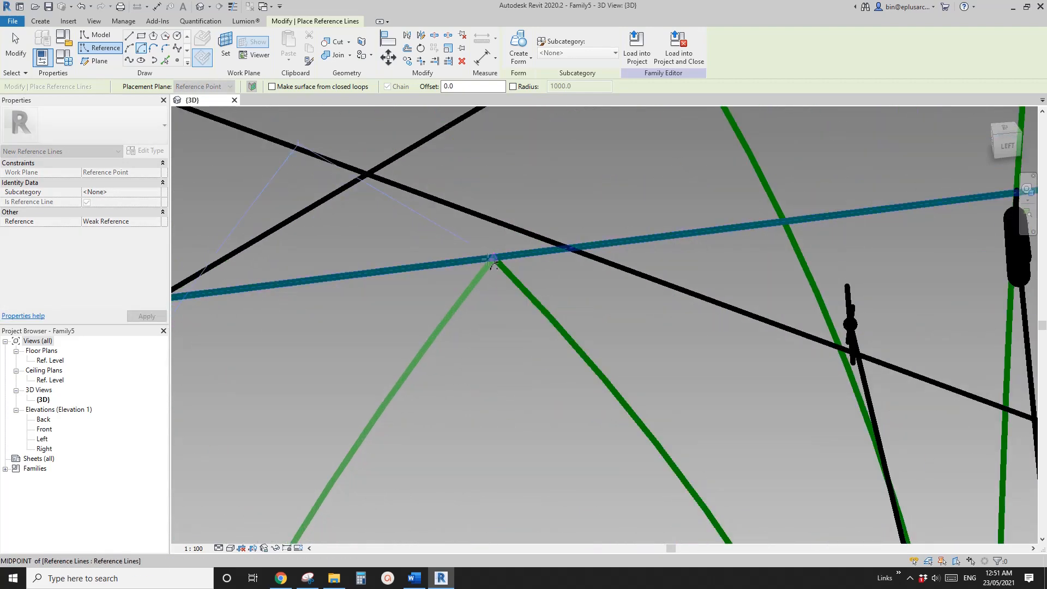
pyautogui.click(490, 259)
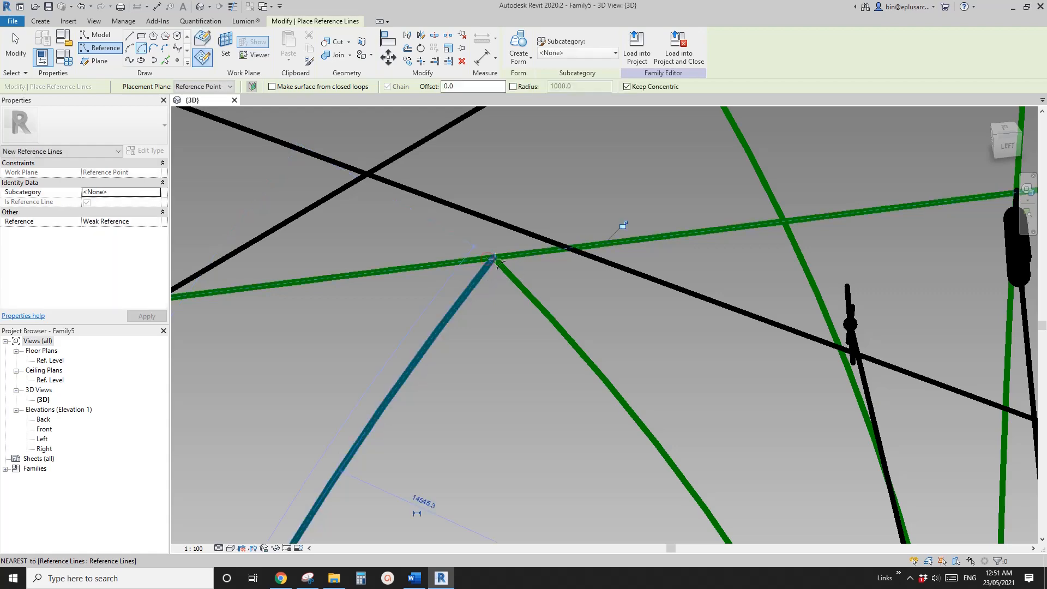
pyautogui.click(624, 226)
# Make the opposing W4 arc's radius dimension permanent and leave the arc command.
pyautogui.scroll(-4, 545, 305)
pyautogui.scroll(-3, 539, 371)
pyautogui.scroll(1, 531, 375)
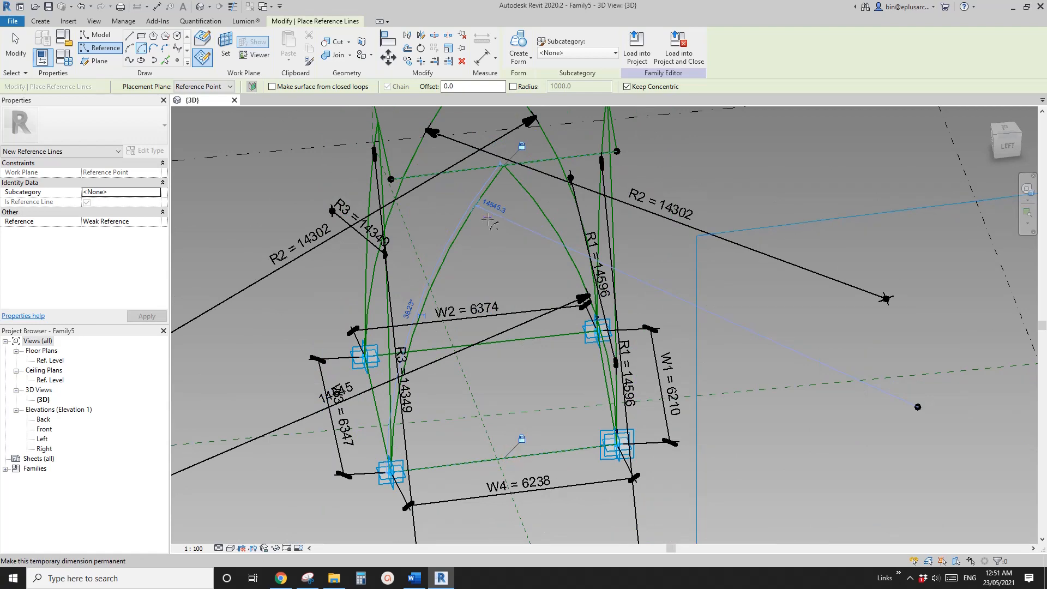
pyautogui.click(485, 219)
pyautogui.press('Escape')
pyautogui.press('Escape')
# Label both radius dimensions of the W4 arch with the R4 parameter.
pyautogui.click(530, 232)
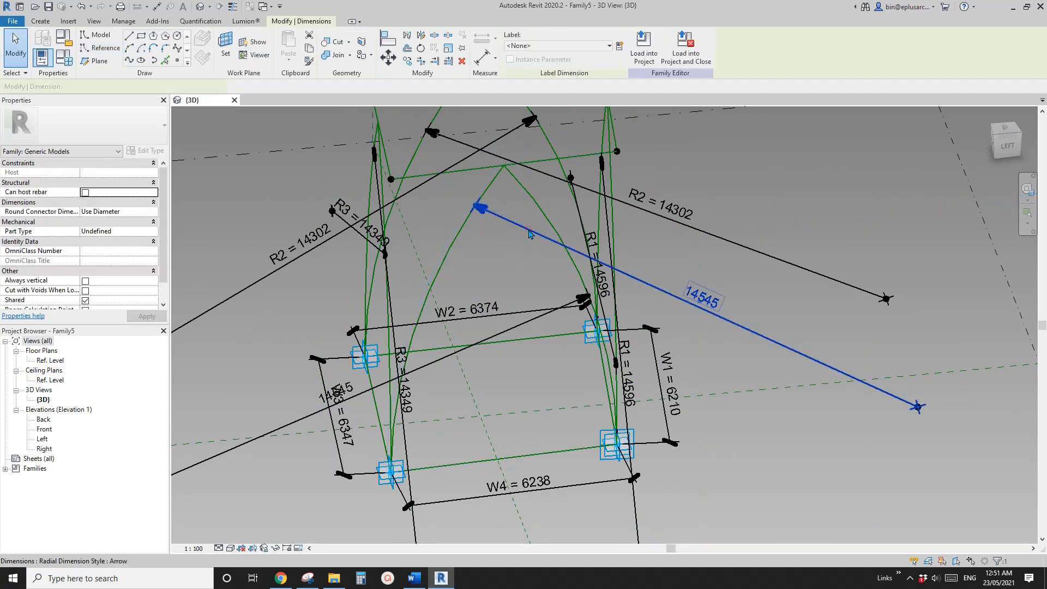
pyautogui.moveTo(489, 315); pyautogui.dragTo(634, 265, button='middle')
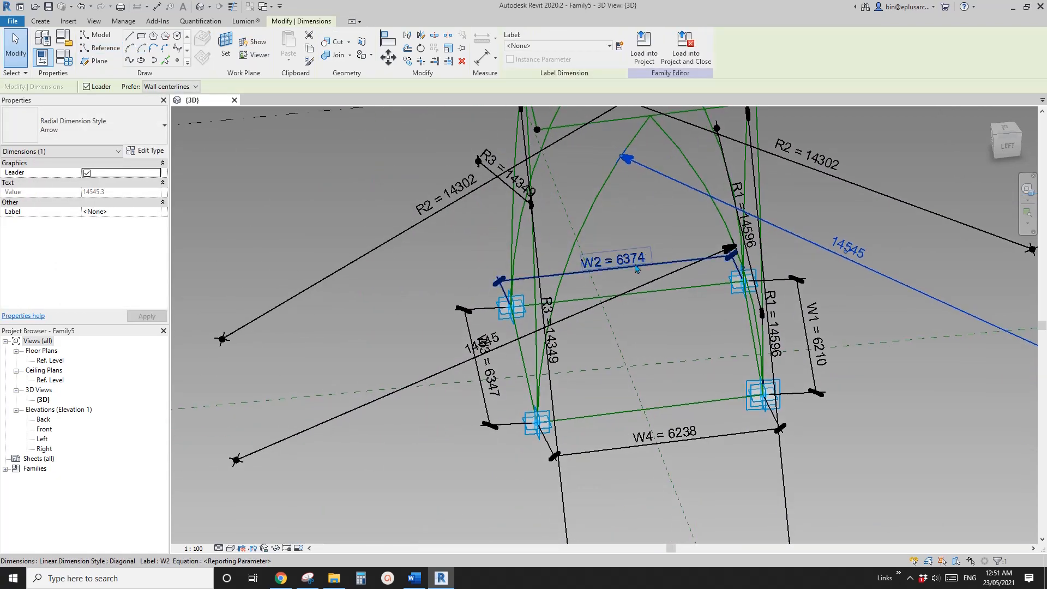
pyautogui.keyDown('ctrl'); pyautogui.click(436, 375); pyautogui.keyUp('ctrl')
pyautogui.moveTo(436, 375); pyautogui.dragTo(362, 387, button='middle')
pyautogui.click(578, 46)
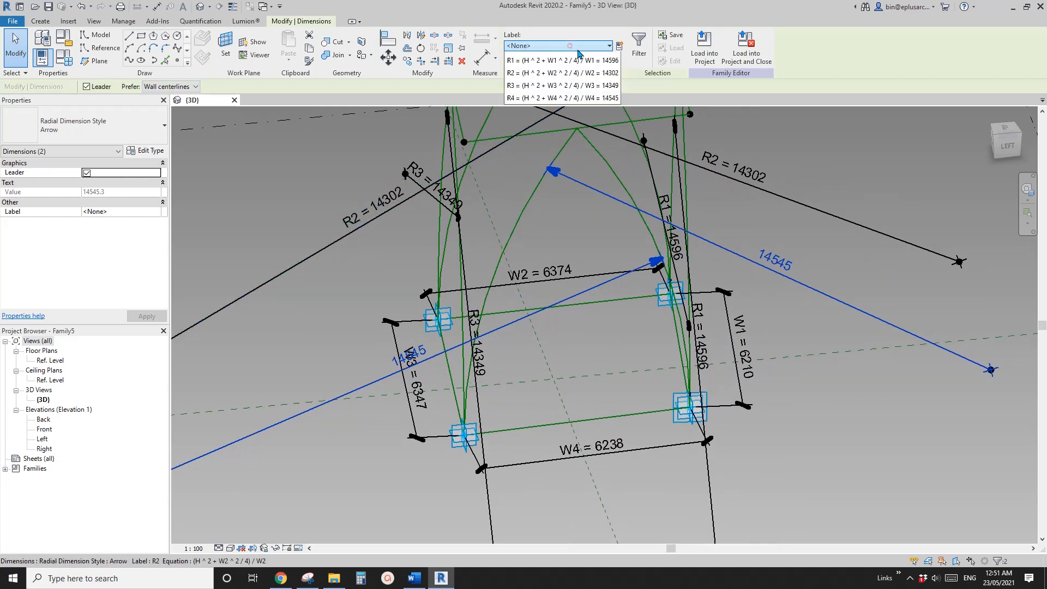
pyautogui.click(562, 146)
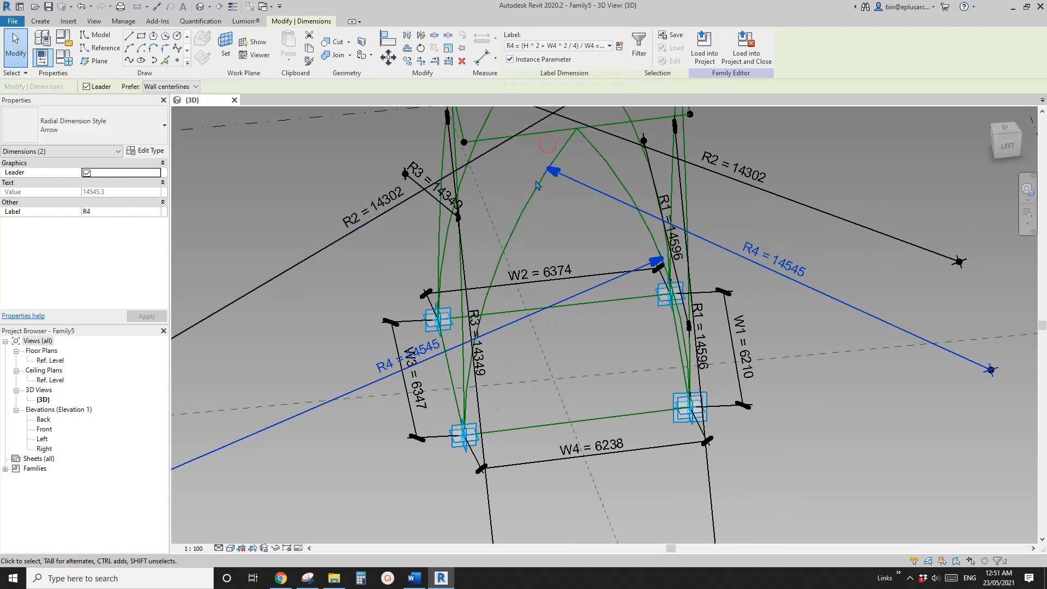
pyautogui.click(565, 247)
# Create a solid form between the W4 and W2 arches, using each arch's two reference arcs and its base line.
pyautogui.keyDown('shift'); pyautogui.moveTo(565, 247); pyautogui.dragTo(468, 233, button='middle'); pyautogui.keyUp('shift')
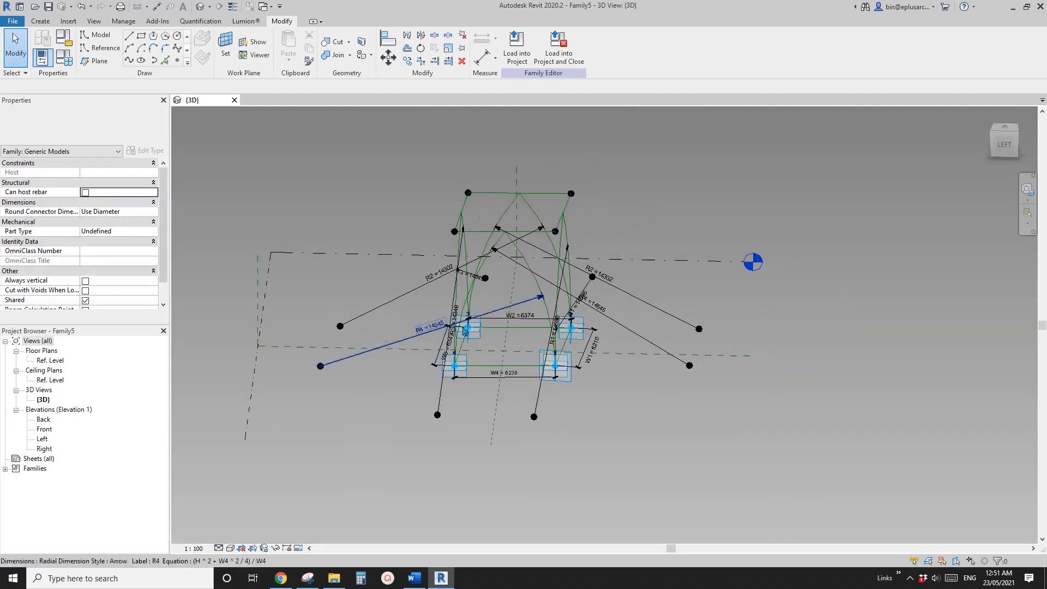
pyautogui.keyDown('shift'); pyautogui.moveTo(603, 319); pyautogui.dragTo(575, 398, button='middle'); pyautogui.keyUp('shift')
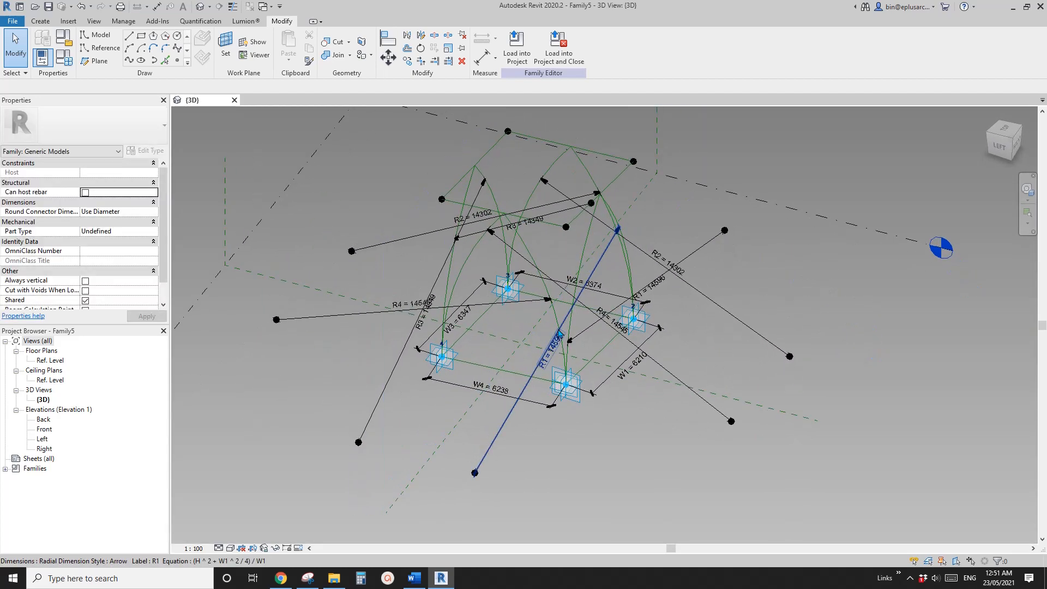
pyautogui.click(524, 242)
pyautogui.scroll(2, 480, 248)
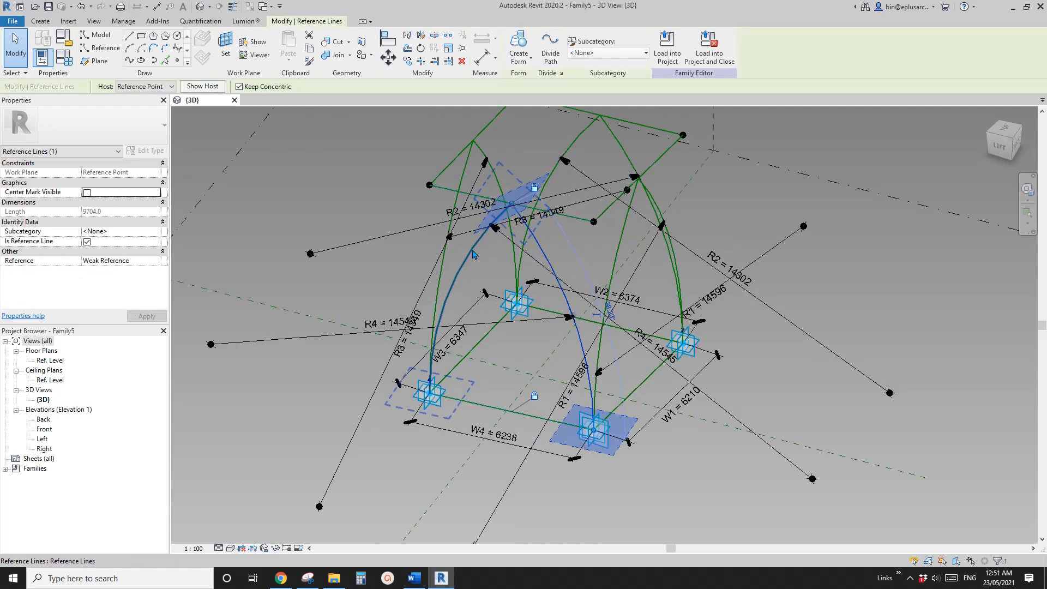
pyautogui.keyDown('ctrl'); pyautogui.click(496, 412); pyautogui.keyUp('ctrl')
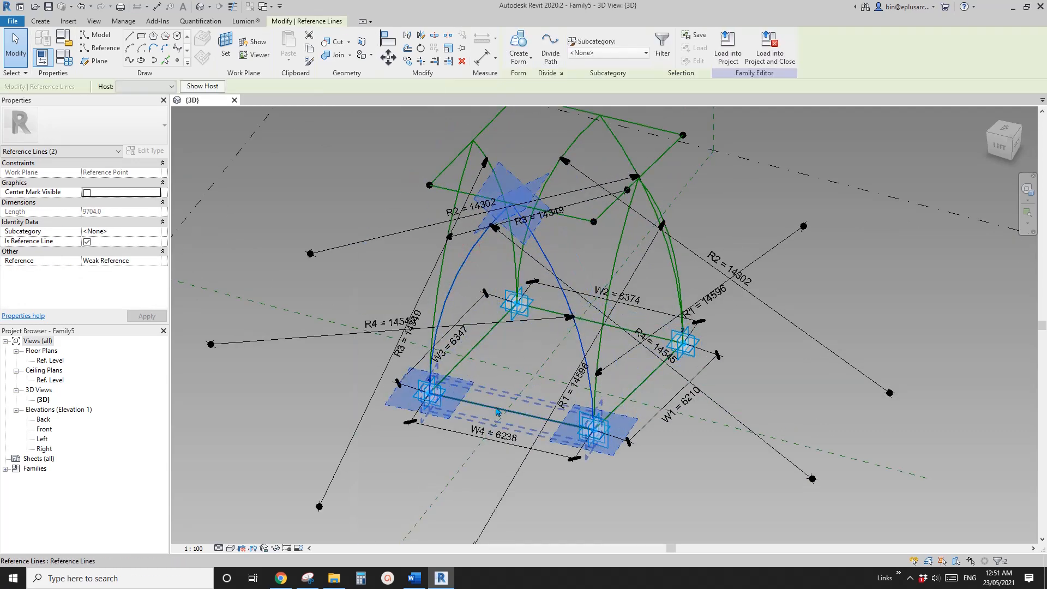
pyautogui.keyDown('ctrl'); pyautogui.click(496, 408); pyautogui.keyUp('ctrl')
pyautogui.scroll(-2, 495, 407)
pyautogui.keyDown('shift'); pyautogui.moveTo(495, 403); pyautogui.dragTo(476, 388, button='middle'); pyautogui.keyUp('shift')
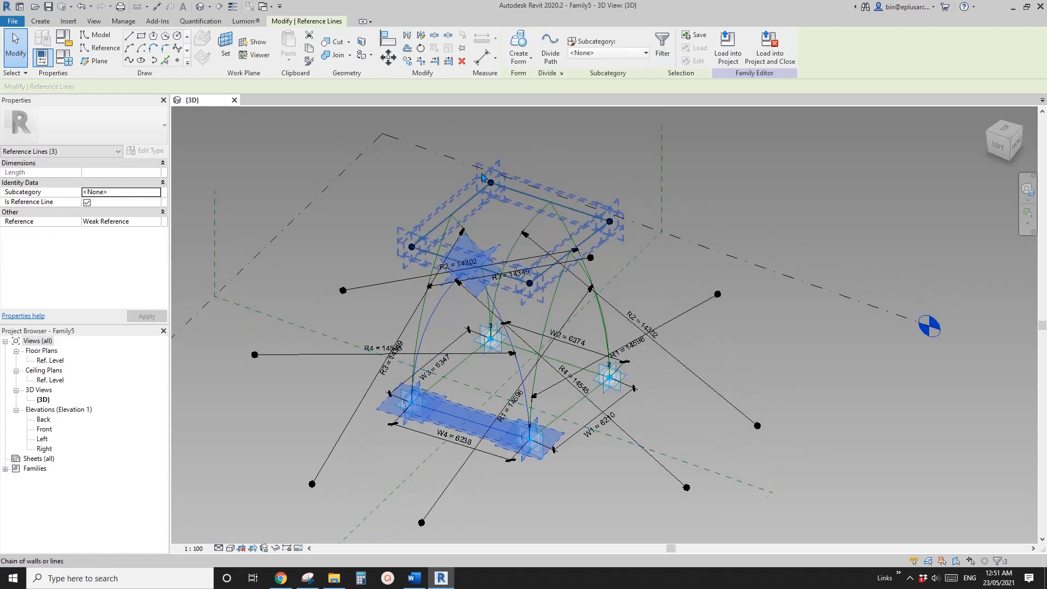
pyautogui.scroll(1, 573, 229)
pyautogui.moveTo(572, 229); pyautogui.dragTo(549, 224, button='middle')
pyautogui.keyDown('ctrl'); pyautogui.click(540, 221); pyautogui.keyUp('ctrl')
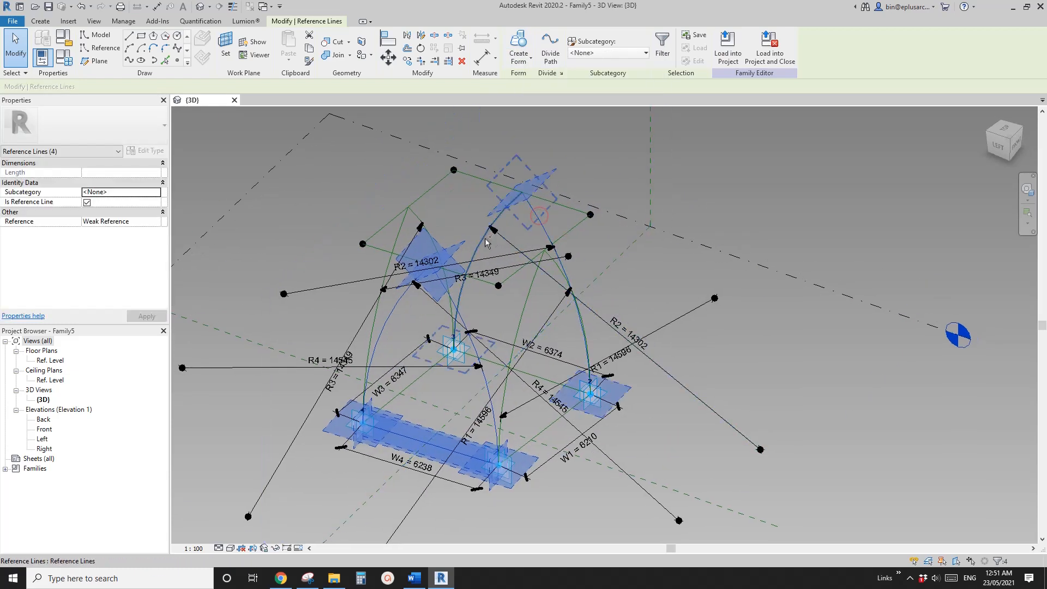
pyautogui.keyDown('ctrl'); pyautogui.click(484, 243); pyautogui.keyUp('ctrl')
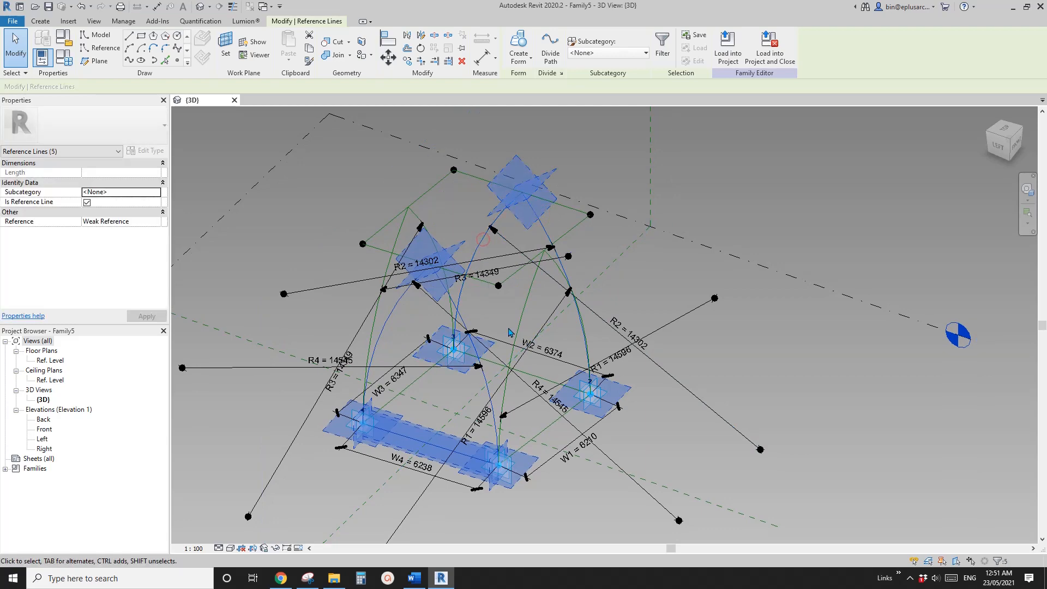
pyautogui.keyDown('ctrl'); pyautogui.click(537, 378); pyautogui.keyUp('ctrl')
pyautogui.click(519, 49)
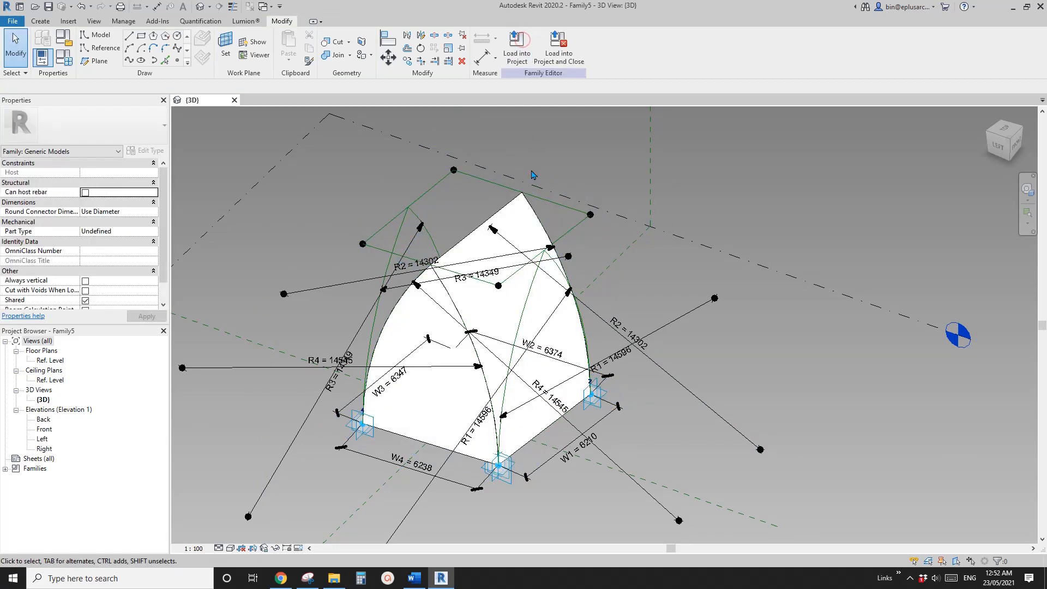
# Create a second solid form between the W1 and W3 arches from their reference arcs and base lines, crossing the first form.
pyautogui.keyDown('shift'); pyautogui.moveTo(526, 93); pyautogui.dragTo(647, 309, button='middle'); pyautogui.keyUp('shift')
pyautogui.click(544, 230)
pyautogui.press('Tab')
pyautogui.keyDown('ctrl'); pyautogui.click(469, 280); pyautogui.keyUp('ctrl')
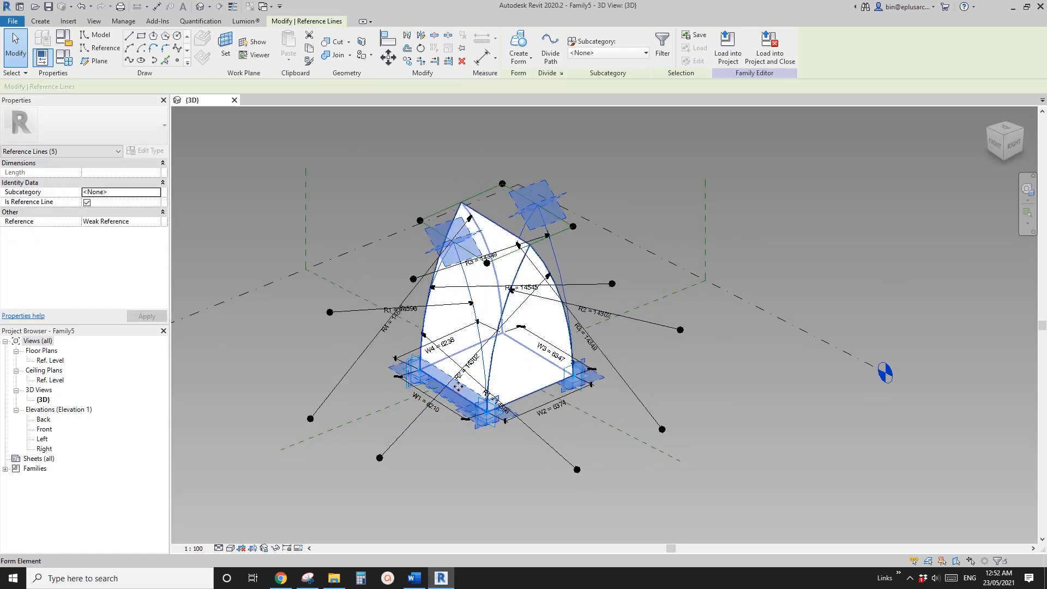
pyautogui.click(526, 48)
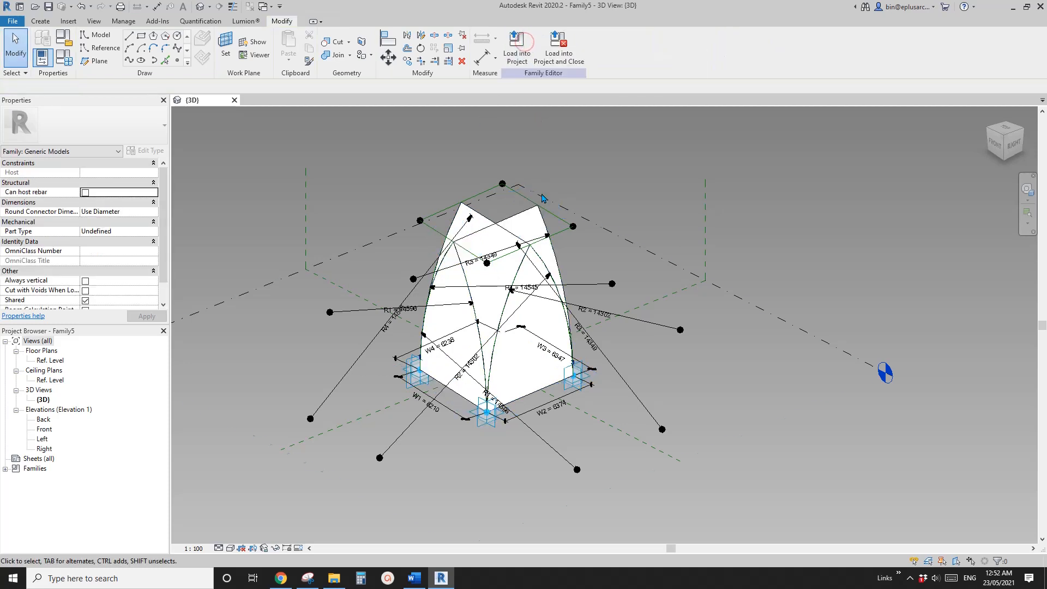
# Apply Join Geometry to the two crossing arch forms.
pyautogui.keyDown('shift'); pyautogui.moveTo(547, 199); pyautogui.dragTo(505, 248, button='middle'); pyautogui.keyUp('shift')
pyautogui.scroll(2, 504, 248)
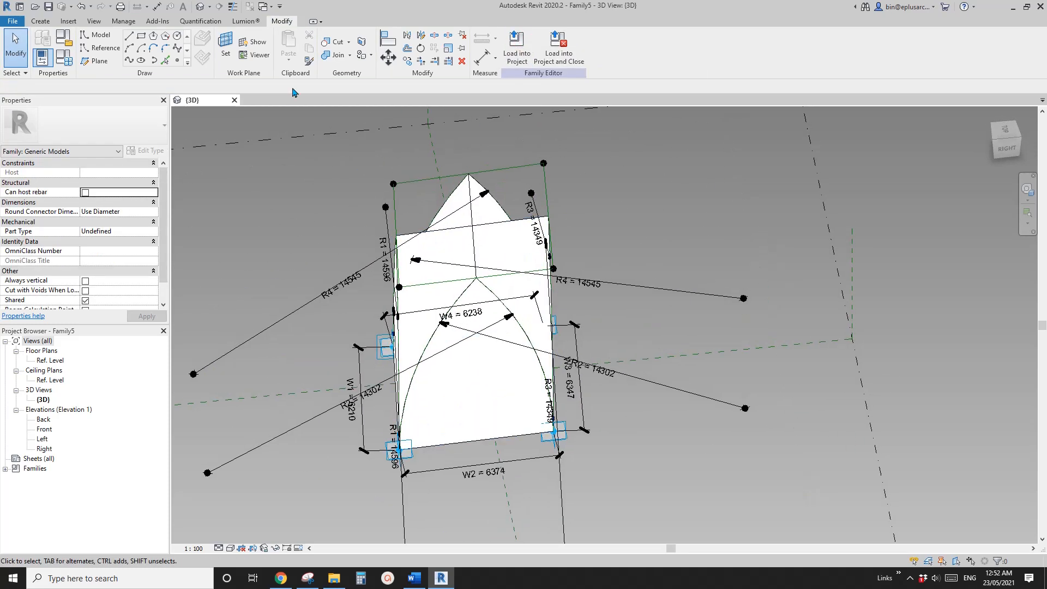
pyautogui.click(338, 57)
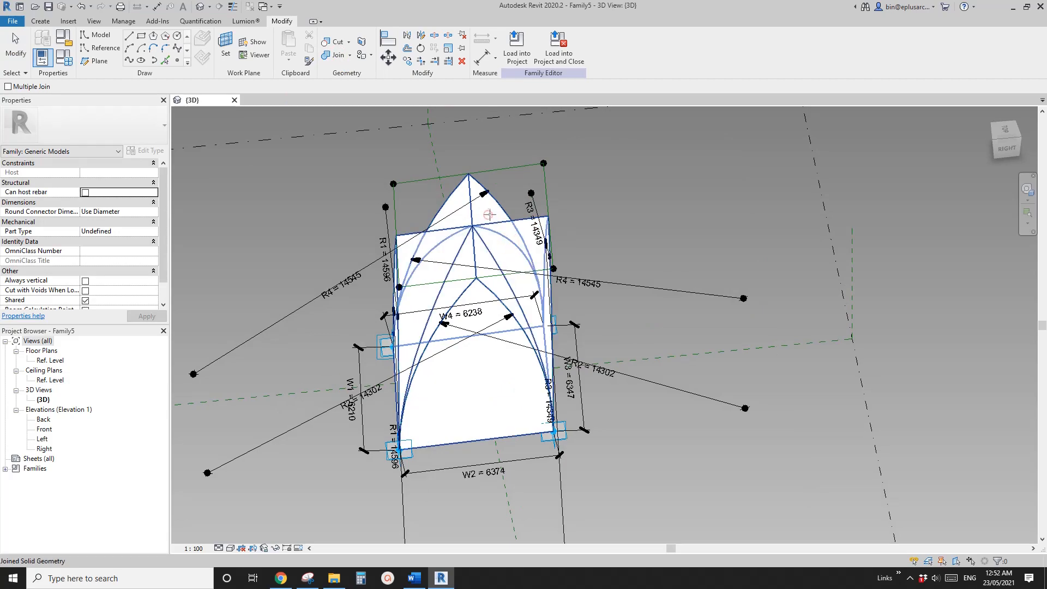
# Examine the crossing arch forms from several sides, above and below, checking their intersections and curved faces.
pyautogui.moveTo(489, 214)
pyautogui.keyDown('shift'); pyautogui.mouseDown(button='middle')
pyautogui.moveTo(627, 205)
pyautogui.moveTo(621, 136)
pyautogui.moveTo(535, 77)
pyautogui.moveTo(582, 163)
pyautogui.mouseUp(button='middle'); pyautogui.keyUp('shift')
pyautogui.moveTo(587, 323); pyautogui.dragTo(528, 303, button='middle')
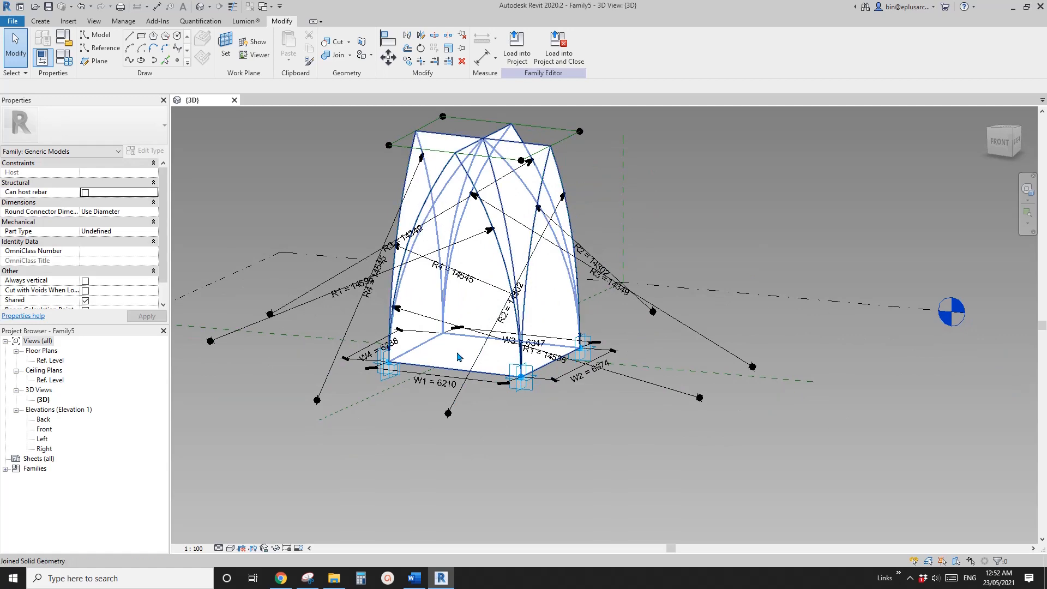
pyautogui.moveTo(459, 267); pyautogui.dragTo(536, 398, button='middle')
pyautogui.scroll(1, 525, 328)
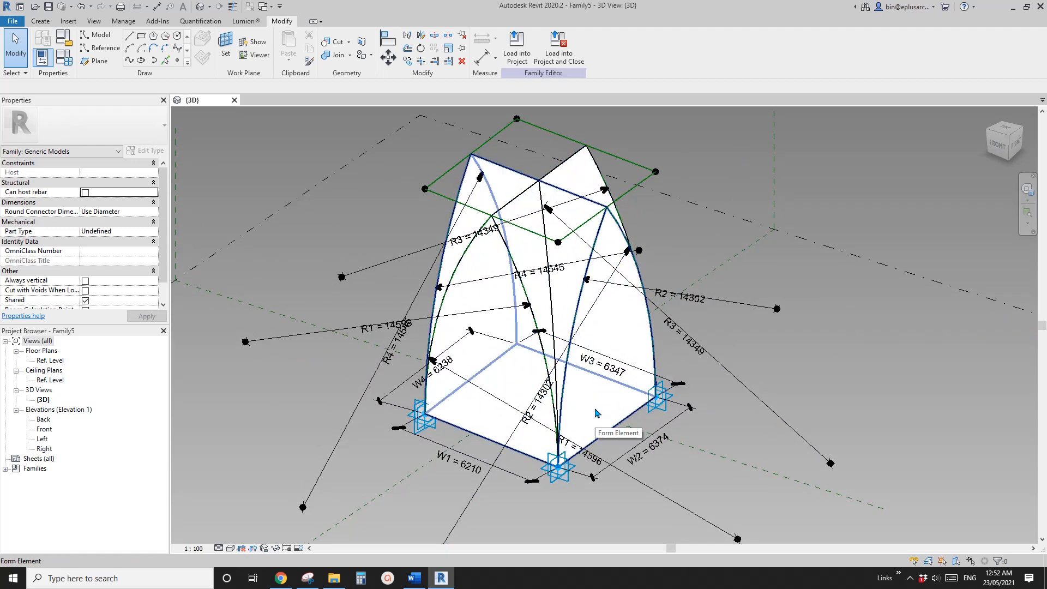
pyautogui.keyDown('shift'); pyautogui.moveTo(525, 423); pyautogui.dragTo(377, 364, button='middle'); pyautogui.keyUp('shift')
pyautogui.keyDown('shift'); pyautogui.moveTo(457, 354); pyautogui.dragTo(473, 291, button='middle'); pyautogui.keyUp('shift')
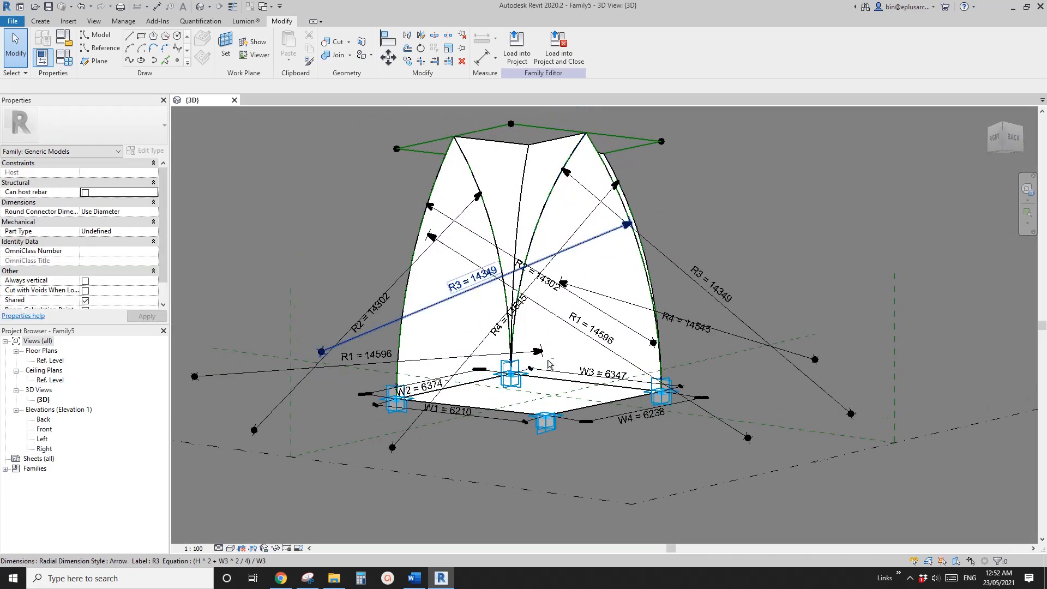
pyautogui.keyDown('shift'); pyautogui.moveTo(513, 439); pyautogui.dragTo(534, 405, button='middle'); pyautogui.keyUp('shift')
pyautogui.scroll(-5, 533, 381)
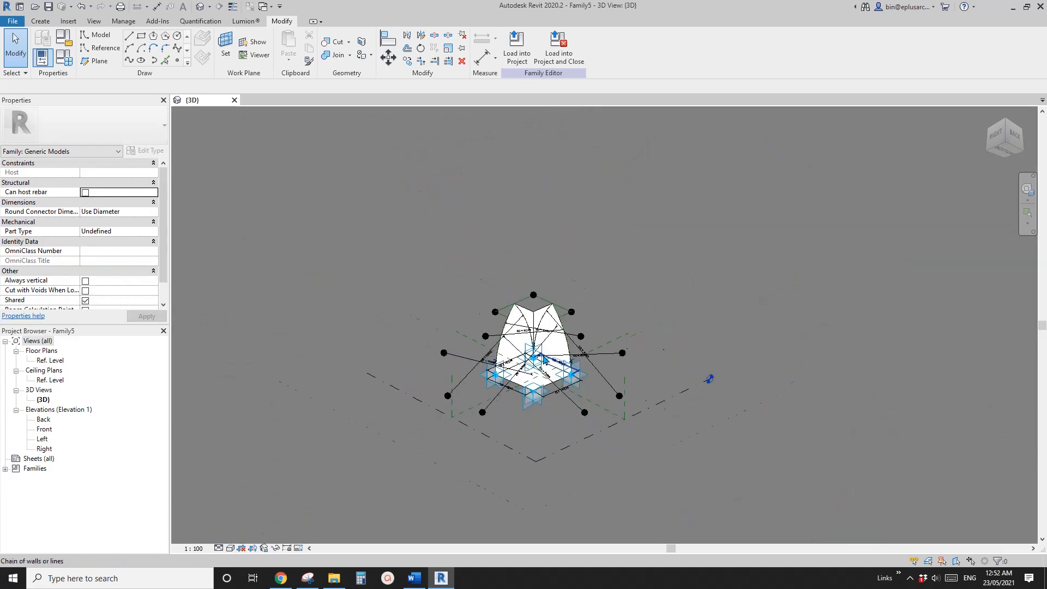
pyautogui.keyDown('shift'); pyautogui.moveTo(533, 314); pyautogui.dragTo(516, 474, button='middle'); pyautogui.keyUp('shift')
pyautogui.scroll(4, 541, 352)
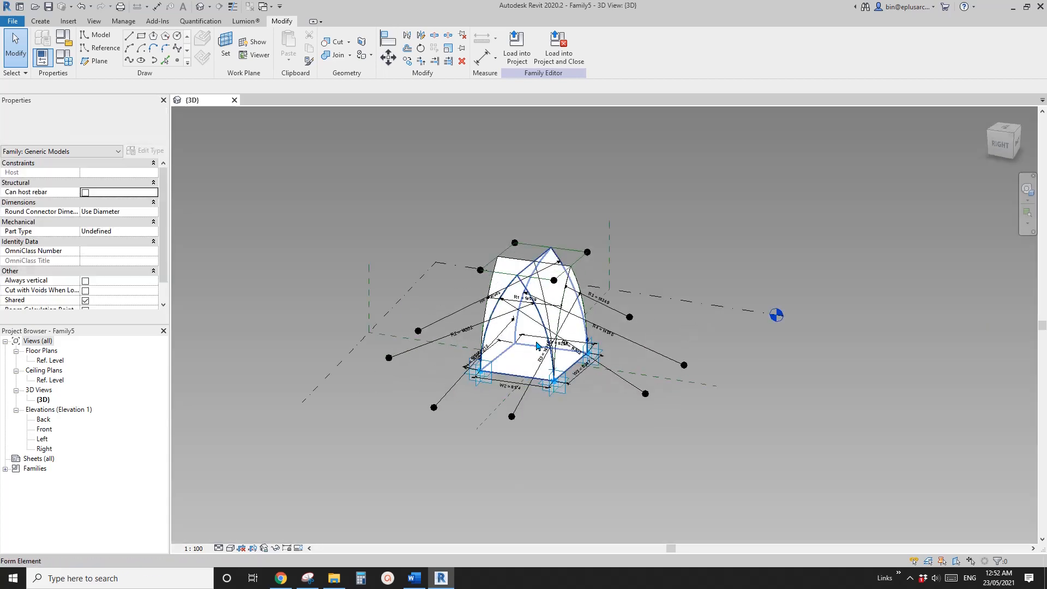
pyautogui.moveTo(536, 327)
pyautogui.mouseDown(button='middle')
pyautogui.moveTo(547, 379)
pyautogui.moveTo(533, 423)
pyautogui.moveTo(542, 386)
pyautogui.moveTo(522, 400)
pyautogui.moveTo(628, 329)
pyautogui.moveTo(547, 339)
pyautogui.moveTo(564, 360)
pyautogui.moveTo(545, 372)
pyautogui.moveTo(533, 360)
pyautogui.moveTo(533, 327)
pyautogui.moveTo(550, 344)
pyautogui.moveTo(519, 335)
pyautogui.mouseUp(button='middle')
pyautogui.scroll(3, 533, 412)
pyautogui.scroll(-2, 536, 375)
pyautogui.scroll(1, 522, 399)
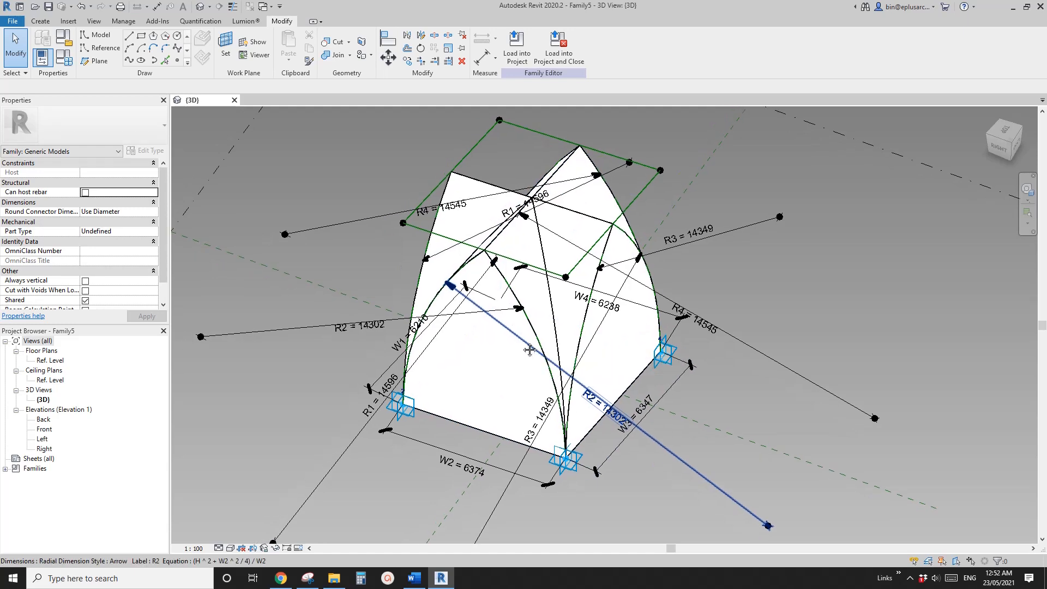
pyautogui.scroll(-3, 537, 352)
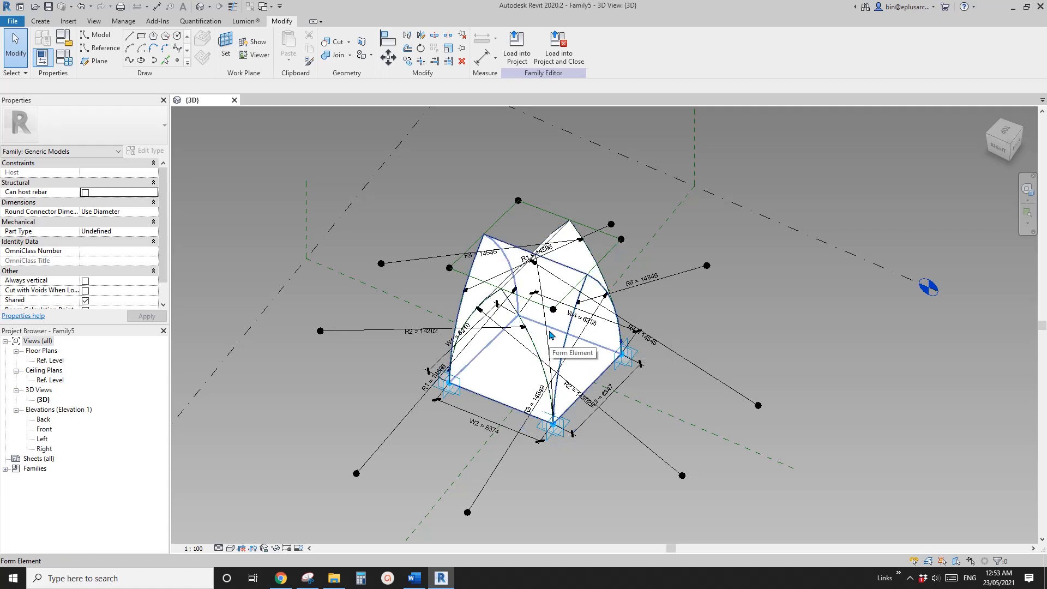
# Create a new project from a built-in template.
pyautogui.click(13, 21)
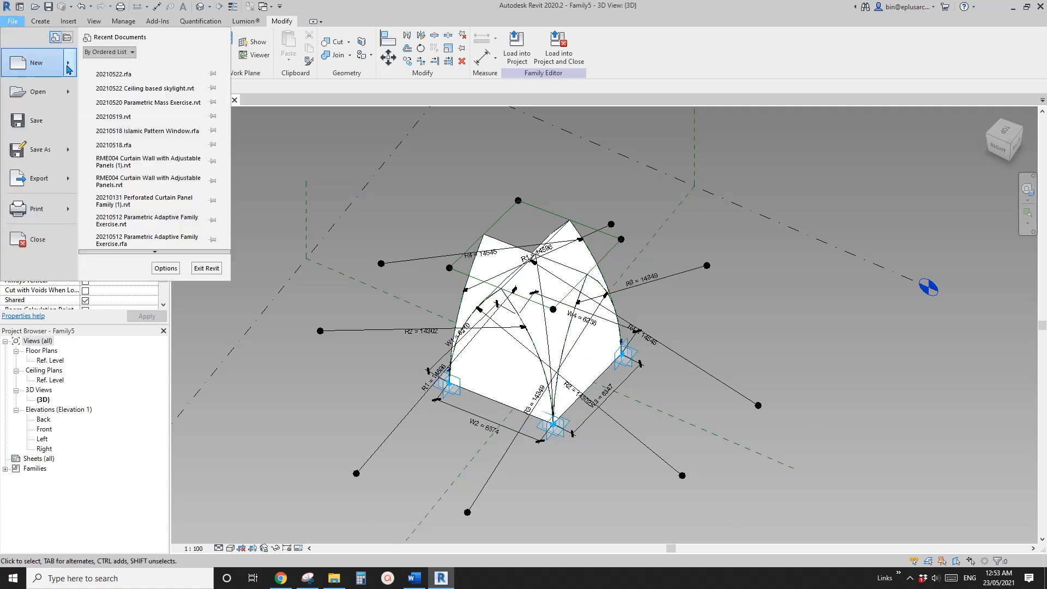
pyautogui.moveTo(68, 68)
pyautogui.click(123, 68)
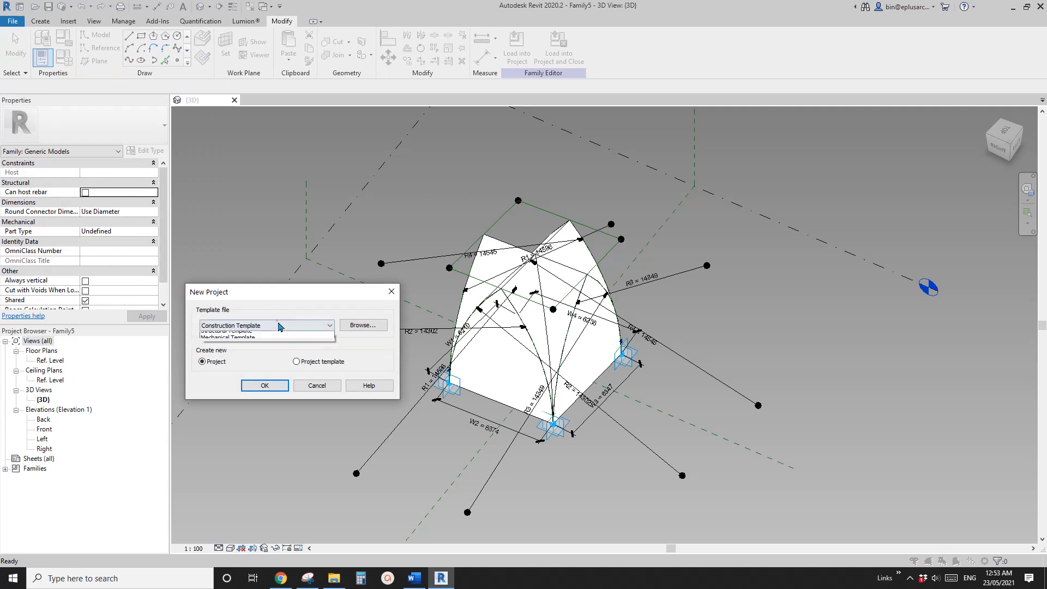
pyautogui.click(237, 352)
pyautogui.click(265, 385)
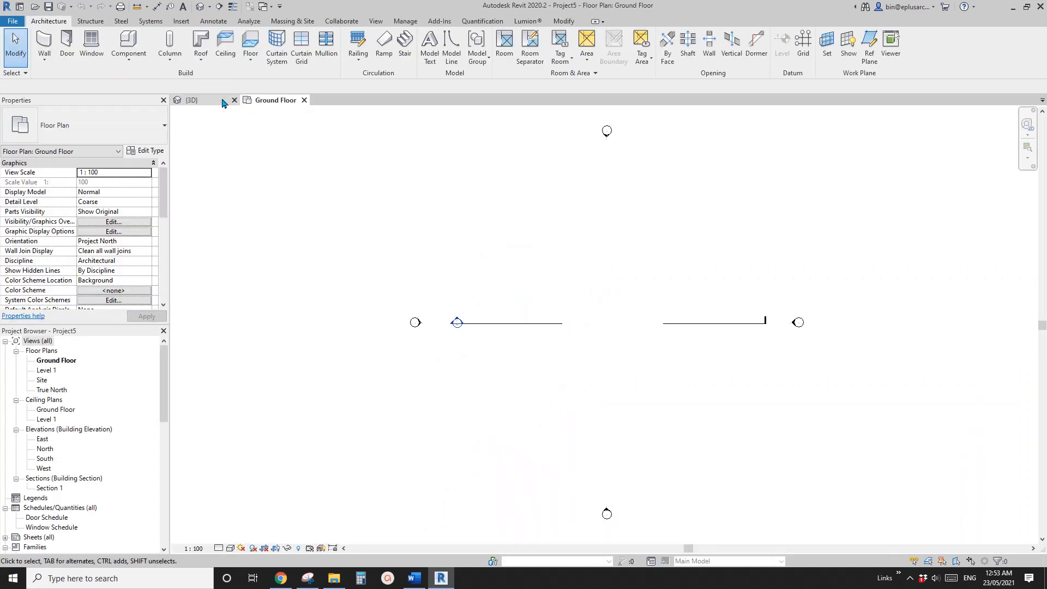
# Load the arch family into the new project and place one instance on the Ground Floor plan.
pyautogui.click(202, 100)
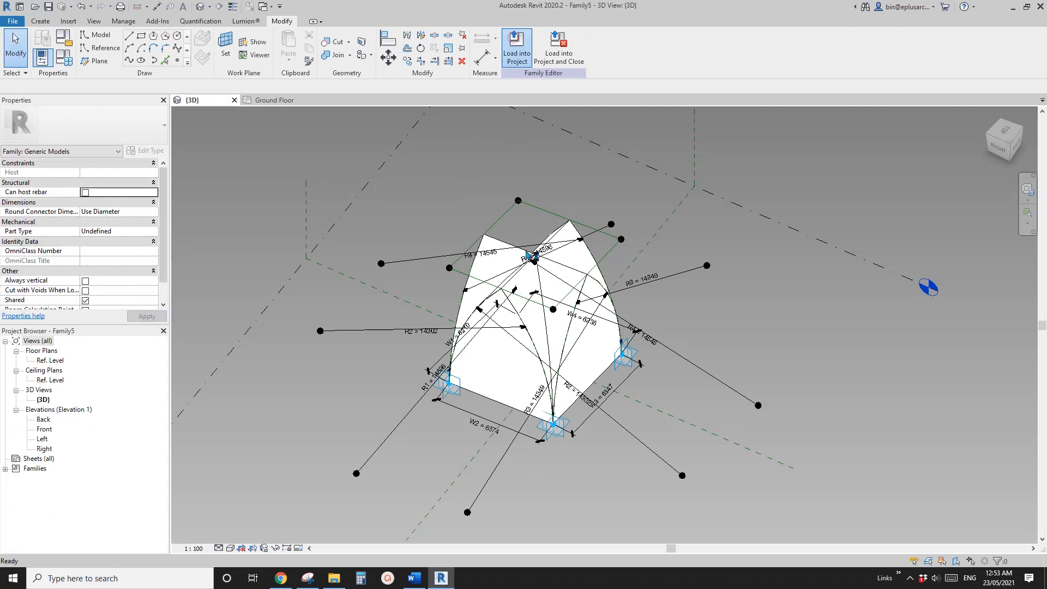
pyautogui.click(516, 49)
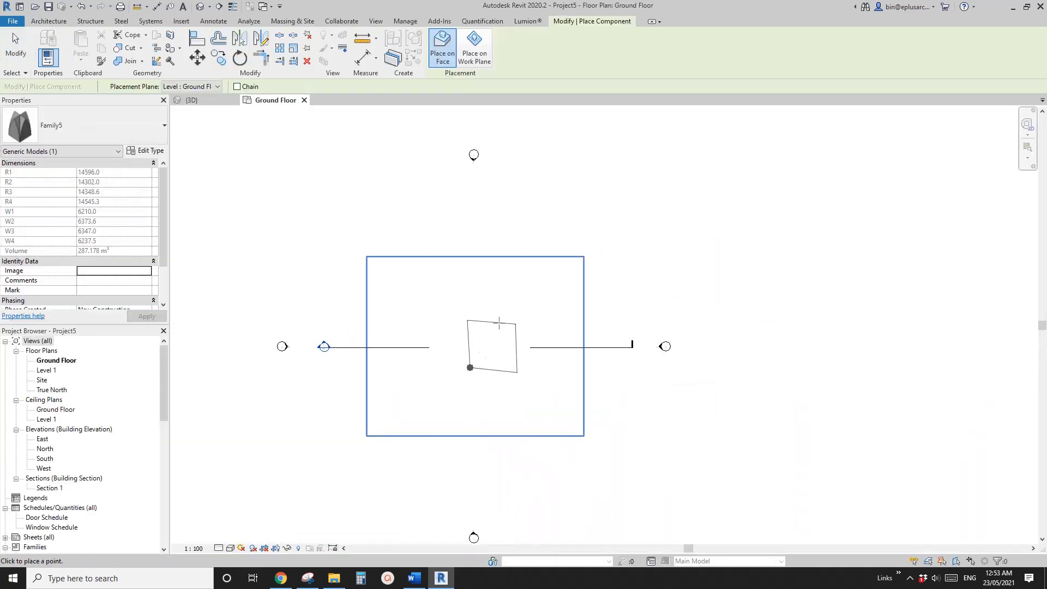
pyautogui.scroll(2, 498, 324)
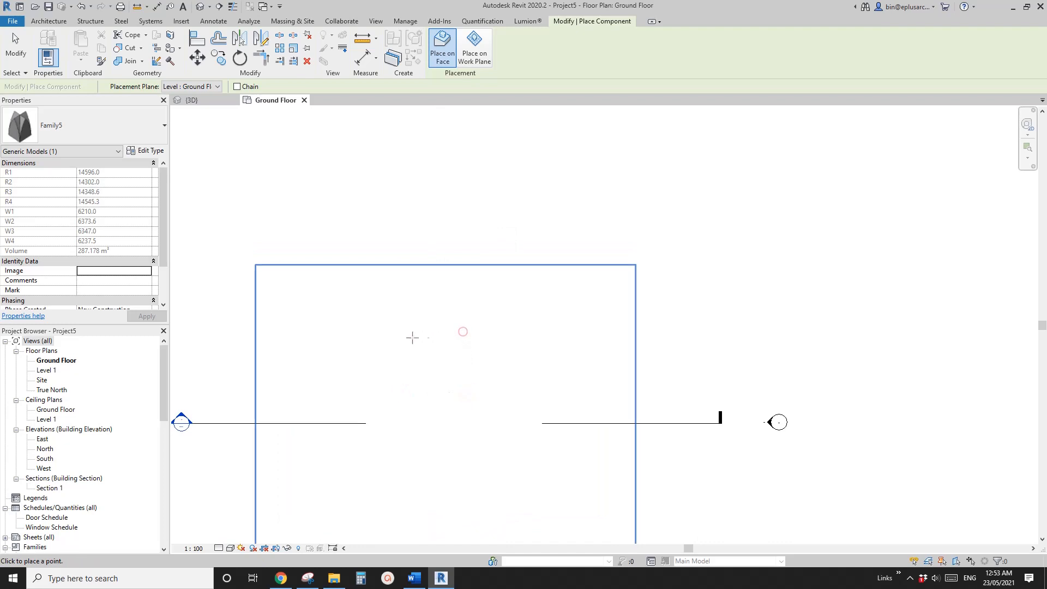
pyautogui.click(399, 334)
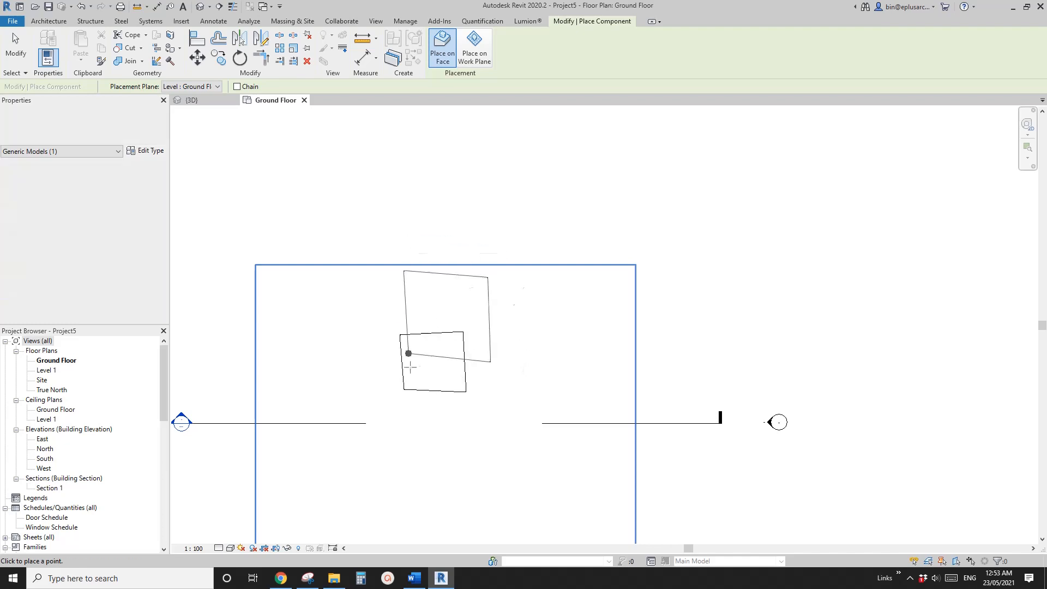
pyautogui.press('Escape')
pyautogui.press('Escape')
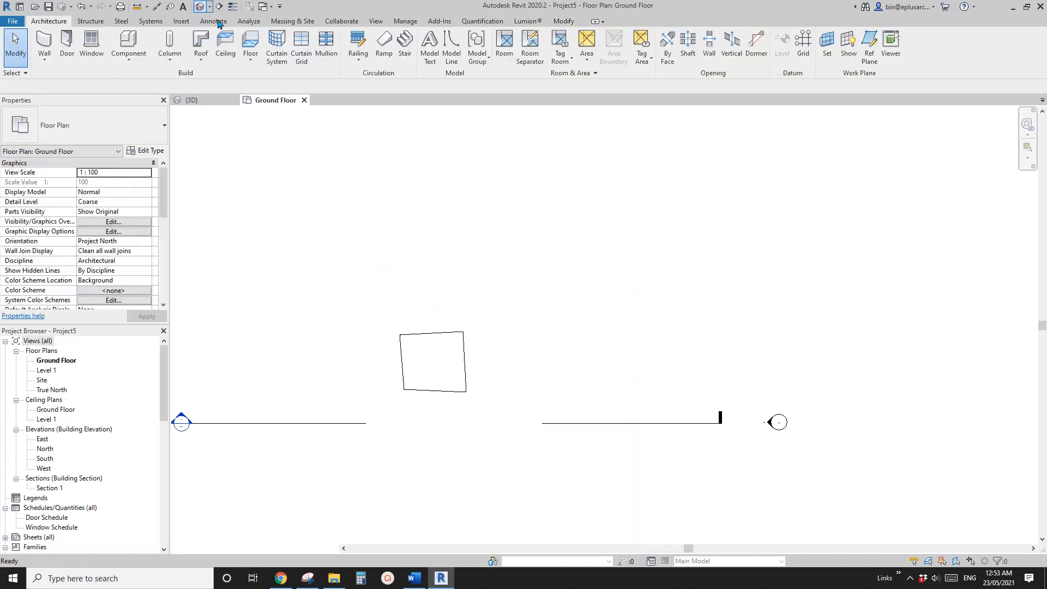
# Open the project's default 3D view and add a Double brick - 270 wall by face to one curved face of the placed family.
pyautogui.click(201, 7)
pyautogui.keyDown('shift'); pyautogui.moveTo(584, 240); pyautogui.dragTo(703, 156, button='middle'); pyautogui.keyUp('shift')
pyautogui.scroll(3, 642, 265)
pyautogui.keyDown('shift'); pyautogui.moveTo(640, 267); pyautogui.dragTo(539, 303, button='middle'); pyautogui.keyUp('shift')
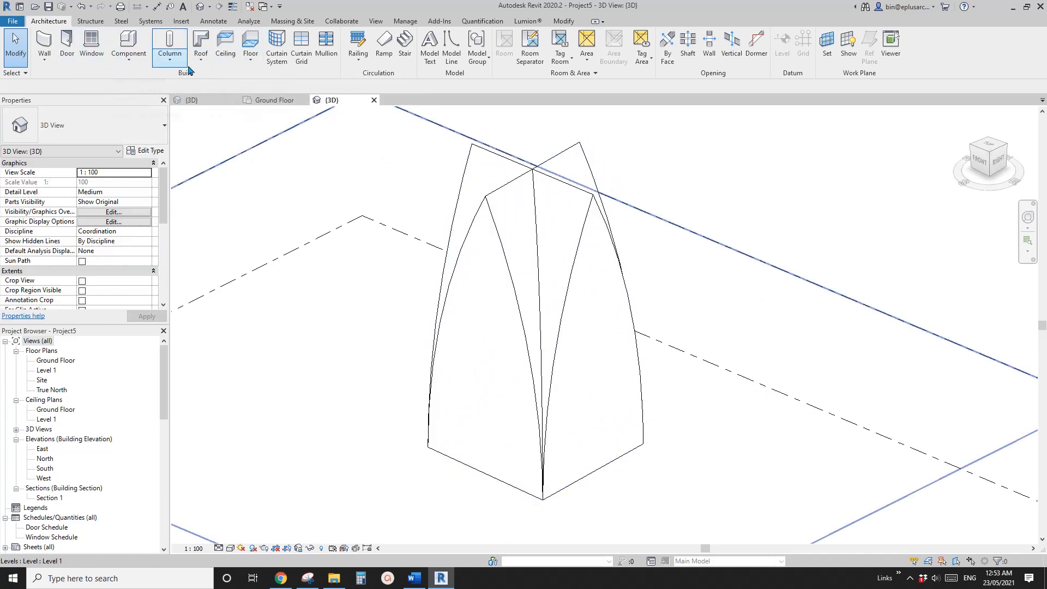
pyautogui.click(44, 59)
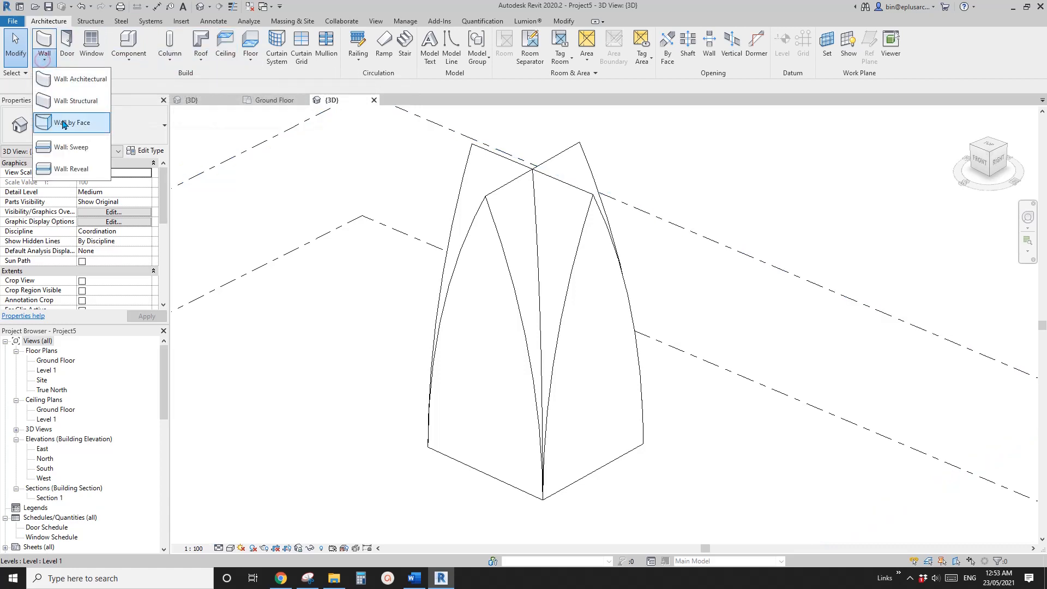
pyautogui.click(64, 123)
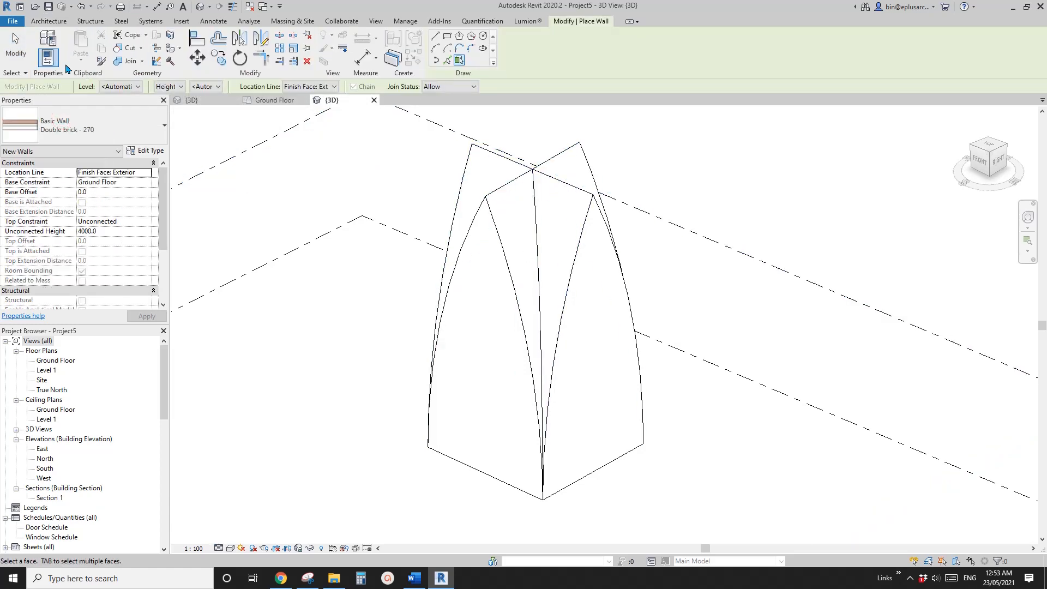
pyautogui.click(563, 230)
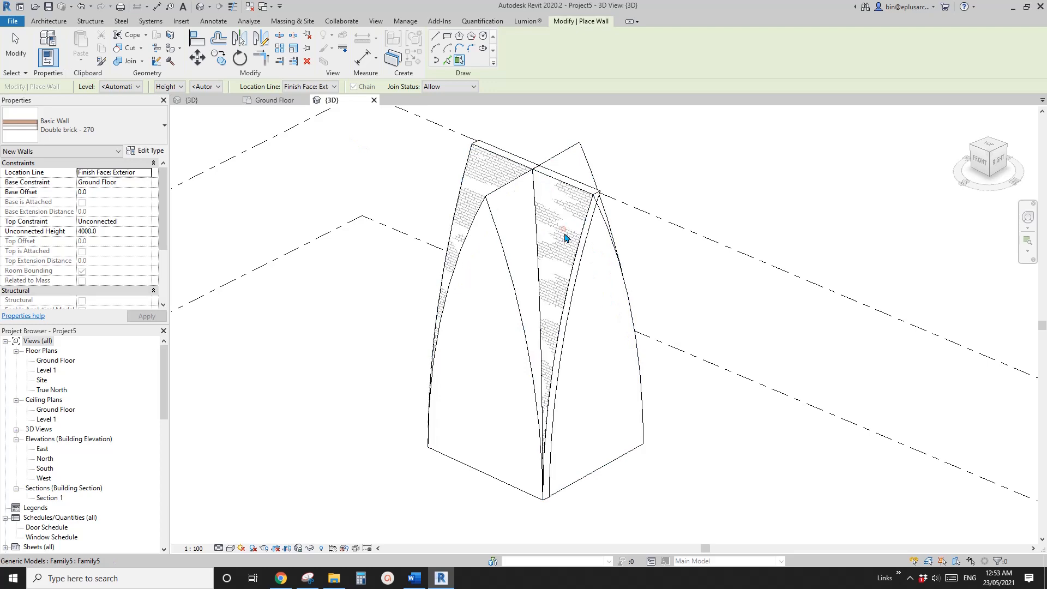
# Change the wall on the family's curved face to the Generic 100mm Wall type.
pyautogui.moveTo(579, 243)
pyautogui.keyDown('shift'); pyautogui.mouseDown(button='middle')
pyautogui.moveTo(598, 261)
pyautogui.moveTo(569, 234)
pyautogui.mouseUp(button='middle'); pyautogui.keyUp('shift')
pyautogui.press('Escape')
pyautogui.click(497, 159)
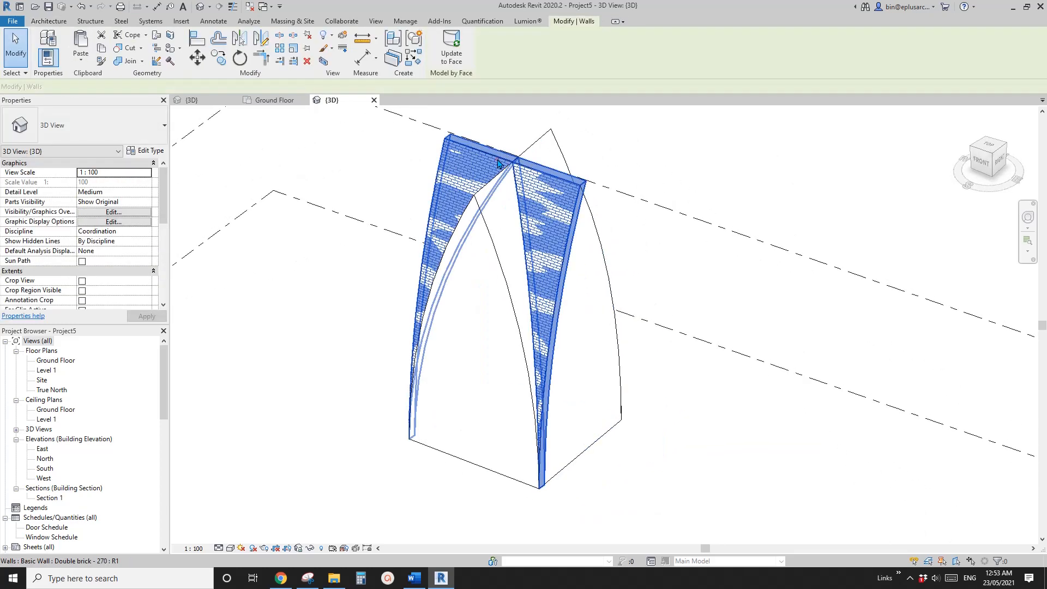
pyautogui.click(152, 133)
pyautogui.scroll(2, 65, 264)
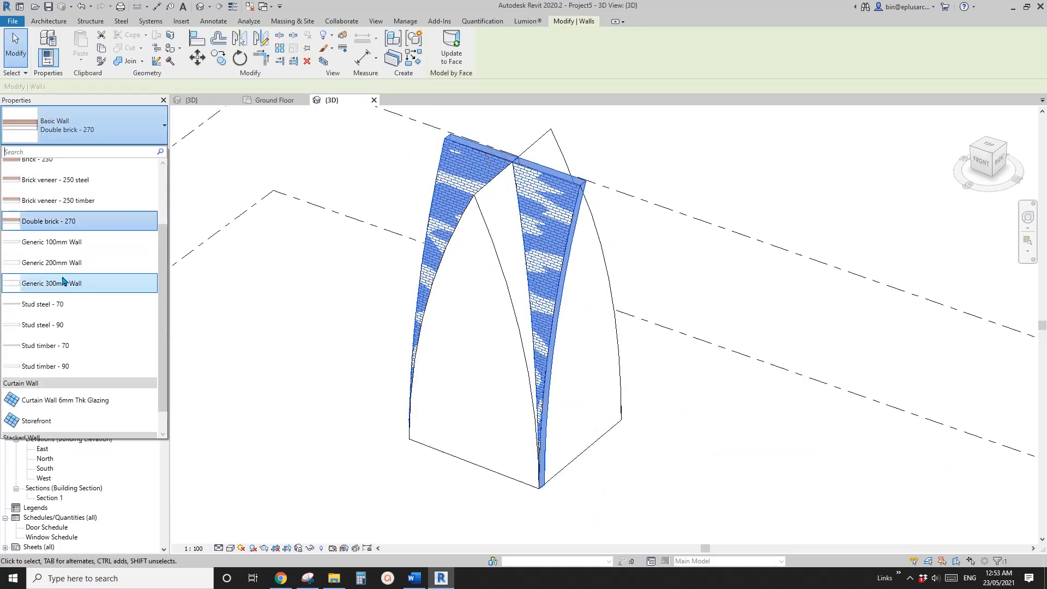
pyautogui.scroll(1, 61, 233)
pyautogui.scroll(-3, 68, 248)
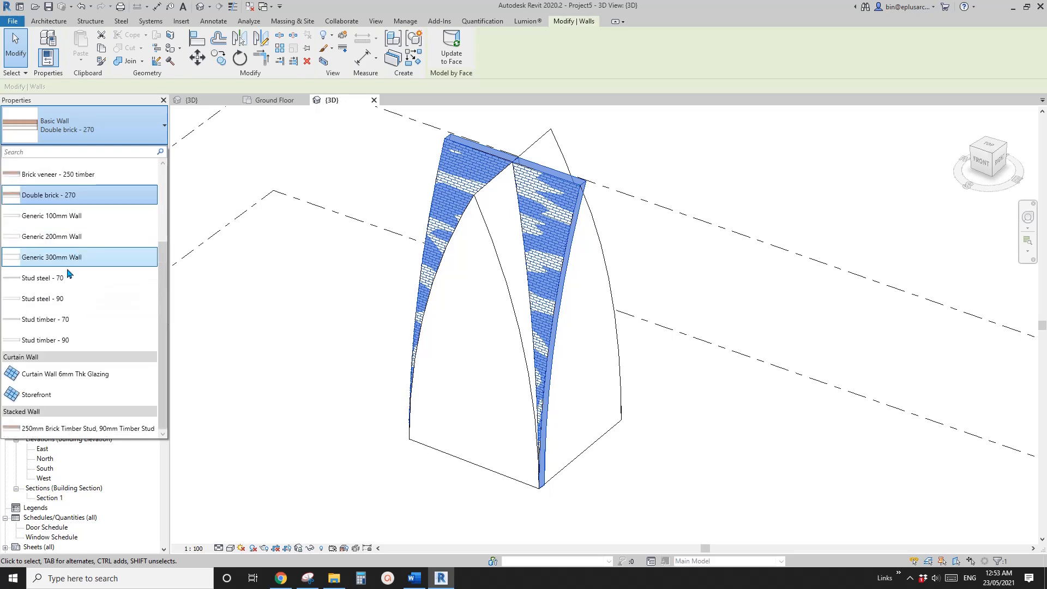
pyautogui.moveTo(563, 267); pyautogui.dragTo(479, 284, button='middle')
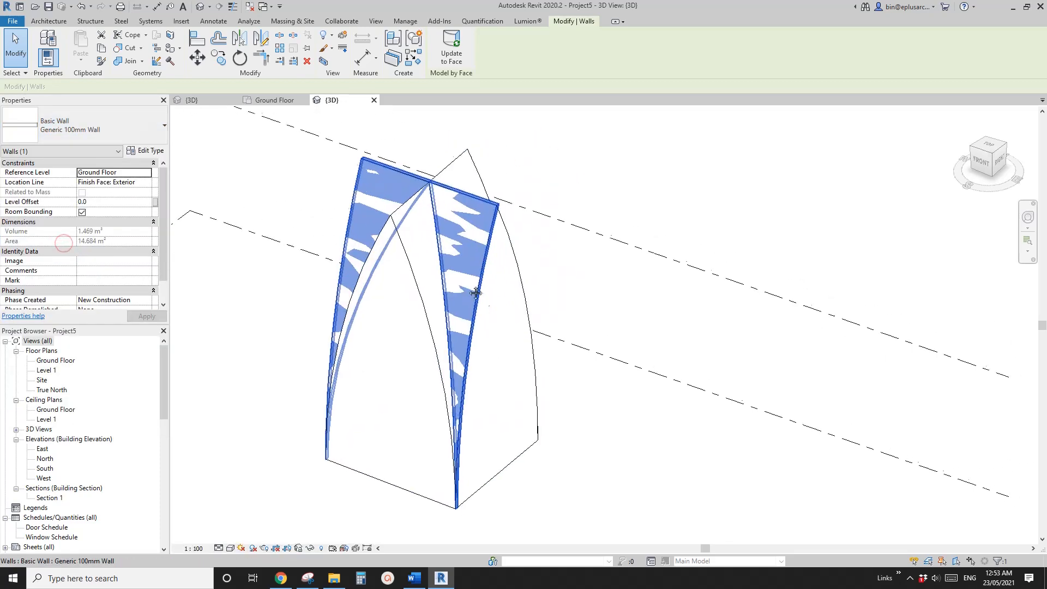
# Add Generic 100mm walls by face to the family's remaining curved faces and display the 3D view shaded.
pyautogui.press('Escape')
pyautogui.click(478, 232)
pyautogui.press('w')
pyautogui.press('a')
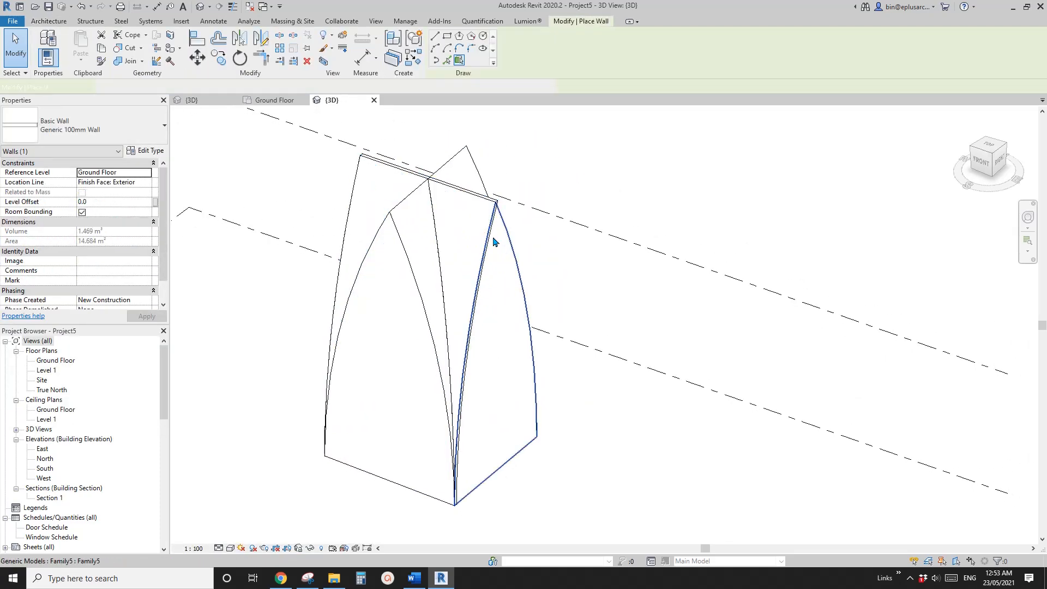
pyautogui.moveTo(493, 222)
pyautogui.keyDown('shift'); pyautogui.mouseDown(button='middle')
pyautogui.moveTo(493, 285)
pyautogui.moveTo(525, 304)
pyautogui.moveTo(539, 298)
pyautogui.moveTo(480, 305)
pyautogui.moveTo(510, 350)
pyautogui.moveTo(532, 342)
pyautogui.moveTo(469, 332)
pyautogui.moveTo(455, 303)
pyautogui.moveTo(443, 304)
pyautogui.moveTo(464, 323)
pyautogui.mouseUp(button='middle'); pyautogui.keyUp('shift')
pyautogui.press('Escape')
pyautogui.press('d')
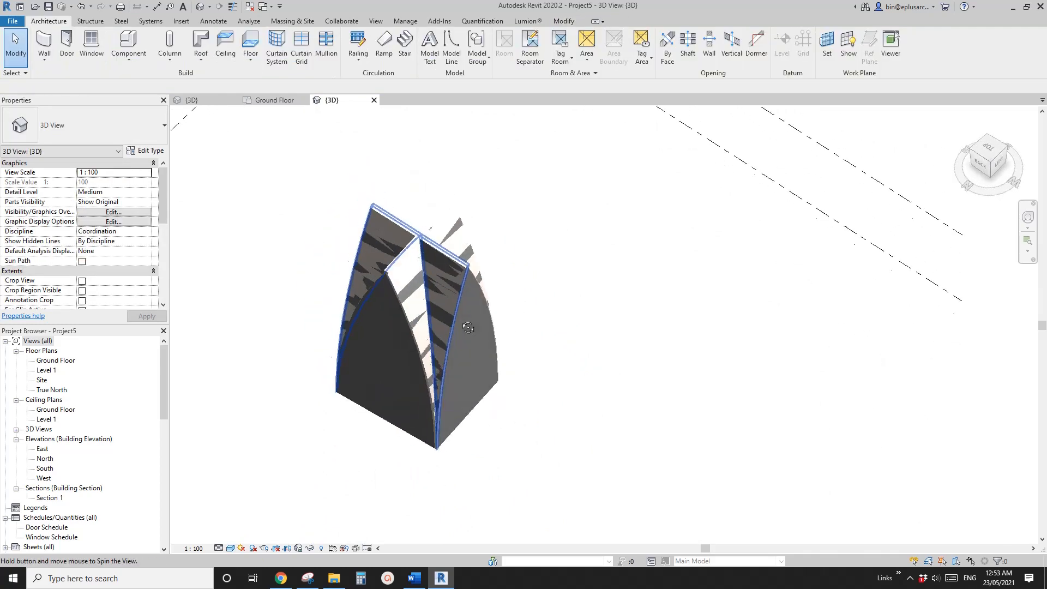
# Select all four Generic 100mm walls on the arch family and delete them, keeping the family itself.
pyautogui.scroll(1, 464, 311)
pyautogui.press('Tab')
pyautogui.click(375, 271)
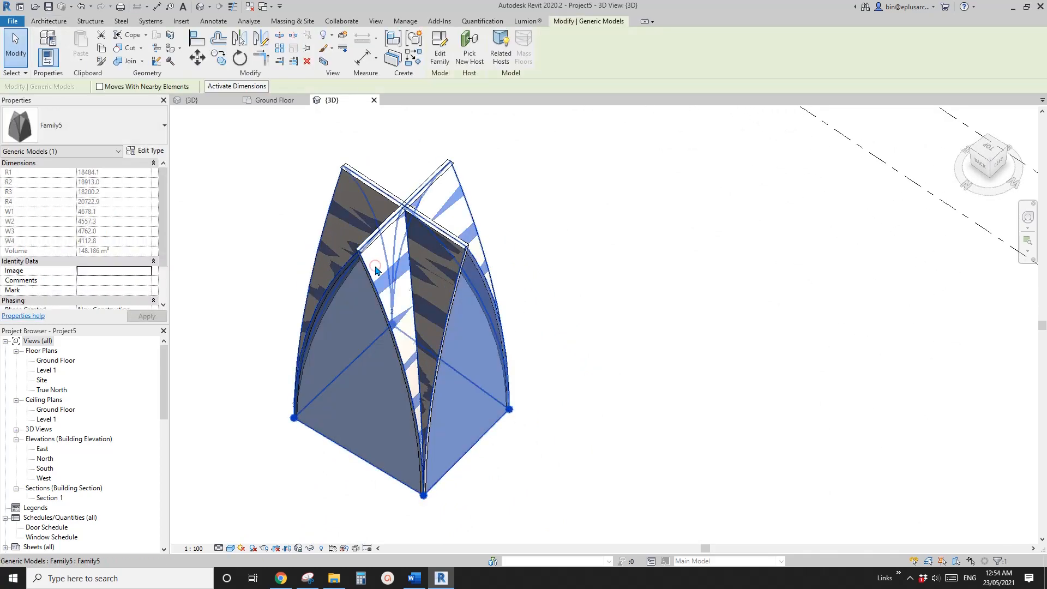
pyautogui.press('Escape')
pyautogui.click(378, 272)
pyautogui.press('Escape')
pyautogui.press('Tab')
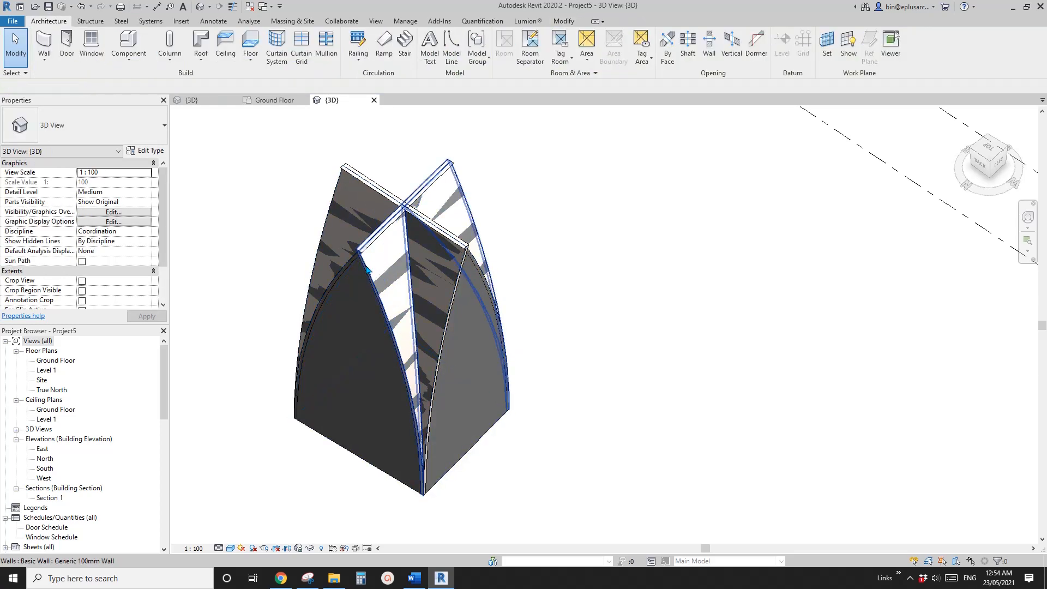
pyautogui.click(367, 270)
pyautogui.keyDown('ctrl'); pyautogui.click(376, 253); pyautogui.keyUp('ctrl')
pyautogui.moveTo(402, 263); pyautogui.dragTo(558, 278, button='middle')
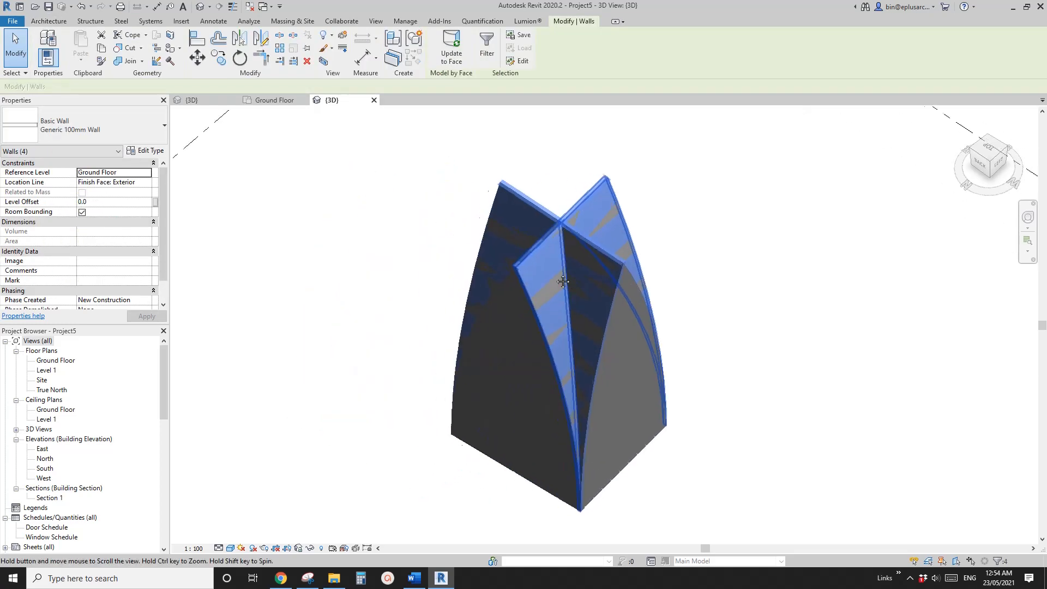
pyautogui.press('Delete')
# Place one Generic 100mm Wall by face on a curved face of the family, with the location line at Finish Face: Exterior.
pyautogui.press('a')
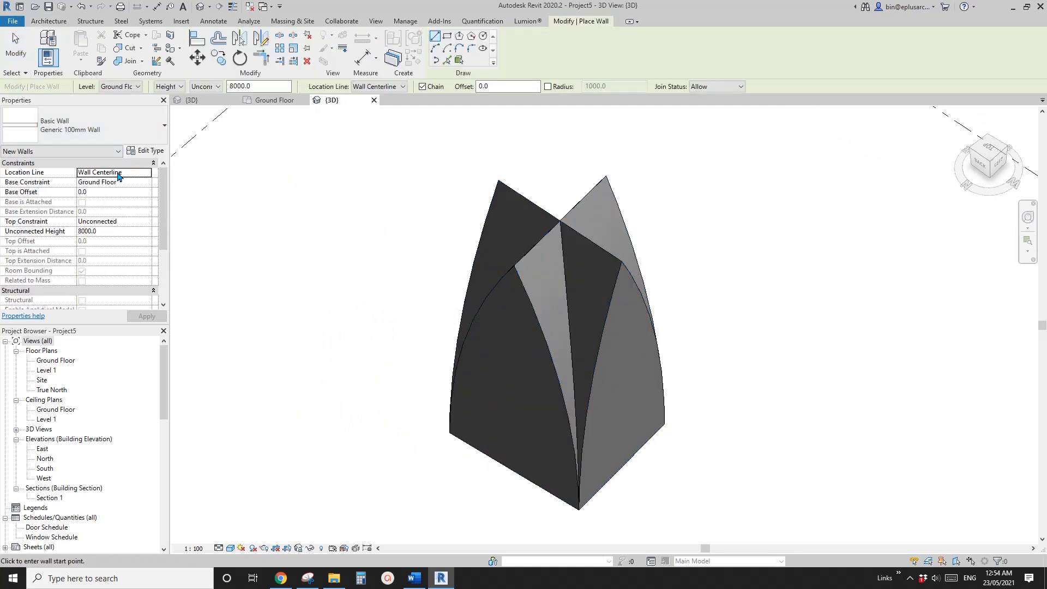
pyautogui.click(146, 174)
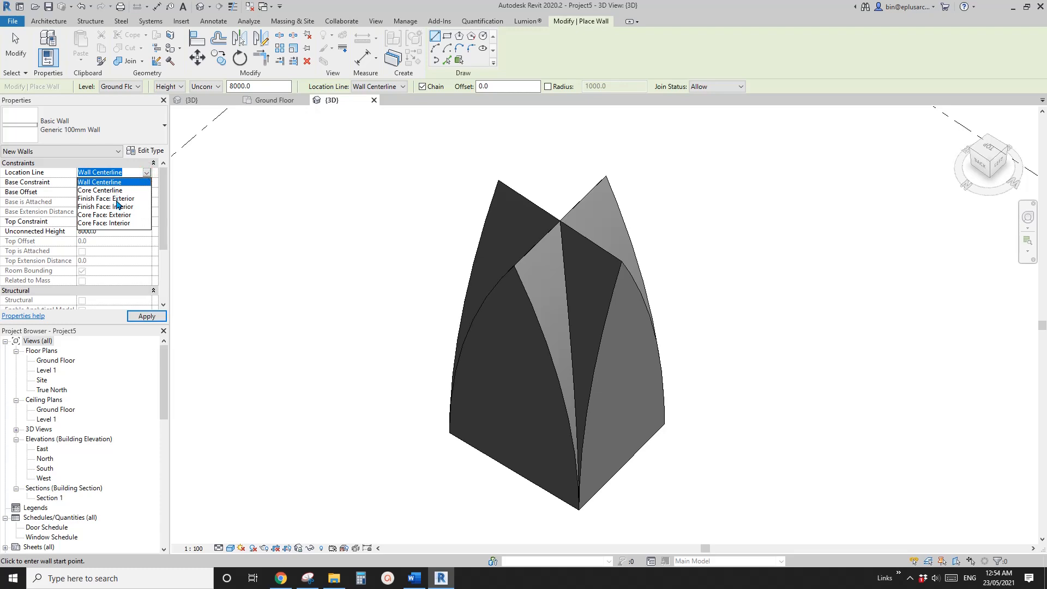
pyautogui.click(125, 199)
pyautogui.moveTo(444, 261); pyautogui.dragTo(337, 255, button='middle')
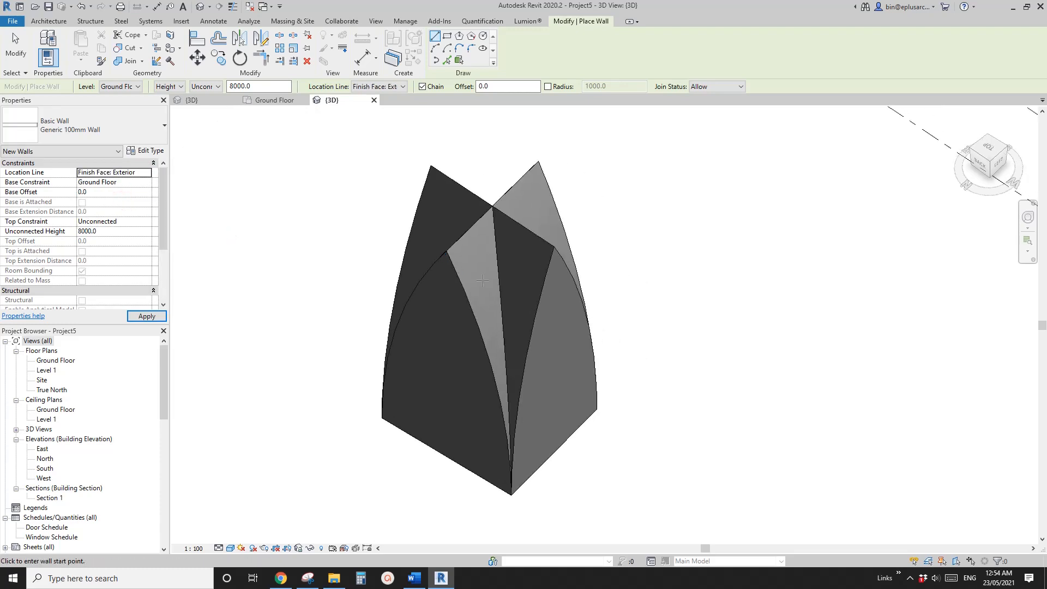
pyautogui.click(459, 61)
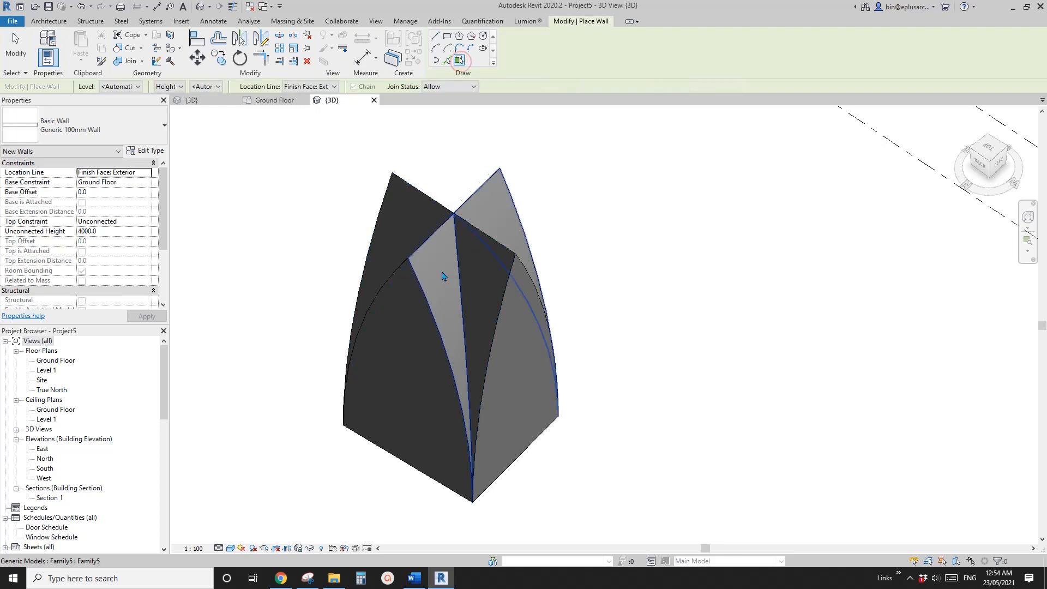
pyautogui.click(441, 274)
pyautogui.moveTo(453, 289)
pyautogui.keyDown('shift'); pyautogui.mouseDown(button='middle')
pyautogui.moveTo(596, 257)
pyautogui.moveTo(450, 276)
pyautogui.mouseUp(button='middle'); pyautogui.keyUp('shift')
pyautogui.press('Escape')
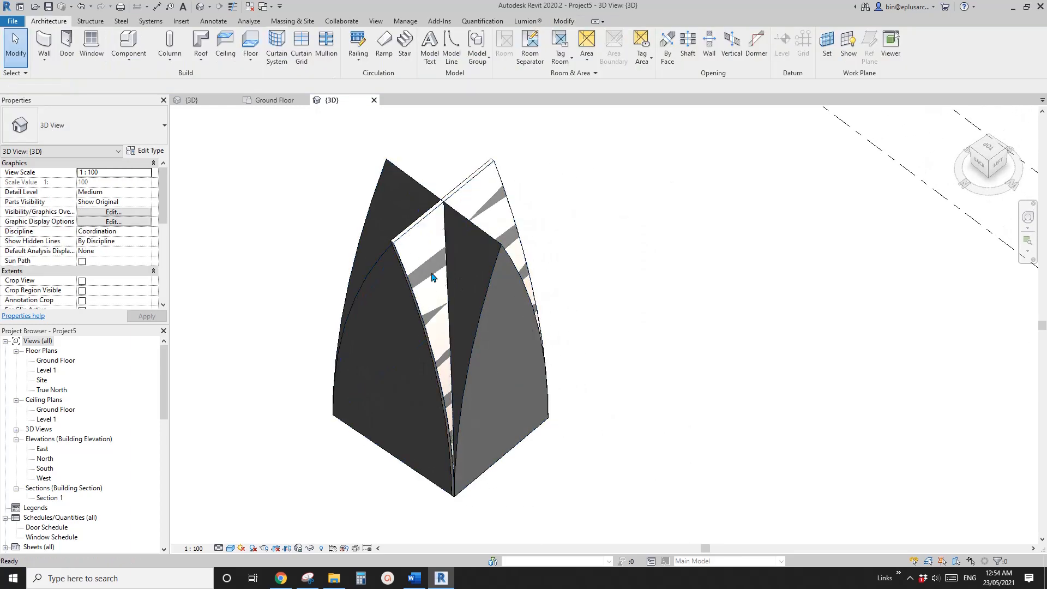
# Change the new wall's location line to Finish Face: Interior.
pyautogui.click(417, 244)
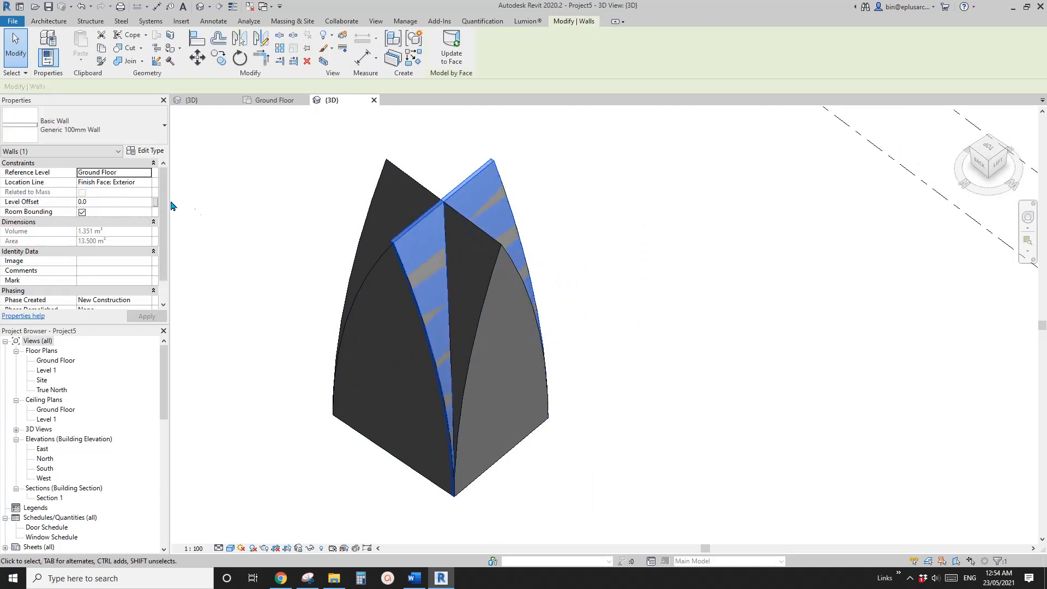
pyautogui.click(146, 183)
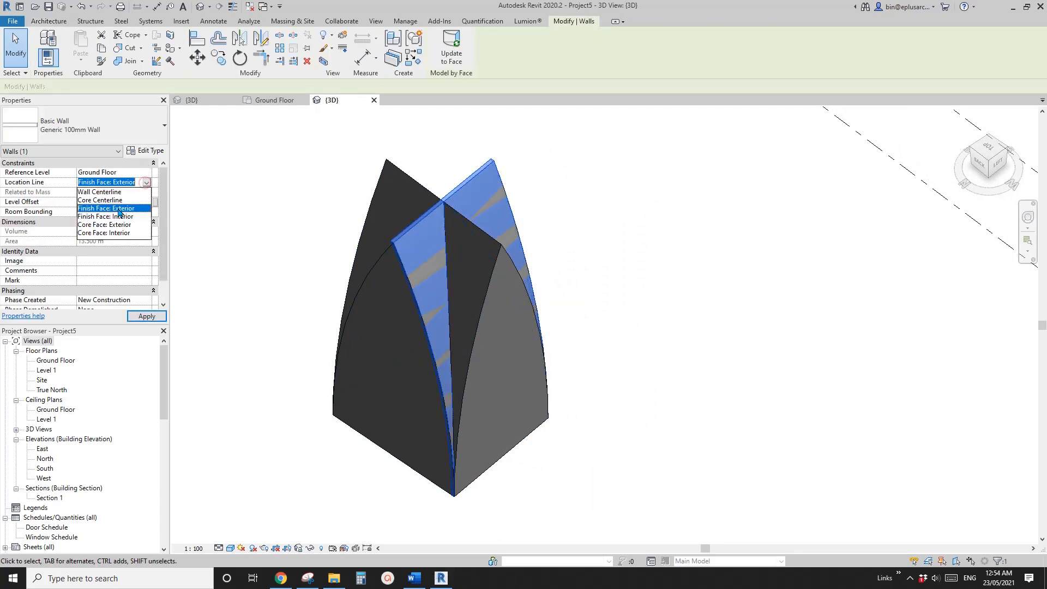
pyautogui.click(116, 217)
pyautogui.keyDown('shift'); pyautogui.moveTo(527, 237); pyautogui.dragTo(500, 274, button='middle'); pyautogui.keyUp('shift')
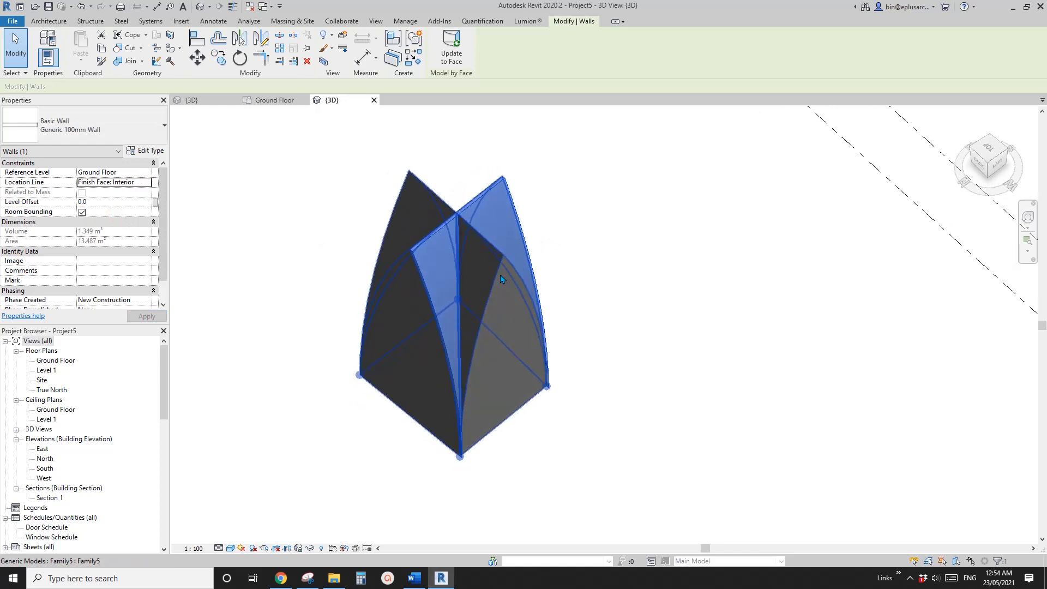
# Create similar Generic 100mm walls by face on the other curved faces, using the Finish Face: Interior location line.
pyautogui.press('Escape')
pyautogui.click(441, 255)
pyautogui.press('c')
pyautogui.press('s')
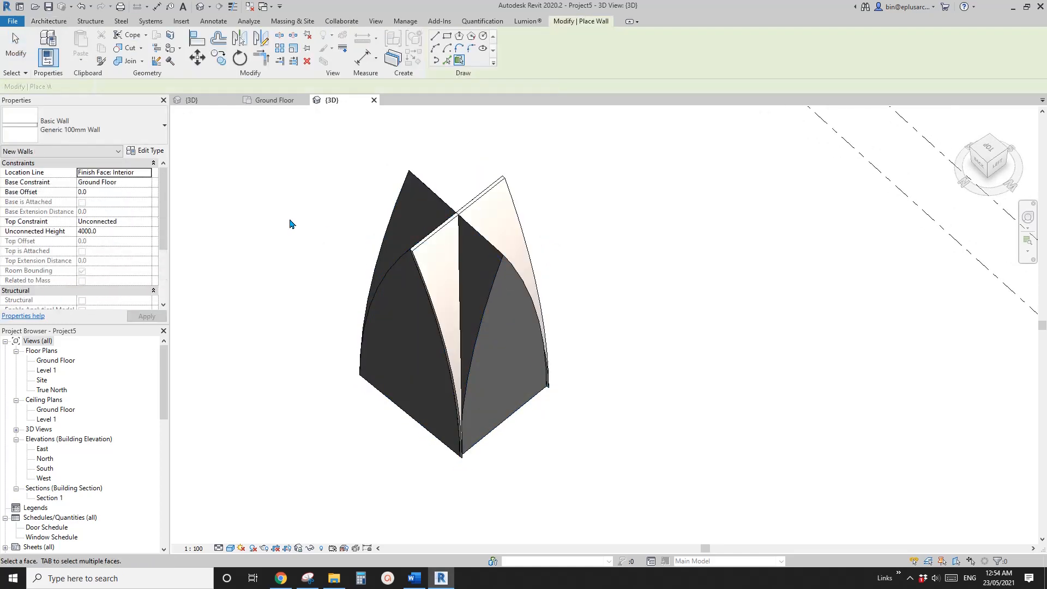
pyautogui.keyDown('shift'); pyautogui.moveTo(532, 262); pyautogui.dragTo(508, 259, button='middle'); pyautogui.keyUp('shift')
pyautogui.press('Escape')
pyautogui.press('Escape')
# Temporarily hide the arch family's category in the 3D view and examine the remaining walls from below.
pyautogui.click(433, 332)
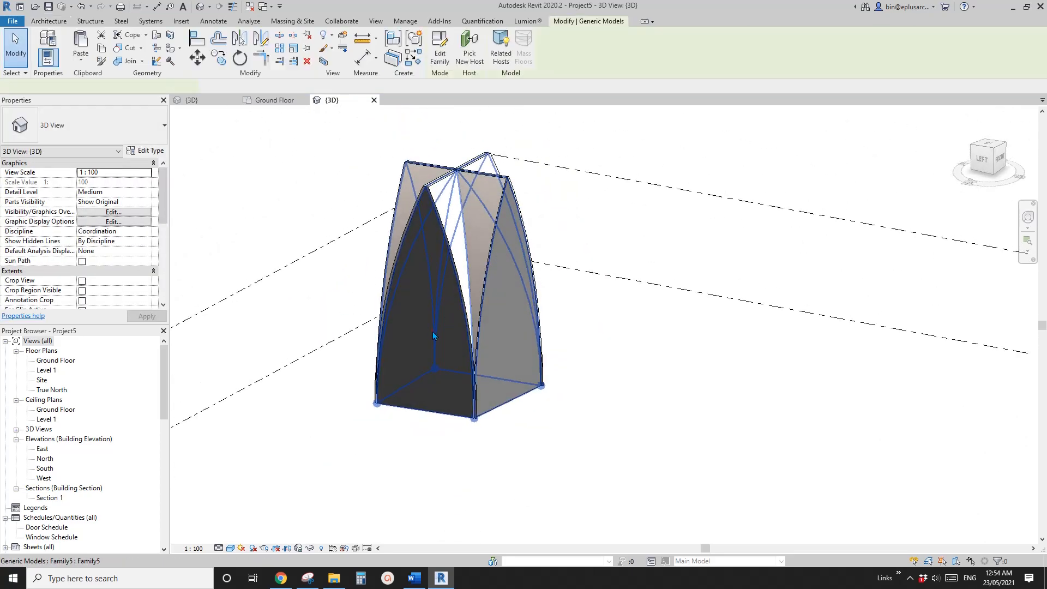
pyautogui.keyDown('shift'); pyautogui.moveTo(433, 331); pyautogui.dragTo(450, 317, button='middle'); pyautogui.keyUp('shift')
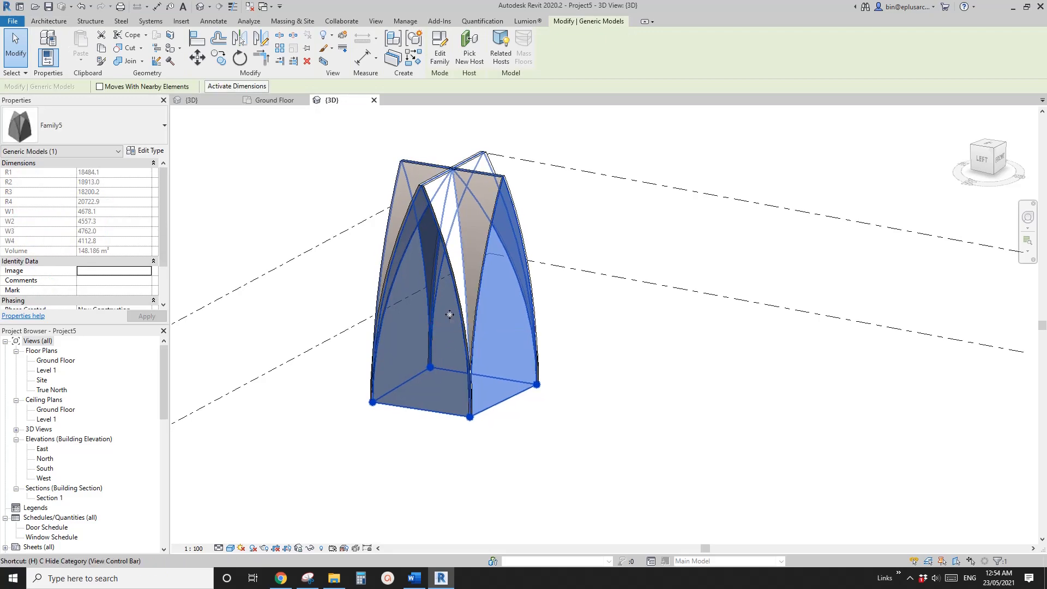
pyautogui.press('h')
pyautogui.press('c')
pyautogui.keyDown('shift'); pyautogui.moveTo(507, 329); pyautogui.dragTo(327, 385, button='middle'); pyautogui.keyUp('shift')
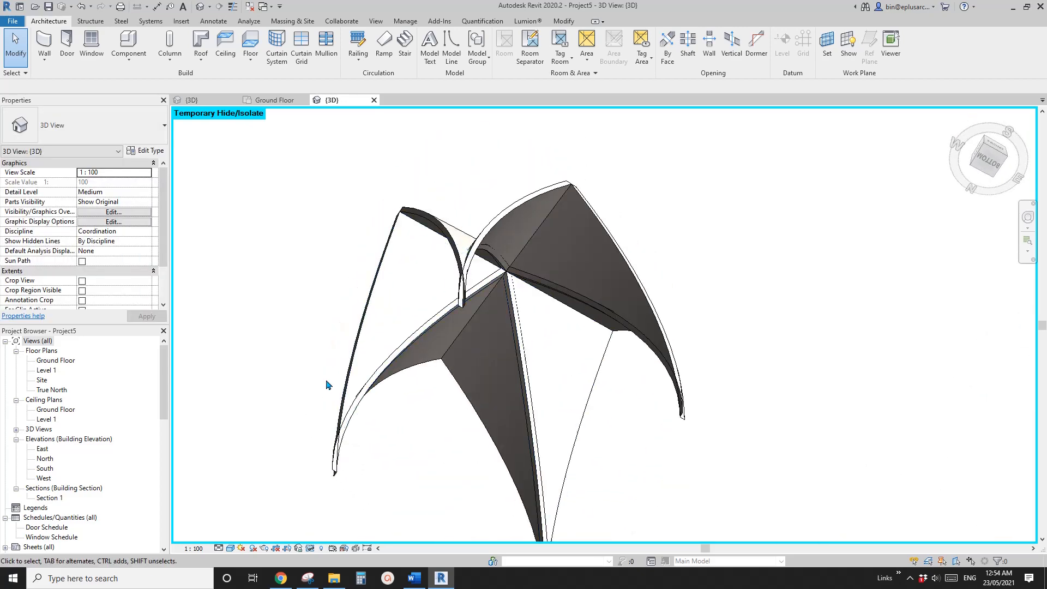
# Open the Ground Floor plan and draw a horizontal reference plane above and to the right of the placed family.
pyautogui.doubleClick(56, 361)
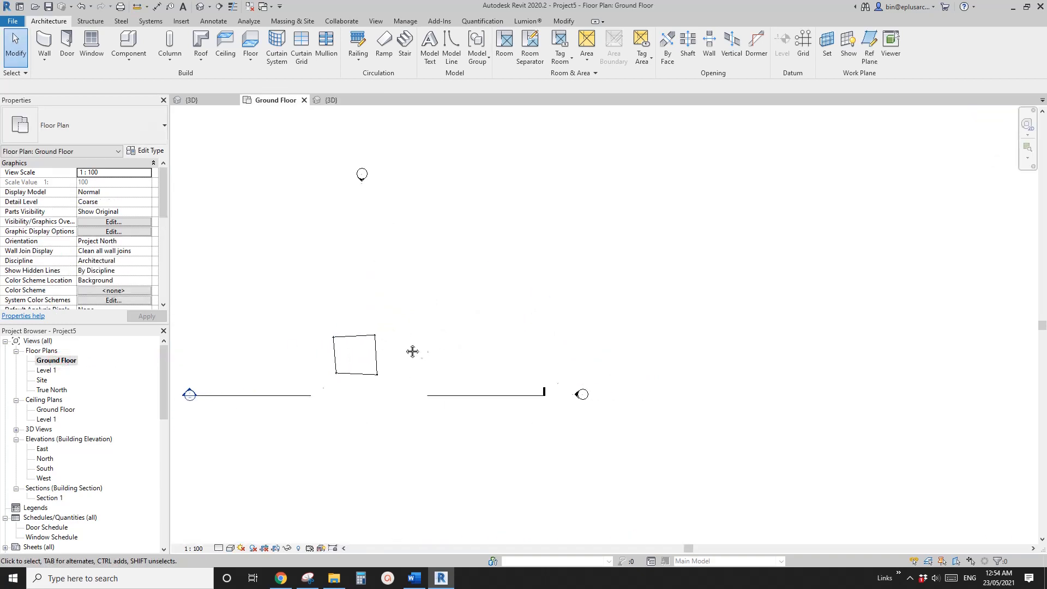
pyautogui.scroll(2, 348, 353)
pyautogui.moveTo(386, 346)
pyautogui.mouseDown(button='middle')
pyautogui.moveTo(347, 352)
pyautogui.moveTo(404, 351)
pyautogui.mouseUp(button='middle')
pyautogui.scroll(2, 404, 355)
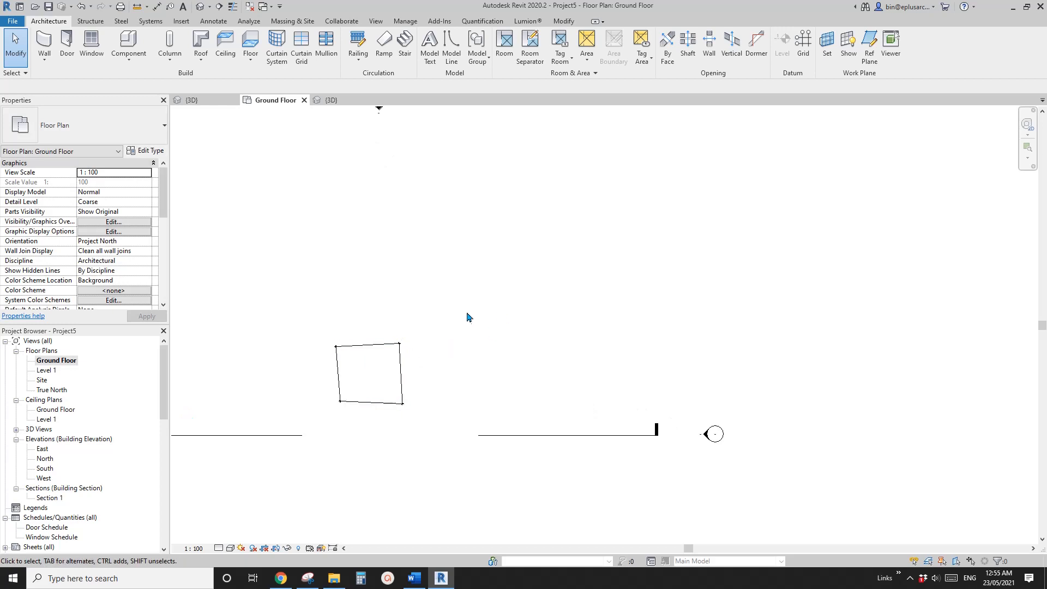
pyautogui.moveTo(467, 316); pyautogui.dragTo(446, 331, button='middle')
pyautogui.press('p')
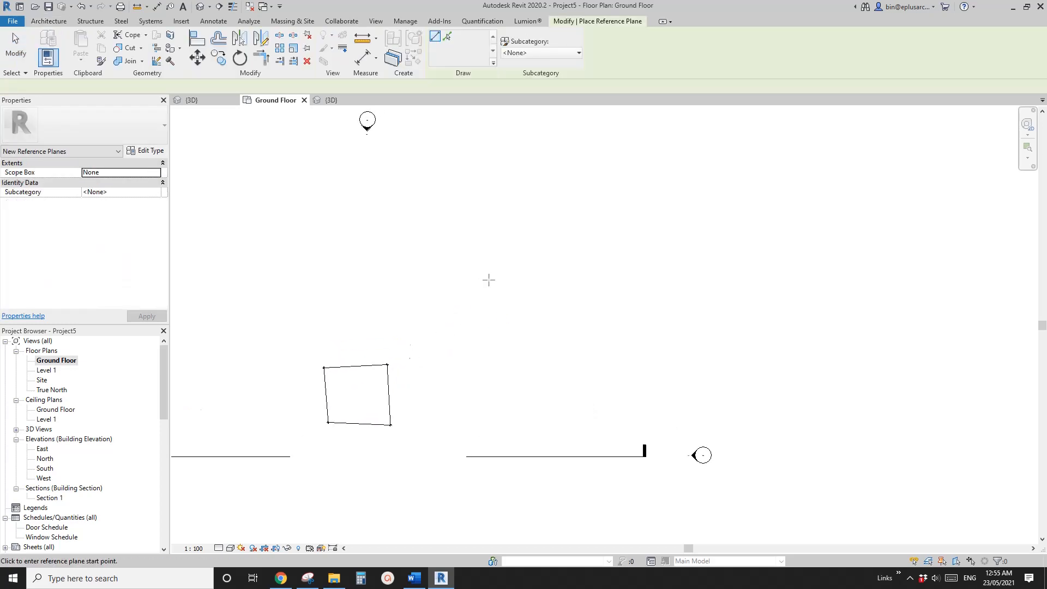
pyautogui.scroll(-2, 397, 268)
pyautogui.click(396, 268)
pyautogui.click(681, 268)
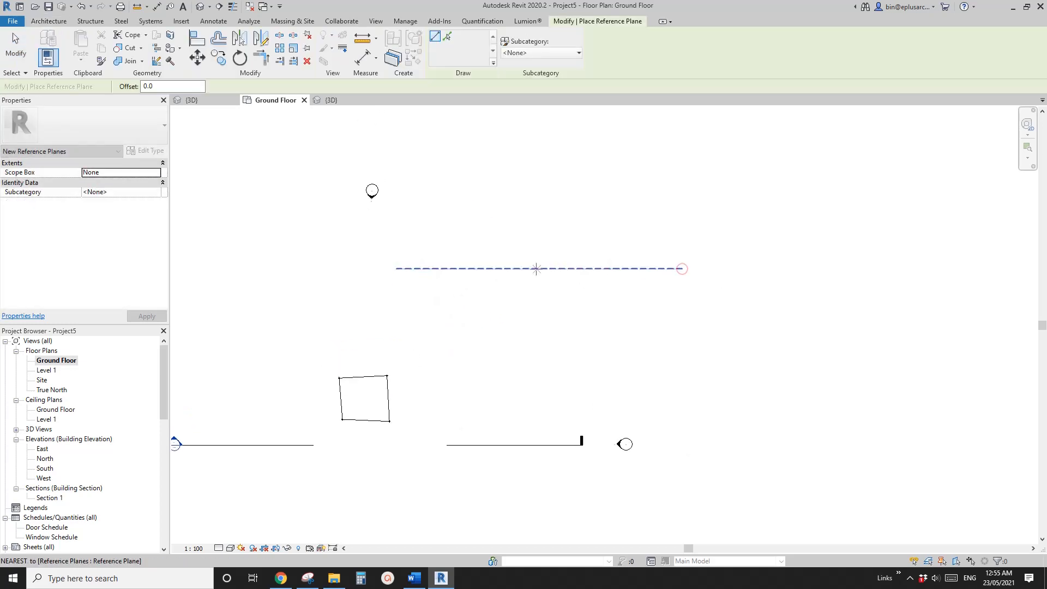
pyautogui.press('Escape')
pyautogui.press('Escape')
# Copy the horizontal reference plane 5000 mm downward.
pyautogui.click(555, 269)
pyautogui.scroll(2, 520, 270)
pyautogui.press('c')
pyautogui.press('o')
pyautogui.click(525, 270)
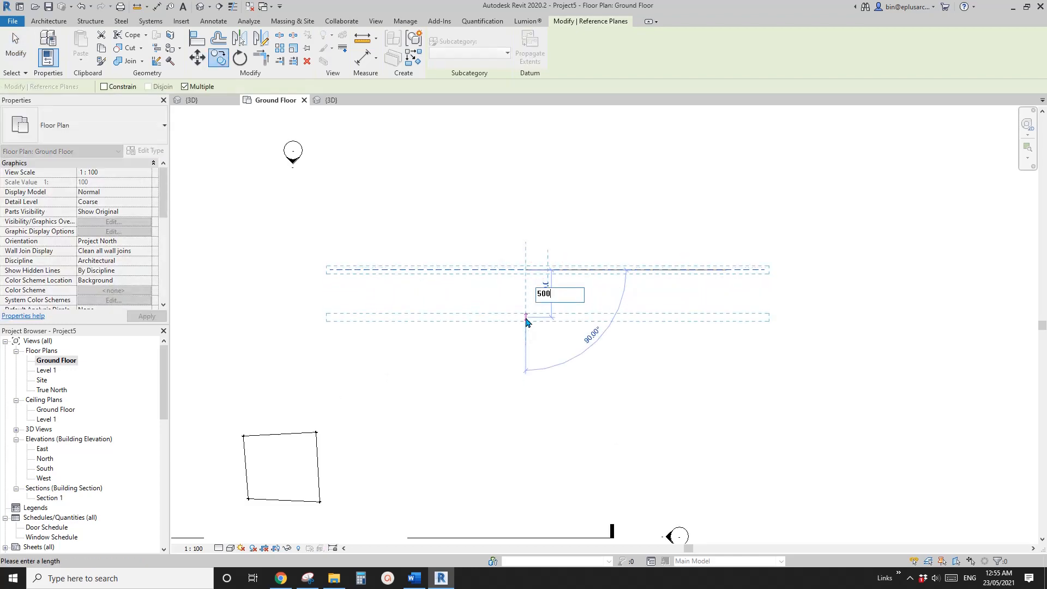
pyautogui.press('Return')
pyautogui.press('Escape')
pyautogui.press('Escape')
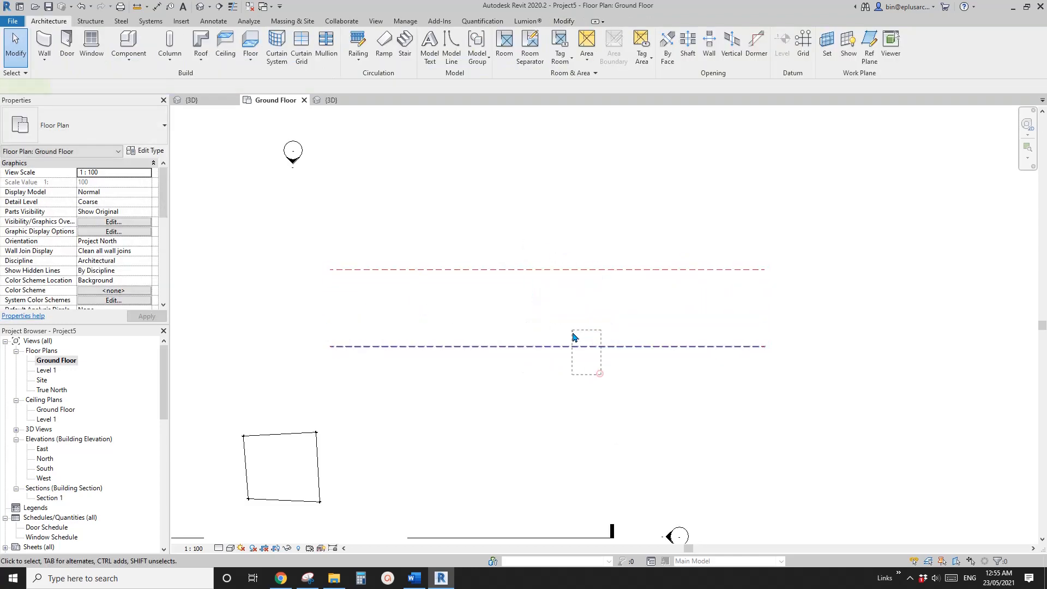
# Copy the second horizontal reference plane 9000 mm downward.
pyautogui.moveTo(572, 334); pyautogui.dragTo(570, 329)
pyautogui.press('c')
pyautogui.press('o')
pyautogui.moveTo(583, 346); pyautogui.dragTo(554, 294, button='middle')
pyautogui.click(566, 294)
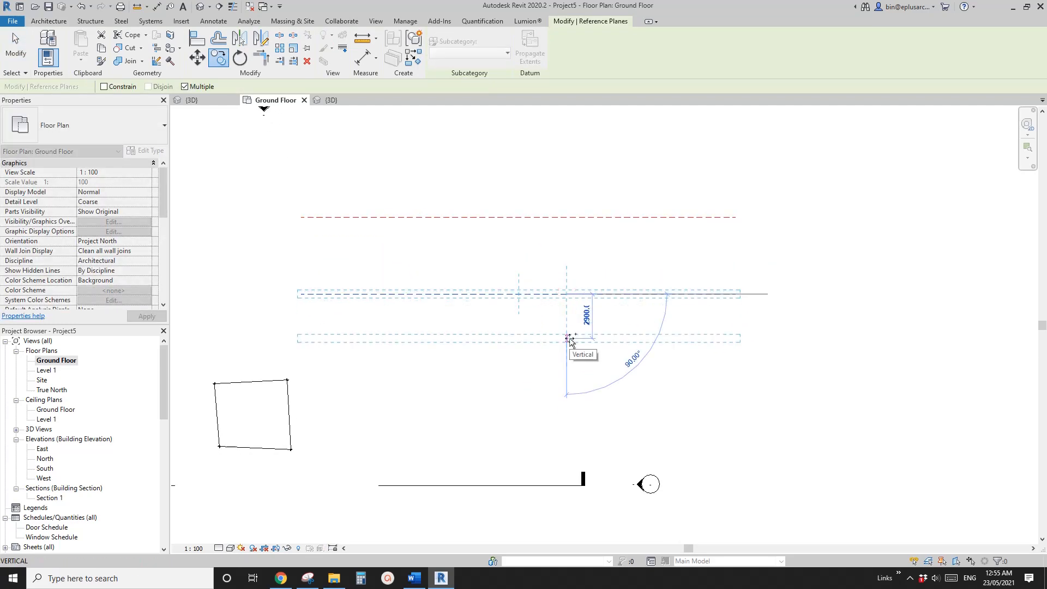
pyautogui.write('9000')
pyautogui.press('Return')
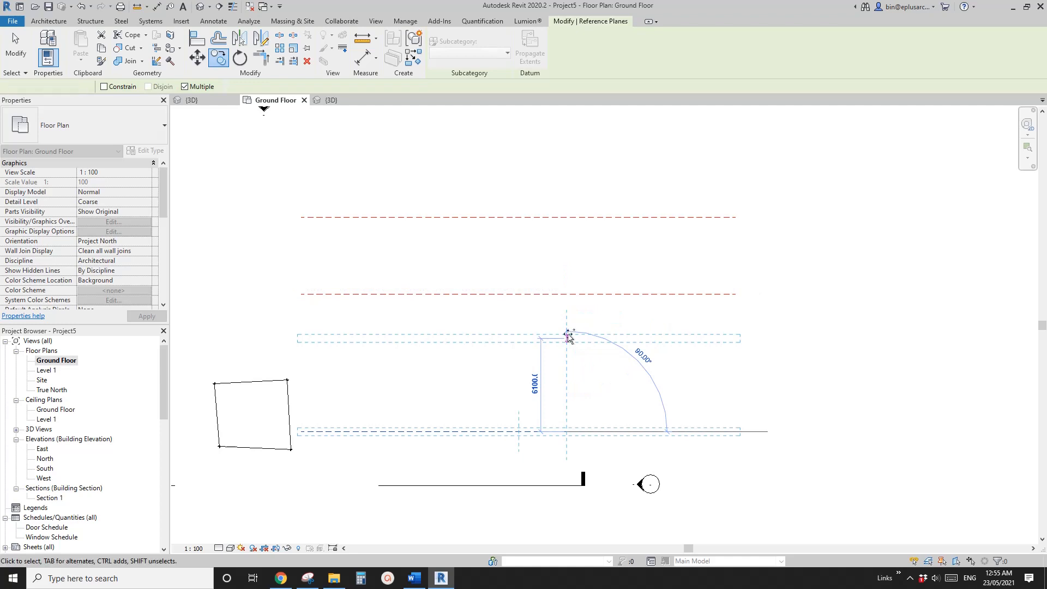
pyautogui.press('Escape')
pyautogui.press('Escape')
# Copy the third horizontal reference plane 5000 mm downward to make the fourth one.
pyautogui.scroll(-2, 572, 409)
pyautogui.moveTo(572, 409); pyautogui.dragTo(557, 324, button='middle')
pyautogui.click(598, 338)
pyautogui.press('c')
pyautogui.press('o')
pyautogui.click(739, 312)
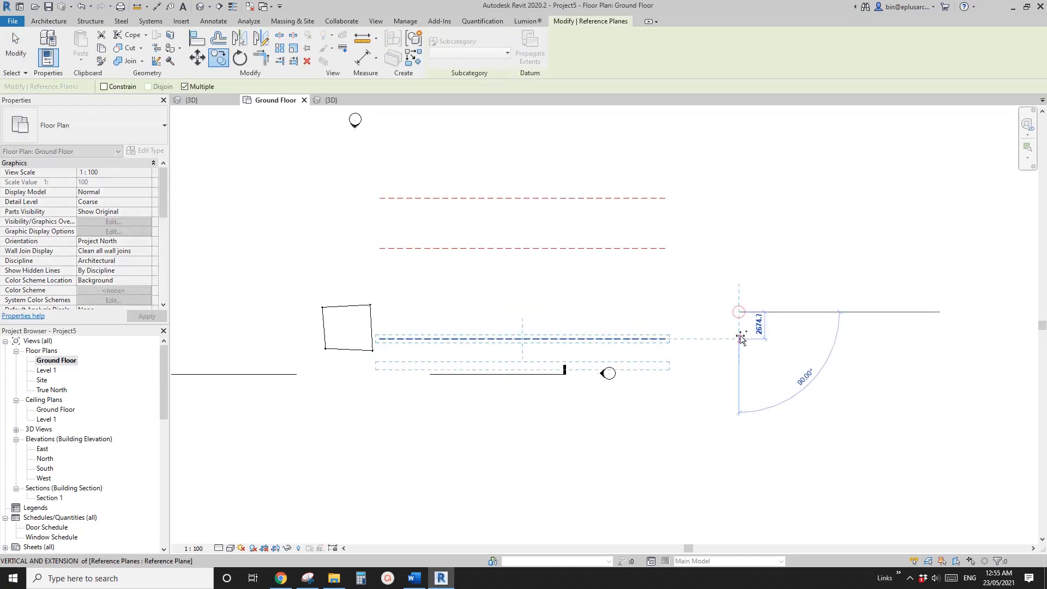
pyautogui.write('500')
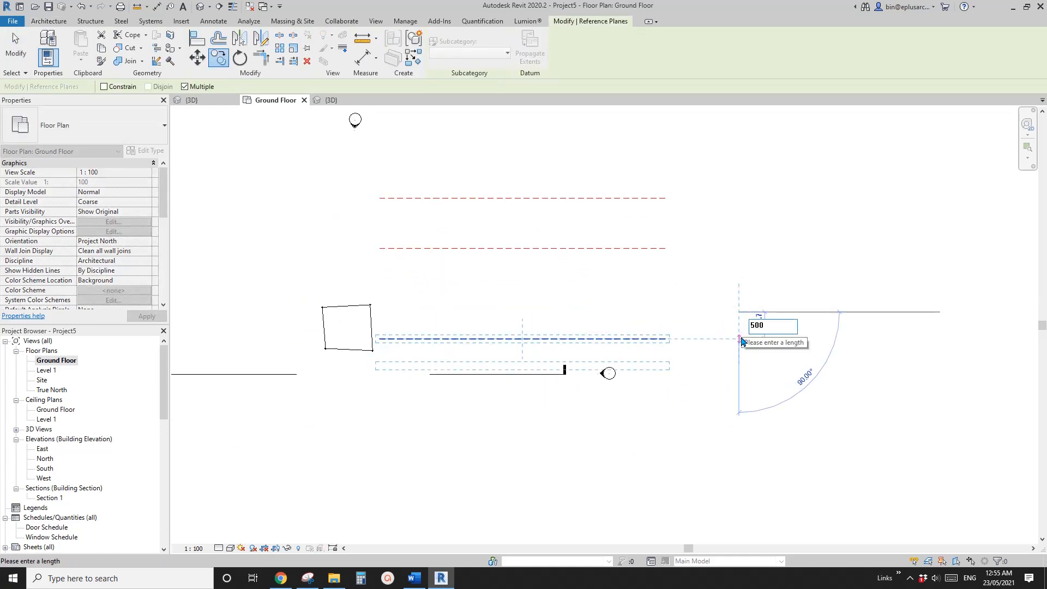
pyautogui.write('0')
pyautogui.press('Return')
pyautogui.press('Escape')
pyautogui.press('Escape')
# Draw a vertical reference plane crossing all four horizontal planes near their left ends.
pyautogui.click(515, 339)
pyautogui.press('c')
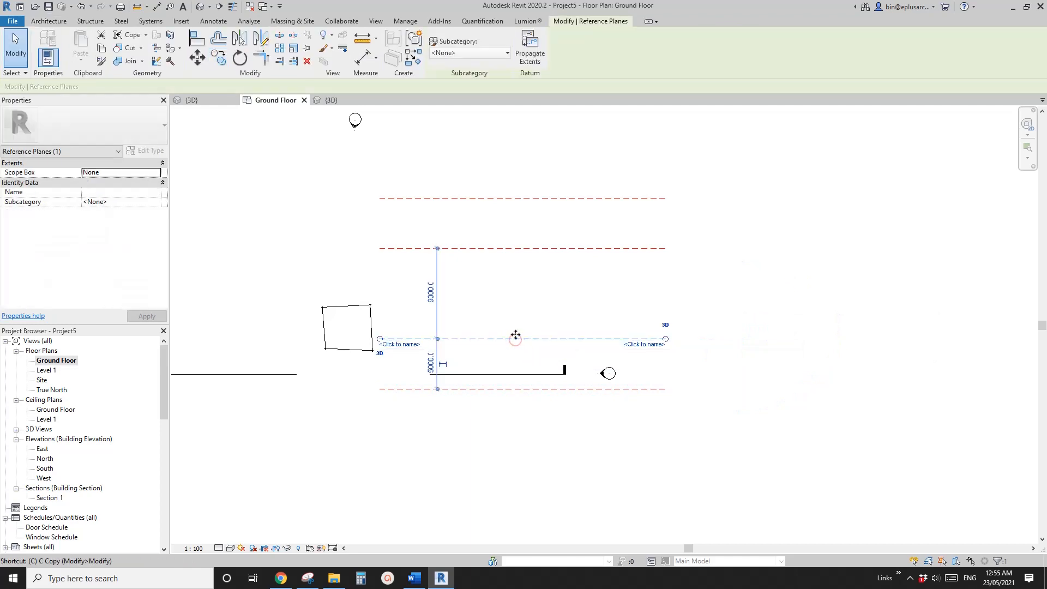
pyautogui.press('r')
pyautogui.press('p')
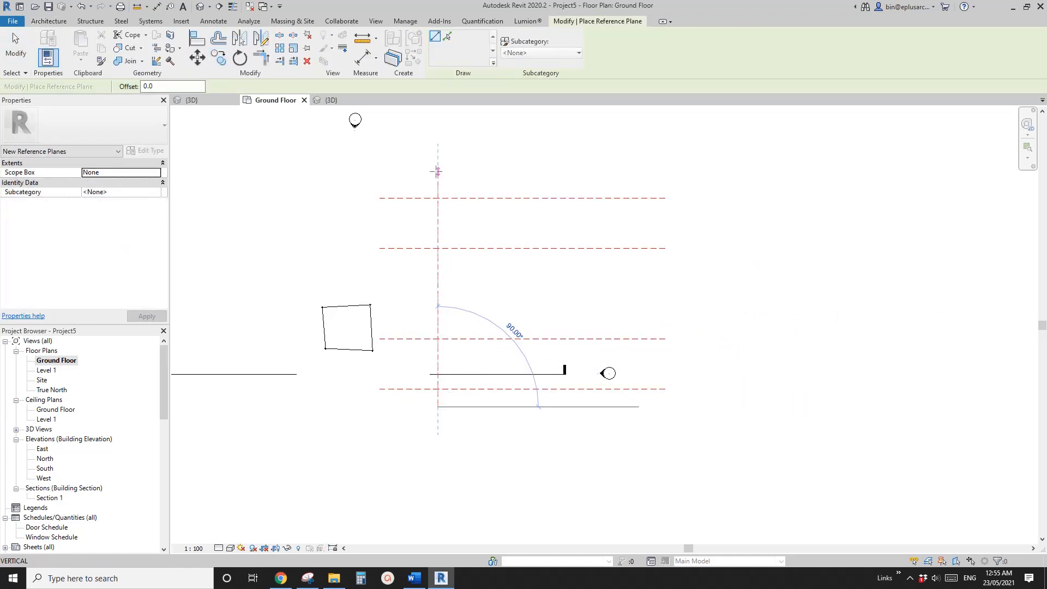
pyautogui.click(437, 171)
pyautogui.press('Escape')
pyautogui.press('Escape')
# Copy the vertical reference plane 5000 mm to the right.
pyautogui.click(439, 218)
pyautogui.moveTo(470, 230); pyautogui.dragTo(443, 232, button='middle')
pyautogui.press('c')
pyautogui.press('o')
pyautogui.click(450, 228)
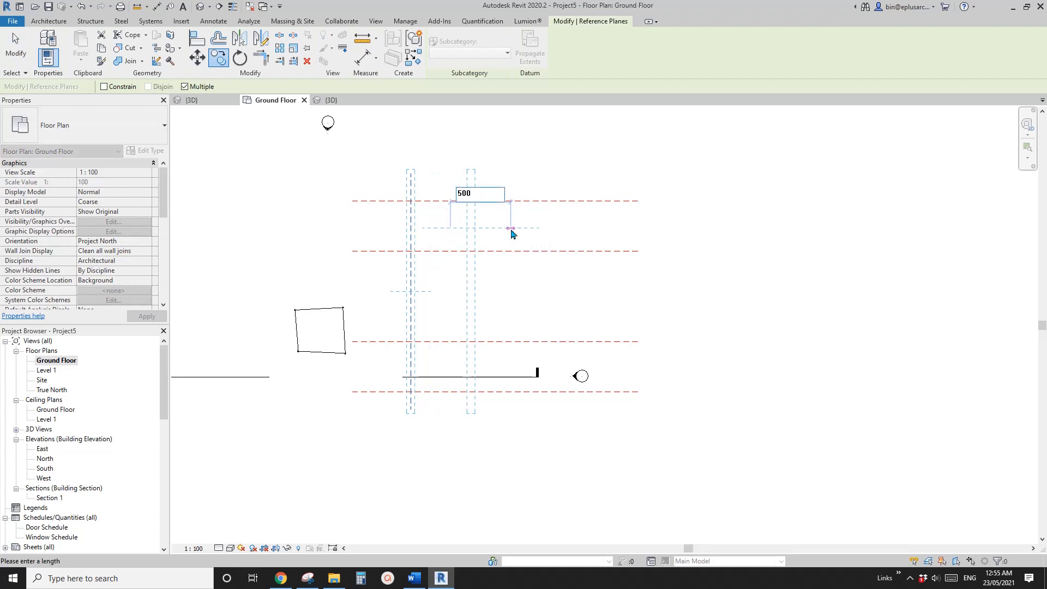
pyautogui.press('Escape')
pyautogui.press('Escape')
# Copy the second vertical reference plane 9000 mm to the right.
pyautogui.click(459, 282)
pyautogui.press('c')
pyautogui.press('o')
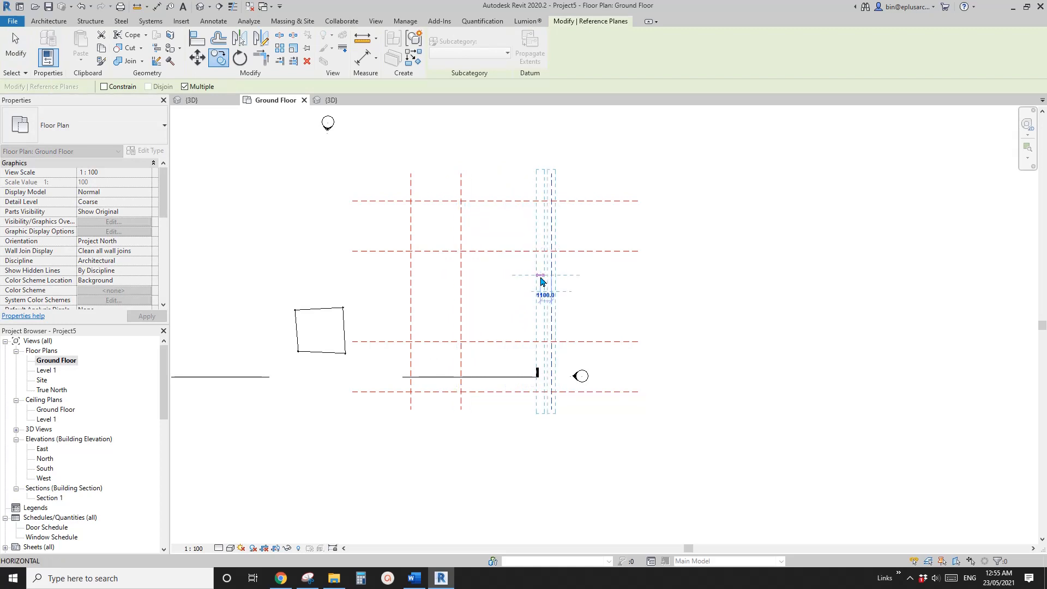
pyautogui.press('Escape')
pyautogui.press('Escape')
# Copy the third vertical reference plane 5000 mm to the right to make the fourth one.
pyautogui.click(552, 284)
pyautogui.press('c')
pyautogui.press('o')
pyautogui.click(552, 278)
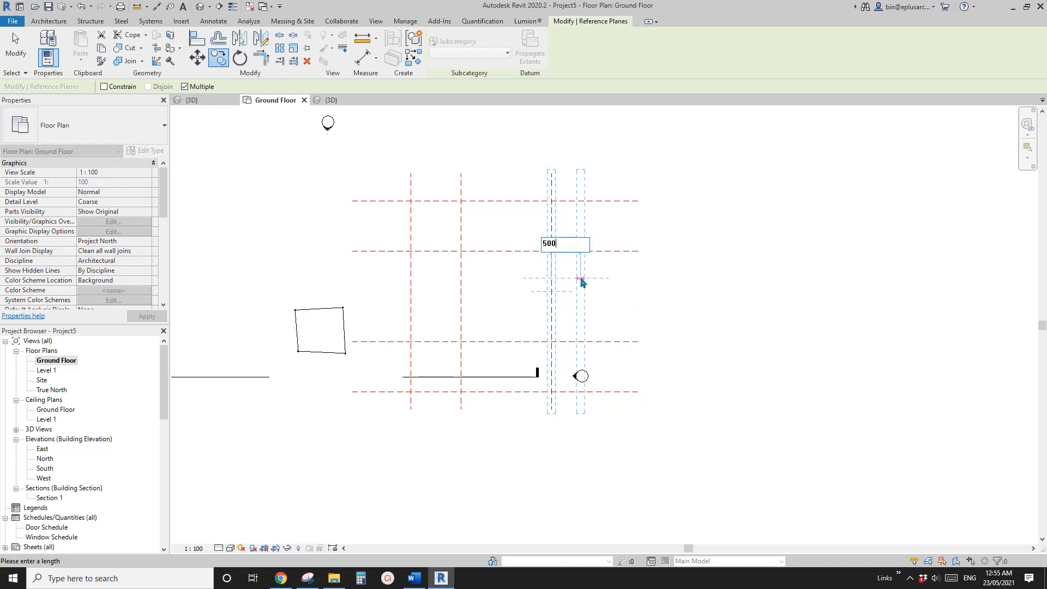
pyautogui.press('Escape')
# Place a new Family5 instance with its four points on the corners of the grid's upper-left cell.
pyautogui.click(342, 310)
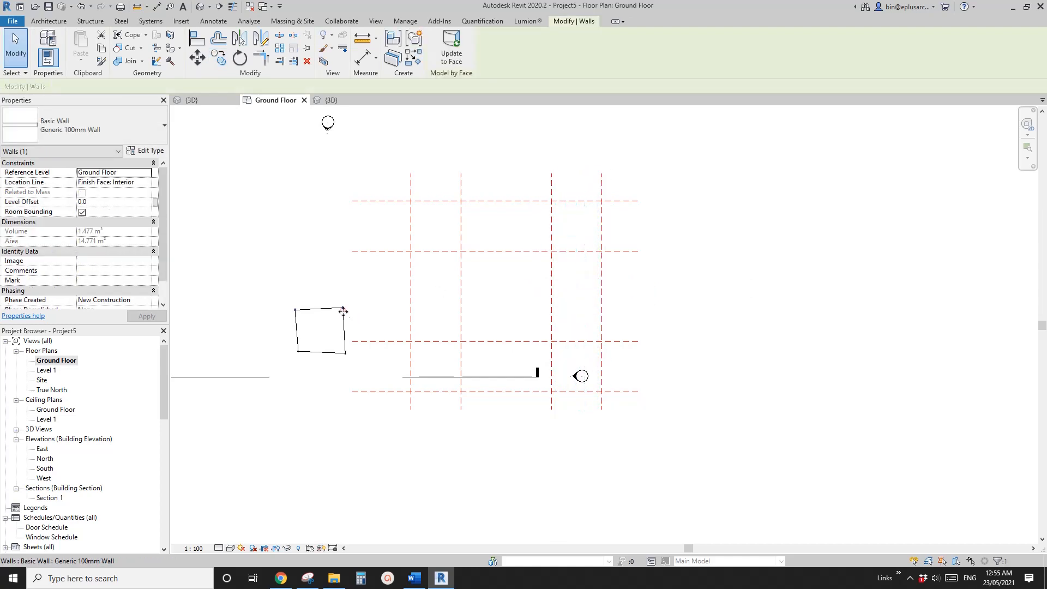
pyautogui.press('c')
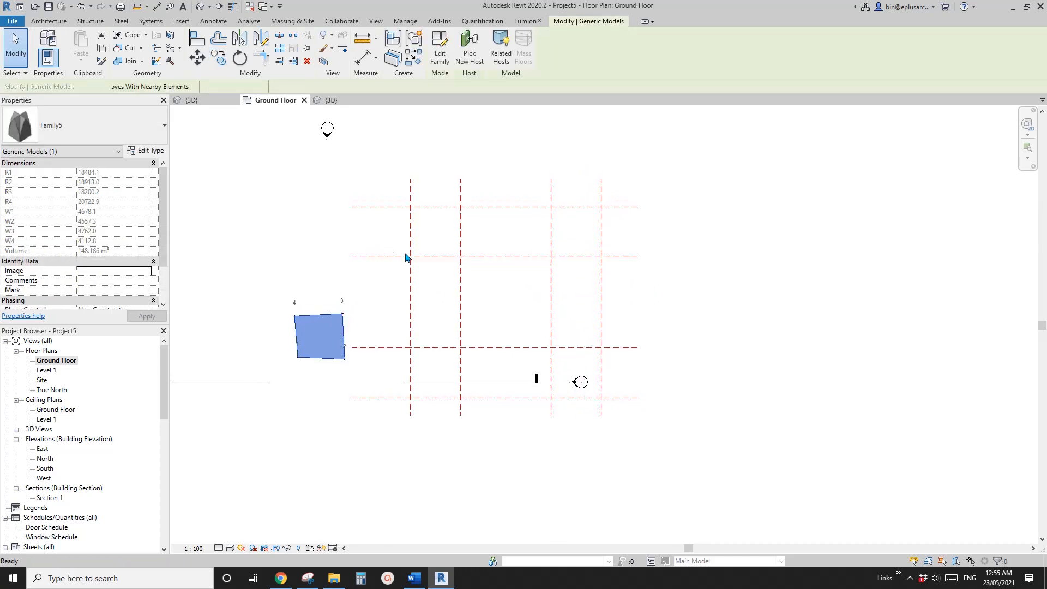
pyautogui.press('s')
pyautogui.scroll(1, 431, 250)
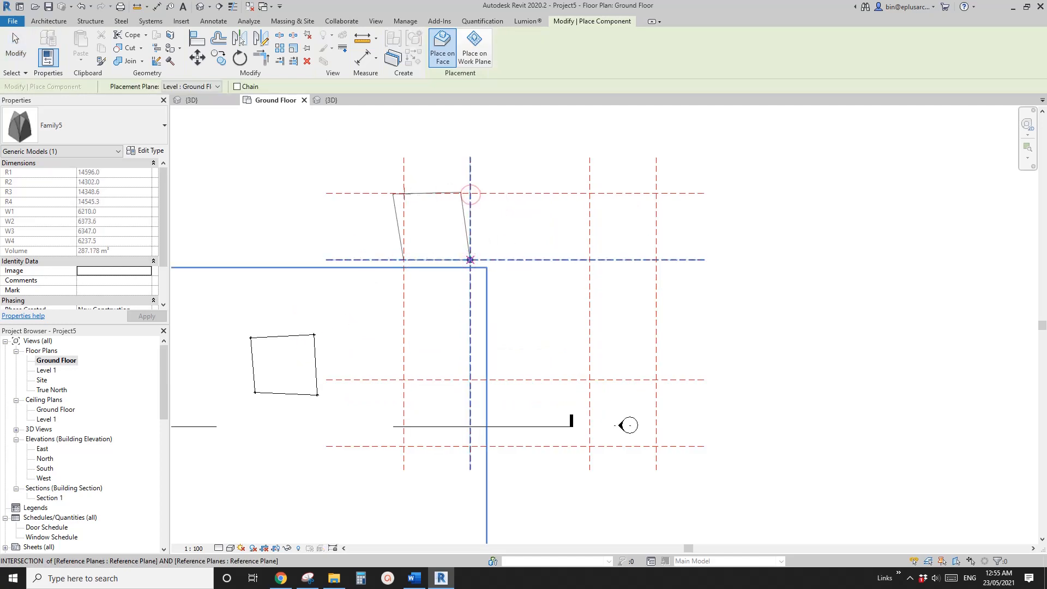
pyautogui.click(403, 194)
pyautogui.moveTo(568, 250); pyautogui.dragTo(513, 256, button='middle')
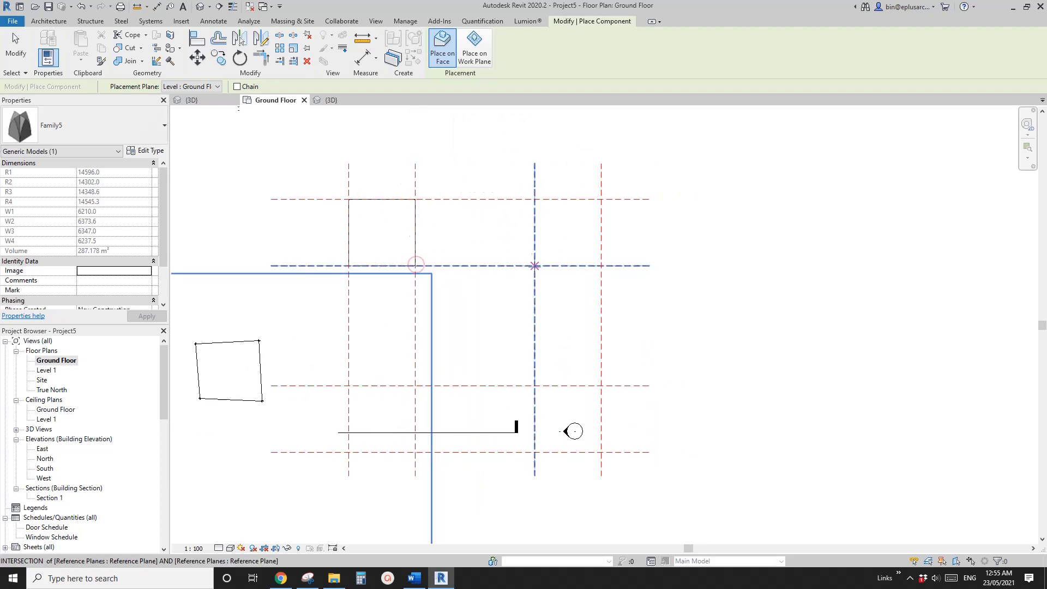
# Place Family5 instances in the middle and right cells of the grid's upper row.
pyautogui.click(534, 265)
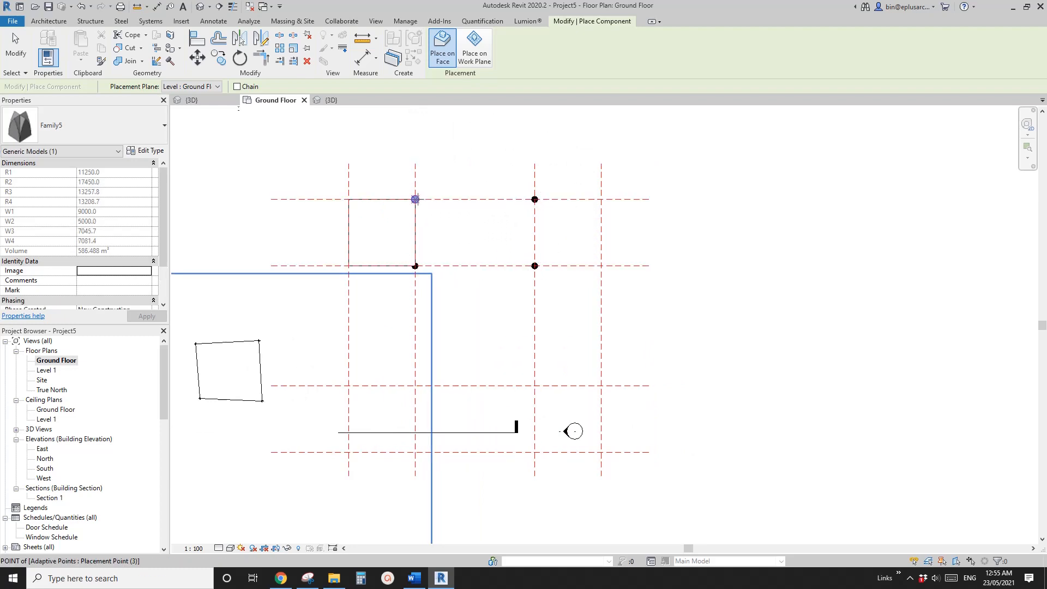
pyautogui.click(415, 199)
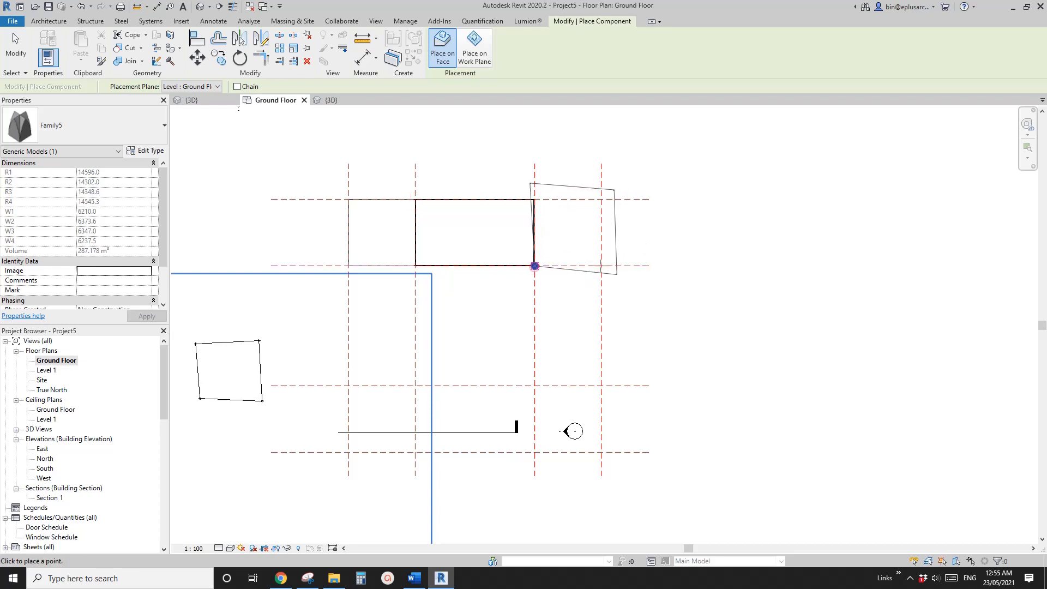
pyautogui.click(535, 266)
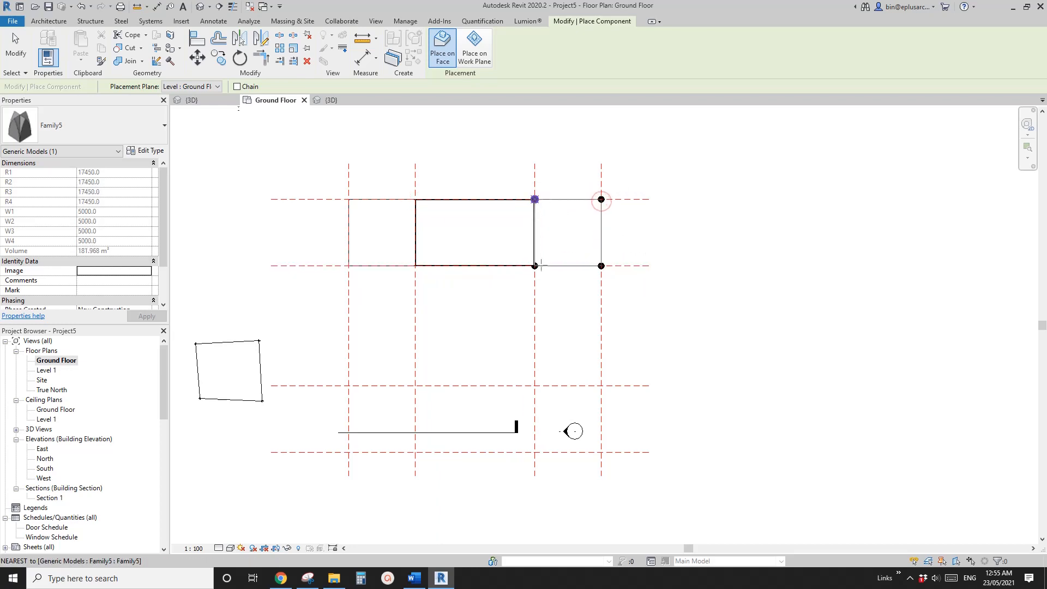
pyautogui.press('Escape')
pyautogui.press('Escape')
# Copy the three upper-row Family5 instances 14000 mm downward into the grid's bottom row.
pyautogui.moveTo(322, 175); pyautogui.dragTo(650, 285)
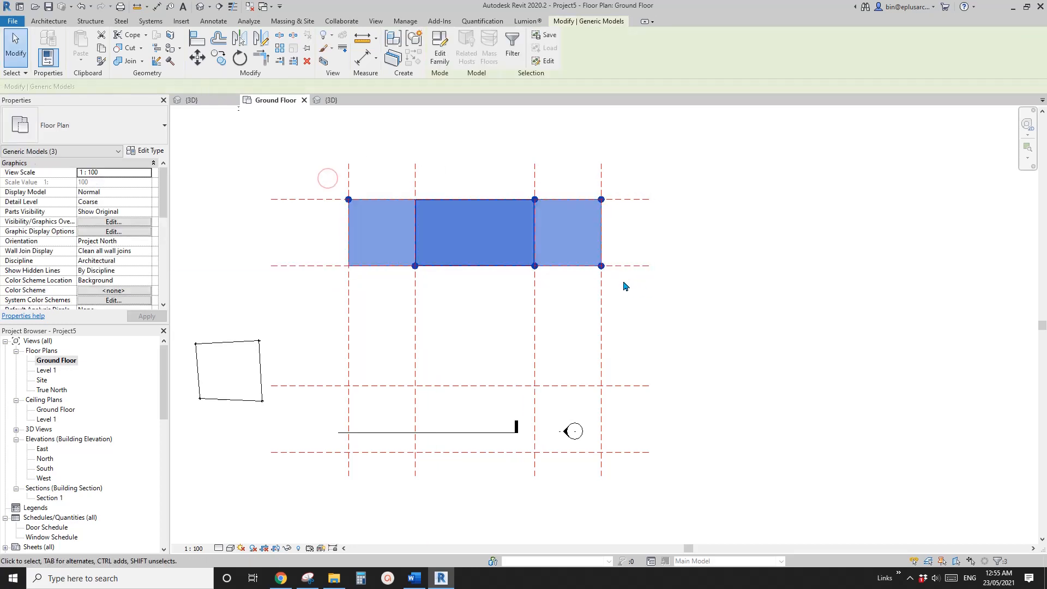
pyautogui.press('r')
pyautogui.press('o')
pyautogui.click(630, 266)
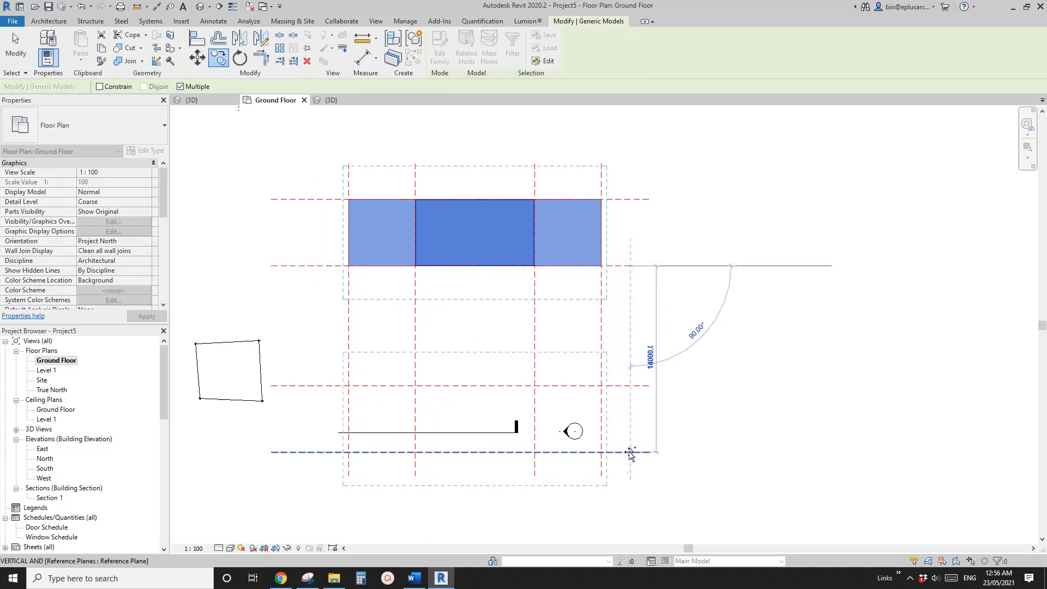
pyautogui.click(630, 452)
pyautogui.moveTo(478, 391); pyautogui.dragTo(552, 387, button='middle')
pyautogui.press('Escape')
pyautogui.press('Escape')
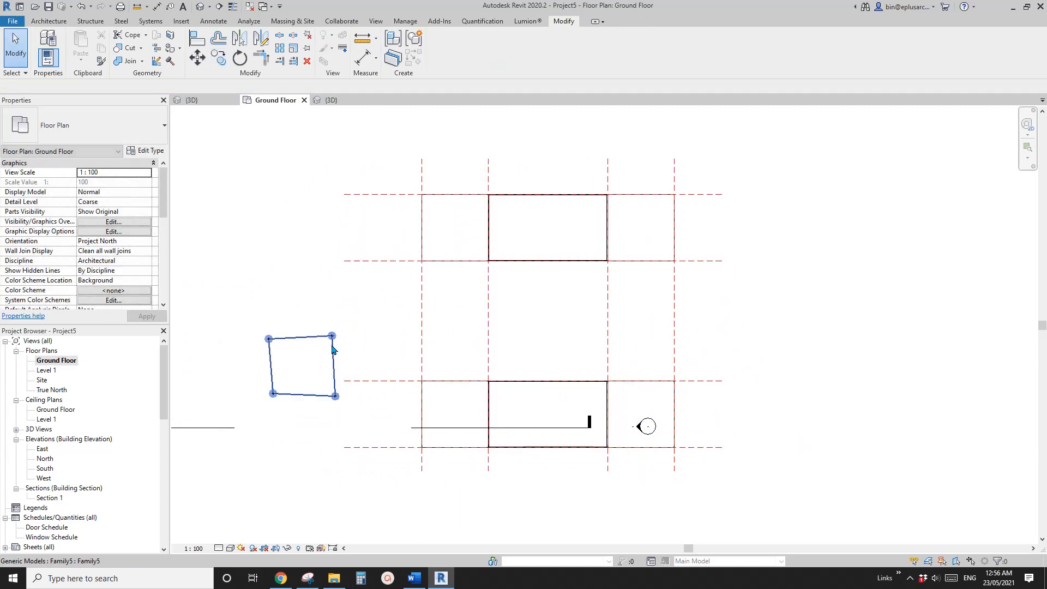
# Place a Family5 instance in the left cell of the grid's middle row.
pyautogui.click(334, 351)
pyautogui.press('c')
pyautogui.press('s')
pyautogui.click(421, 381)
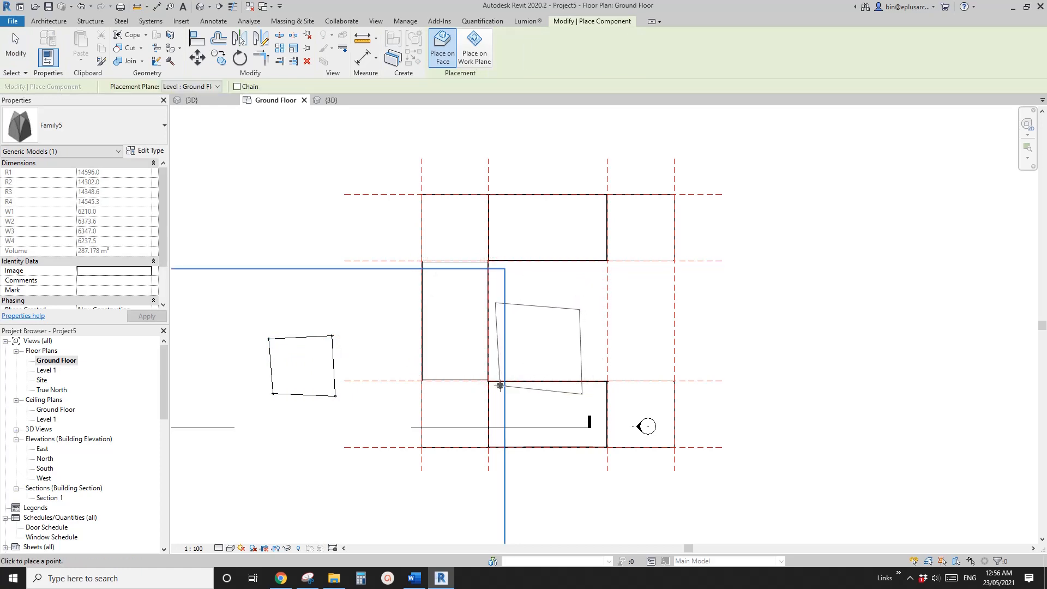
# Place Family5 instances in the centre and right cells of the grid's middle row.
pyautogui.scroll(2, 497, 351)
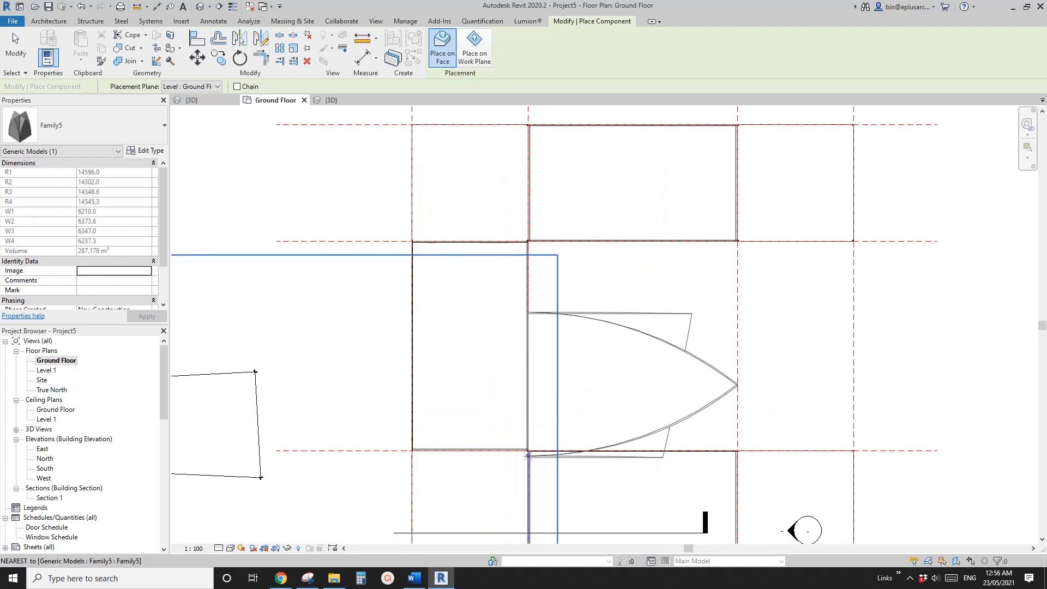
pyautogui.scroll(2, 544, 233)
pyautogui.scroll(2, 543, 234)
pyautogui.scroll(-4, 495, 276)
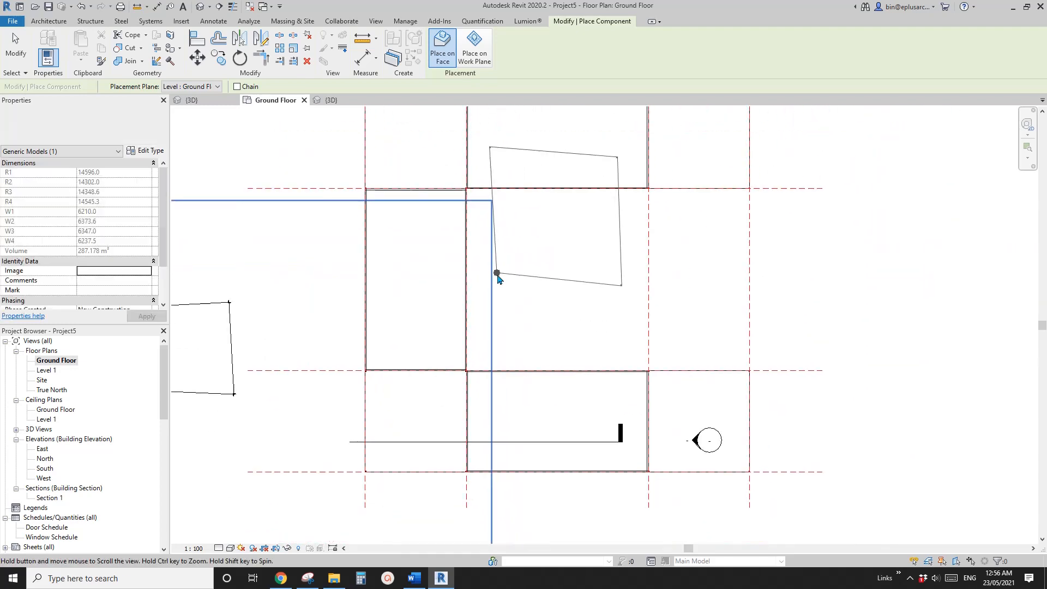
pyautogui.click(649, 188)
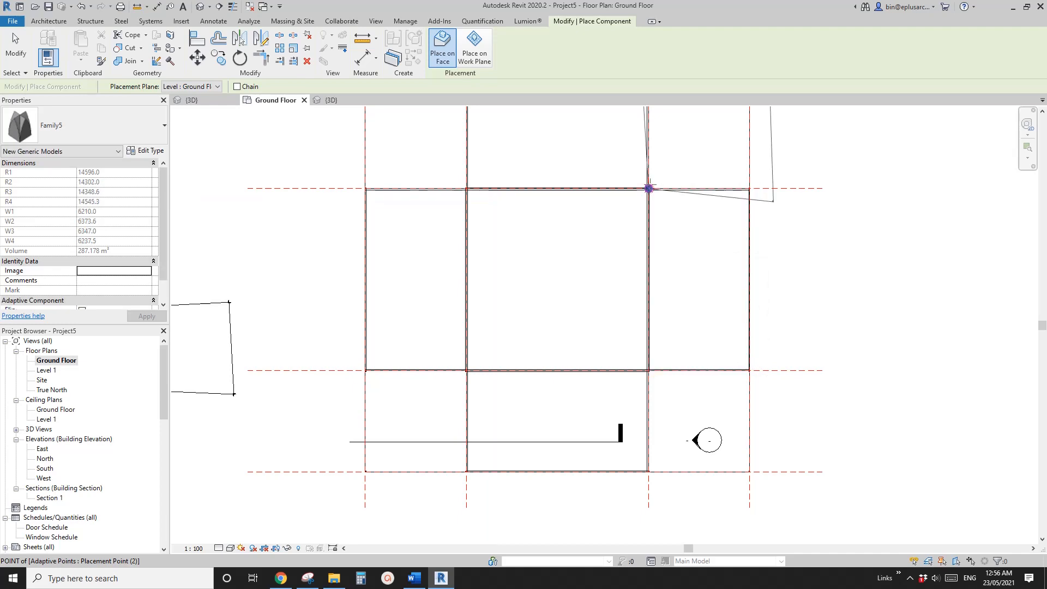
pyautogui.press('Escape')
pyautogui.press('Escape')
# In the 3D view, set the H type parameter of Family5 to 12000.
pyautogui.click(200, 7)
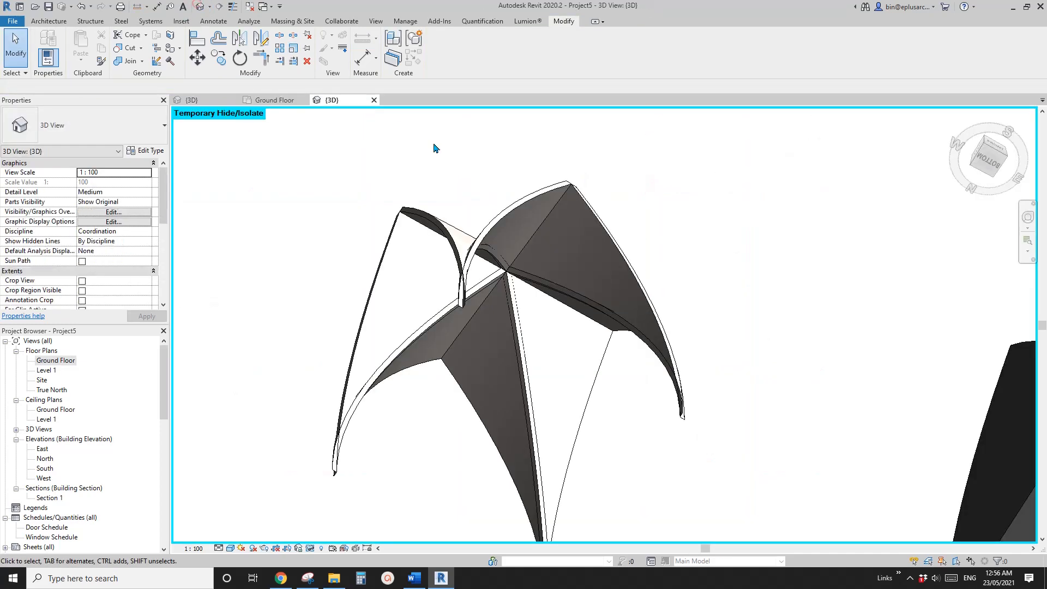
pyautogui.scroll(-3, 551, 278)
pyautogui.moveTo(605, 263); pyautogui.dragTo(428, 147, button='middle')
pyautogui.keyDown('shift'); pyautogui.moveTo(428, 147); pyautogui.dragTo(692, 425, button='middle'); pyautogui.keyUp('shift')
pyautogui.scroll(-2, 611, 354)
pyautogui.moveTo(545, 316); pyautogui.dragTo(578, 376, button='middle')
pyautogui.moveTo(591, 306); pyautogui.dragTo(533, 306, button='middle')
pyautogui.click(533, 306)
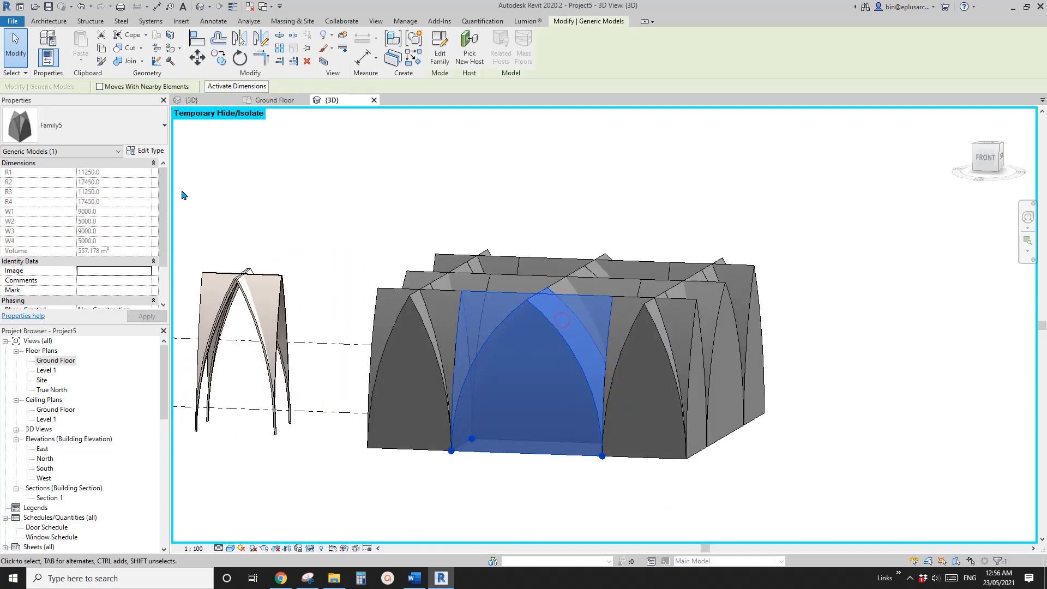
pyautogui.moveTo(322, 250); pyautogui.dragTo(459, 244, button='middle')
pyautogui.click(150, 153)
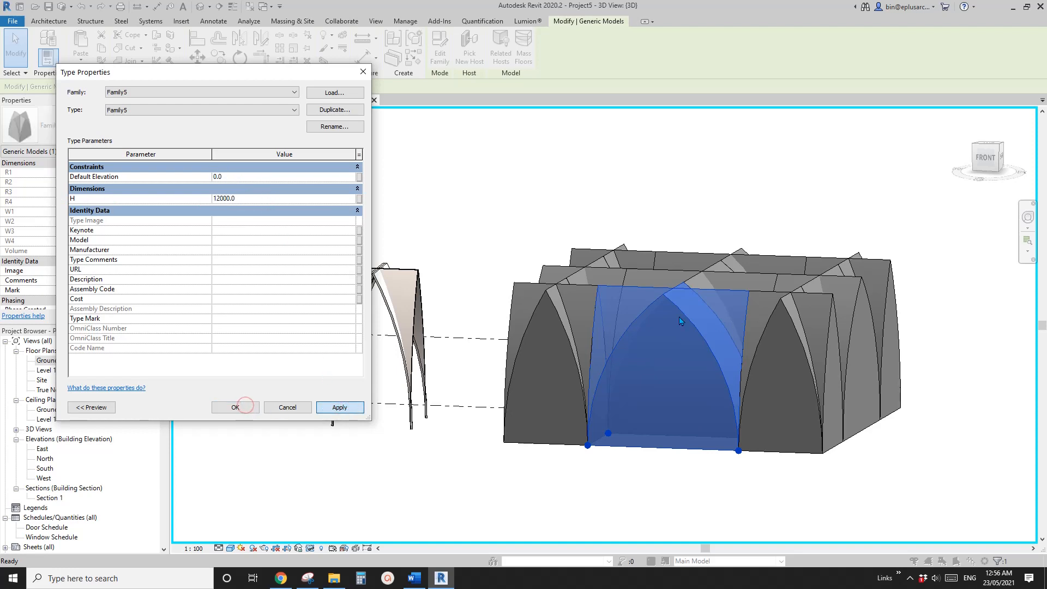
# Apply Generic 100mm walls by face to the front-facing faces of the back row of vaults.
pyautogui.keyDown('shift'); pyautogui.moveTo(725, 335); pyautogui.dragTo(439, 264, button='middle'); pyautogui.keyUp('shift')
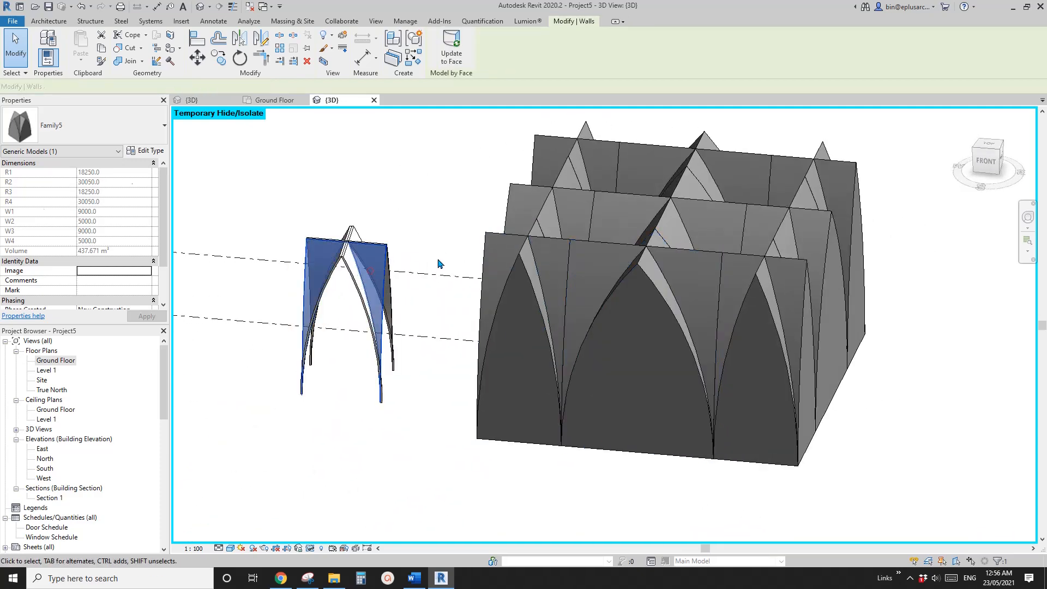
pyautogui.press('c')
pyautogui.press('s')
pyautogui.moveTo(616, 248); pyautogui.dragTo(491, 330, button='middle')
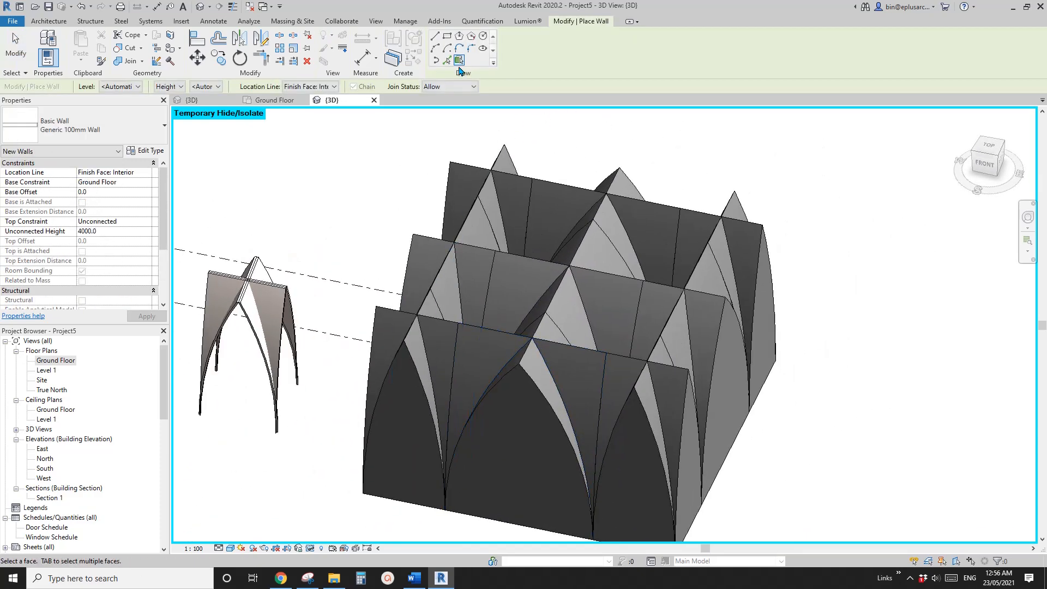
pyautogui.keyDown('shift'); pyautogui.moveTo(544, 202); pyautogui.dragTo(527, 227, button='middle'); pyautogui.keyUp('shift')
pyautogui.scroll(2, 526, 227)
pyautogui.click(525, 224)
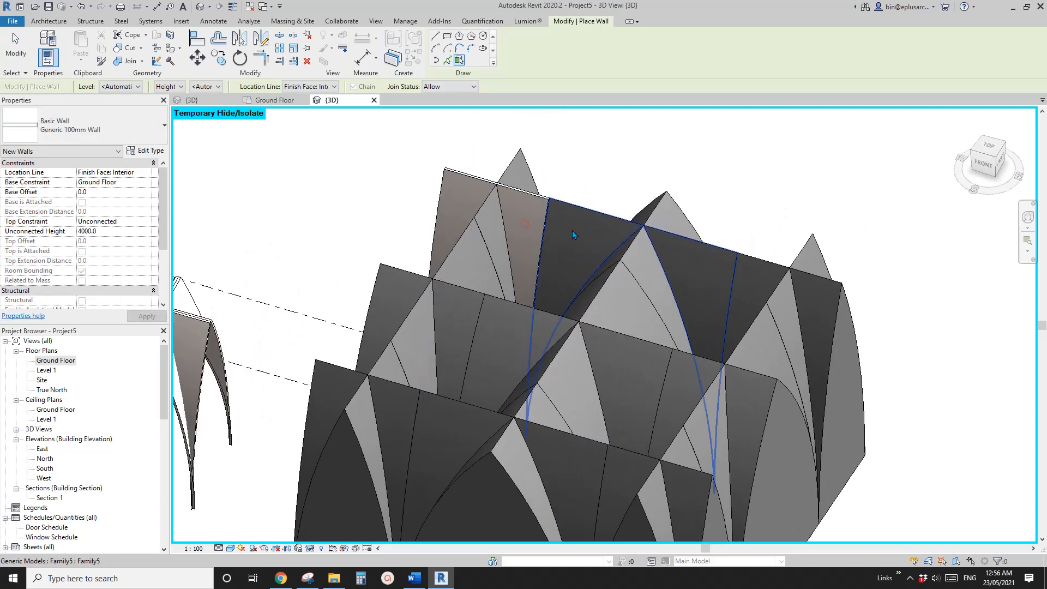
pyautogui.click(571, 229)
pyautogui.click(757, 272)
# Apply walls by face to the front-facing faces of the middle and front rows of vaults.
pyautogui.click(459, 312)
pyautogui.click(493, 320)
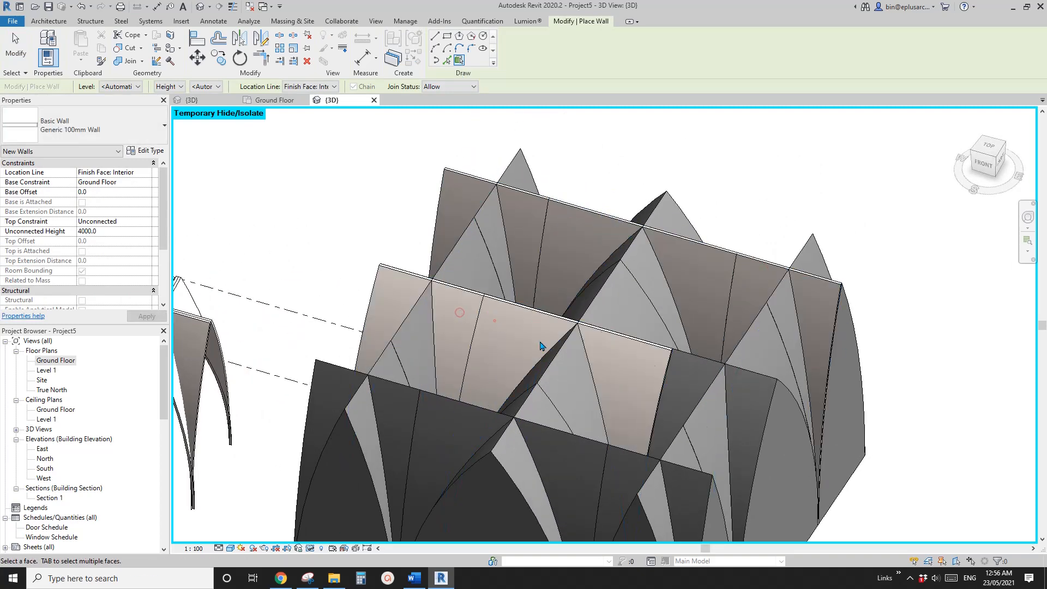
pyautogui.click(668, 397)
pyautogui.moveTo(659, 406); pyautogui.dragTo(657, 274, button='middle')
pyautogui.click(402, 272)
pyautogui.click(446, 288)
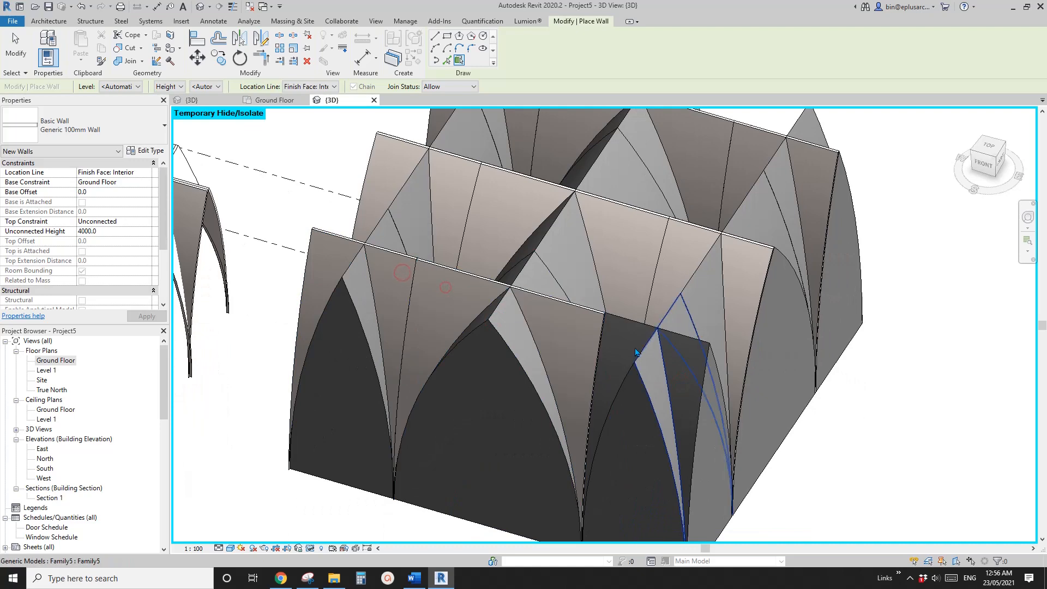
pyautogui.click(676, 352)
# From the back side, apply walls by face to the rear-facing faces of the farthest row of vaults.
pyautogui.scroll(-2, 668, 343)
pyautogui.keyDown('shift'); pyautogui.moveTo(668, 344); pyautogui.dragTo(508, 324, button='middle'); pyautogui.keyUp('shift')
pyautogui.keyDown('shift'); pyautogui.moveTo(630, 335); pyautogui.dragTo(447, 340, button='middle'); pyautogui.keyUp('shift')
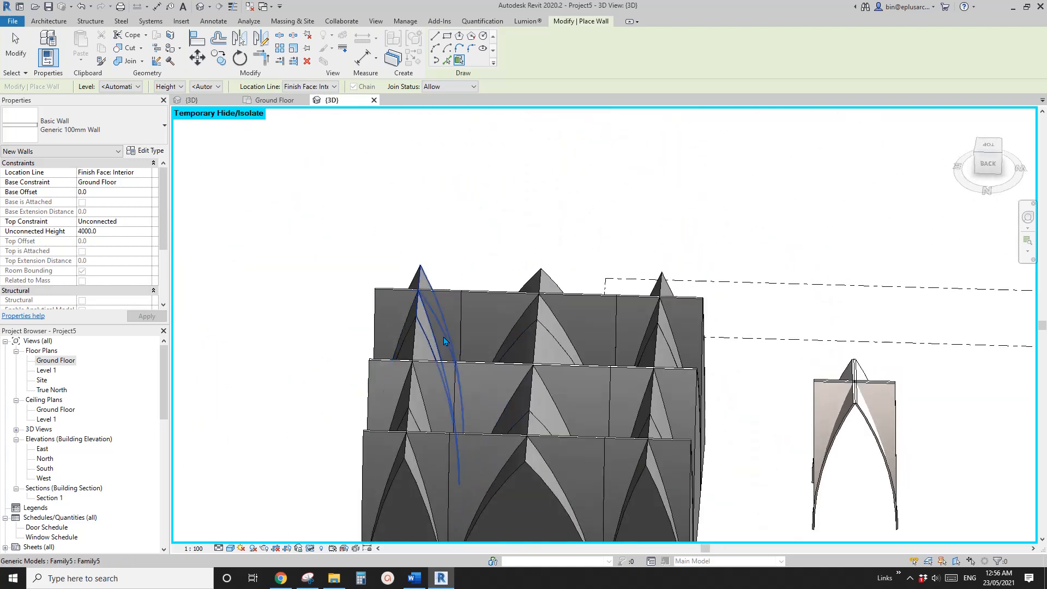
pyautogui.keyDown('shift'); pyautogui.moveTo(537, 313); pyautogui.dragTo(475, 326, button='middle'); pyautogui.keyUp('shift')
pyautogui.click(501, 246)
pyautogui.click(561, 258)
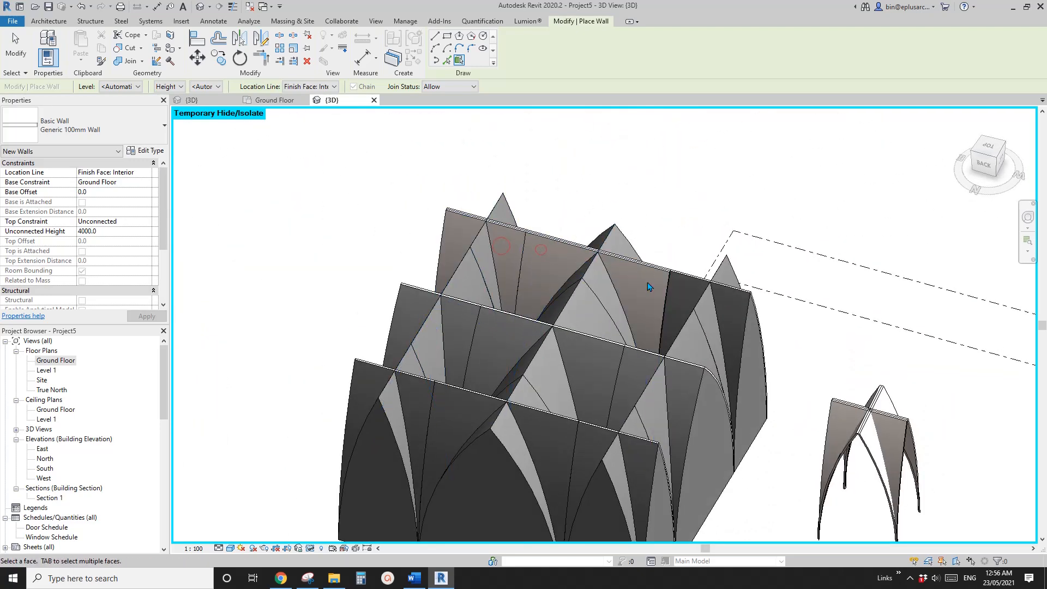
pyautogui.click(686, 294)
# Apply walls by face to the rear-facing faces of the middle and nearest rows of vaults.
pyautogui.moveTo(656, 342); pyautogui.dragTo(655, 280, button='middle')
pyautogui.click(494, 267)
pyautogui.click(457, 261)
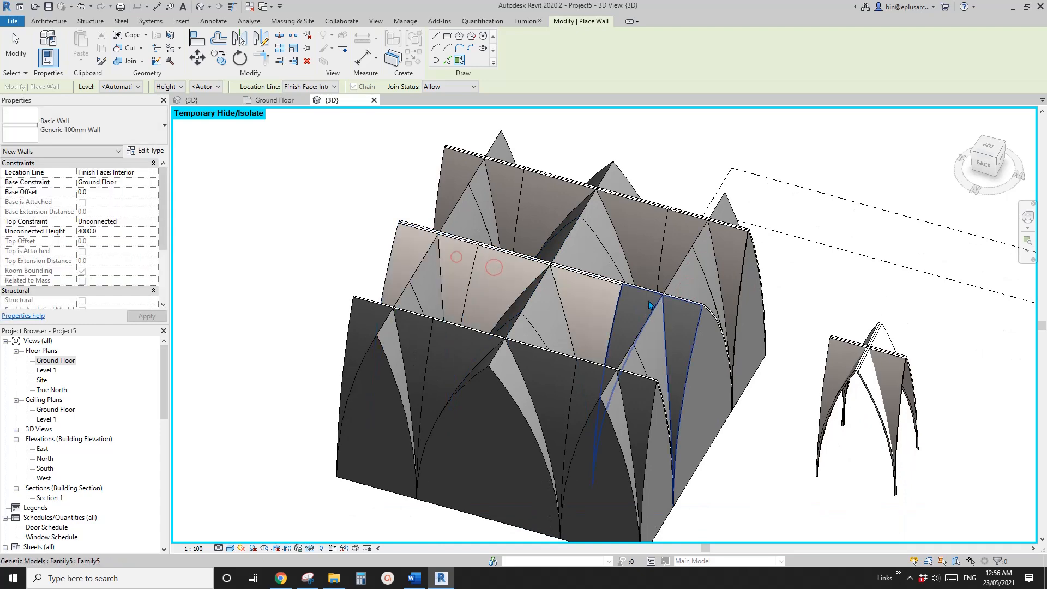
pyautogui.click(609, 372)
pyautogui.click(476, 345)
pyautogui.click(421, 340)
pyautogui.keyDown('shift'); pyautogui.moveTo(540, 361); pyautogui.dragTo(521, 362, button='middle'); pyautogui.keyUp('shift')
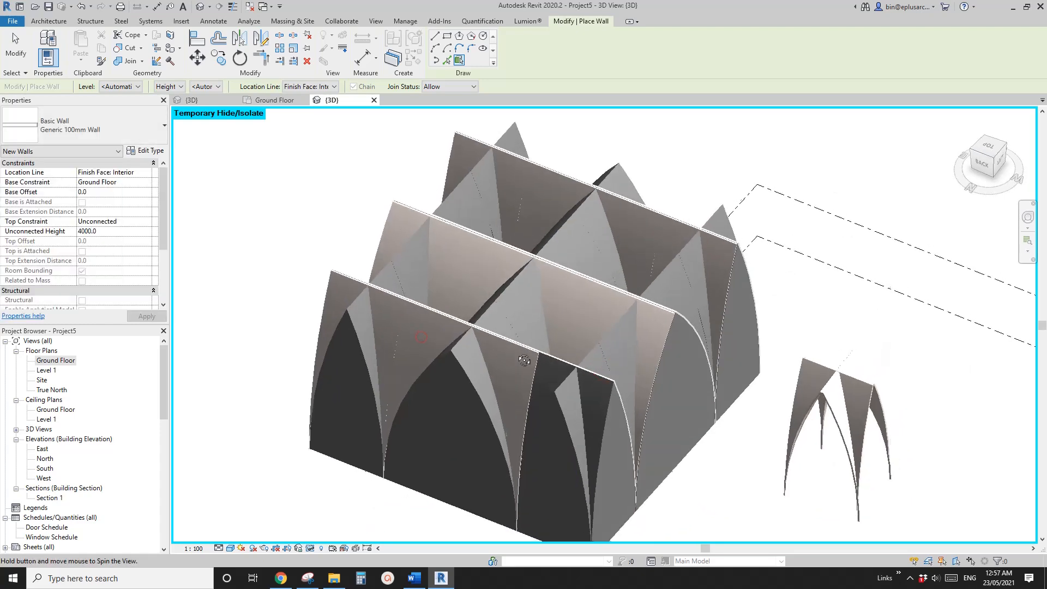
pyautogui.click(547, 373)
# From the left side, apply walls by face to the left-facing faces of the nearest and middle rows.
pyautogui.keyDown('shift'); pyautogui.moveTo(611, 371); pyautogui.dragTo(442, 371, button='middle'); pyautogui.keyUp('shift')
pyautogui.click(378, 317)
pyautogui.click(412, 317)
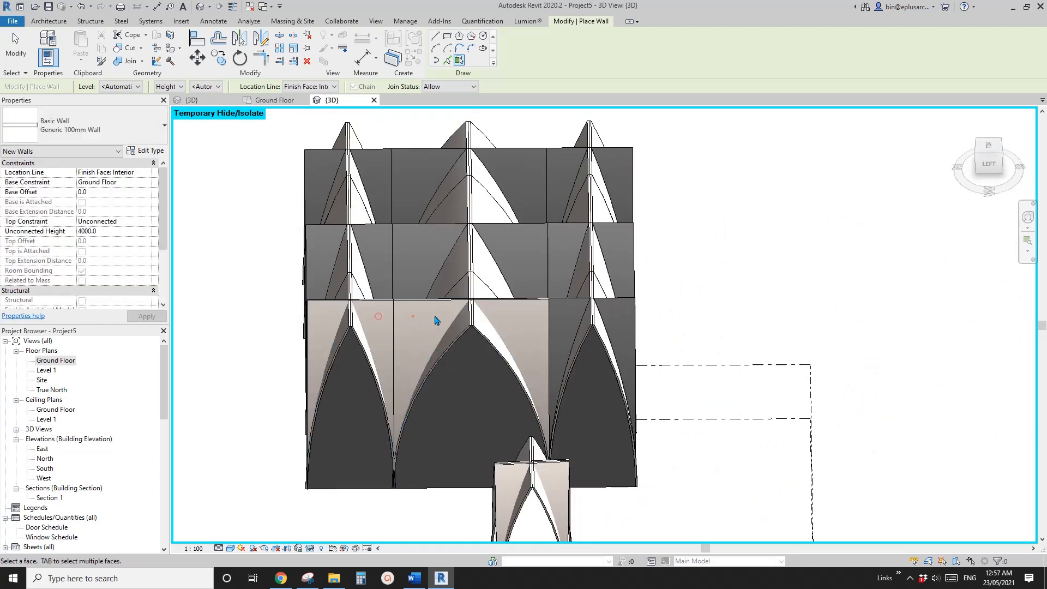
pyautogui.click(554, 311)
pyautogui.click(561, 265)
pyautogui.click(519, 261)
pyautogui.click(375, 245)
# Apply walls by face to the left-facing faces of the farthest row of vaults.
pyautogui.moveTo(409, 266); pyautogui.dragTo(414, 348, button='middle')
pyautogui.click(381, 252)
pyautogui.click(412, 254)
pyautogui.click(521, 245)
# From the right side, apply walls by face to the right-facing faces of all three rows of vaults.
pyautogui.keyDown('shift'); pyautogui.moveTo(521, 246); pyautogui.dragTo(537, 348, button='middle'); pyautogui.keyUp('shift')
pyautogui.click(512, 344)
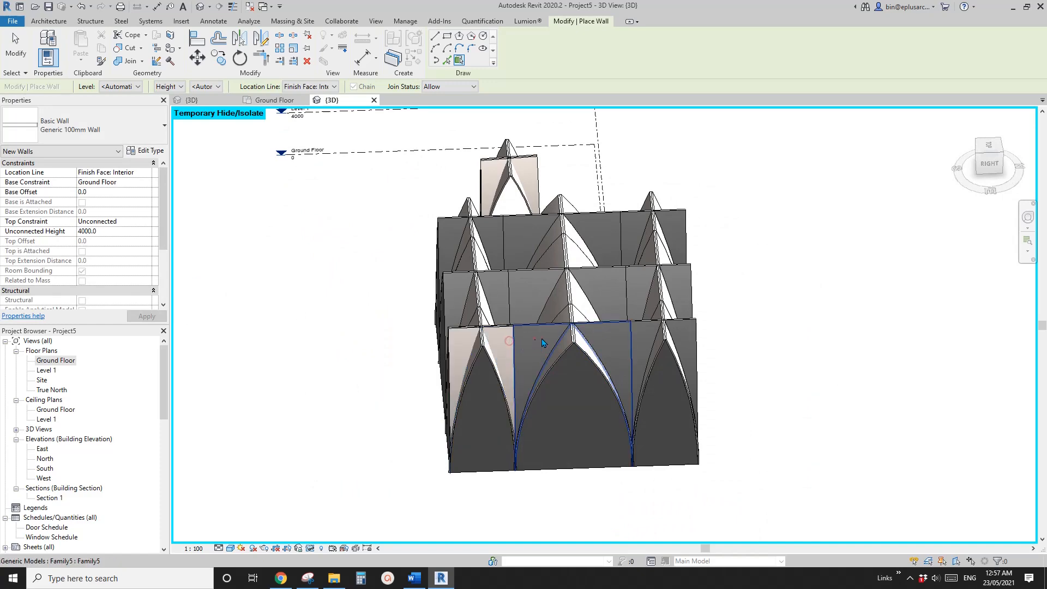
pyautogui.click(596, 285)
pyautogui.click(498, 284)
pyautogui.click(495, 237)
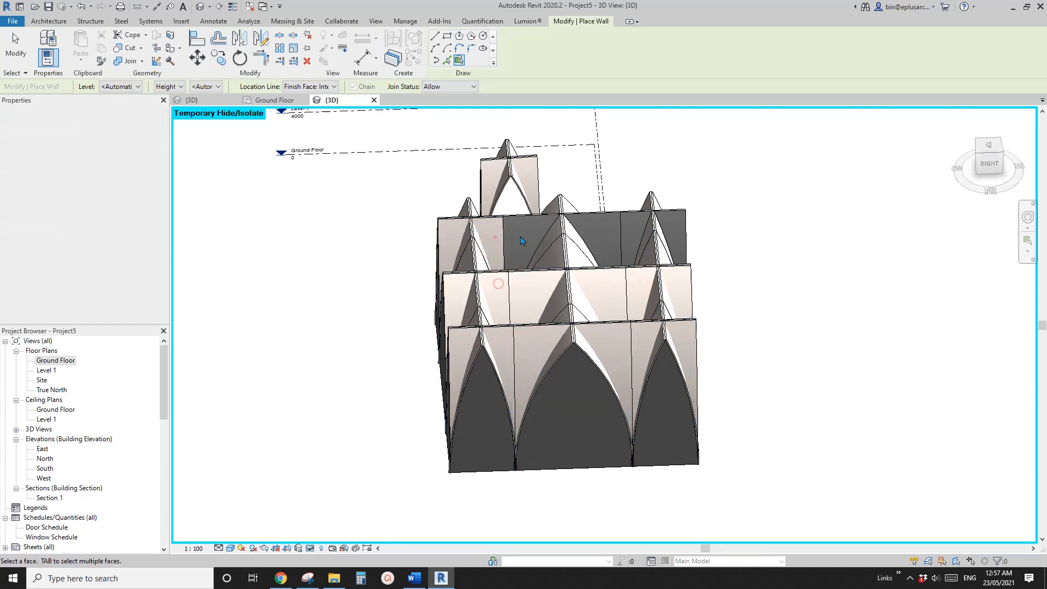
pyautogui.click(530, 234)
pyautogui.keyDown('shift'); pyautogui.moveTo(634, 233); pyautogui.dragTo(736, 293, button='middle'); pyautogui.keyUp('shift')
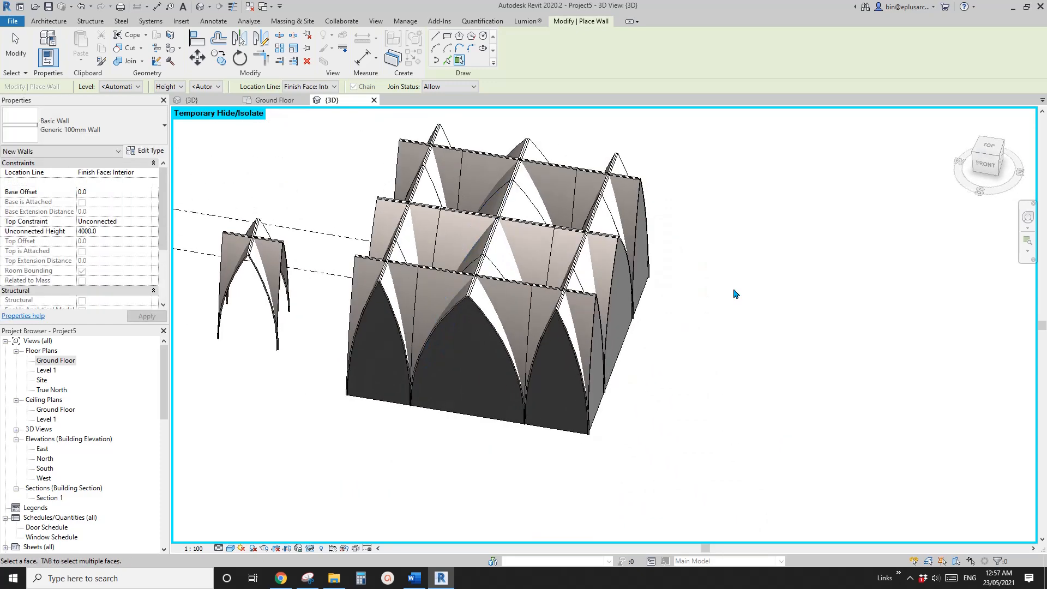
pyautogui.press('Escape')
pyautogui.press('Escape')
# Select all Family5 instances, clear the selection and reset the 3D view's temporary hide/isolate.
pyautogui.click(477, 371)
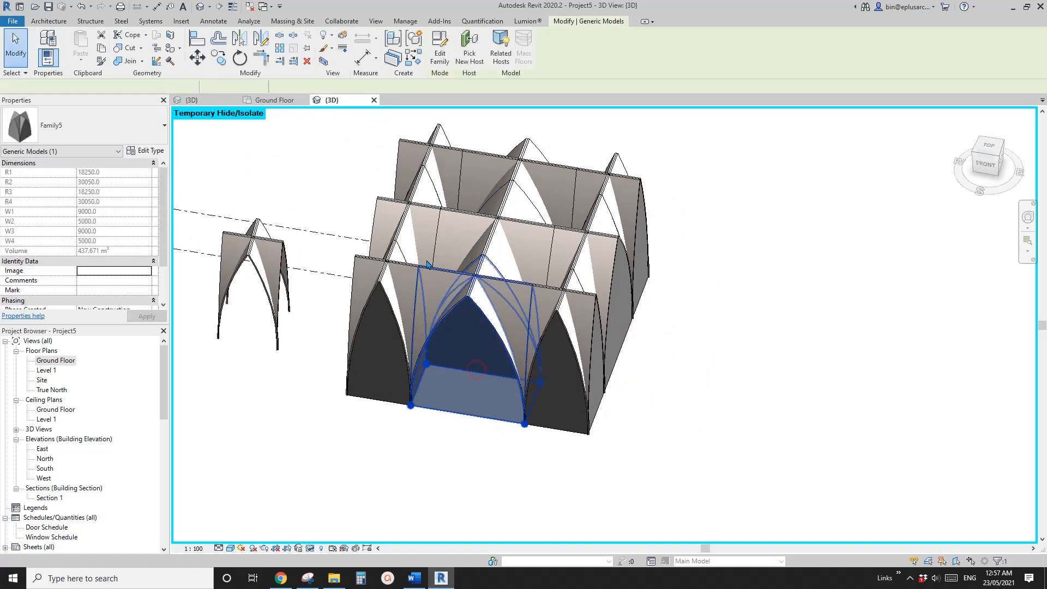
pyautogui.press('s')
pyautogui.press('a')
pyautogui.moveTo(549, 314); pyautogui.dragTo(636, 381, button='middle')
pyautogui.press('Escape')
pyautogui.press('h')
pyautogui.press('r')
# Set the H type parameter of Family5 to 7500 using the front corner instance.
pyautogui.click(556, 369)
pyautogui.click(153, 151)
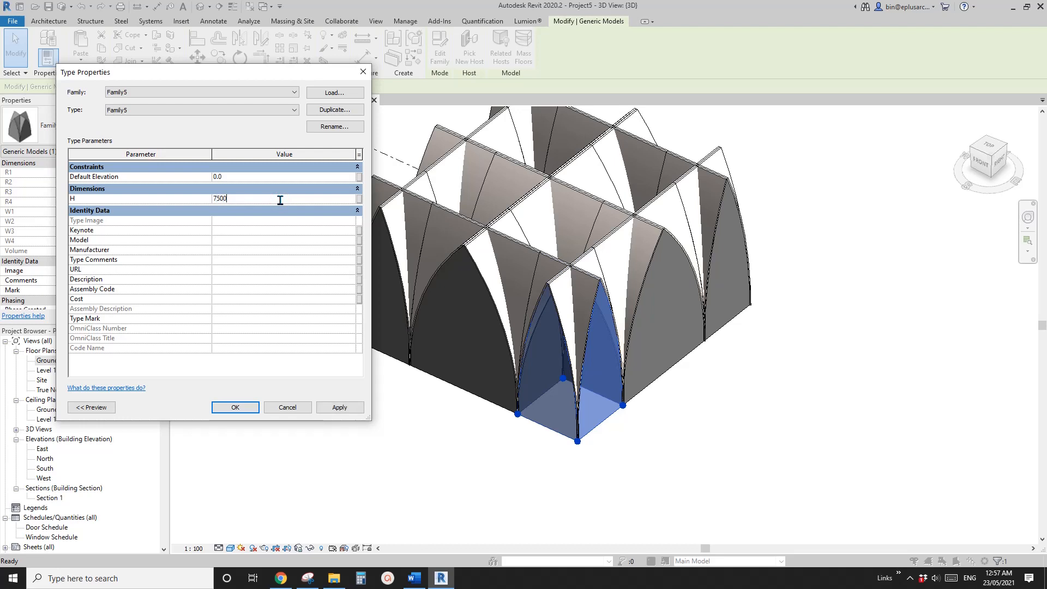
pyautogui.click(339, 407)
pyautogui.click(243, 410)
pyautogui.scroll(1, 340, 402)
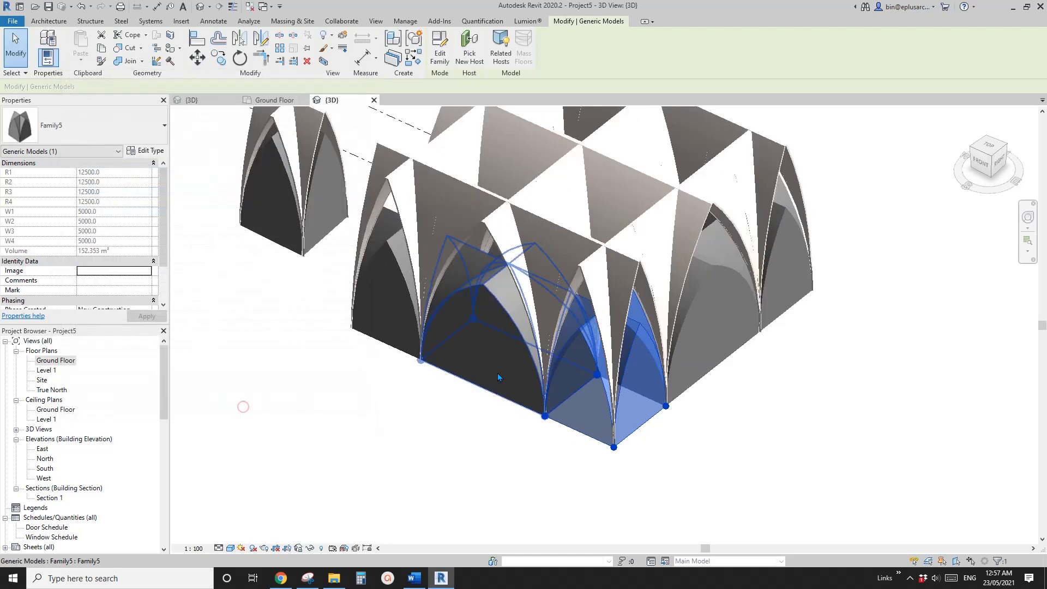
# Select all Generic 100mm face walls in the project and update them to the changed vault faces.
pyautogui.keyDown('shift'); pyautogui.moveTo(498, 372); pyautogui.dragTo(515, 316, button='middle'); pyautogui.keyUp('shift')
pyautogui.click(501, 242)
pyautogui.press('s')
pyautogui.press('a')
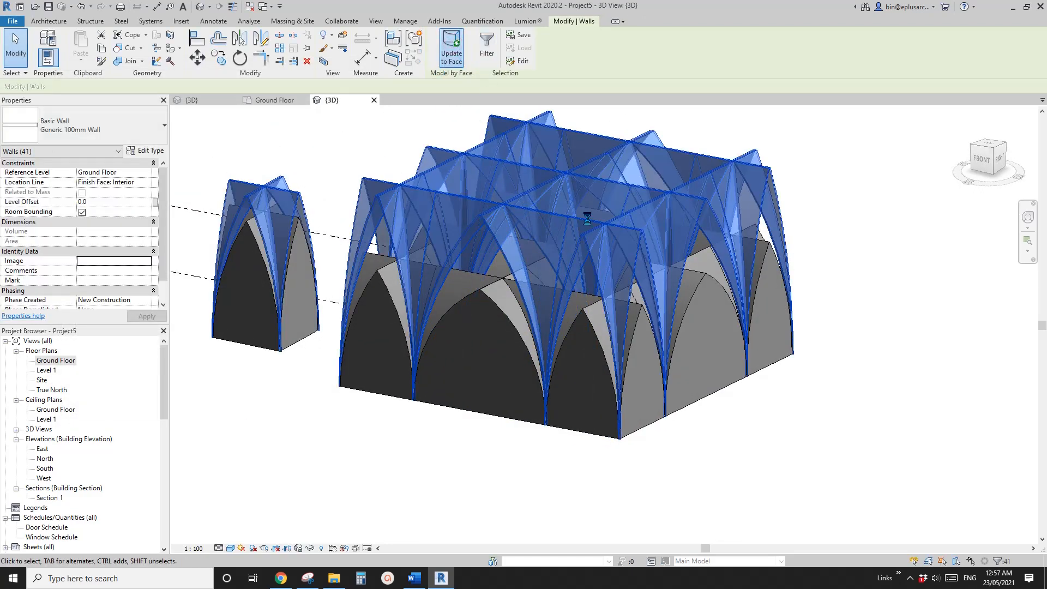
pyautogui.press('e')
pyautogui.press('h')
pyautogui.scroll(3, 540, 362)
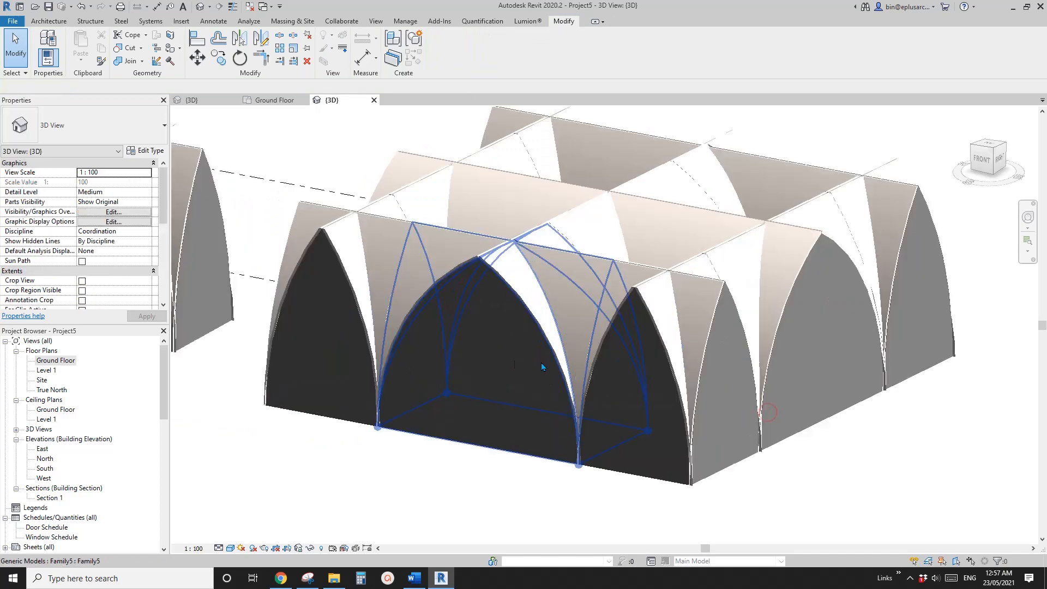
# Temporarily isolate all Family5 instances in the 3D view, inspect them from below and reset the isolation.
pyautogui.scroll(-2, 625, 370)
pyautogui.click(506, 381)
pyautogui.press('s')
pyautogui.press('a')
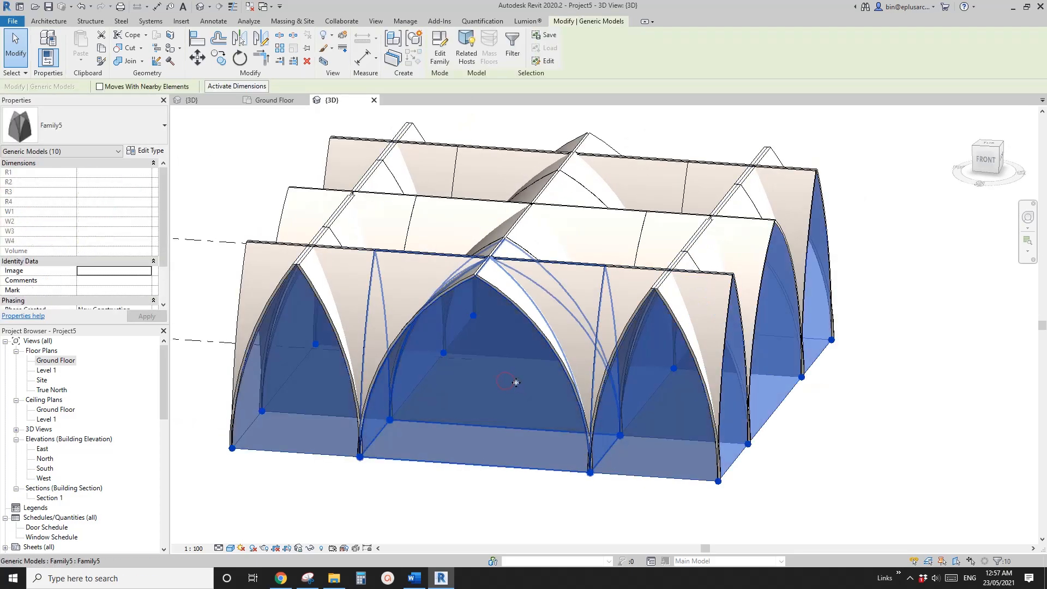
pyautogui.press('h')
pyautogui.press('i')
pyautogui.press('Escape')
pyautogui.keyDown('shift'); pyautogui.moveTo(710, 440); pyautogui.dragTo(614, 374, button='middle'); pyautogui.keyUp('shift')
pyautogui.press('h')
pyautogui.press('r')
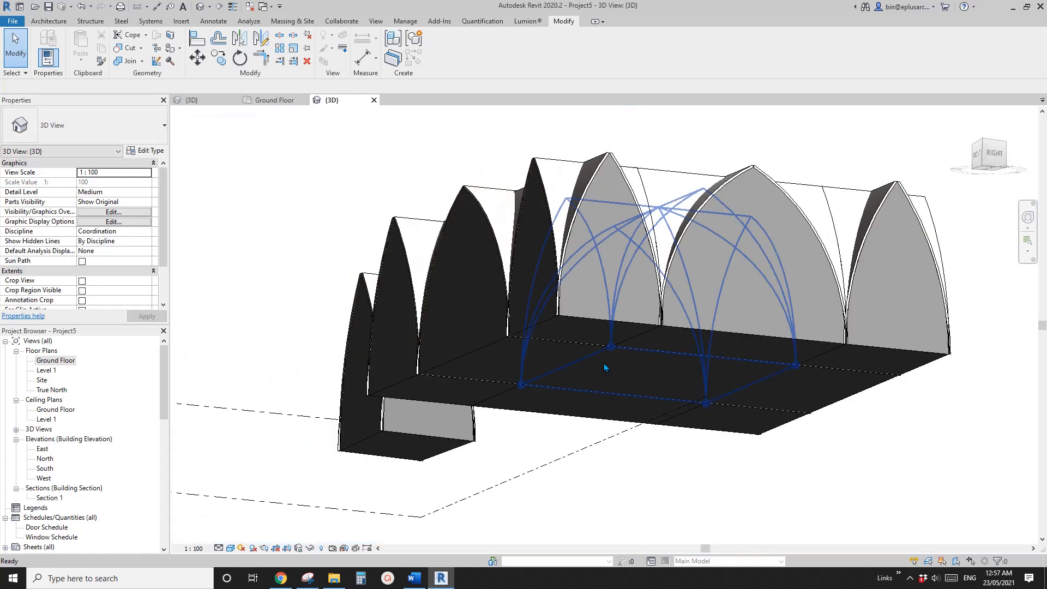
# Inspect the middle vault on the right side, check the Day 414 rib vault video details in Chrome and return to Revit.
pyautogui.keyDown('shift'); pyautogui.moveTo(664, 316); pyautogui.dragTo(561, 283, button='middle'); pyautogui.keyUp('shift')
pyautogui.click(619, 345)
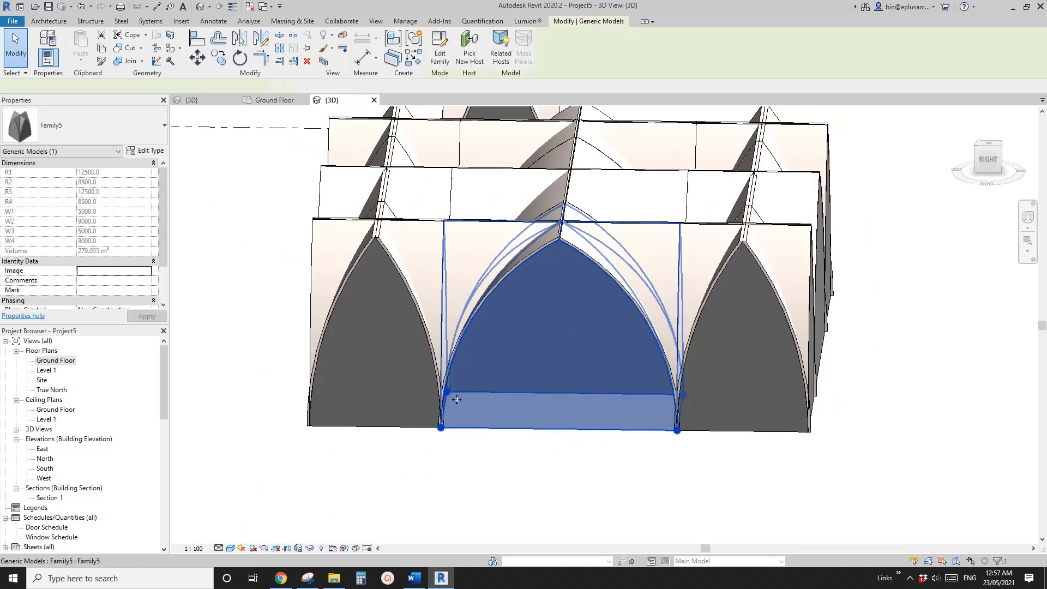
pyautogui.scroll(2, 458, 398)
pyautogui.press('Escape')
pyautogui.click(282, 572)
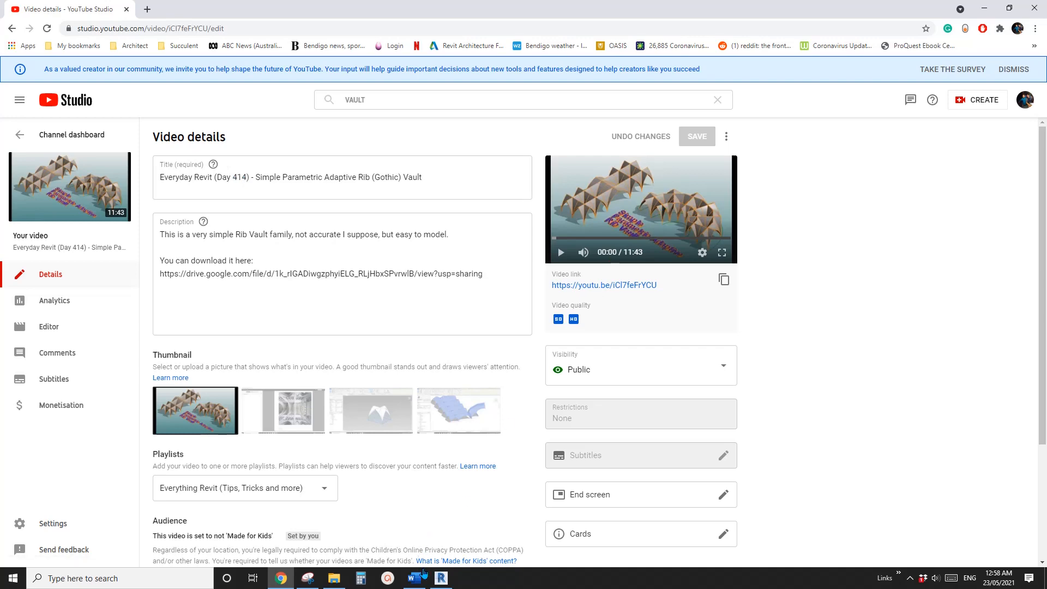
pyautogui.click(442, 581)
# Examine the middle right-side vault's arch and its adaptive points from several angles.
pyautogui.keyDown('shift'); pyautogui.moveTo(519, 261); pyautogui.dragTo(531, 297, button='middle'); pyautogui.keyUp('shift')
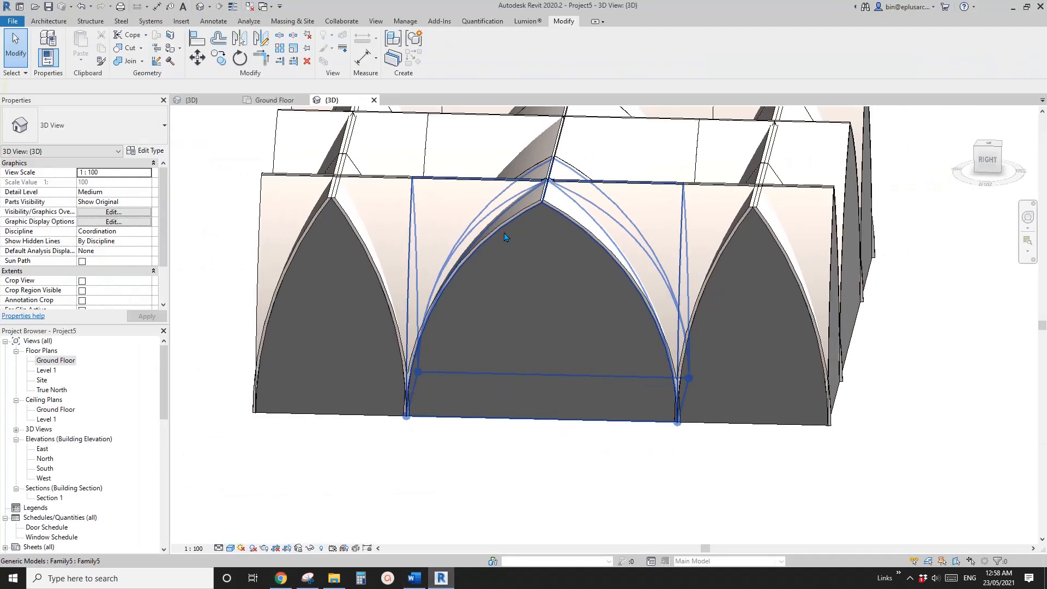
pyautogui.keyDown('shift'); pyautogui.moveTo(517, 225); pyautogui.dragTo(501, 316, button='middle'); pyautogui.keyUp('shift')
pyautogui.click(501, 314)
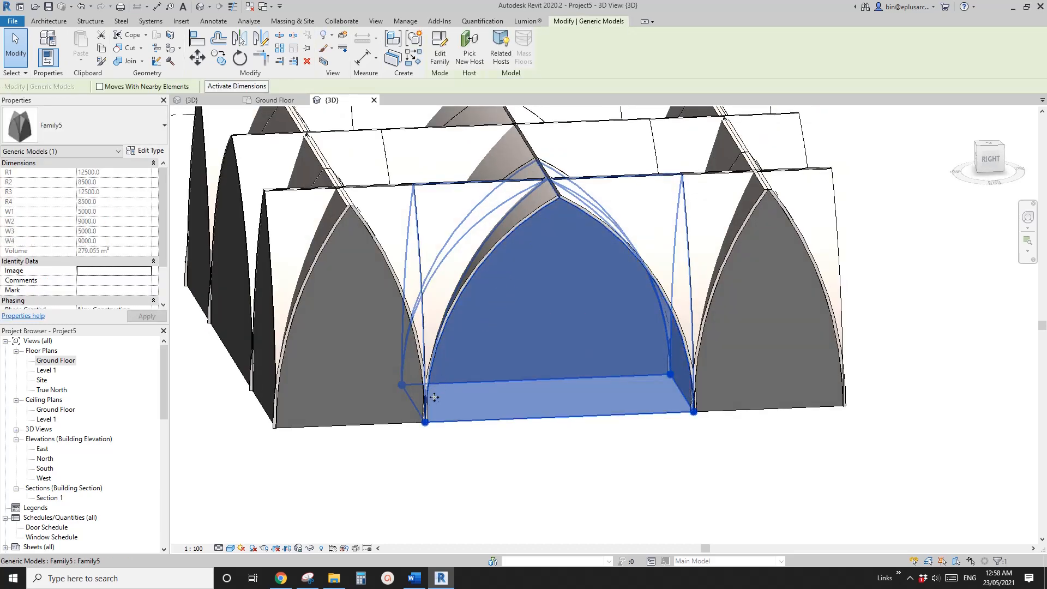
pyautogui.keyDown('shift'); pyautogui.moveTo(434, 396); pyautogui.dragTo(414, 427, button='middle'); pyautogui.keyUp('shift')
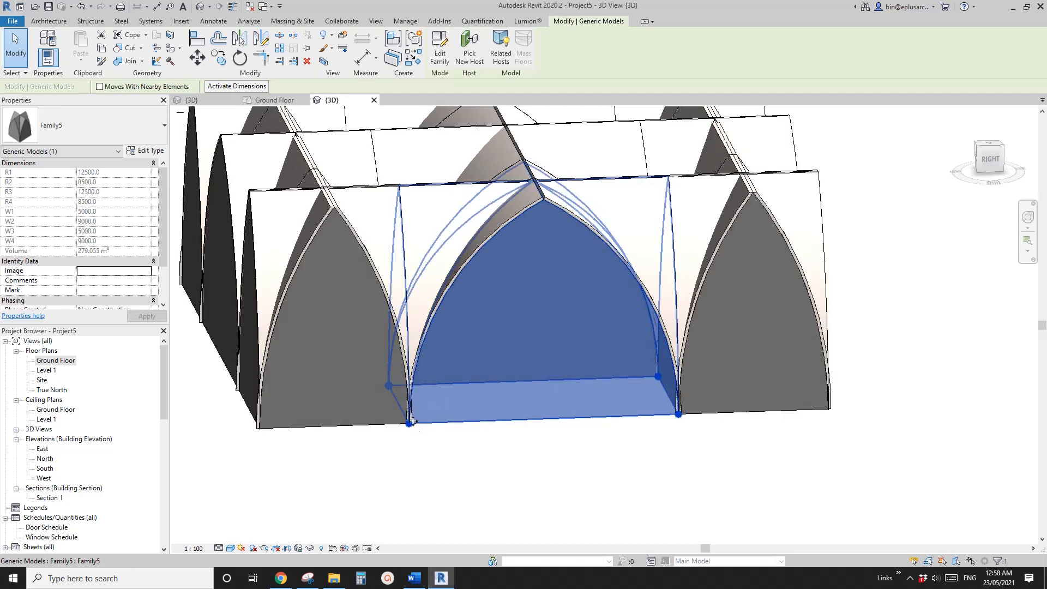
pyautogui.press('Escape')
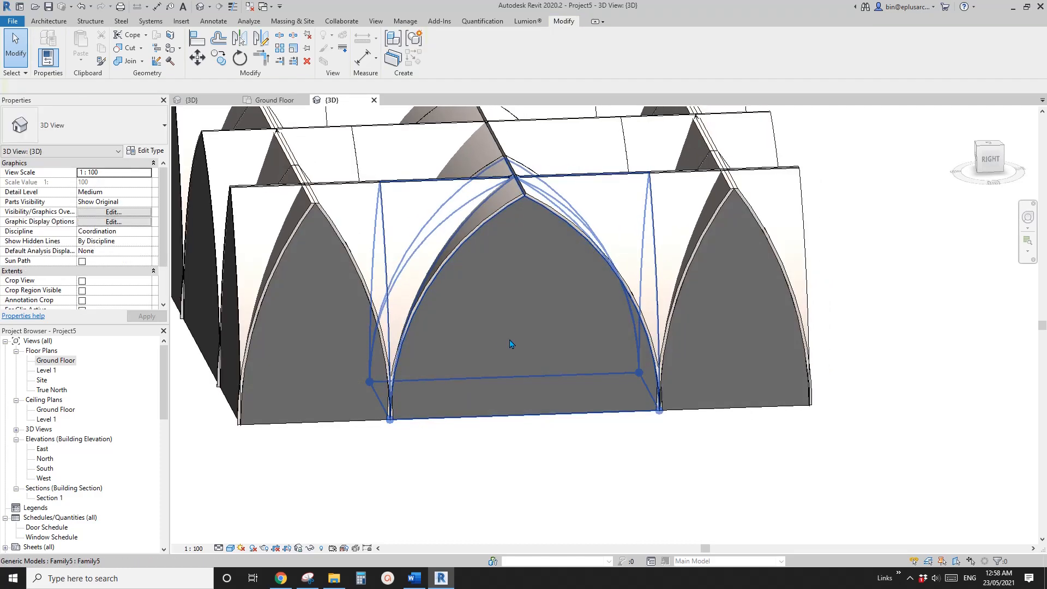
# Create a similar Family5 instance from the middle right-side vault, placing its four points freehand as an irregular quadrilateral beside the grid.
pyautogui.keyDown('shift'); pyautogui.moveTo(509, 346); pyautogui.dragTo(451, 331, button='middle'); pyautogui.keyUp('shift')
pyautogui.click(630, 367)
pyautogui.click(532, 299)
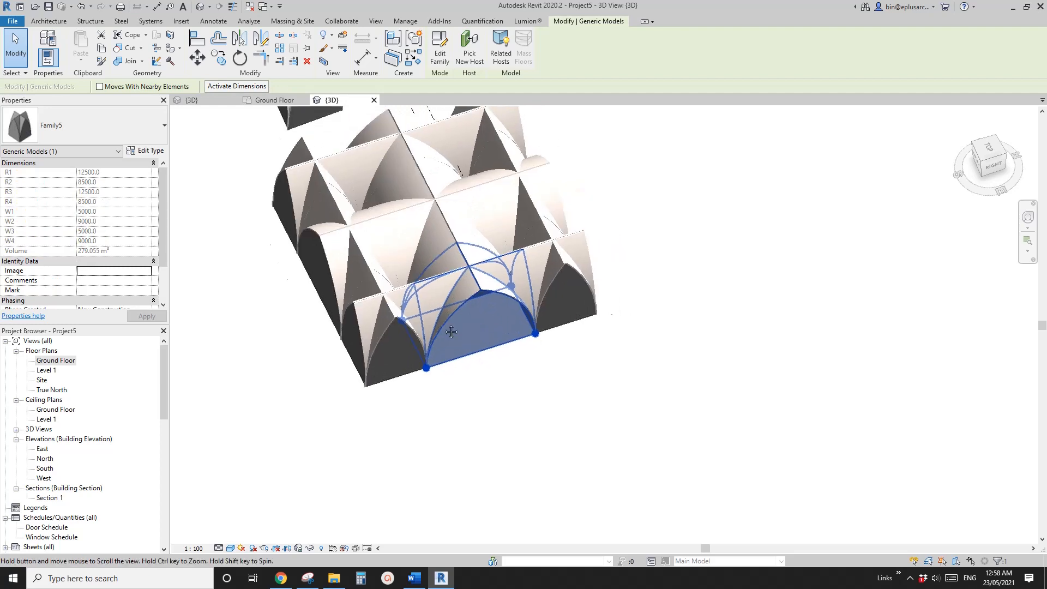
pyautogui.press('c')
pyautogui.press('s')
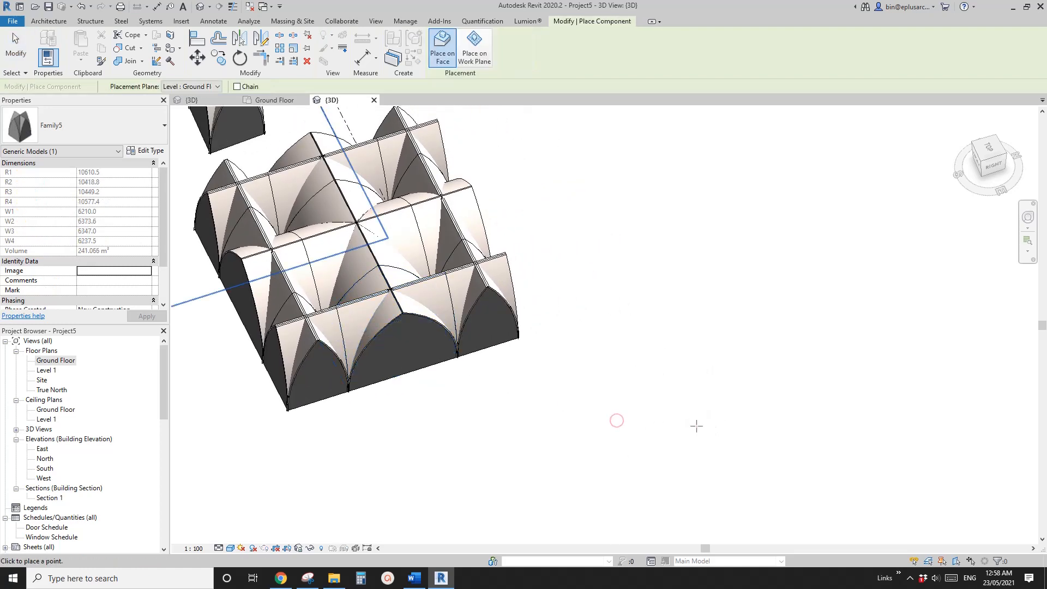
pyautogui.click(601, 374)
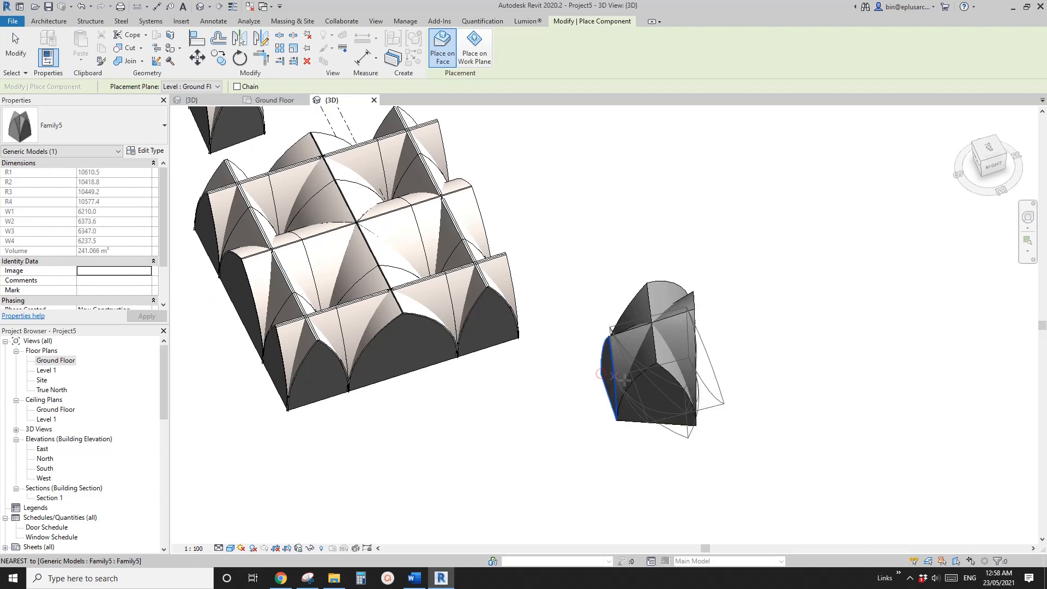
pyautogui.press('Escape')
pyautogui.press('Escape')
# Create a second similar Family5 instance from the new vault, placing its four points freehand in the empty area beside it.
pyautogui.scroll(1, 678, 362)
pyautogui.keyDown('shift'); pyautogui.moveTo(658, 399); pyautogui.dragTo(782, 235, button='middle'); pyautogui.keyUp('shift')
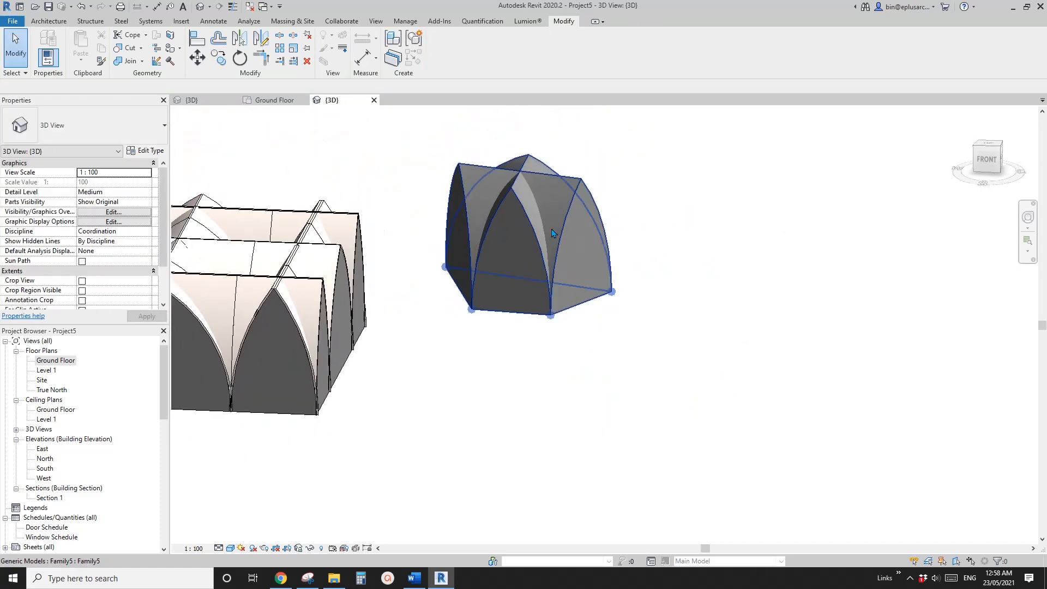
pyautogui.click(573, 240)
pyautogui.keyDown('shift'); pyautogui.moveTo(573, 240); pyautogui.dragTo(528, 376, button='middle'); pyautogui.keyUp('shift')
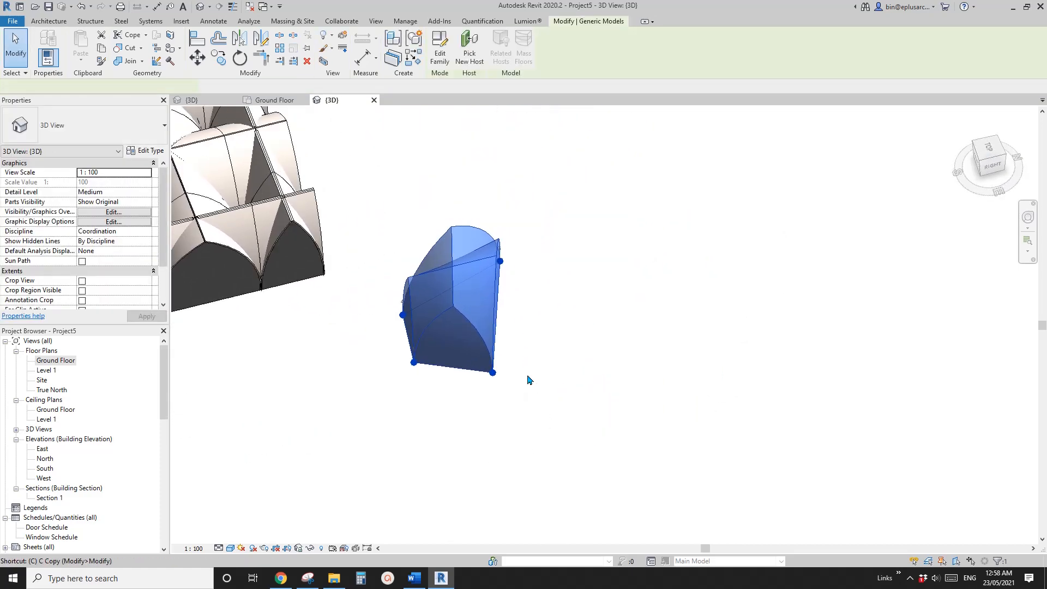
pyautogui.press('c')
pyautogui.press('s')
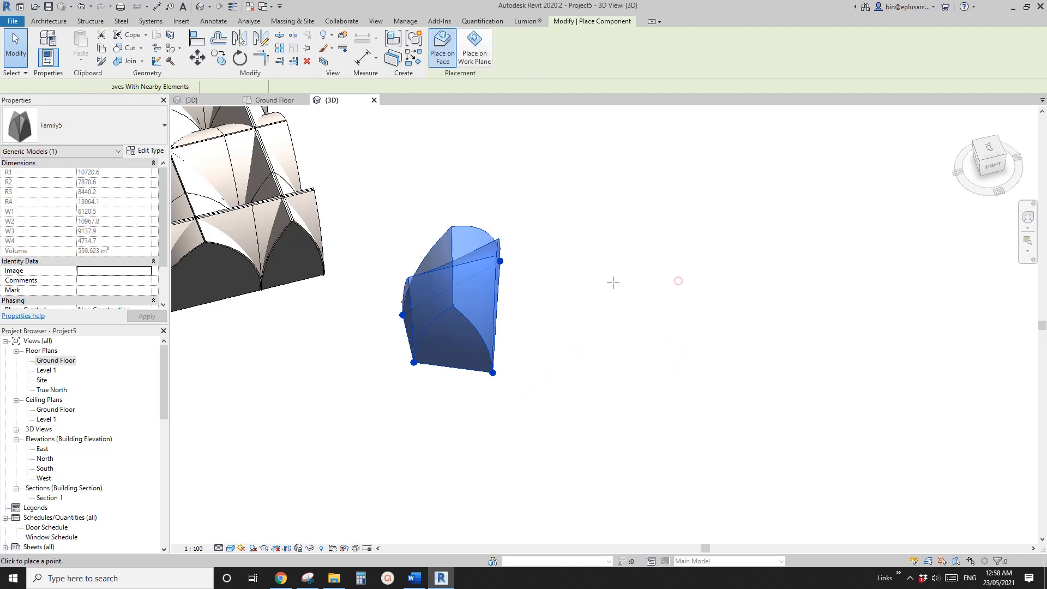
pyautogui.click(596, 283)
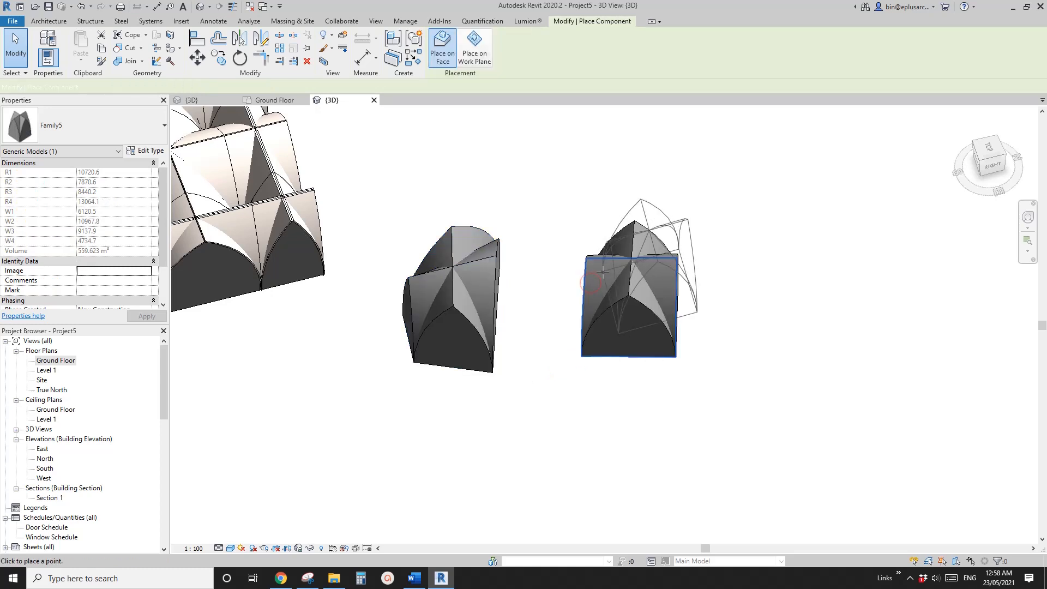
# Place two more freestanding four-point Family5 instances with irregular footprints in the open area beyond the second one.
pyautogui.moveTo(679, 312); pyautogui.dragTo(550, 359, button='middle')
pyautogui.scroll(-1, 624, 335)
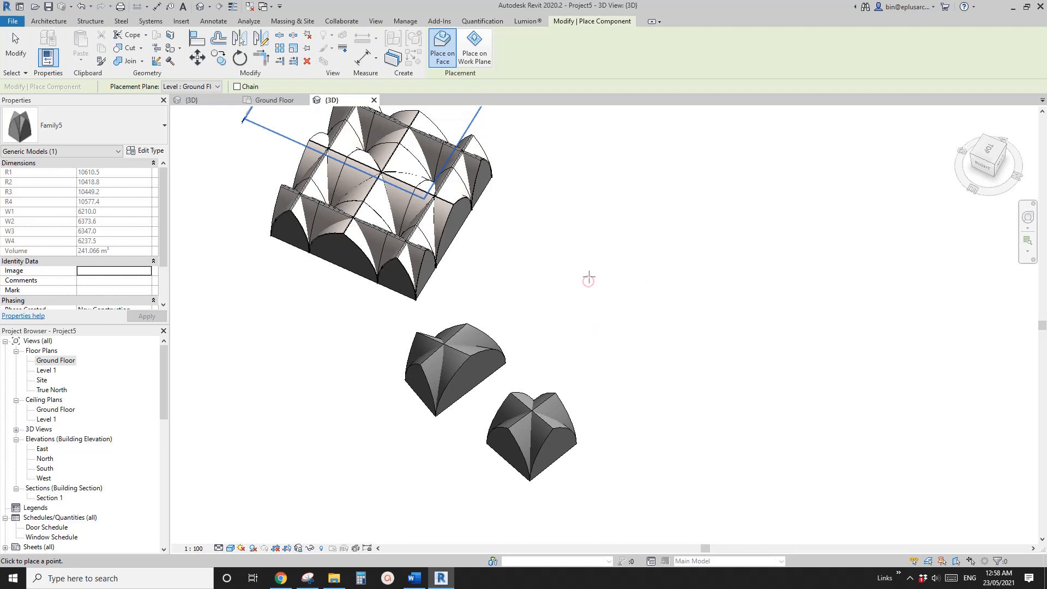
pyautogui.keyDown('shift'); pyautogui.moveTo(561, 303); pyautogui.dragTo(305, 296, button='middle'); pyautogui.keyUp('shift')
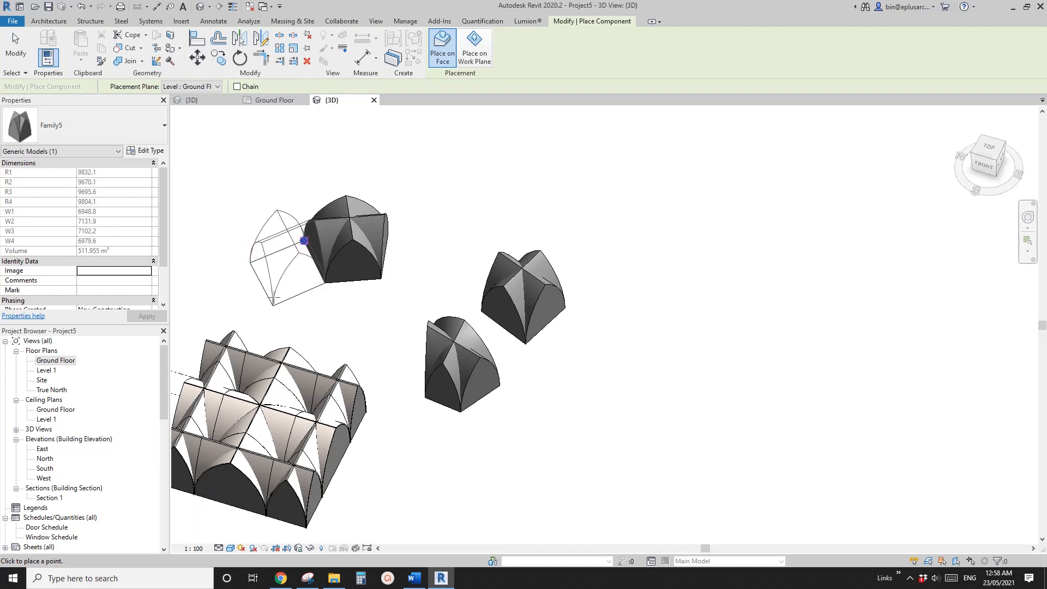
pyautogui.click(274, 297)
pyautogui.moveTo(278, 306); pyautogui.dragTo(526, 332, button='middle')
pyautogui.press('Escape')
# Select one of the freestanding vaults, clear the selection and review the vault grid together with the four new instances.
pyautogui.scroll(2, 491, 341)
pyautogui.click(443, 336)
pyautogui.keyDown('shift'); pyautogui.moveTo(442, 336); pyautogui.dragTo(696, 369, button='middle'); pyautogui.keyUp('shift')
pyautogui.press('Escape')
pyautogui.scroll(2, 617, 376)
pyautogui.keyDown('shift'); pyautogui.moveTo(629, 353); pyautogui.dragTo(768, 362, button='middle'); pyautogui.keyUp('shift')
pyautogui.moveTo(607, 381); pyautogui.dragTo(606, 360, button='middle')
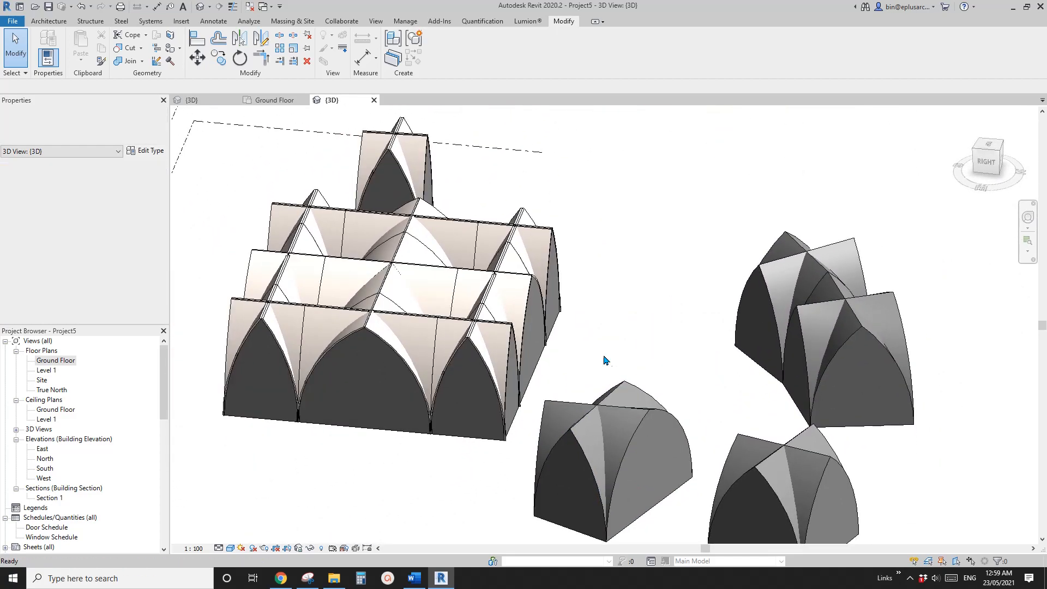